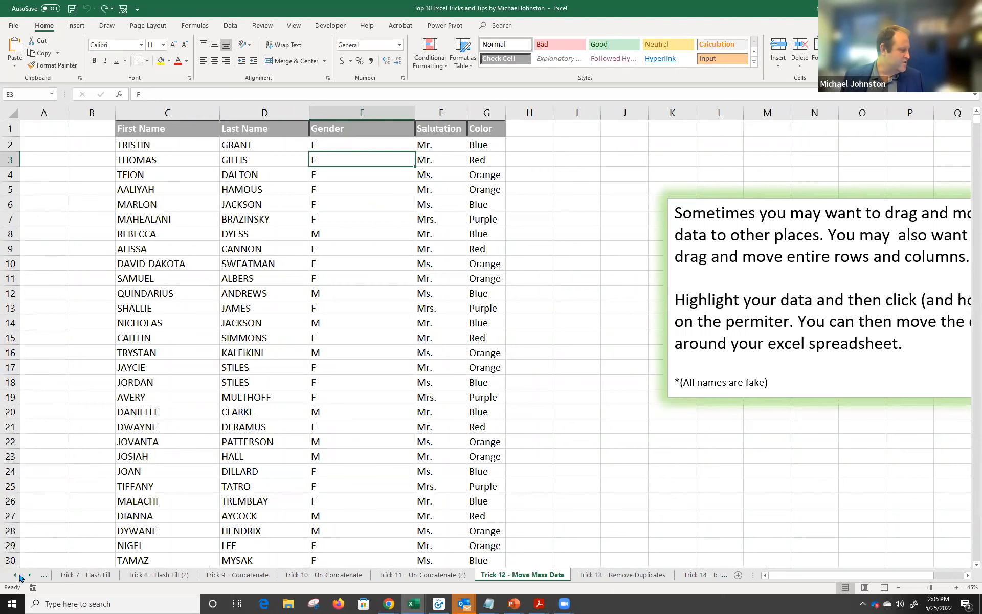
Jump from Trick 12 to the Trick 23 - Quick Formatting sheet using the sheet list.
{"action": "left_click", "coordinate": [28, 575]}
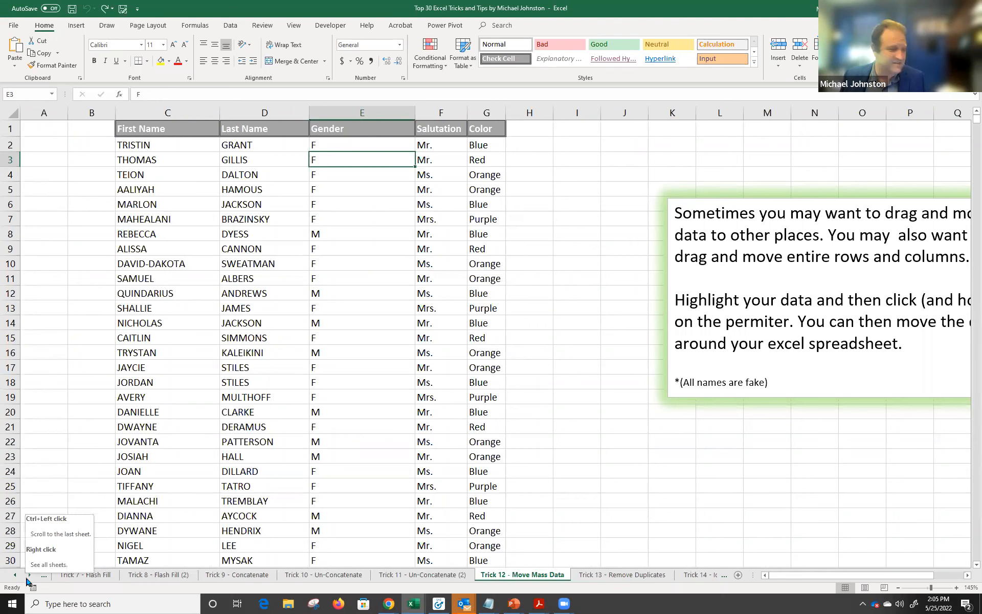
{"action": "left_click", "coordinate": [14, 574]}
{"action": "left_click", "coordinate": [14, 575]}
{"action": "left_click", "coordinate": [14, 575]}
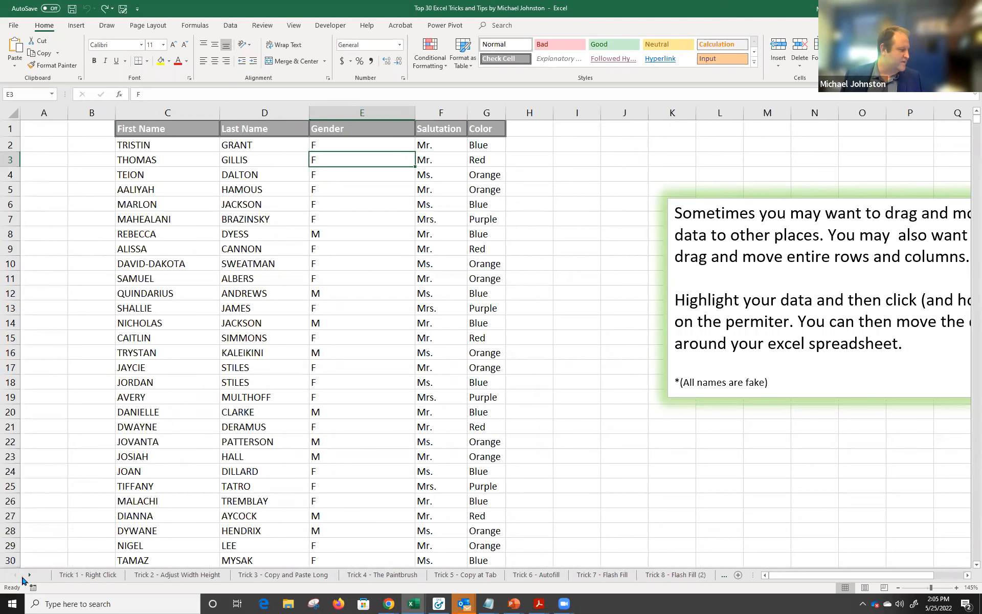
{"action": "right_click", "coordinate": [22, 577]}
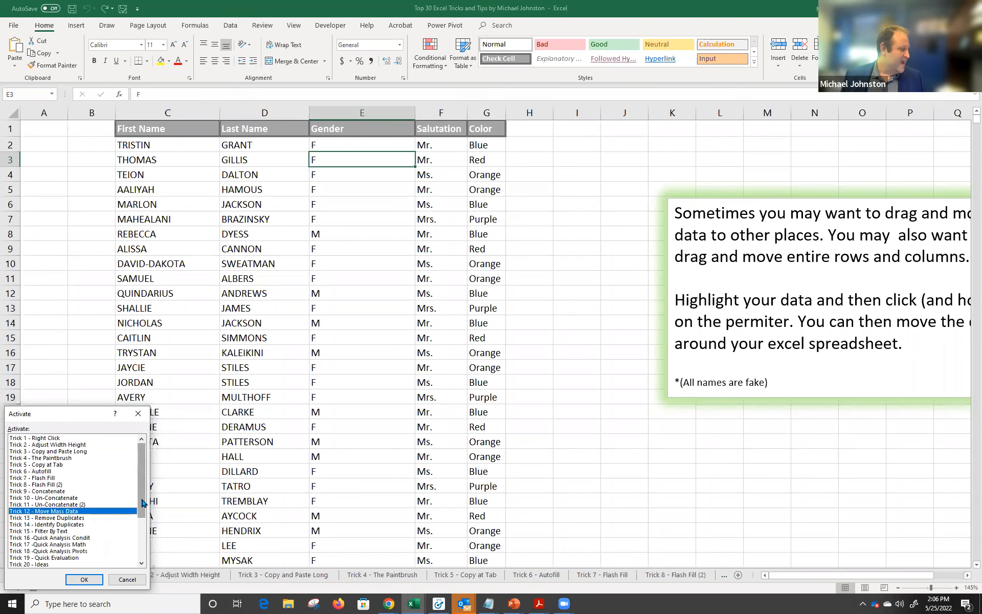
{"action": "scroll", "coordinate": [71, 510], "scroll_direction": "down", "scroll_amount": 4}
{"action": "left_click", "coordinate": [75, 512]}
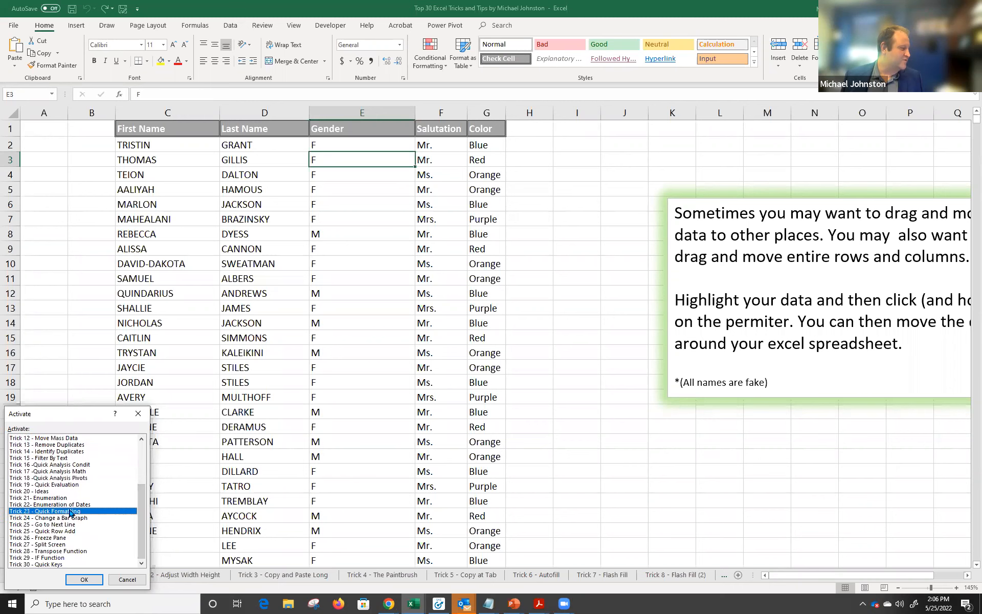
{"action": "left_click", "coordinate": [80, 579]}
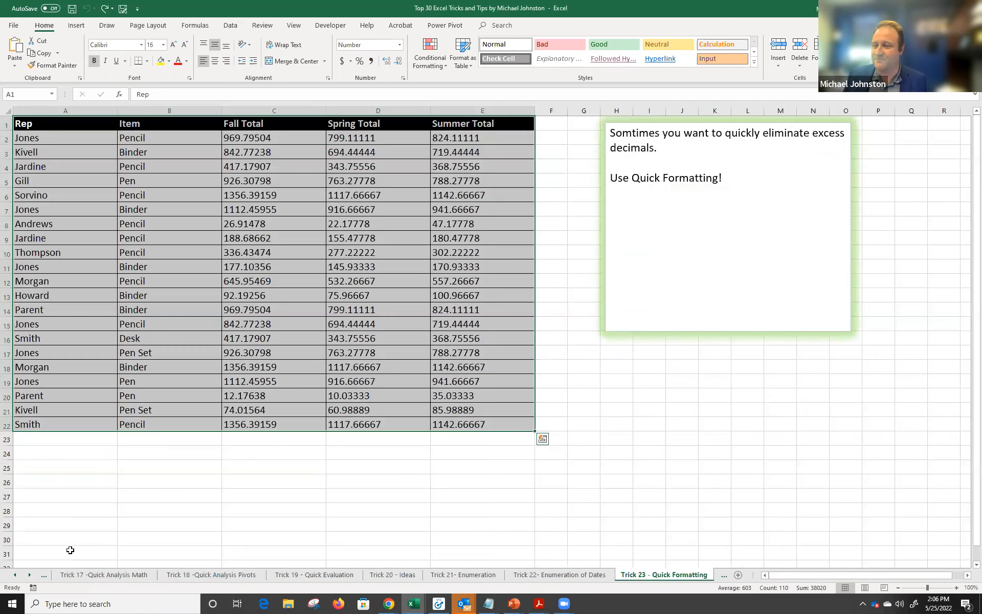
Activate the Trick 1 - Right Click sheet from the list of all sheets.
{"action": "right_click", "coordinate": [17, 575]}
{"action": "scroll", "coordinate": [139, 541], "scroll_direction": "up", "scroll_amount": 4}
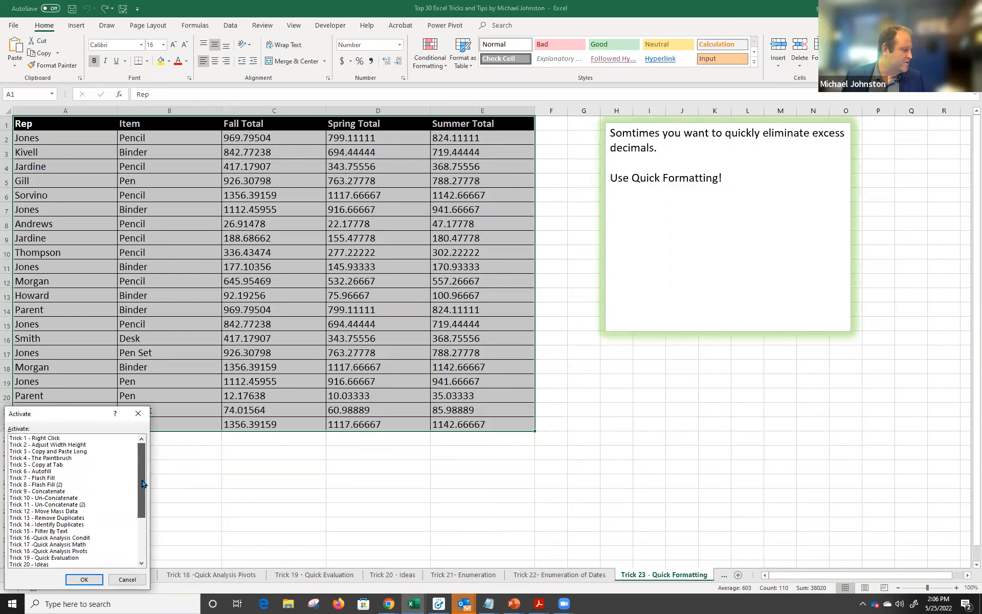
{"action": "left_click", "coordinate": [86, 438]}
{"action": "left_click", "coordinate": [82, 579]}
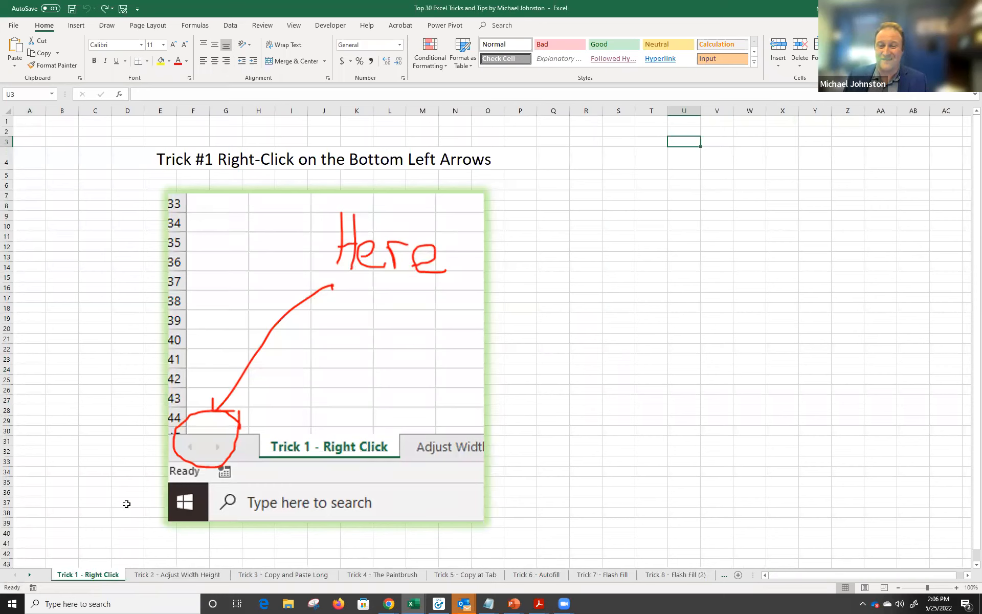
Scroll through the sheet tabs and reopen the sheet list, closing it without switching.
{"action": "left_click", "coordinate": [29, 575]}
{"action": "left_click", "coordinate": [29, 575]}
{"action": "left_click", "coordinate": [30, 575]}
{"action": "left_click", "coordinate": [12, 575]}
{"action": "left_click", "coordinate": [13, 575]}
{"action": "left_click", "coordinate": [12, 575]}
{"action": "left_click", "coordinate": [12, 576]}
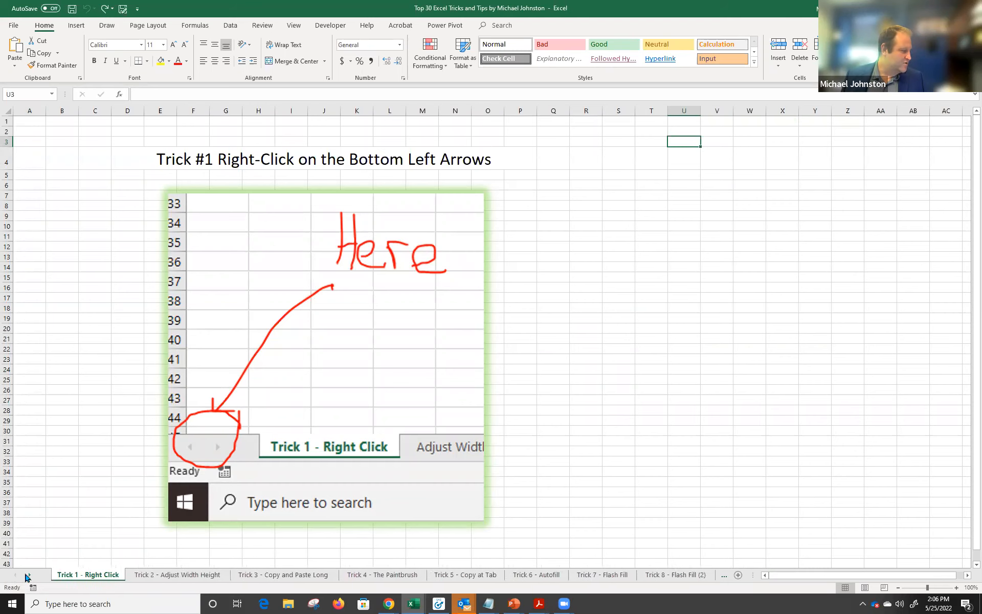
{"action": "right_click", "coordinate": [23, 575]}
{"action": "key", "text": "Escape"}
{"action": "right_click", "coordinate": [28, 576]}
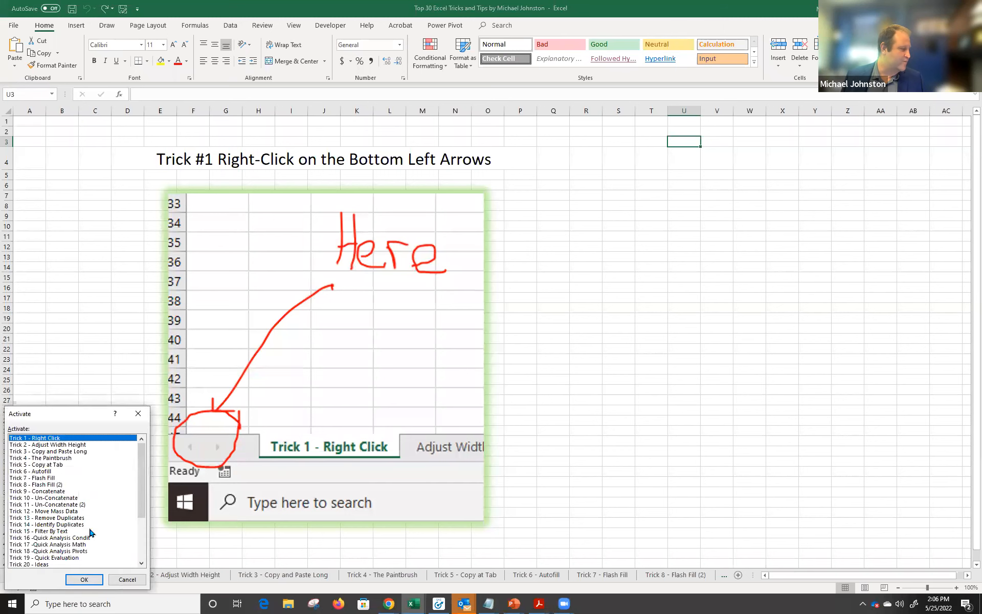
{"action": "mouse_move", "coordinate": [140, 494]}
{"action": "left_mouse_down"}
{"action": "mouse_move", "coordinate": [138, 526]}
{"action": "mouse_move", "coordinate": [141, 477]}
{"action": "left_mouse_up"}
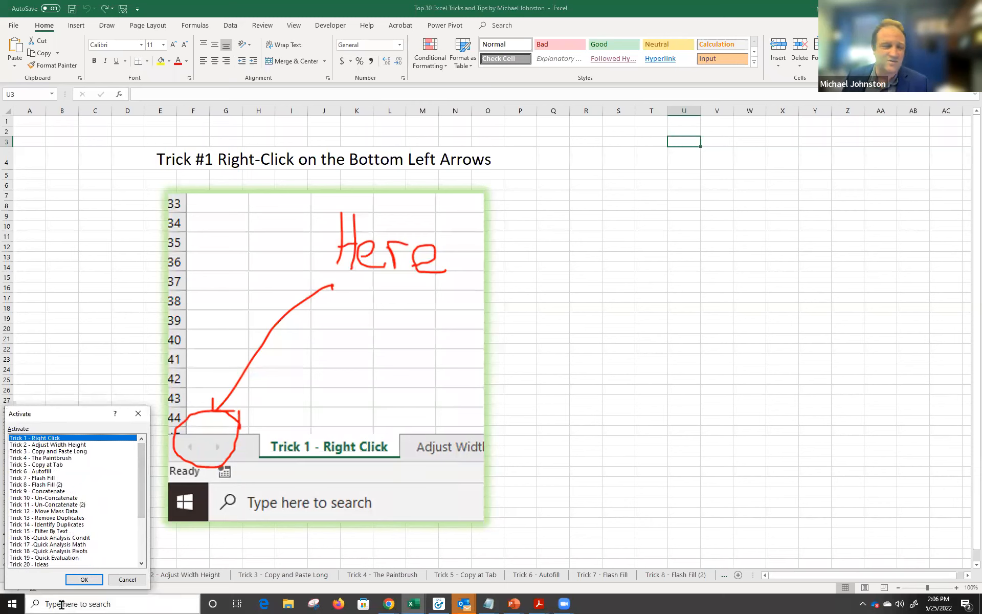
{"action": "left_click", "coordinate": [126, 579]}
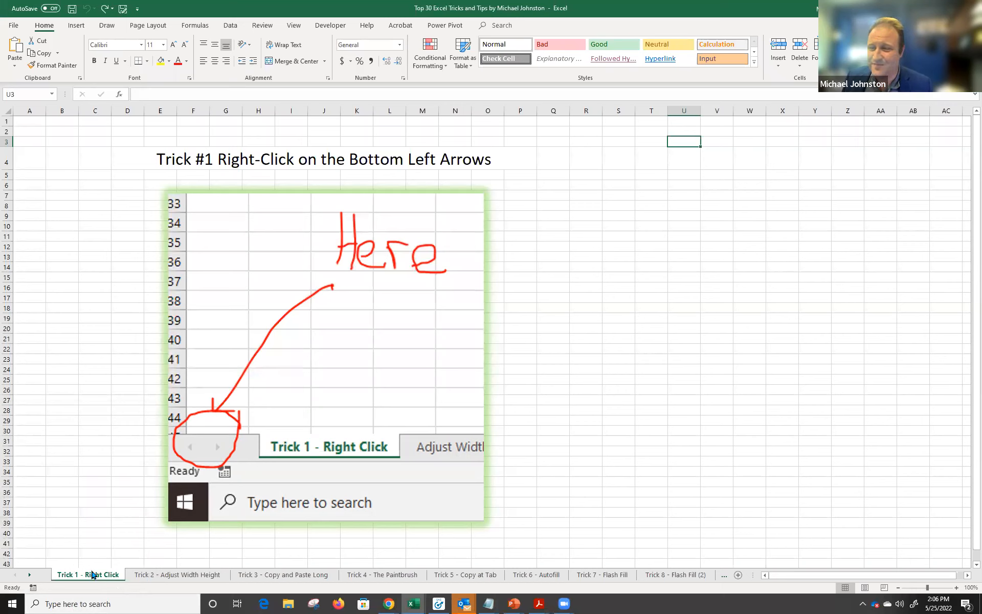
Open the Trick 2 - Adjust Width Height sheet and select the order dates in column A.
{"action": "left_click", "coordinate": [156, 579]}
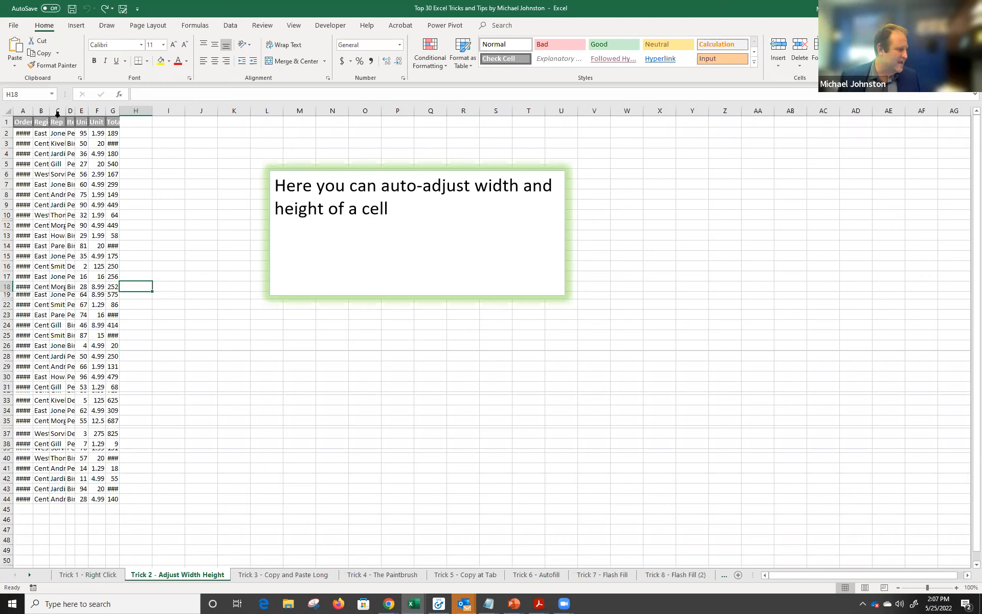
{"action": "left_click_drag", "start_coordinate": [23, 134], "coordinate": [23, 215]}
{"action": "left_click", "coordinate": [25, 153]}
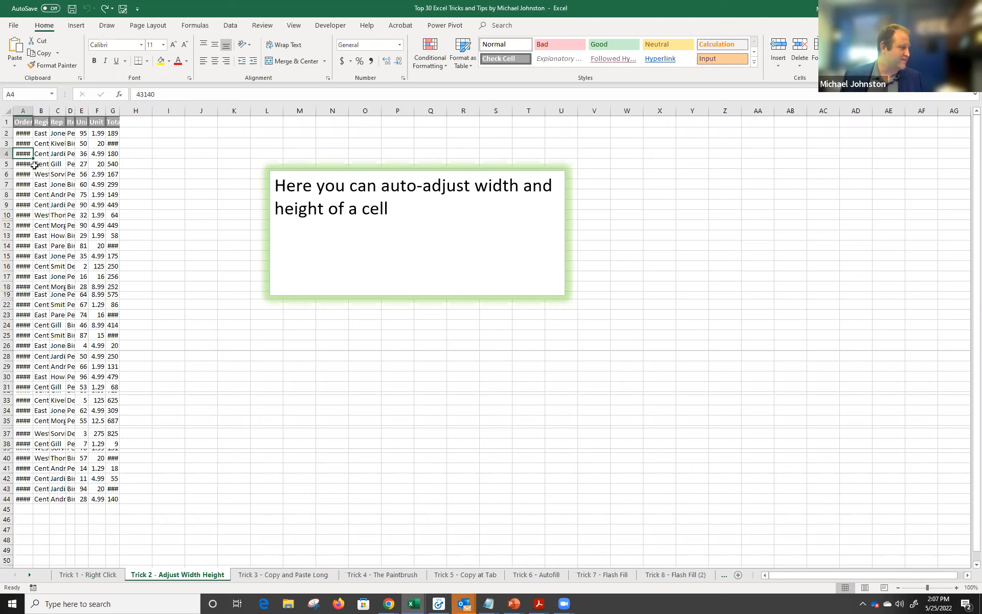
{"action": "left_click", "coordinate": [24, 174]}
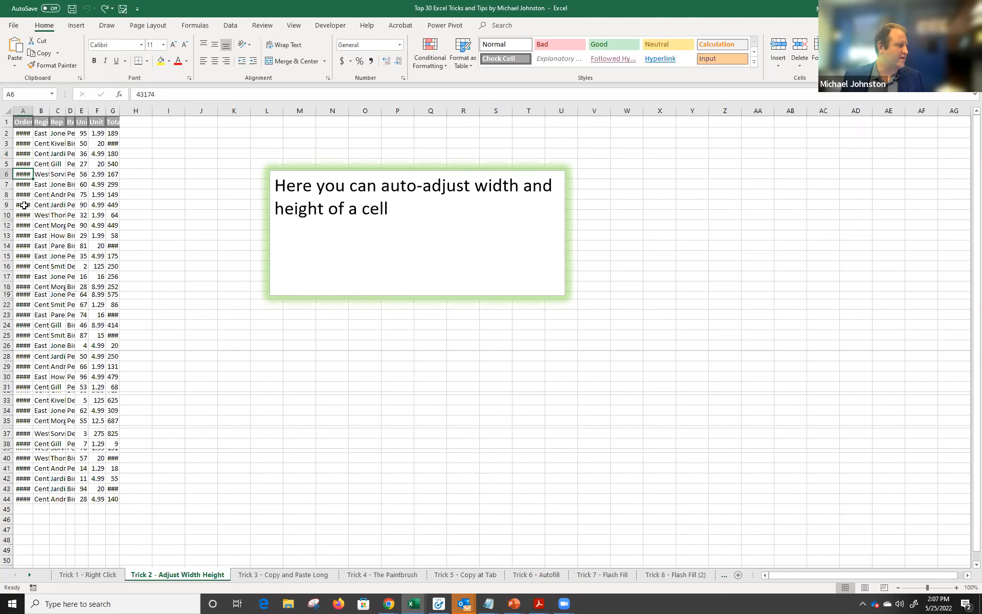
Auto-fit column A, narrow it back so dates show ###, and view column C's width unchanged.
{"action": "double_click", "coordinate": [33, 111]}
{"action": "left_click_drag", "start_coordinate": [49, 113], "coordinate": [30, 113]}
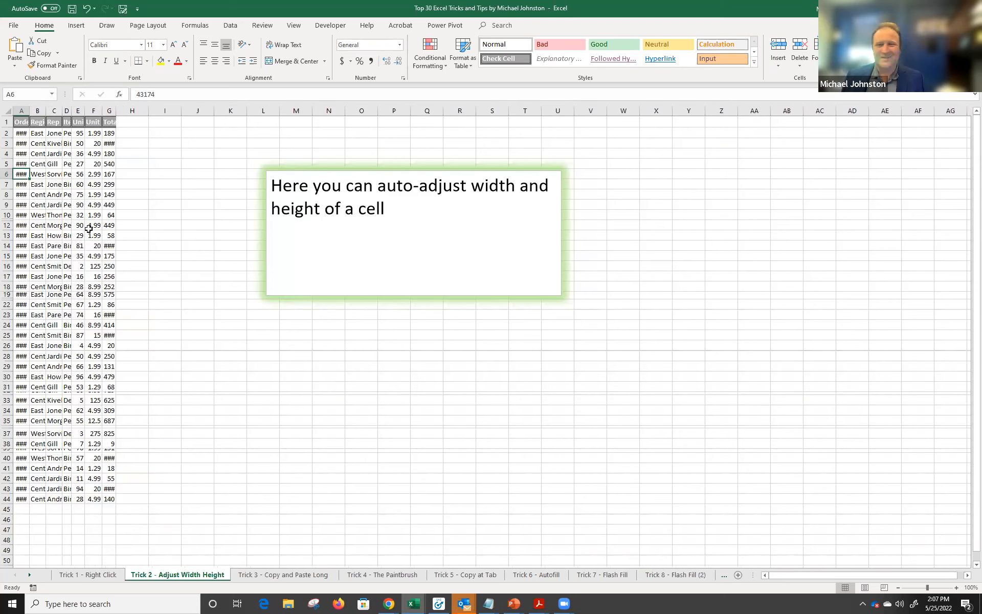
{"action": "right_click", "coordinate": [56, 112]}
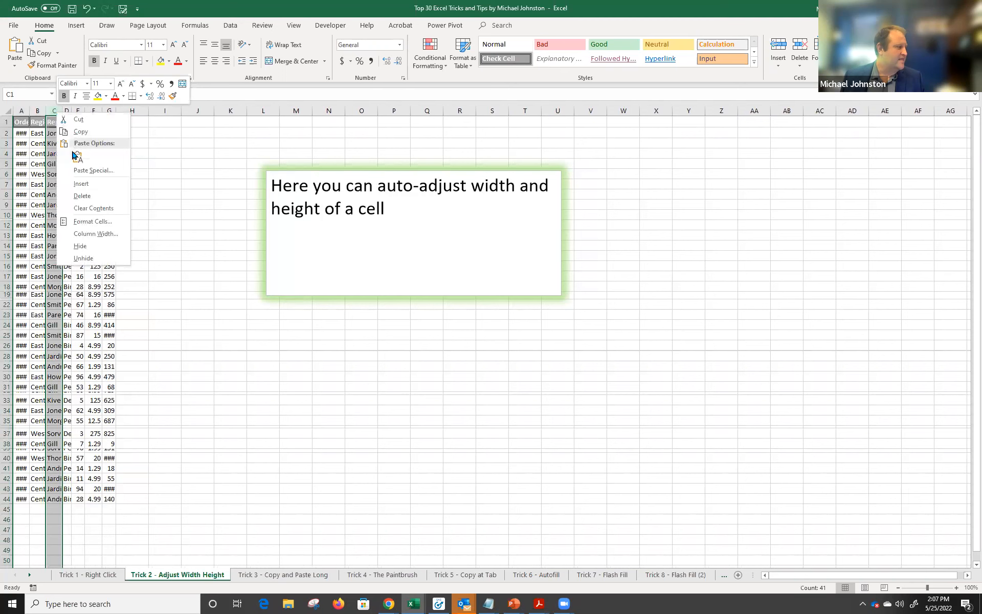
{"action": "left_click", "coordinate": [88, 234]}
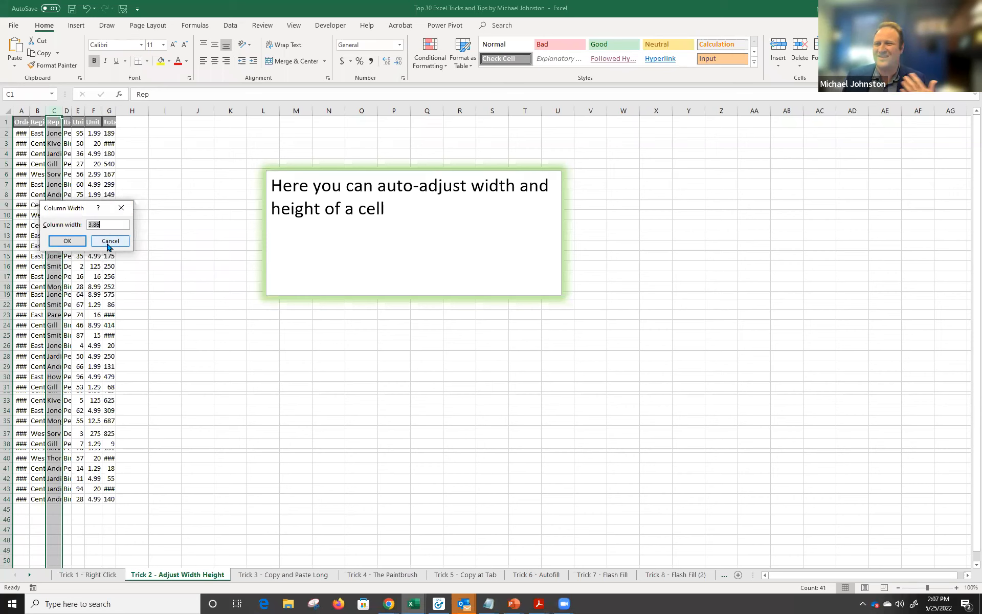
{"action": "left_click", "coordinate": [107, 242]}
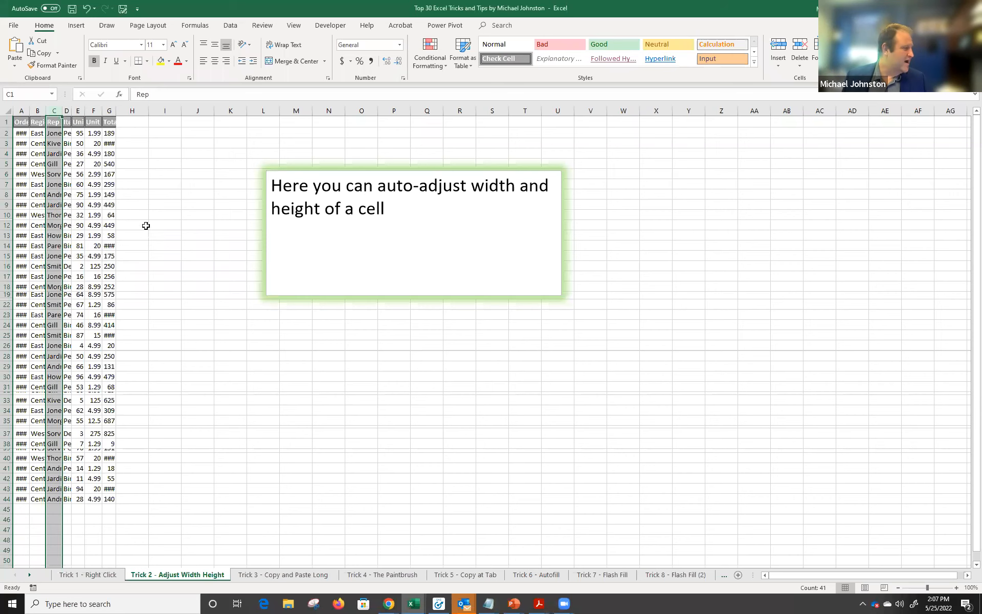
{"action": "left_click", "coordinate": [131, 205]}
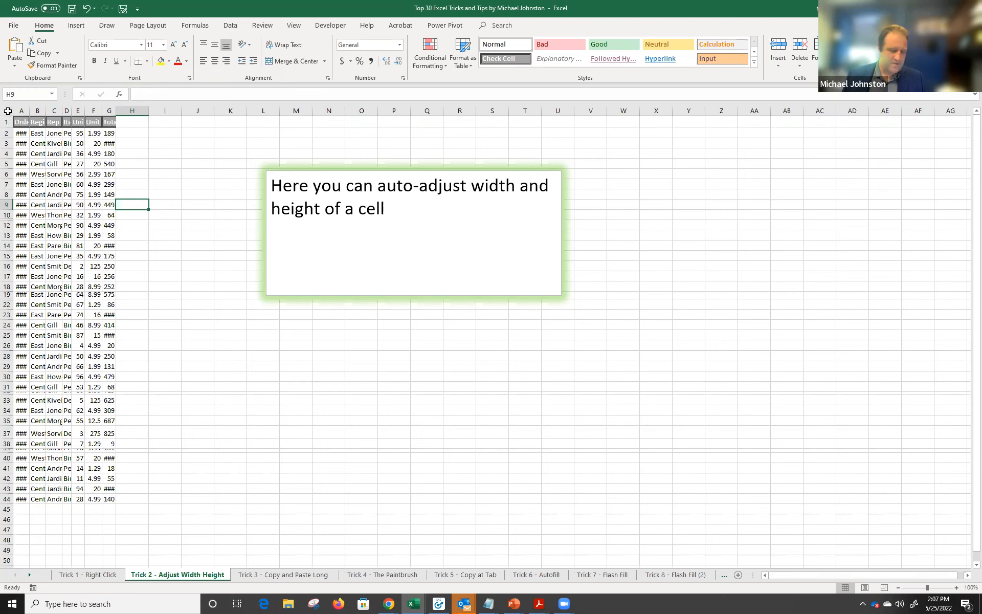
Select the whole sheet and auto-fit columns A to G so dates, prices and totals show fully.
{"action": "scroll", "coordinate": [8, 111], "scroll_direction": "up", "scroll_amount": 4, "text": "ctrl"}
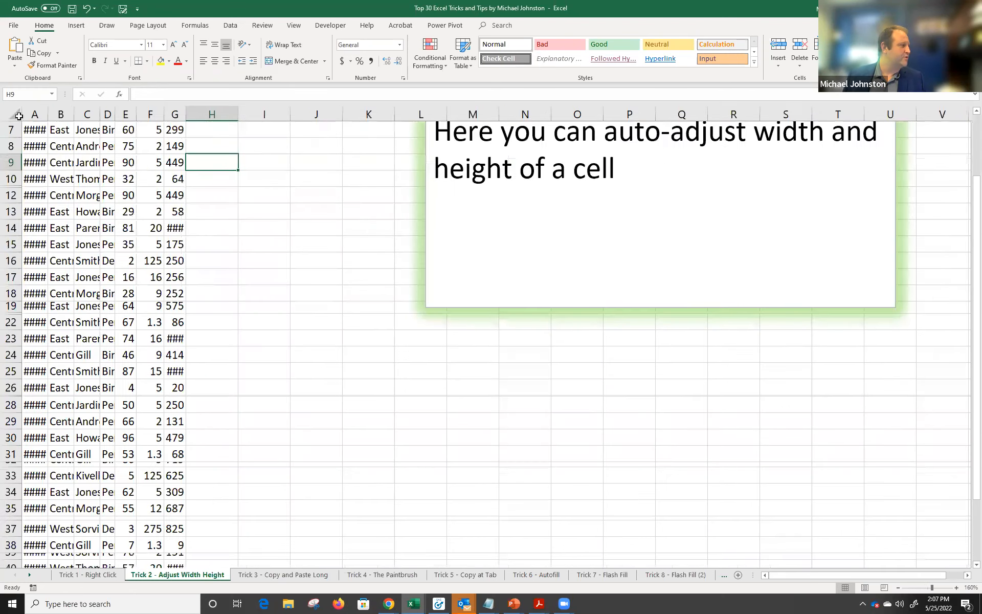
{"action": "scroll", "coordinate": [30, 141], "scroll_direction": "up", "scroll_amount": 1}
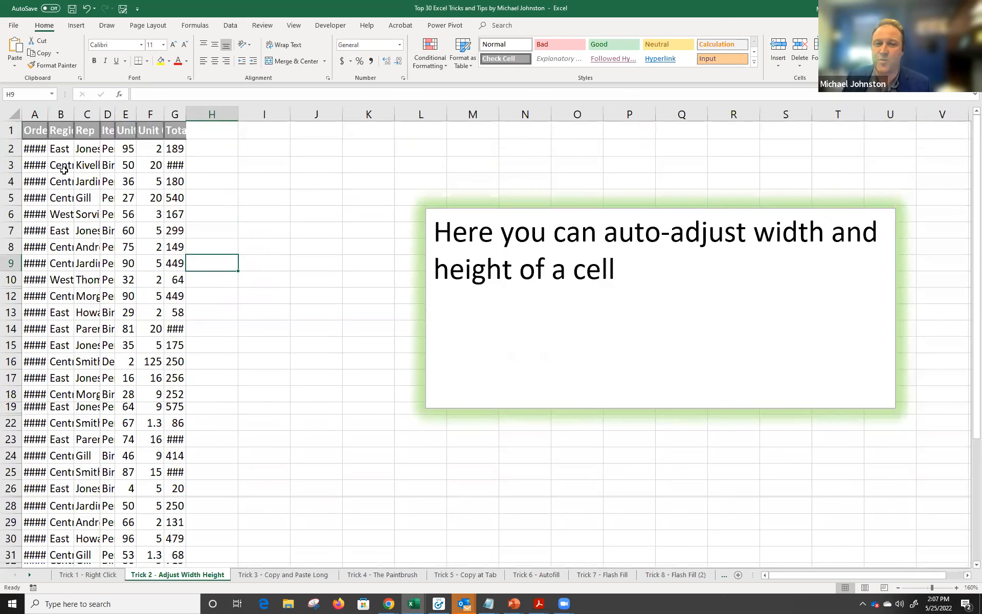
{"action": "left_click", "coordinate": [12, 114]}
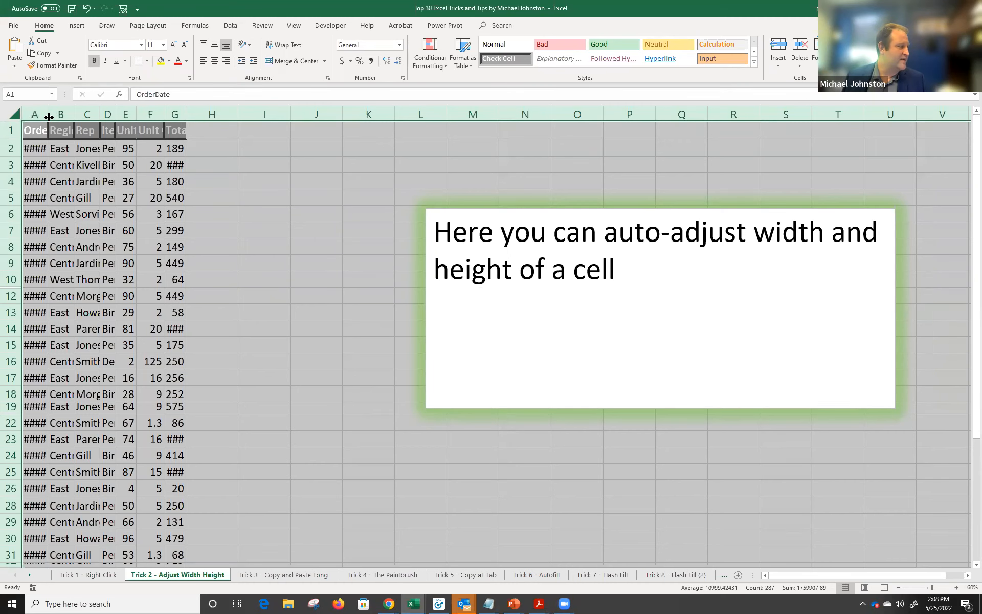
{"action": "double_click", "coordinate": [48, 117]}
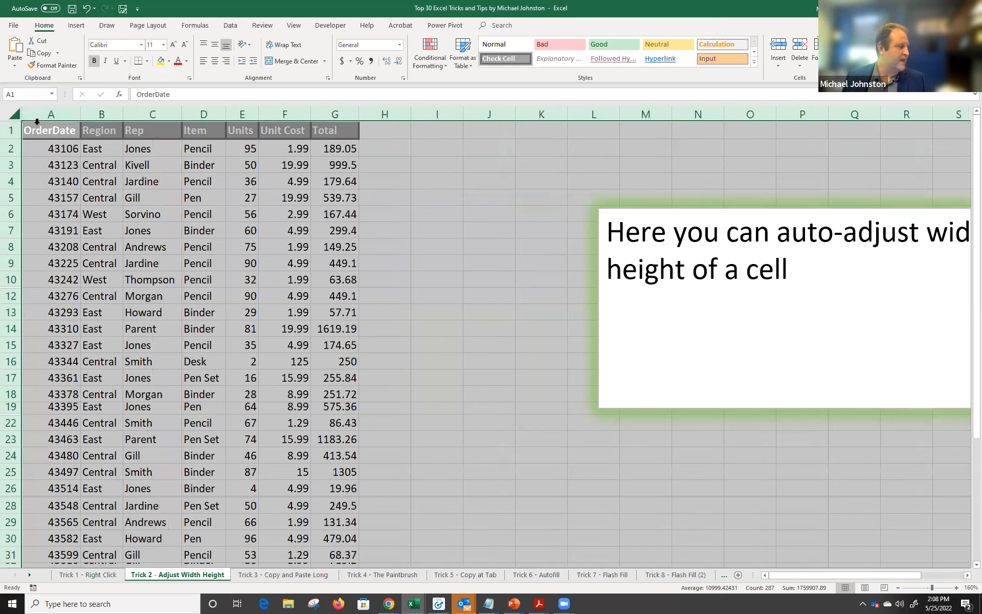
{"action": "left_click_drag", "start_coordinate": [81, 121], "coordinate": [320, 127]}
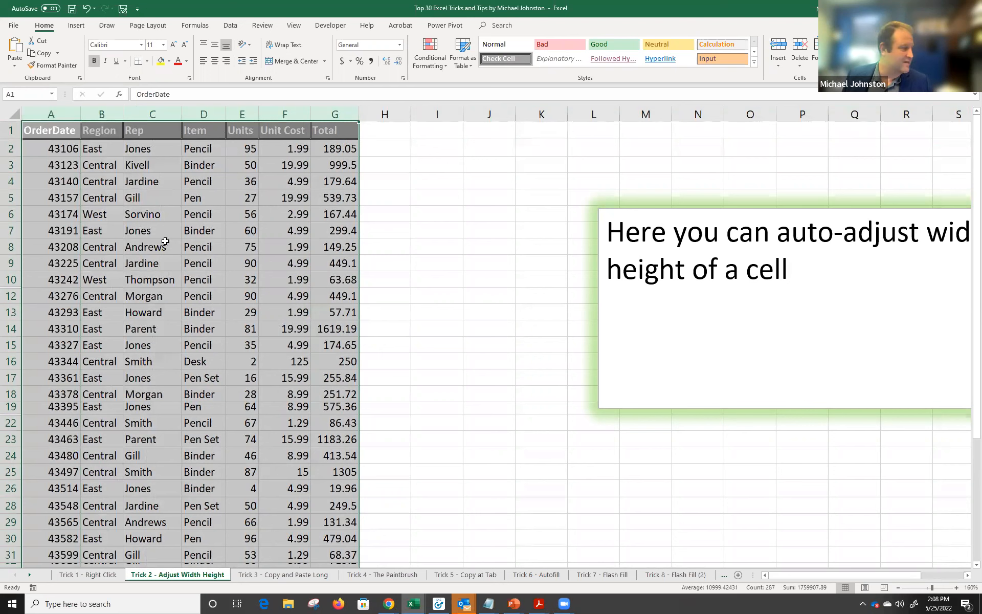
{"action": "left_click", "coordinate": [172, 214]}
{"action": "left_click", "coordinate": [248, 218]}
{"action": "left_click", "coordinate": [285, 219]}
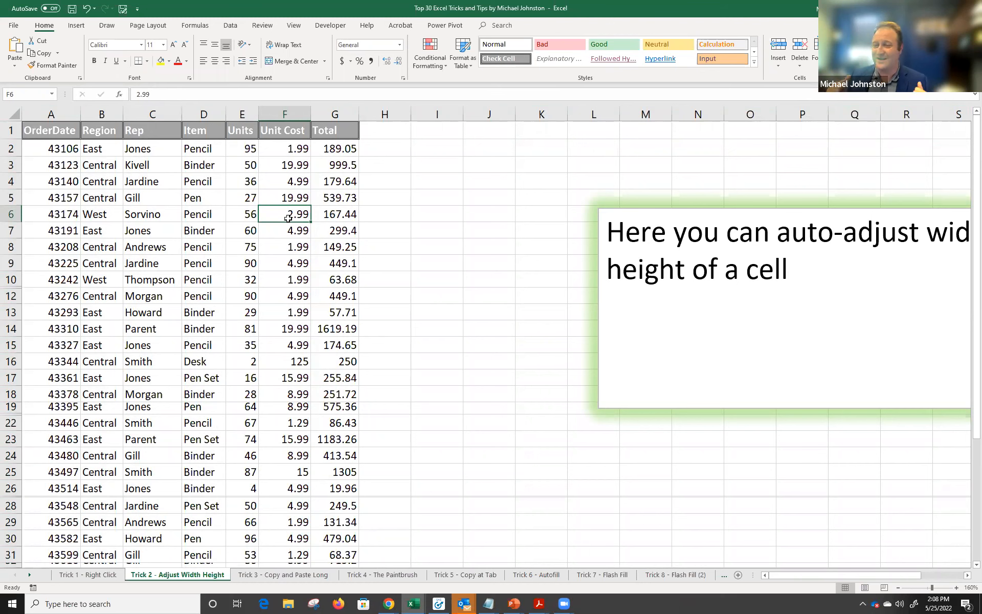
Undo the column fit, then auto-fit columns A to G again.
{"action": "key", "text": "ctrl+z"}
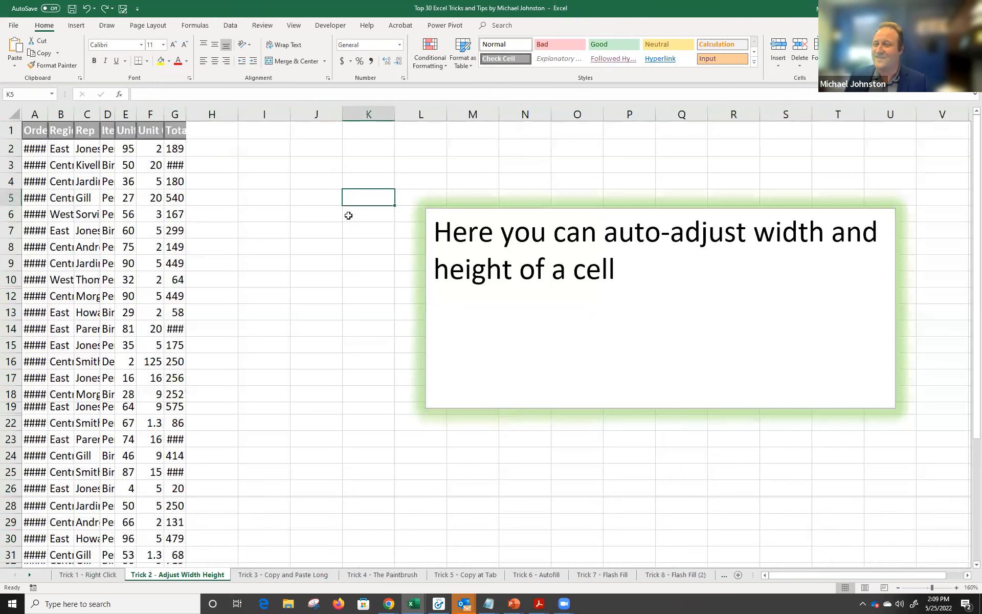
{"action": "left_click", "coordinate": [350, 203]}
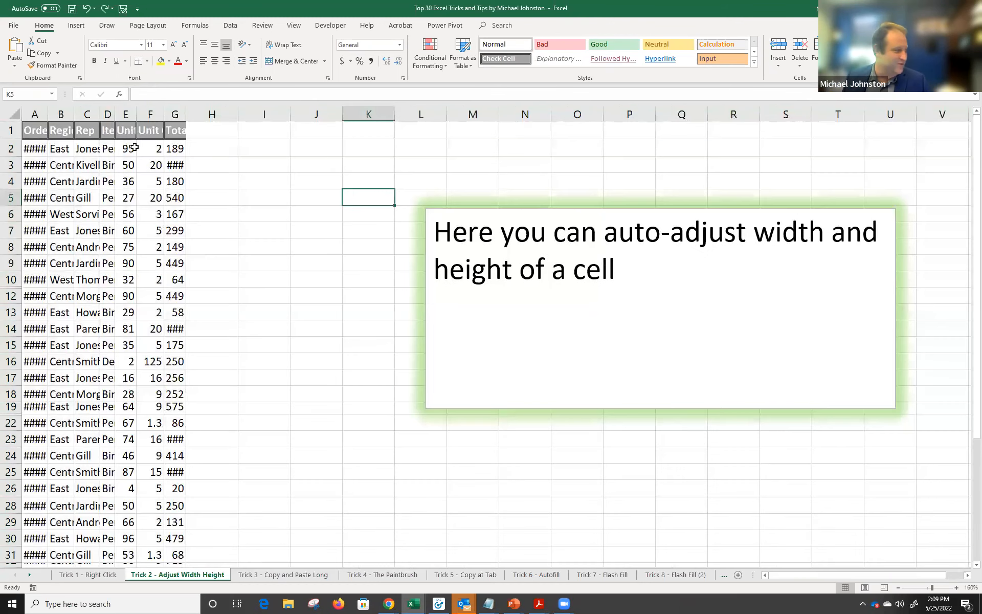
{"action": "left_click", "coordinate": [13, 113]}
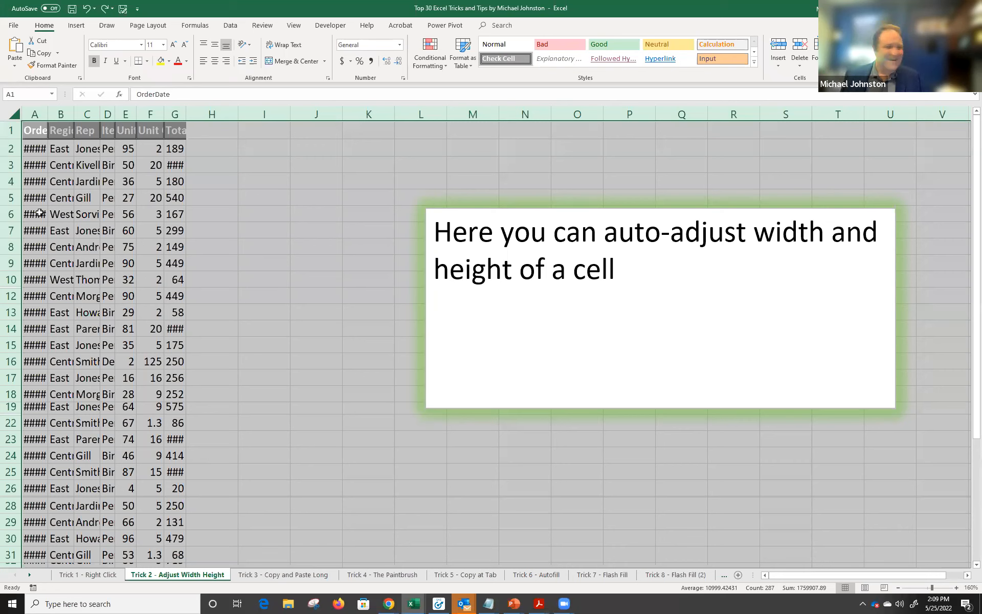
{"action": "double_click", "coordinate": [49, 114]}
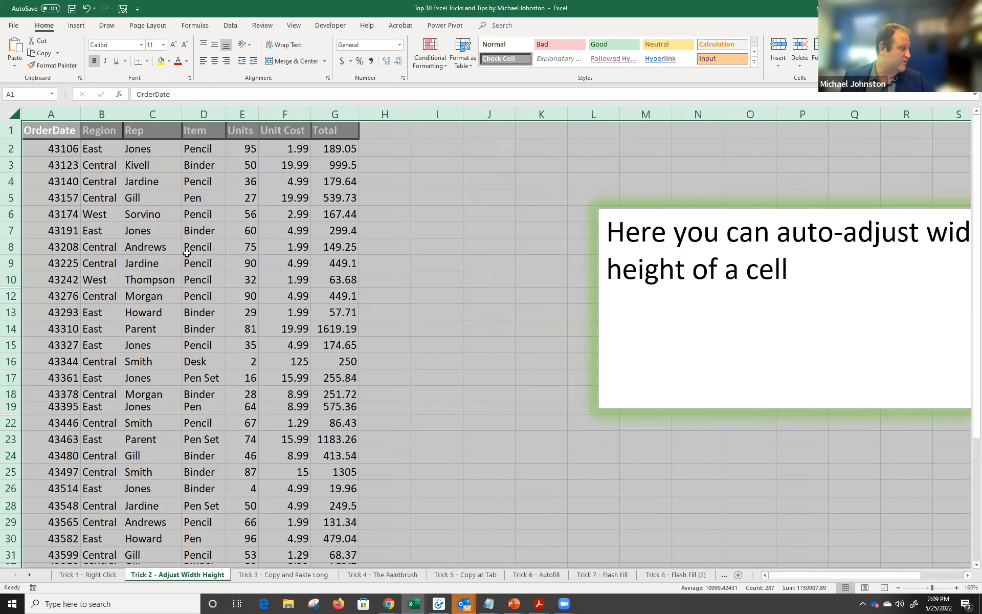
Select the whole sheet and auto-fit all row heights so rows 11, 20 and 21 reappear.
{"action": "left_click_drag", "start_coordinate": [7, 406], "coordinate": [10, 409]}
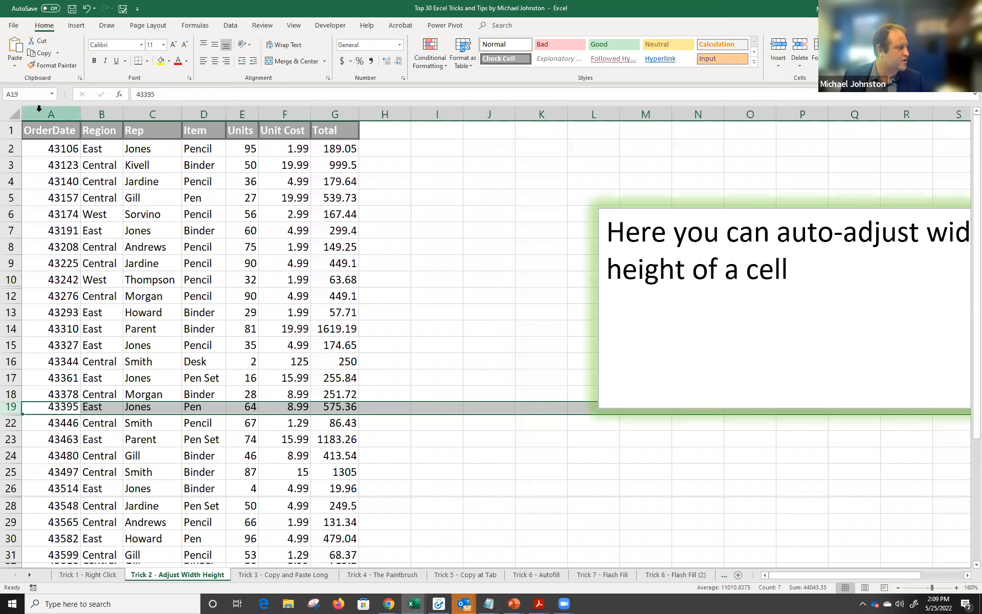
{"action": "left_click", "coordinate": [9, 118]}
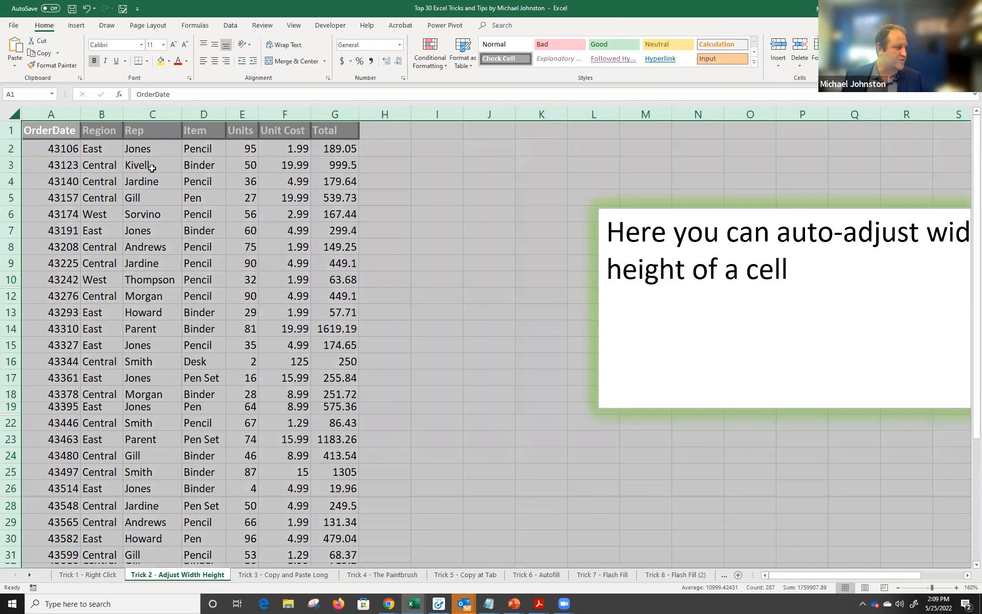
{"action": "double_click", "coordinate": [17, 140]}
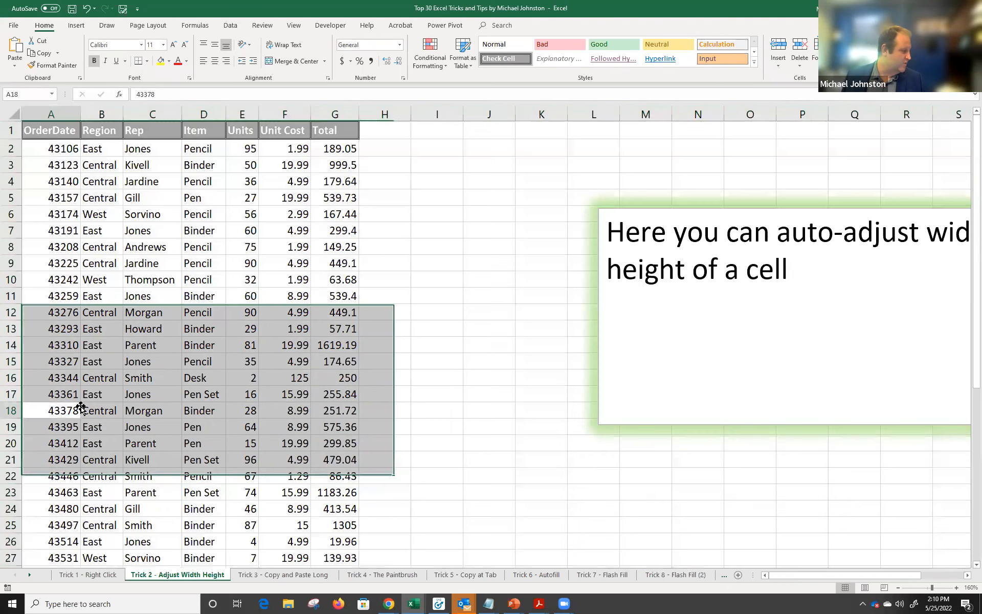
Undo the row auto-fit, then select the whole sheet and auto-fit all row heights again.
{"action": "left_click", "coordinate": [81, 409]}
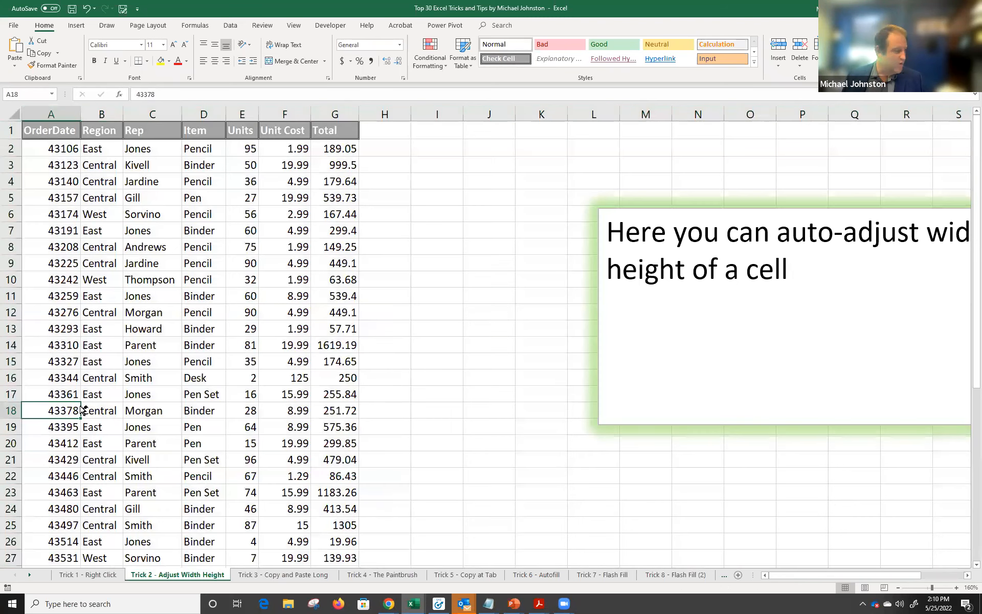
{"action": "key", "text": "ctrl+z"}
{"action": "left_click", "coordinate": [7, 394]}
{"action": "left_click_drag", "start_coordinate": [7, 403], "coordinate": [12, 440]}
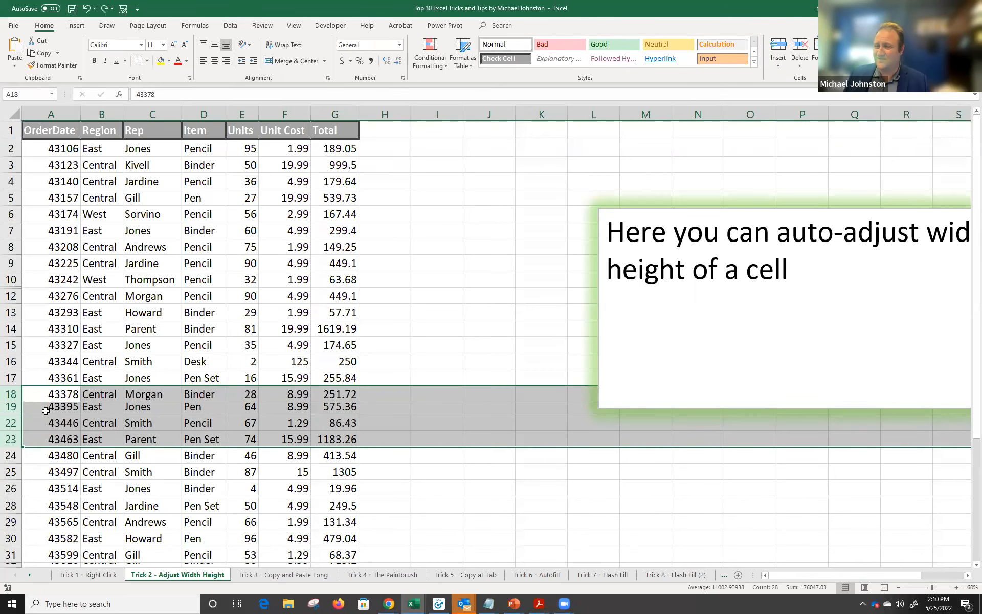
{"action": "left_click", "coordinate": [15, 113]}
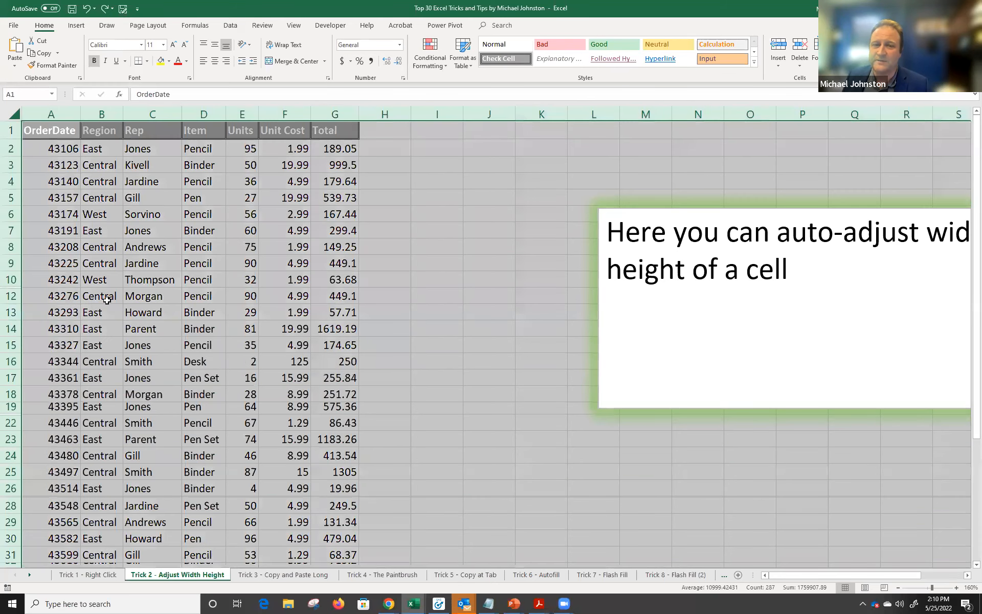
{"action": "double_click", "coordinate": [13, 139]}
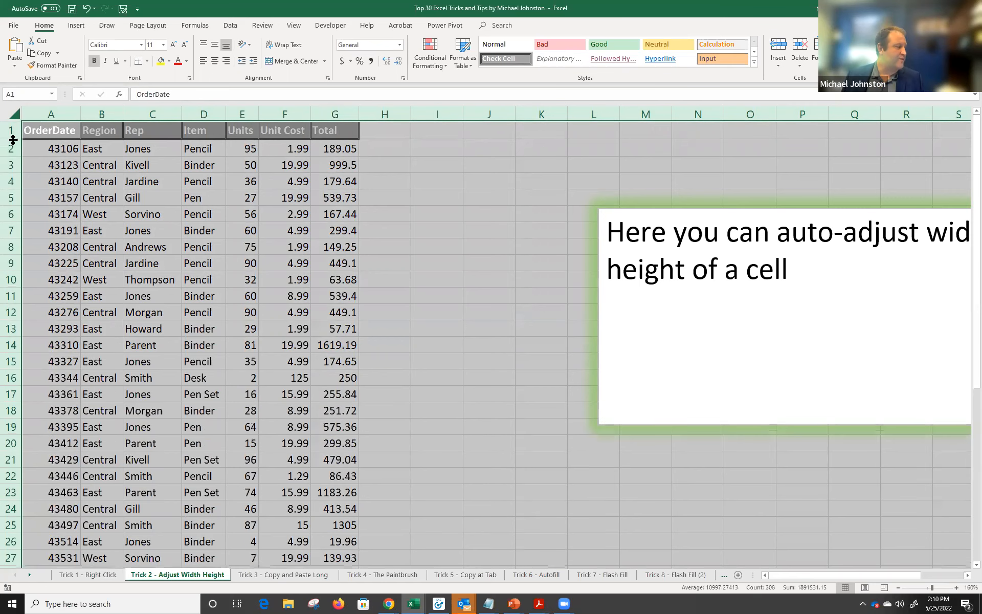
Repeat the all-row height auto-fit and move to the Trick 3 - Copy and Paste Long sheet.
{"action": "left_click_drag", "start_coordinate": [11, 362], "coordinate": [24, 450]}
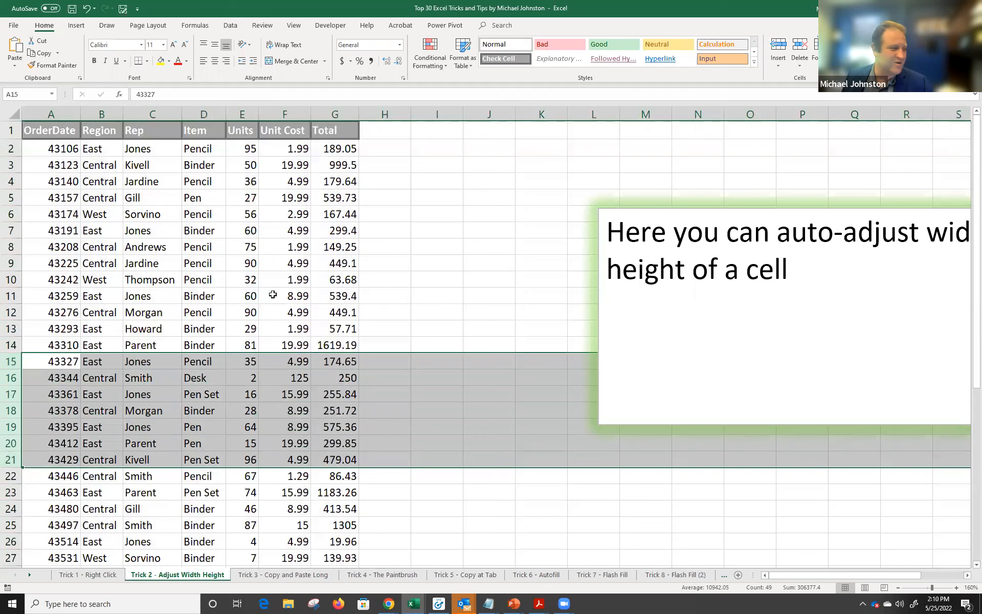
{"action": "left_click", "coordinate": [272, 295]}
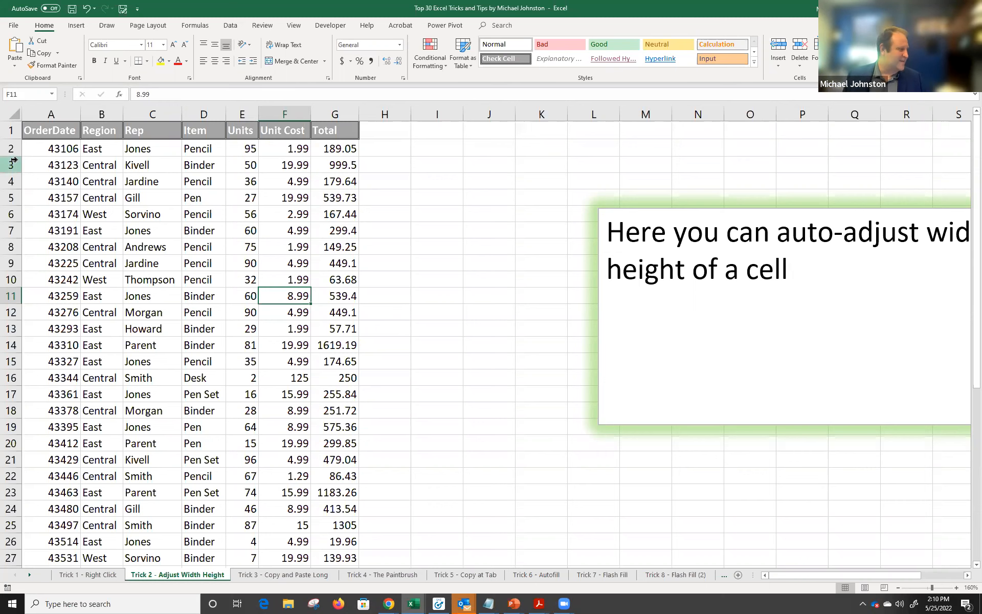
{"action": "left_click", "coordinate": [19, 118]}
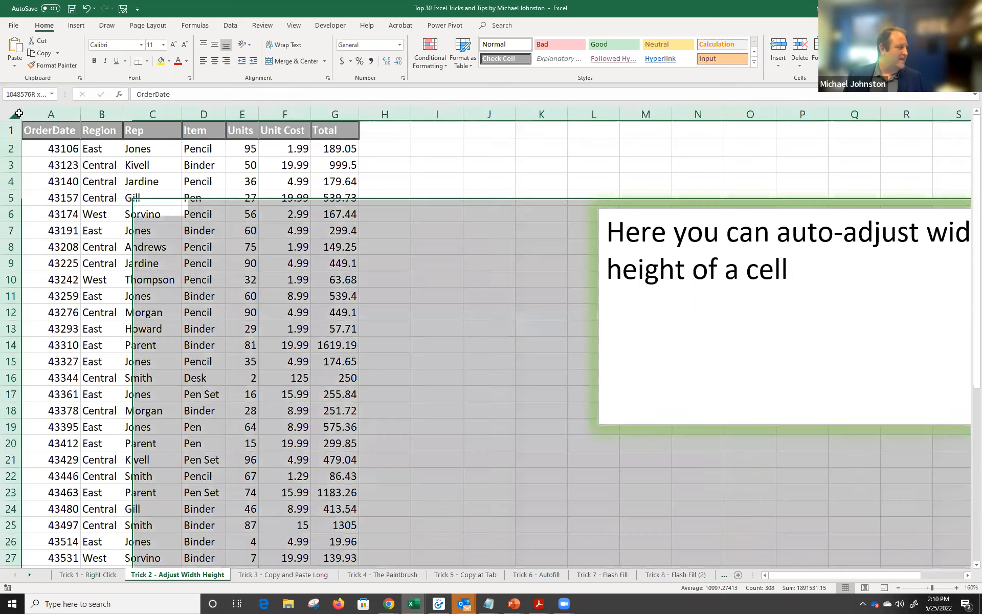
{"action": "double_click", "coordinate": [20, 120]}
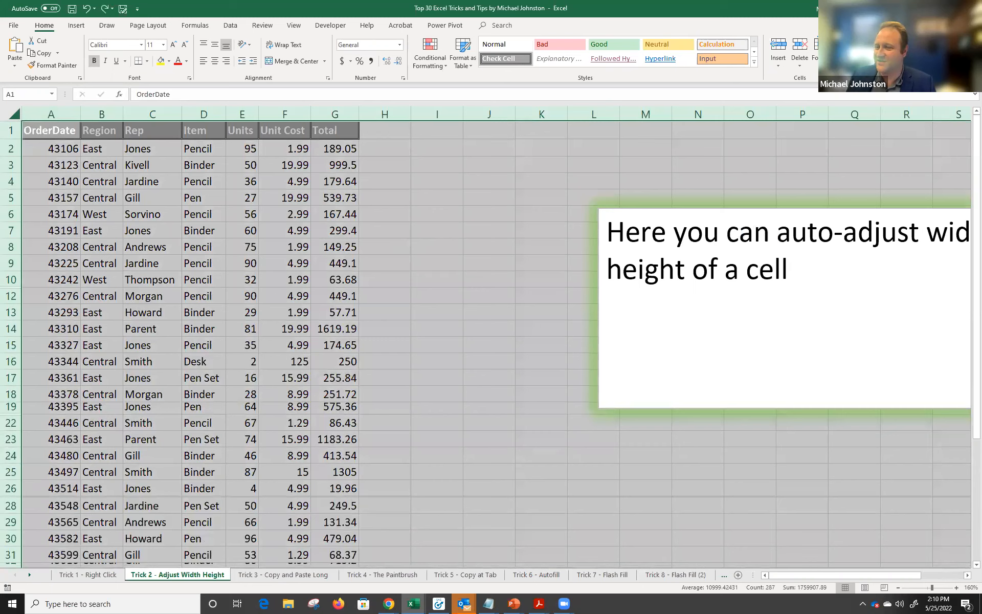
{"action": "left_click", "coordinate": [298, 567]}
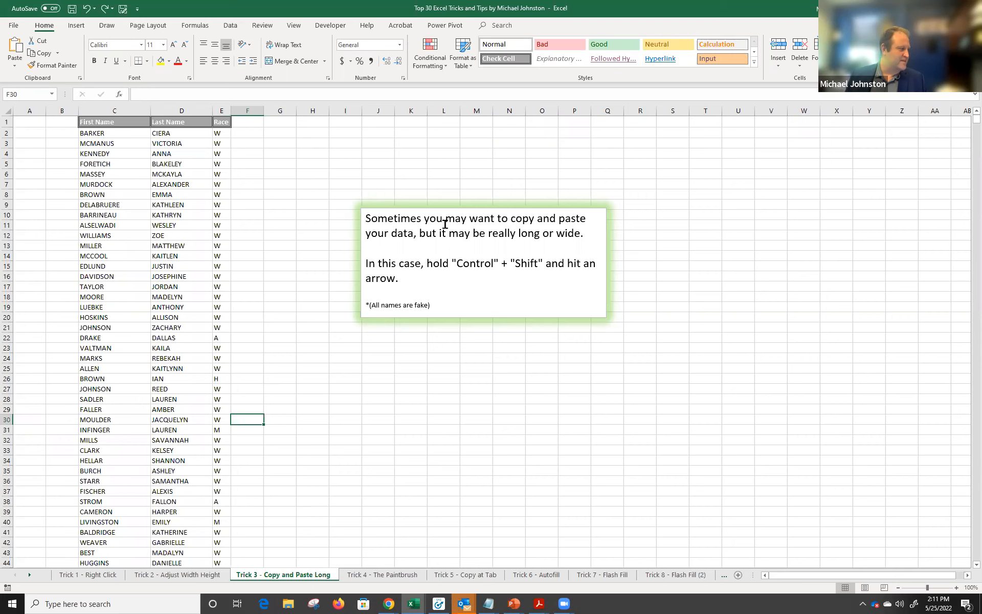
Scroll down the Trick 3 list and drag-select First Name cells C1 through C3269.
{"action": "left_click", "coordinate": [167, 174]}
{"action": "scroll", "coordinate": [166, 195], "scroll_direction": "down", "scroll_amount": 16}
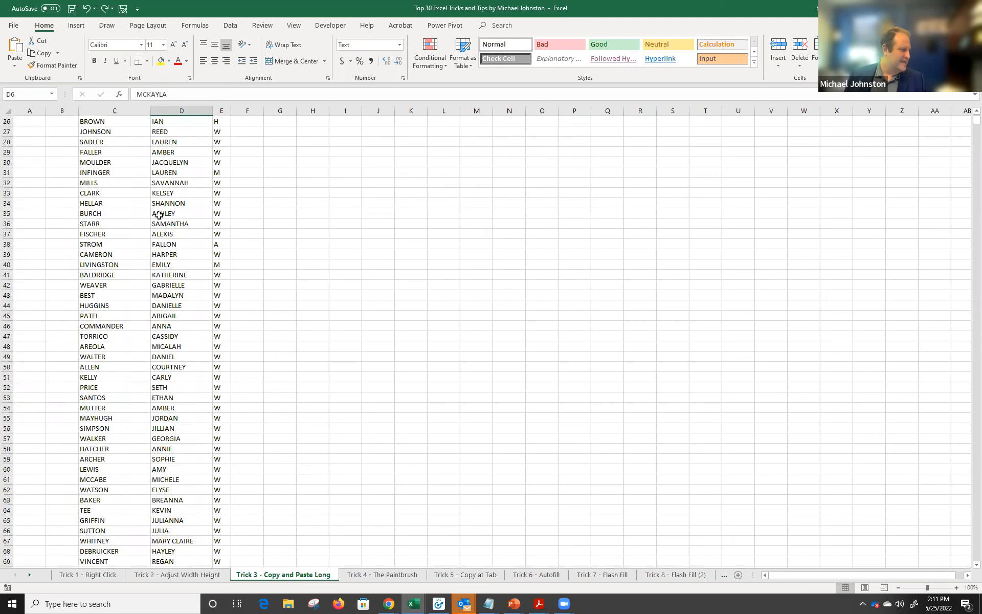
{"action": "scroll", "coordinate": [158, 214], "scroll_direction": "down", "scroll_amount": 20}
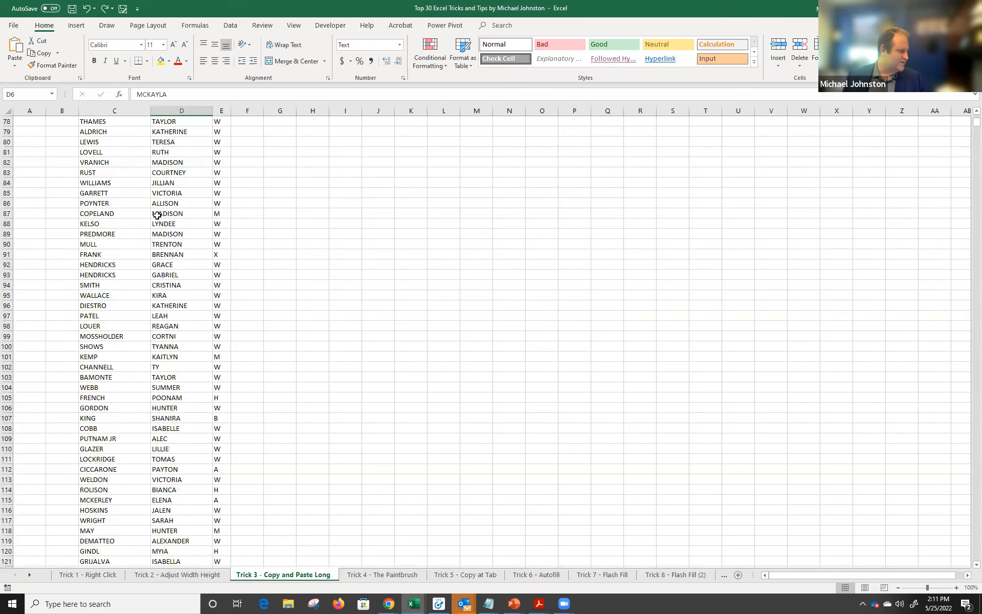
{"action": "scroll", "coordinate": [157, 218], "scroll_direction": "down", "scroll_amount": 3}
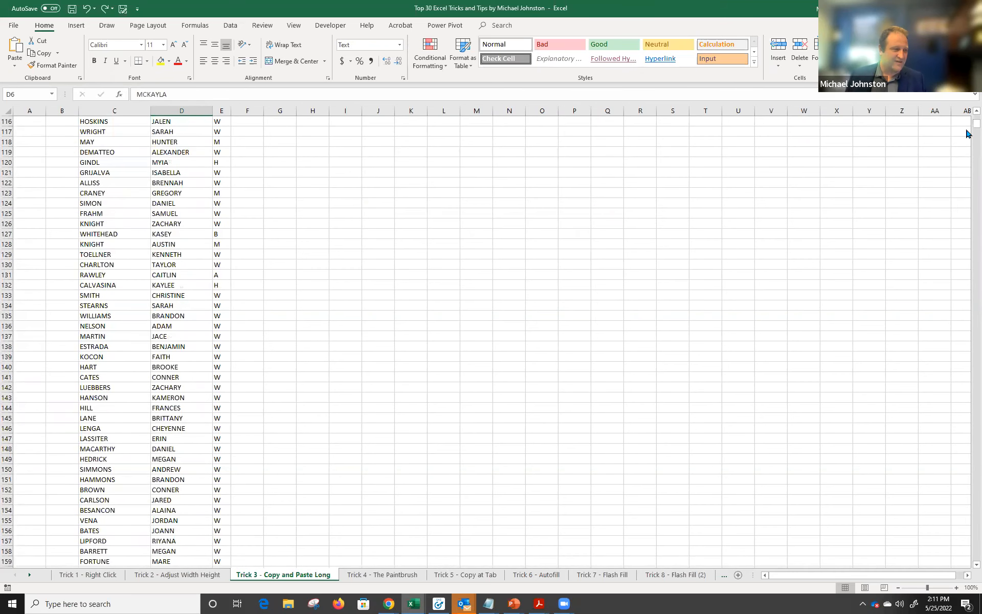
{"action": "mouse_move", "coordinate": [969, 130]}
{"action": "left_mouse_down"}
{"action": "mouse_move", "coordinate": [968, 245]}
{"action": "mouse_move", "coordinate": [967, 108]}
{"action": "mouse_move", "coordinate": [967, 117]}
{"action": "left_mouse_up"}
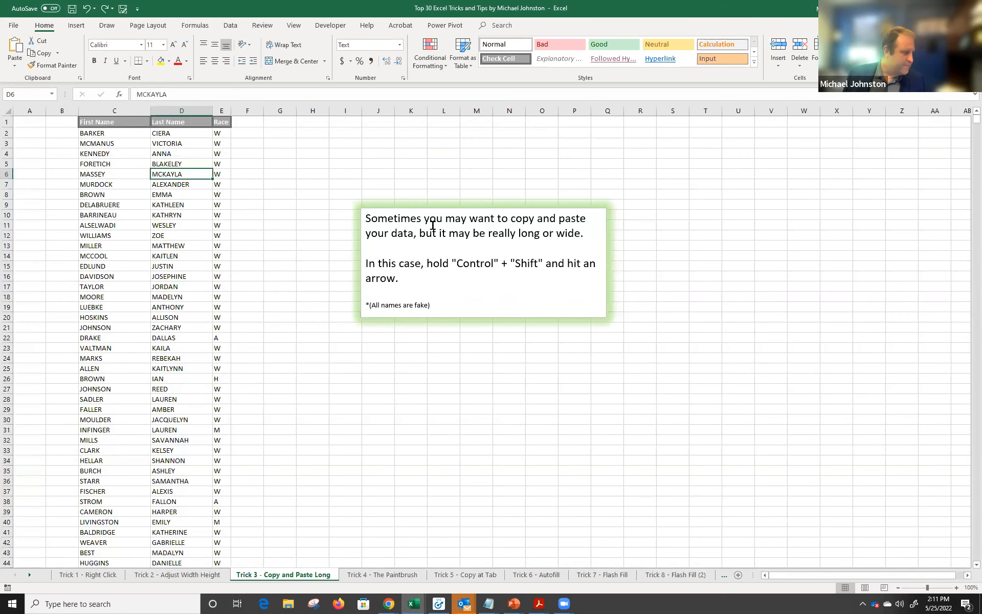
{"action": "left_click_drag", "start_coordinate": [128, 123], "coordinate": [121, 596]}
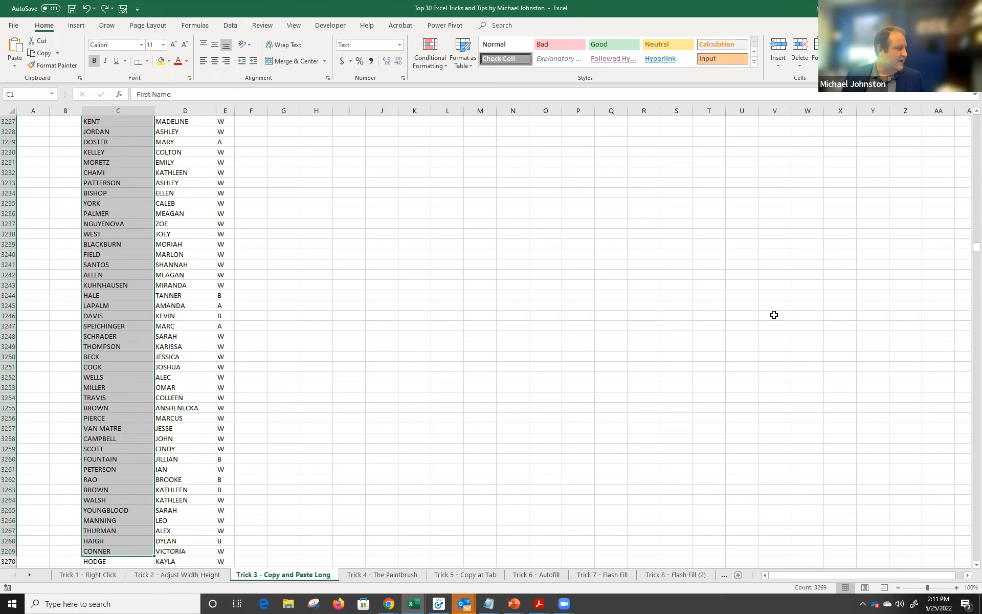
Select the name table C1:E11022 from C1 with Ctrl+Shift+Right, then Ctrl+Shift+Down.
{"action": "left_click_drag", "start_coordinate": [976, 247], "coordinate": [975, 118]}
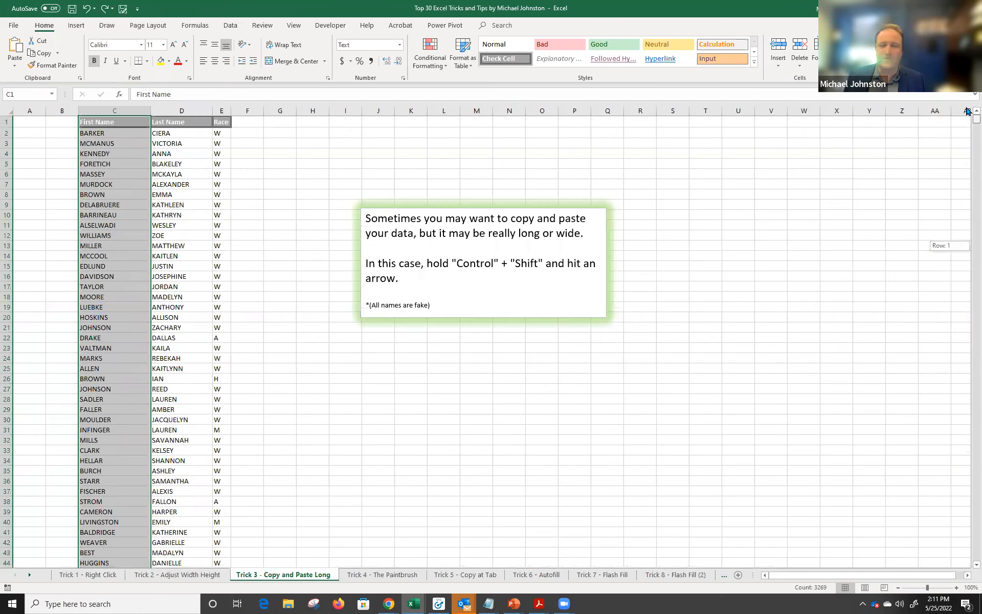
{"action": "left_click", "coordinate": [116, 109]}
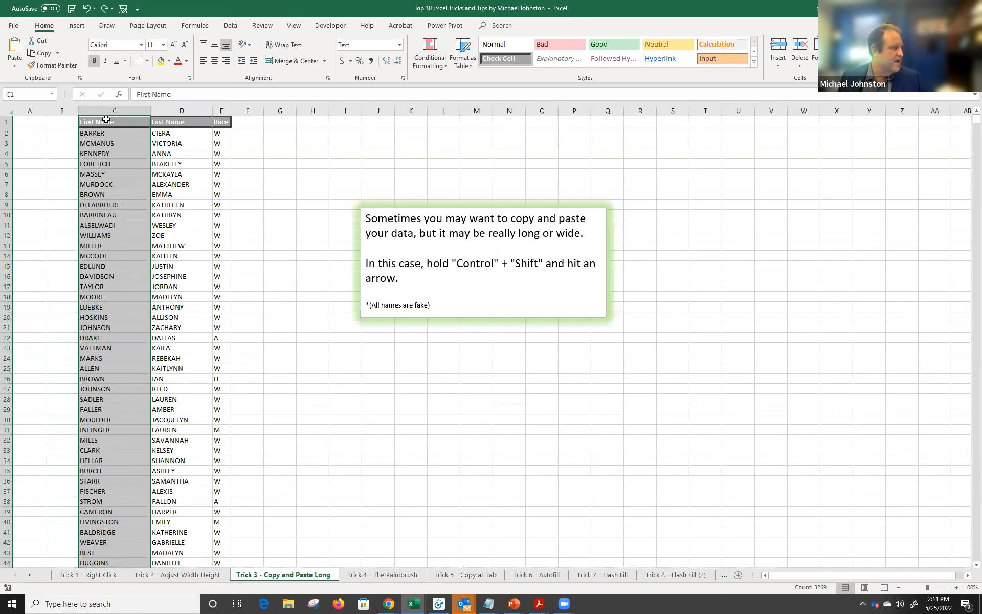
{"action": "left_click", "coordinate": [109, 110]}
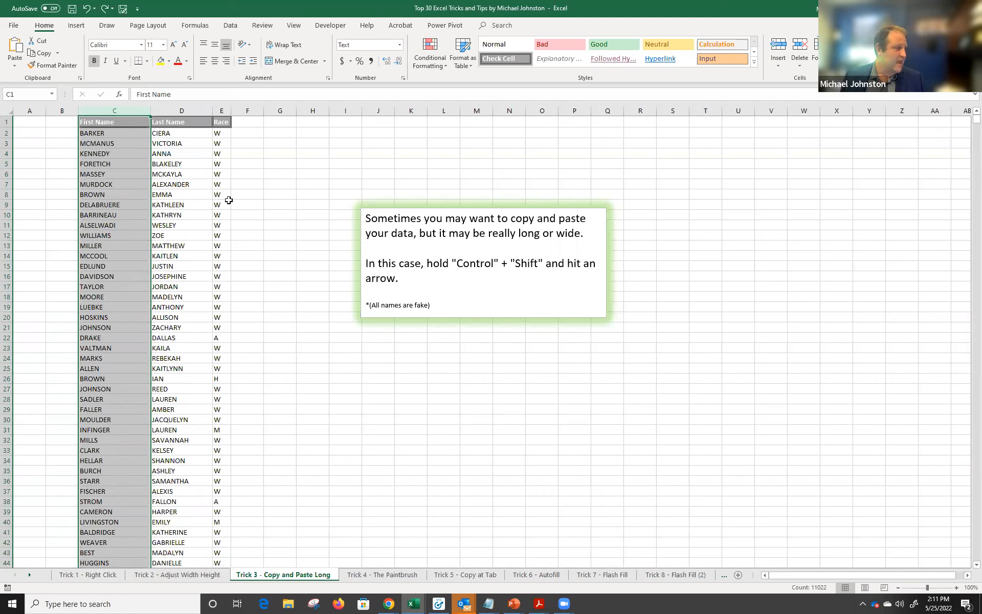
{"action": "left_click", "coordinate": [115, 122]}
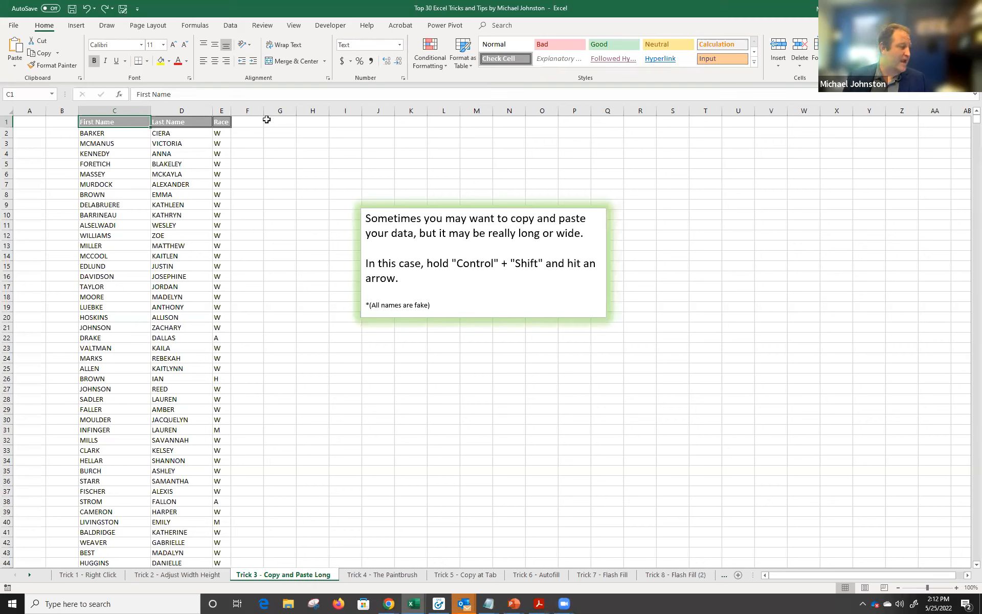
{"action": "key", "text": "ctrl+shift+Right"}
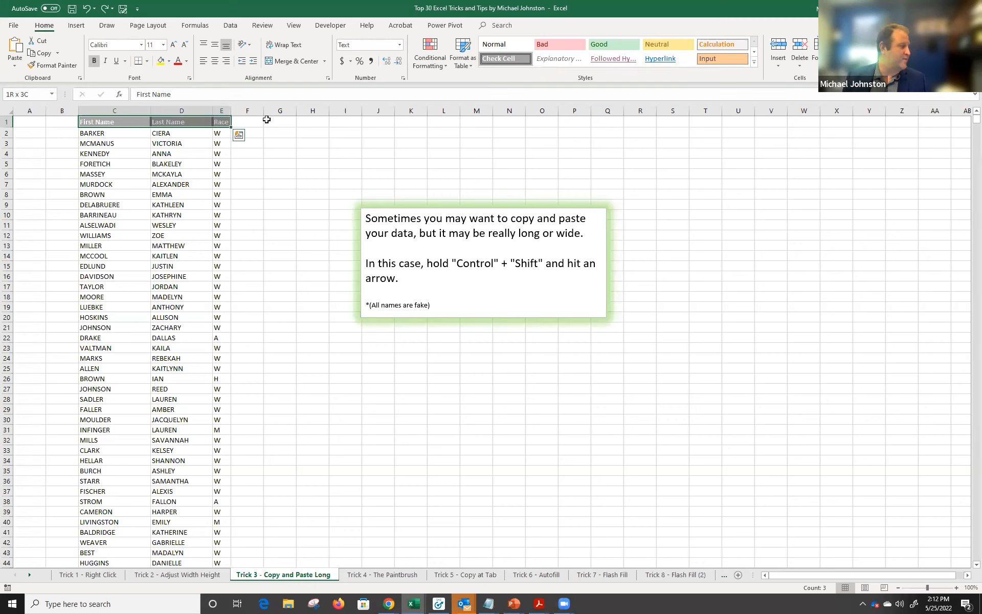
{"action": "key", "text": "Left"}
{"action": "key", "text": "Left"}
{"action": "key", "text": "Right"}
{"action": "key", "text": "Right"}
{"action": "key", "text": "ctrl+shift+Right"}
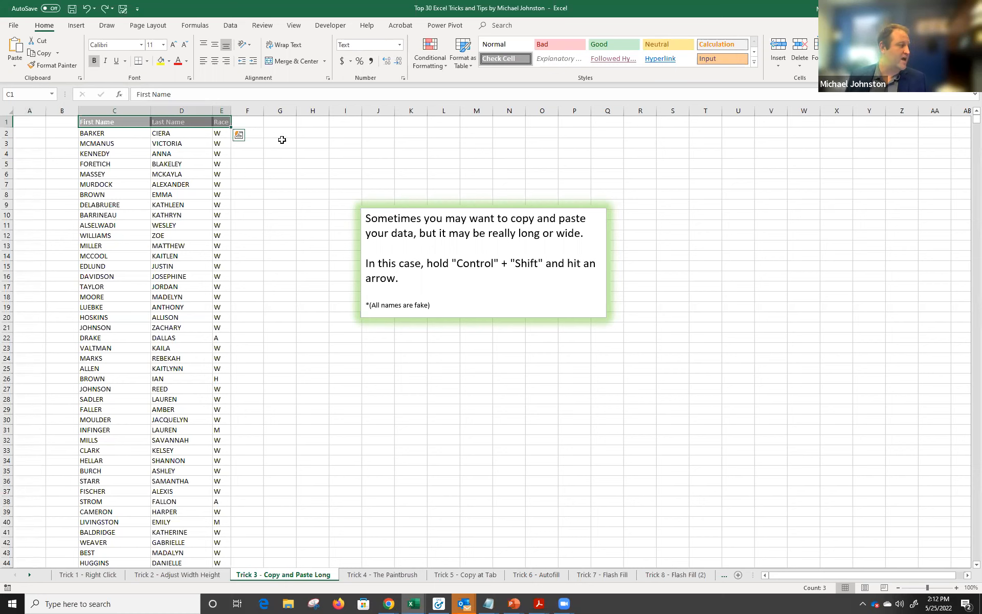
{"action": "left_click", "coordinate": [137, 120]}
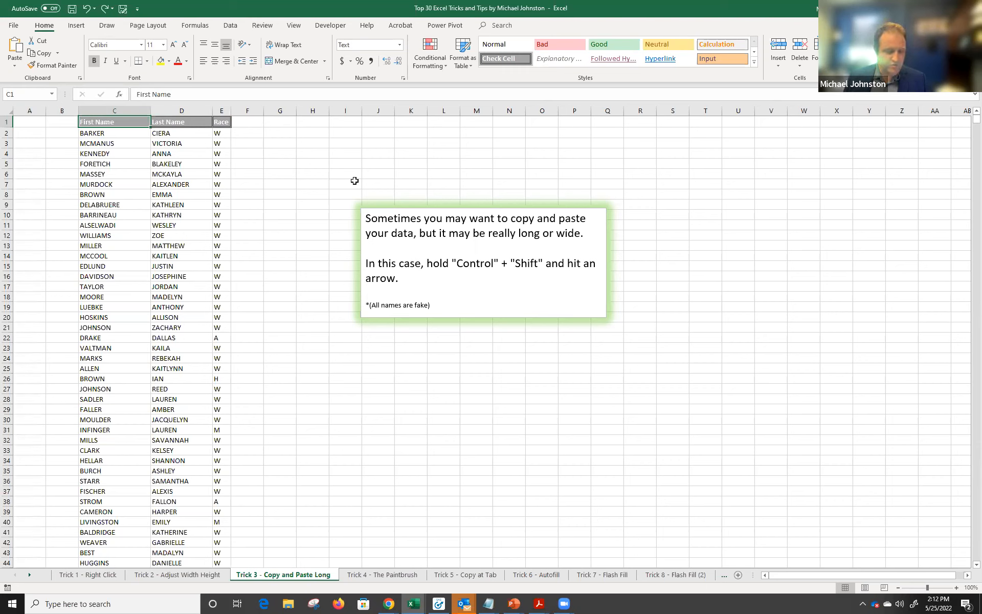
{"action": "key", "text": "ctrl+shift+Right"}
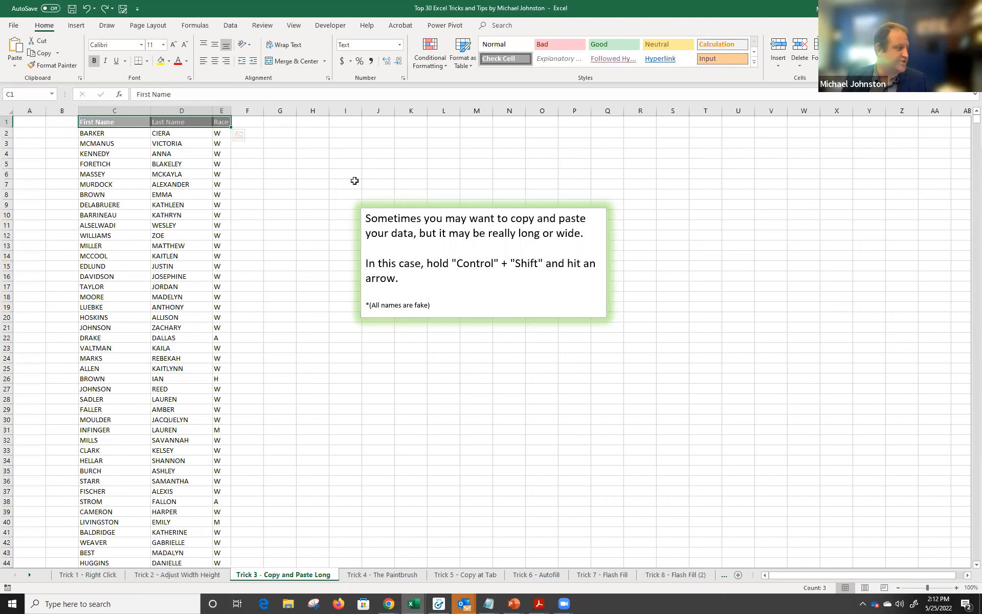
{"action": "key", "text": "ctrl+shift+Down"}
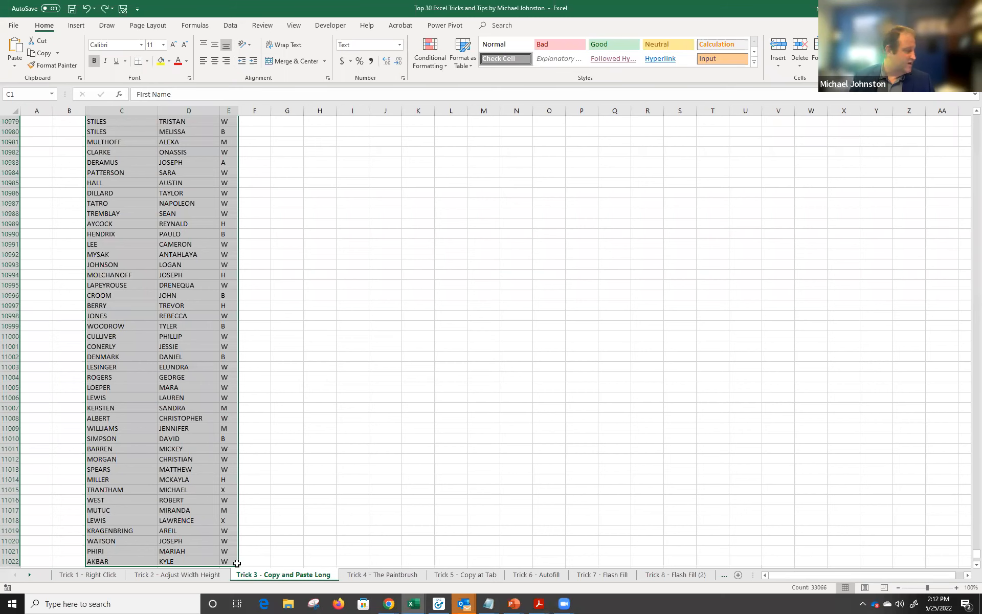
Jump between the table's ends with Ctrl+arrow keys, from row 11022 back up to the First Name header.
{"action": "key", "text": "Up"}
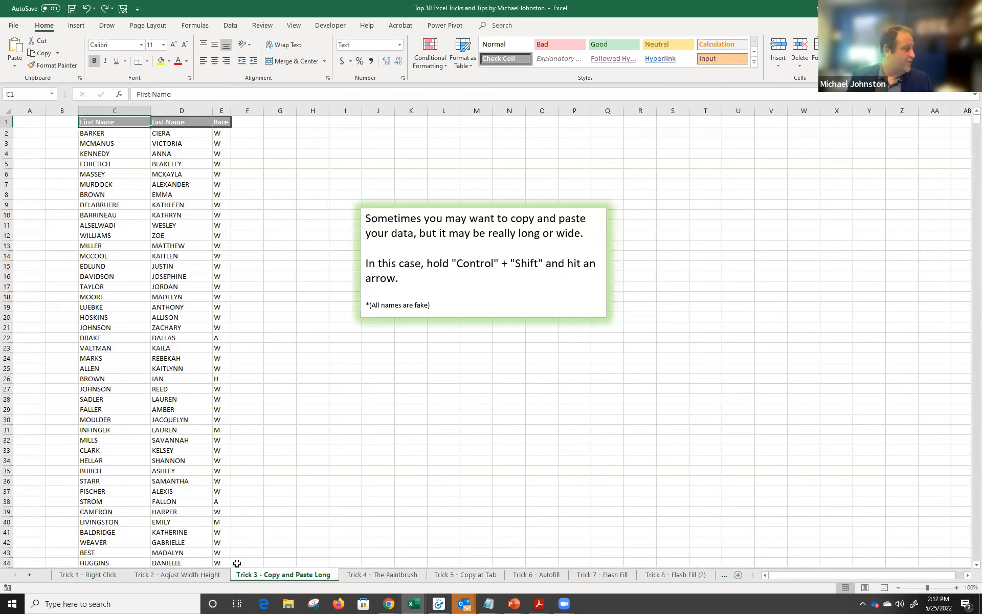
{"action": "key", "text": "ctrl+Down"}
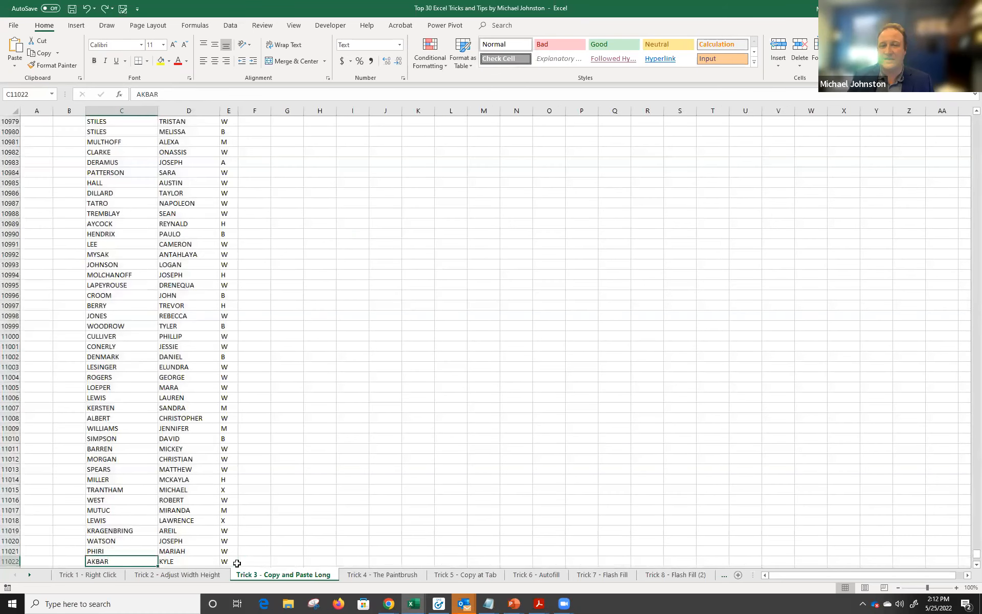
{"action": "left_click", "coordinate": [237, 563]}
{"action": "key", "text": "ctrl+Up"}
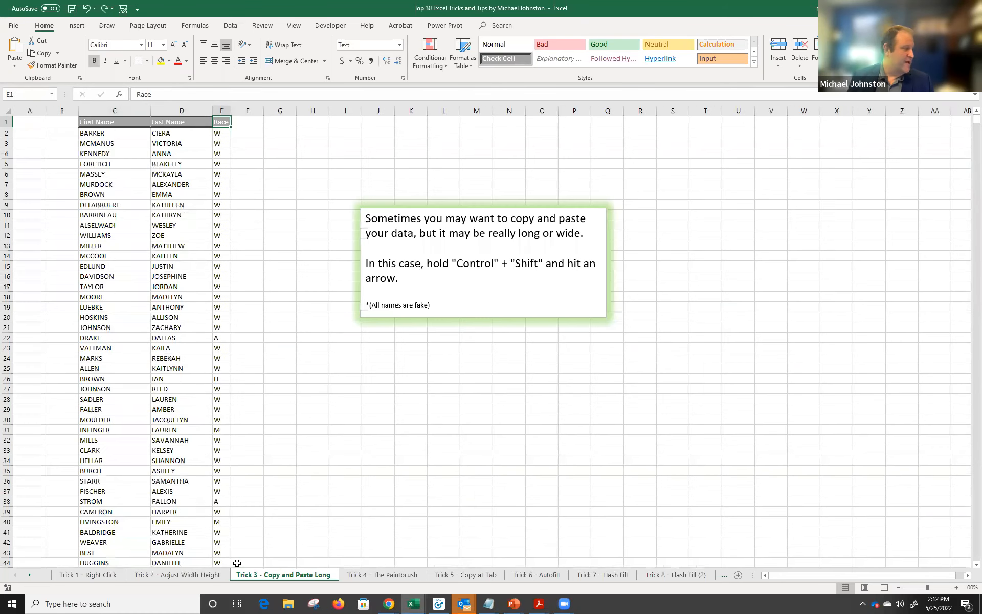
{"action": "key", "text": "ctrl+Left"}
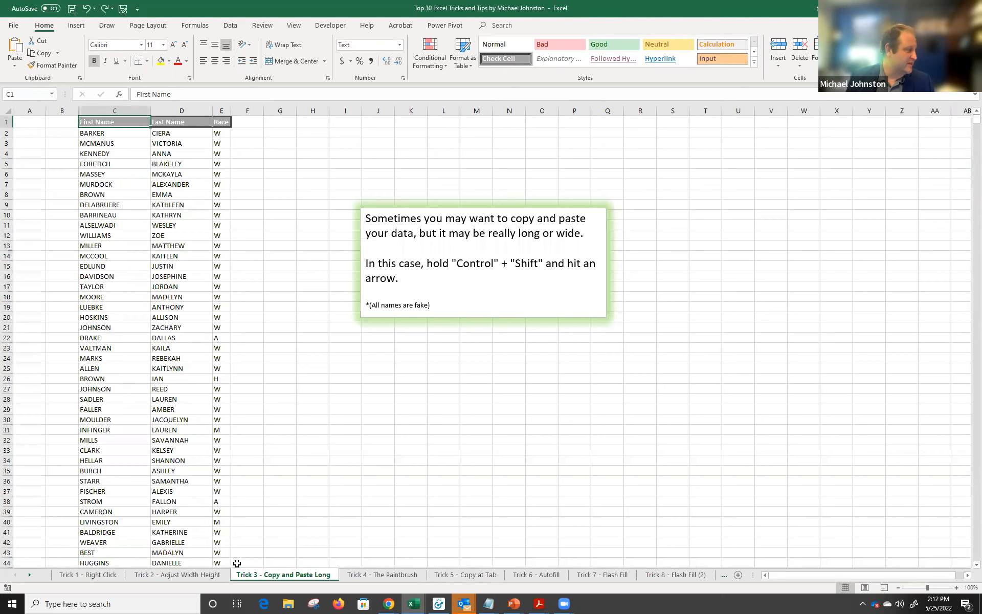
{"action": "key", "text": "ctrl+Down"}
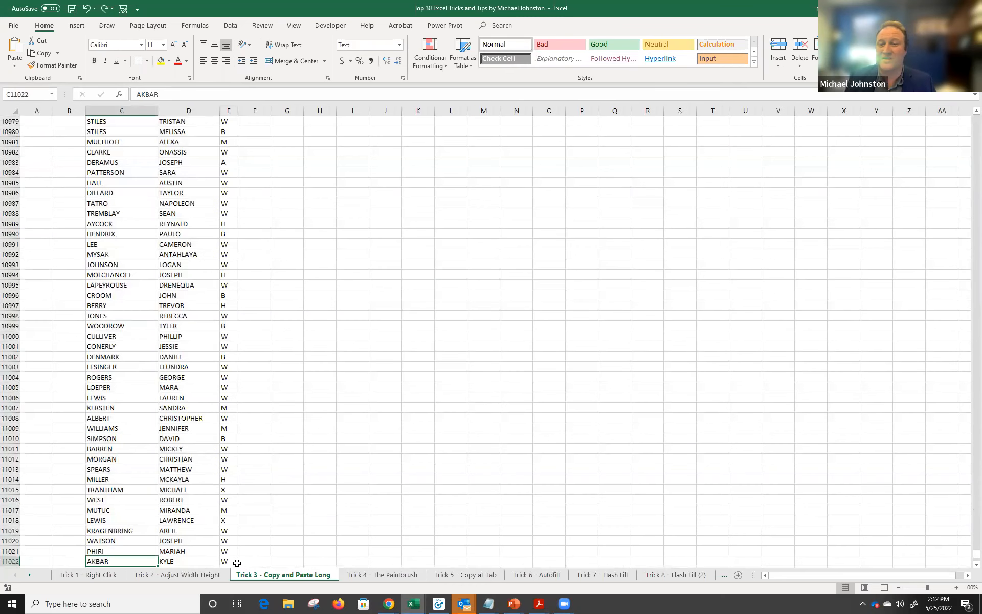
{"action": "left_click", "coordinate": [237, 563]}
{"action": "key", "text": "ctrl+Up"}
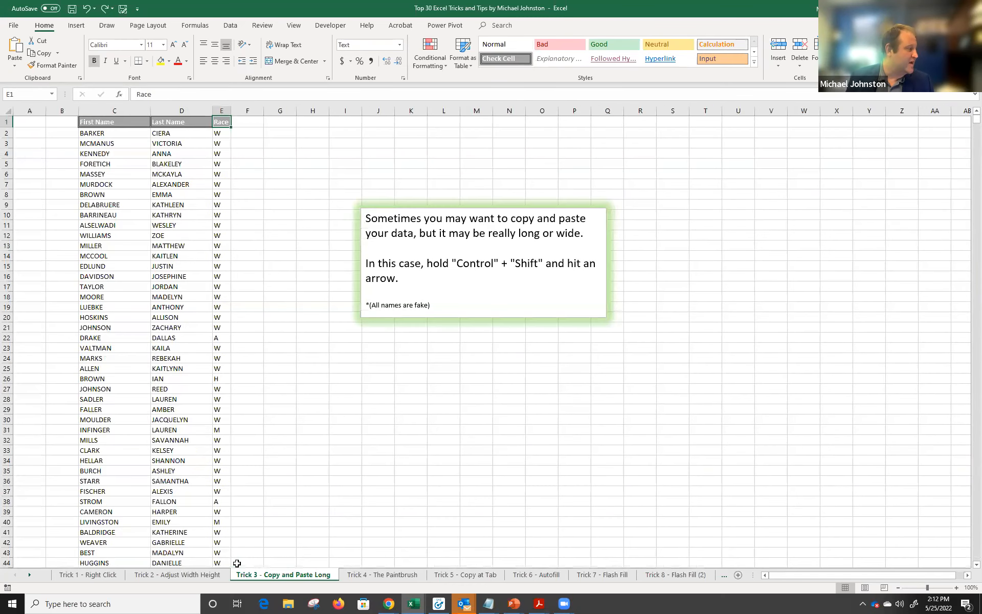
{"action": "key", "text": "ctrl+Left"}
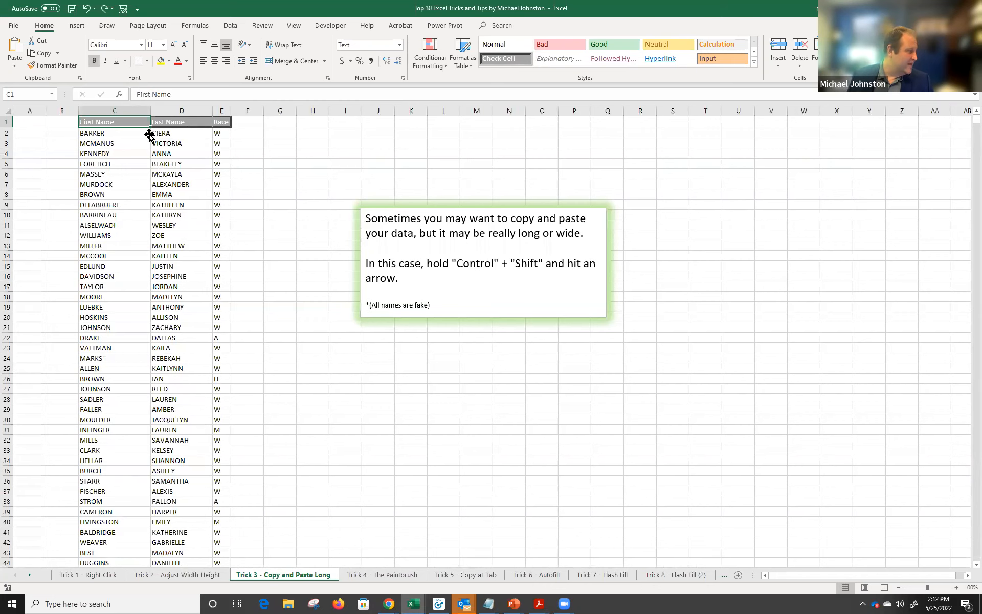
Select the entire First Name column, C1:C11022, with Ctrl+Shift+Down from the header.
{"action": "left_click_drag", "start_coordinate": [127, 122], "coordinate": [125, 592]}
{"action": "left_click", "coordinate": [124, 448]}
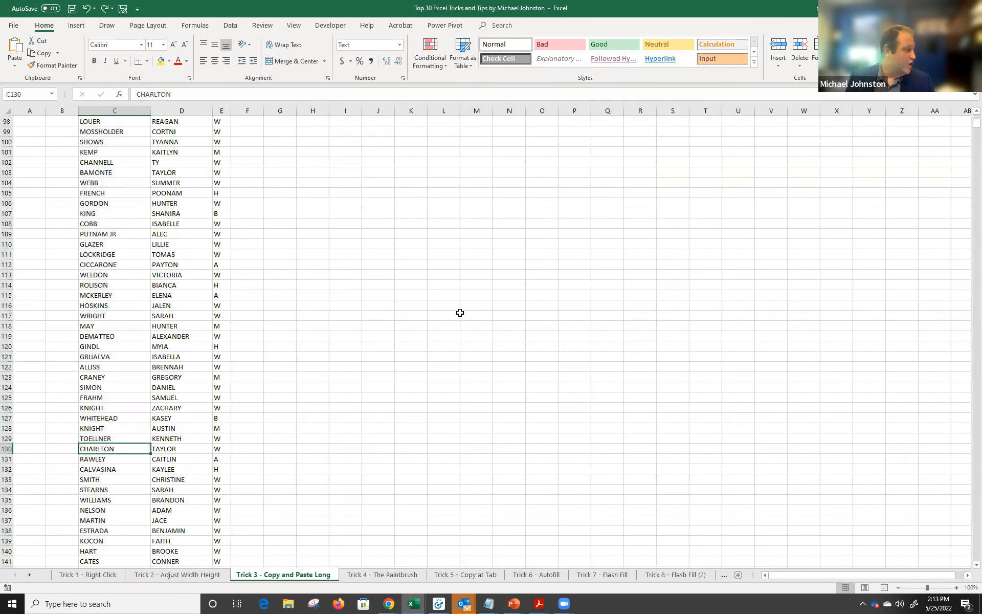
{"action": "key", "text": "ctrl+Up"}
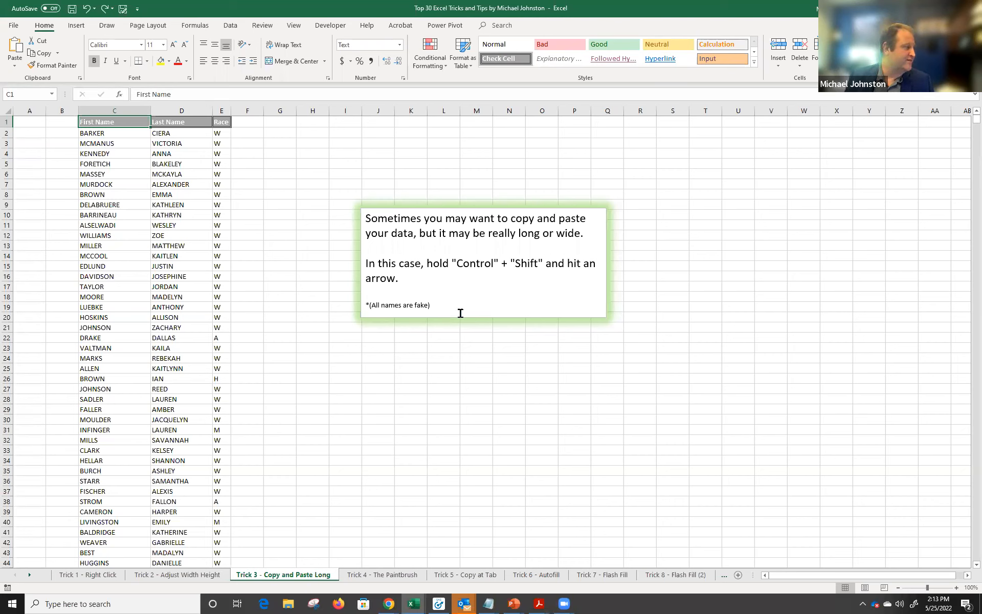
{"action": "key", "text": "ctrl+shift+Down"}
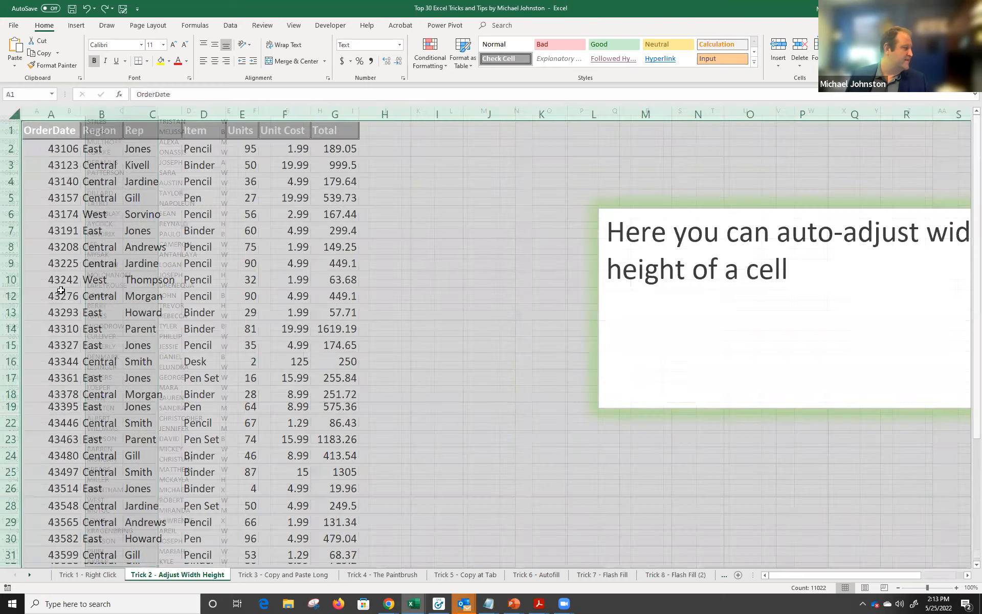
On Trick 2, make row 9 taller with a larger font, then auto-fit all row heights.
{"action": "left_click", "coordinate": [205, 574]}
{"action": "left_click", "coordinate": [26, 274]}
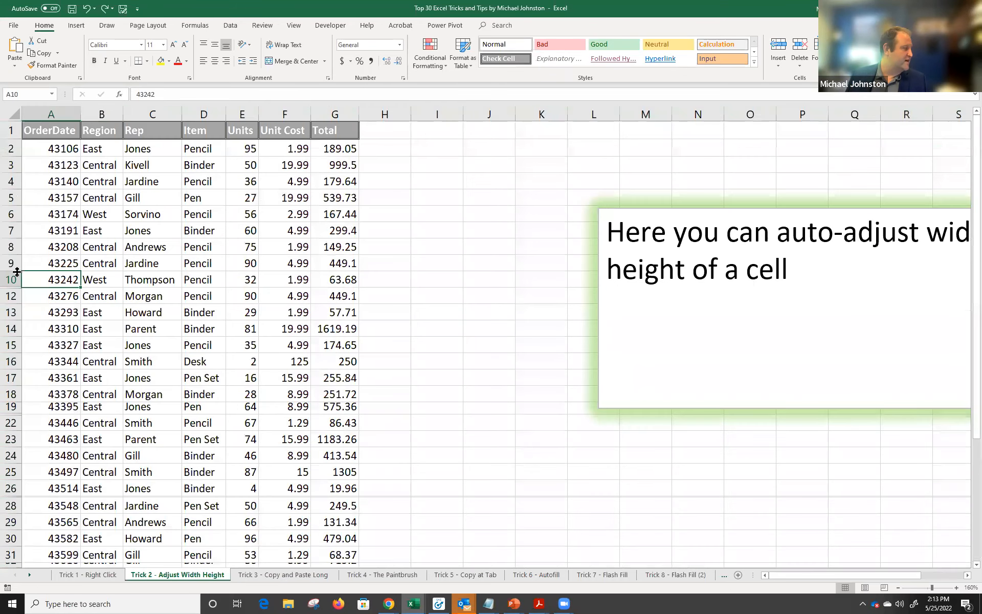
{"action": "left_click_drag", "start_coordinate": [10, 271], "coordinate": [342, 266]}
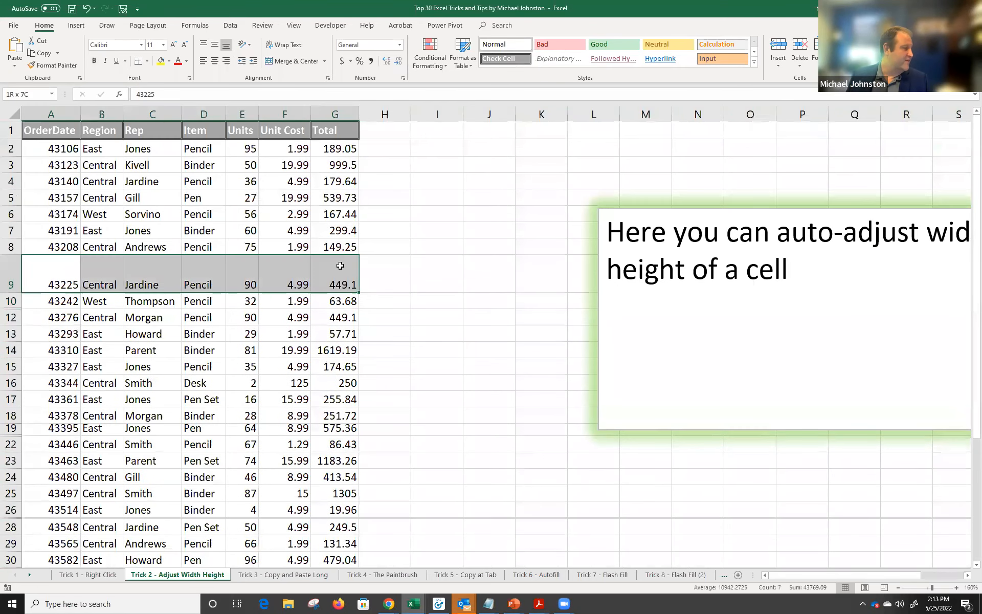
{"action": "left_click", "coordinate": [174, 46]}
{"action": "left_click", "coordinate": [174, 46]}
{"action": "left_click", "coordinate": [174, 46]}
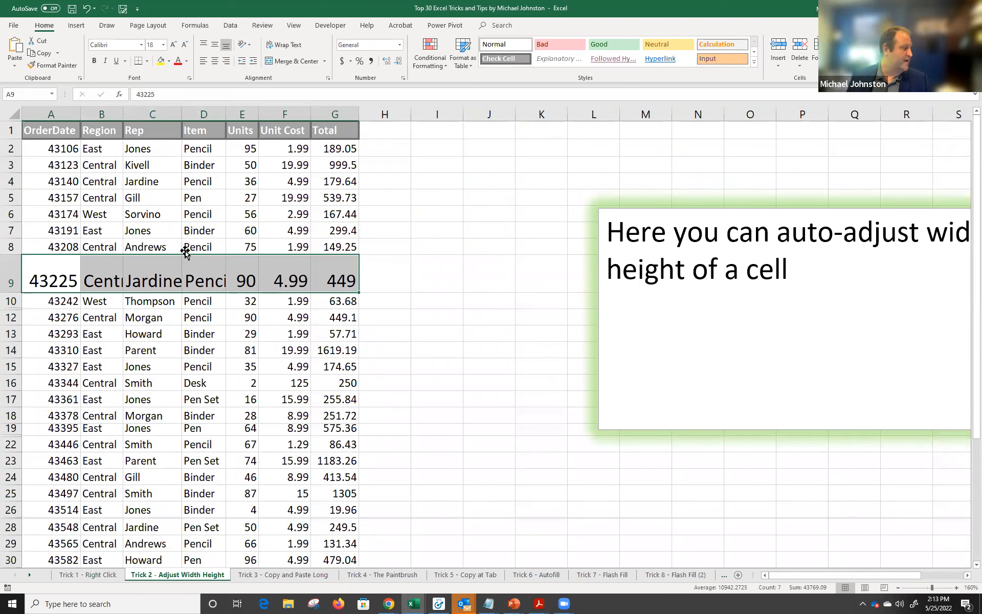
{"action": "left_click", "coordinate": [12, 114]}
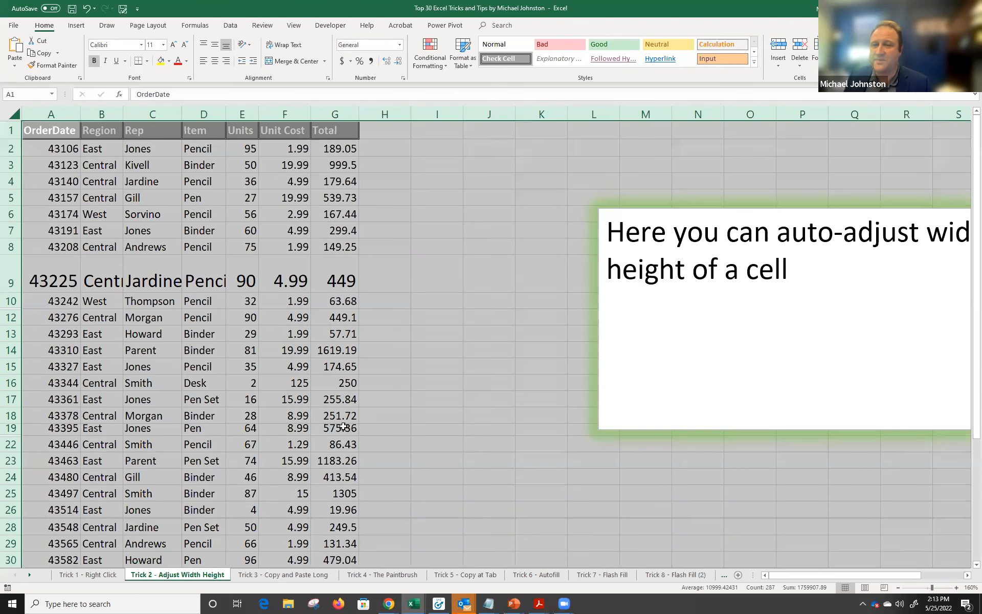
{"action": "double_click", "coordinate": [12, 139]}
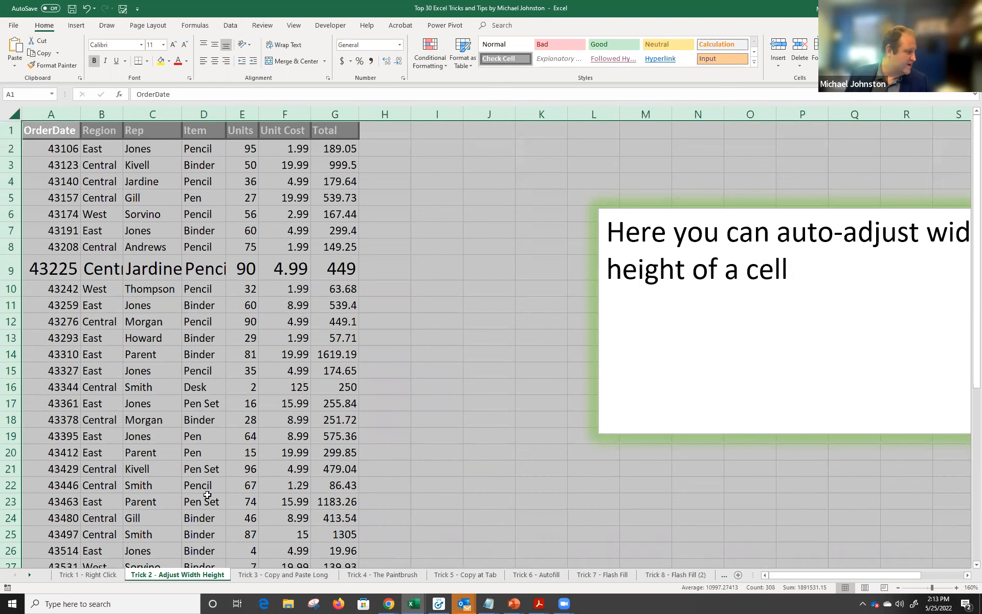
Return to the Trick 3 sheet, select the AYCOCK surname and scroll up to the header row.
{"action": "left_click", "coordinate": [256, 579]}
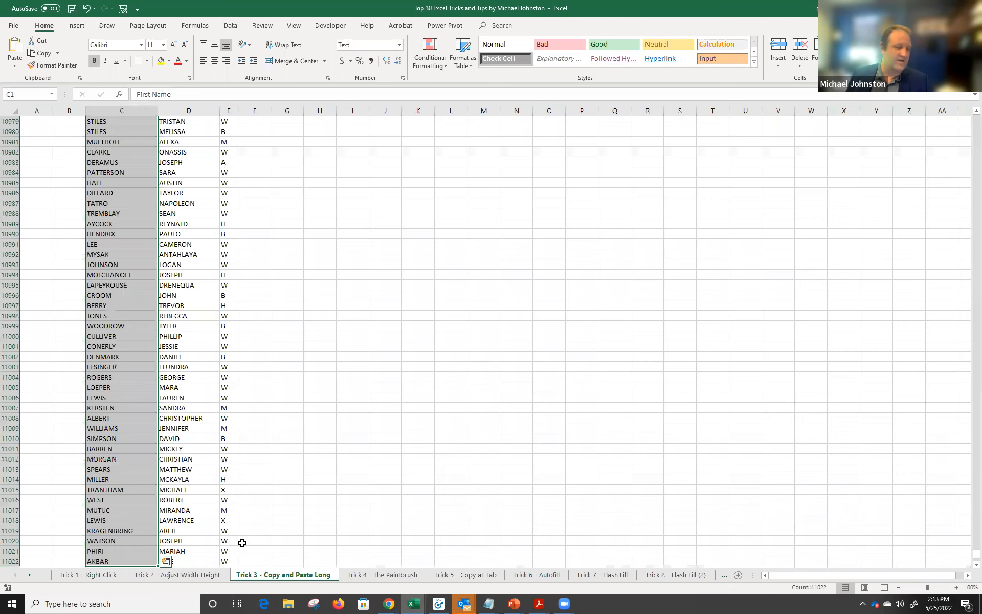
{"action": "left_click", "coordinate": [184, 305]}
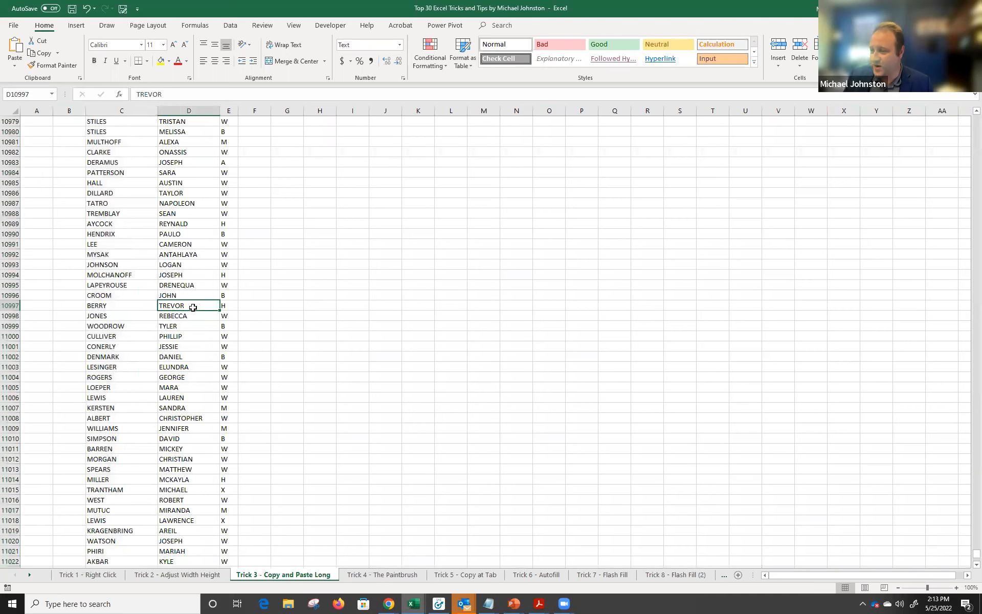
{"action": "left_click", "coordinate": [143, 223]}
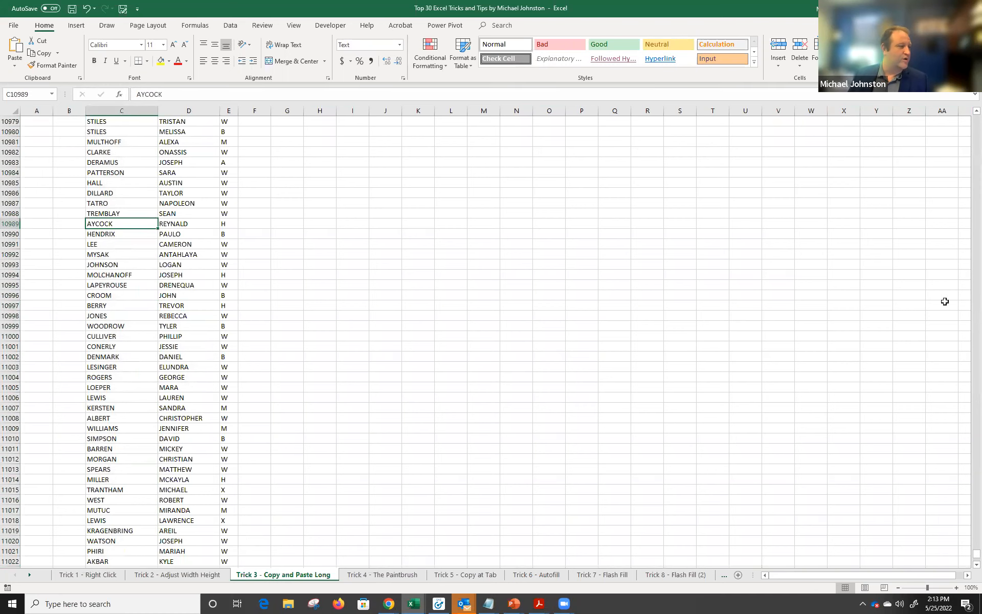
{"action": "left_click_drag", "start_coordinate": [976, 553], "coordinate": [969, 105]}
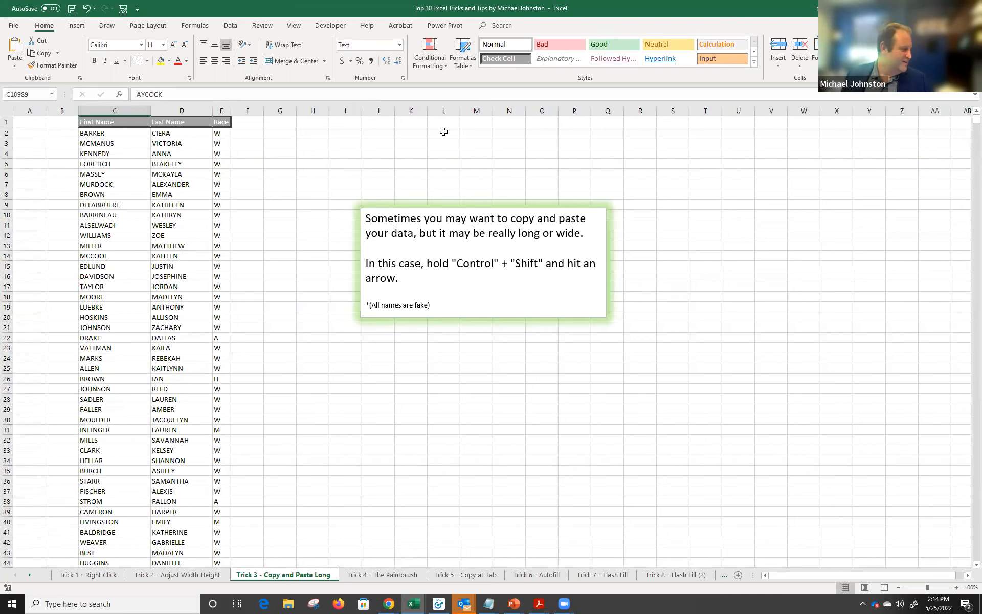
Switch to the Trick 4 - The Paintbrush sheet and select the CITY and PHONE headers.
{"action": "left_click", "coordinate": [388, 576]}
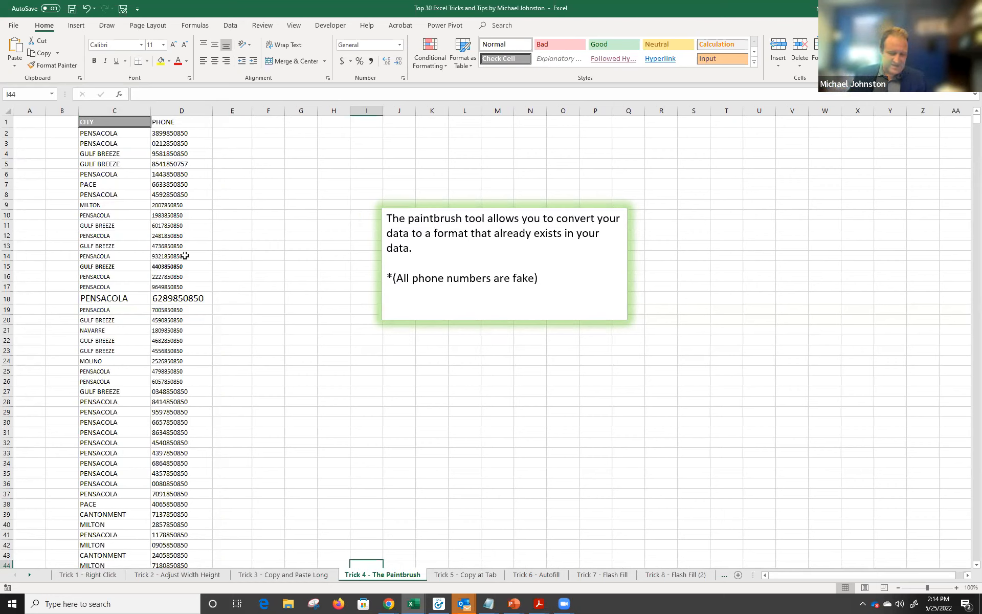
{"action": "scroll", "coordinate": [185, 225], "scroll_direction": "up", "scroll_amount": 4}
{"action": "scroll", "coordinate": [197, 220], "scroll_direction": "up", "scroll_amount": 5}
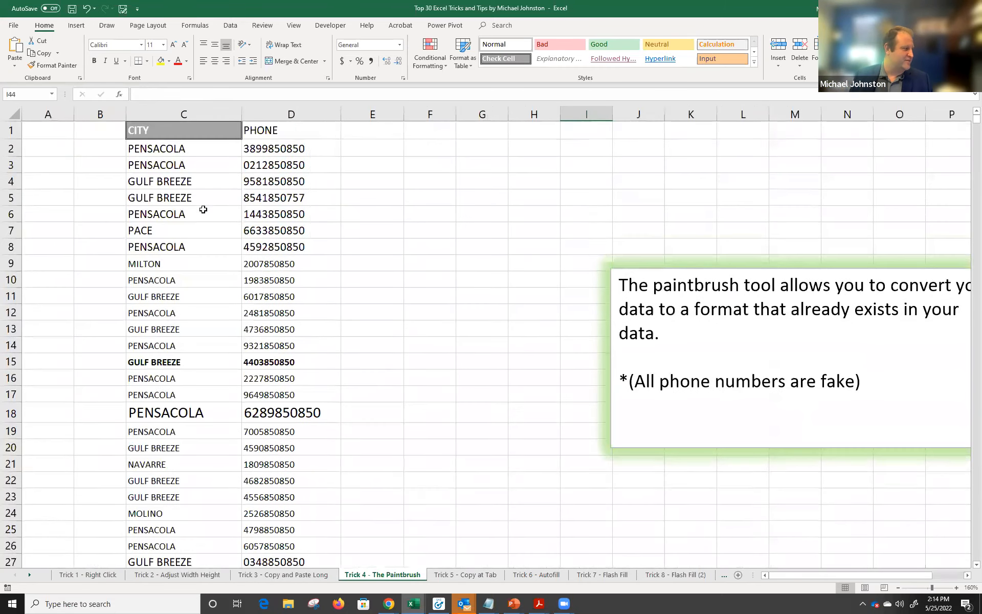
{"action": "left_click", "coordinate": [180, 136]}
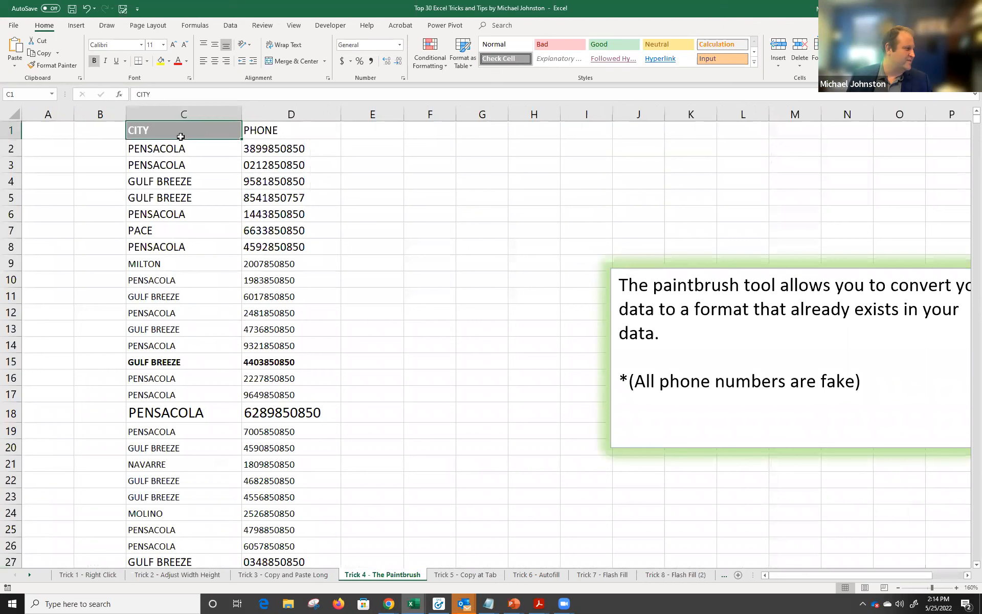
{"action": "left_click", "coordinate": [285, 136]}
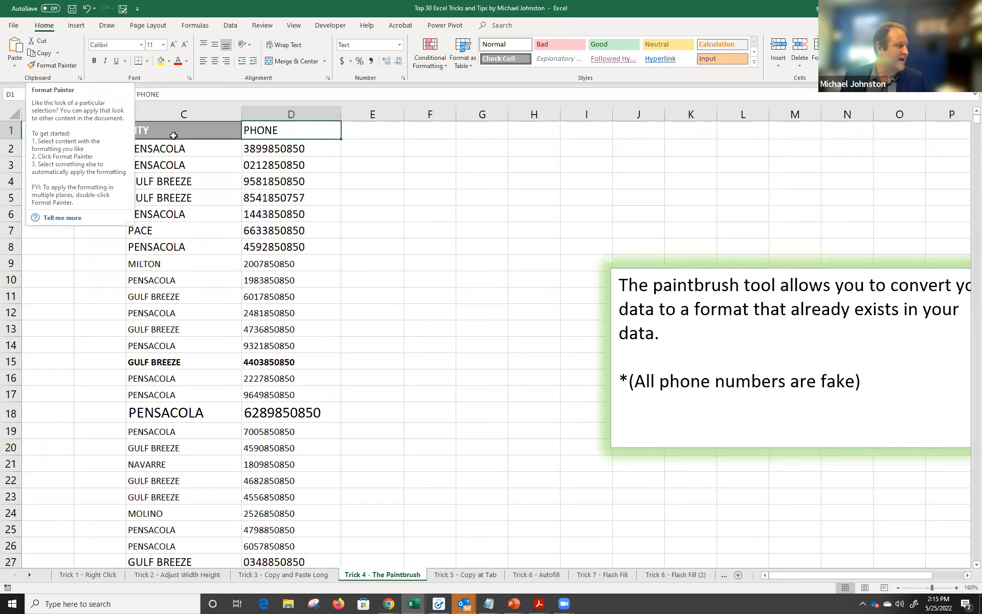
Format-paint the CITY header onto the PHONE header, then undo it.
{"action": "key", "text": "Left"}
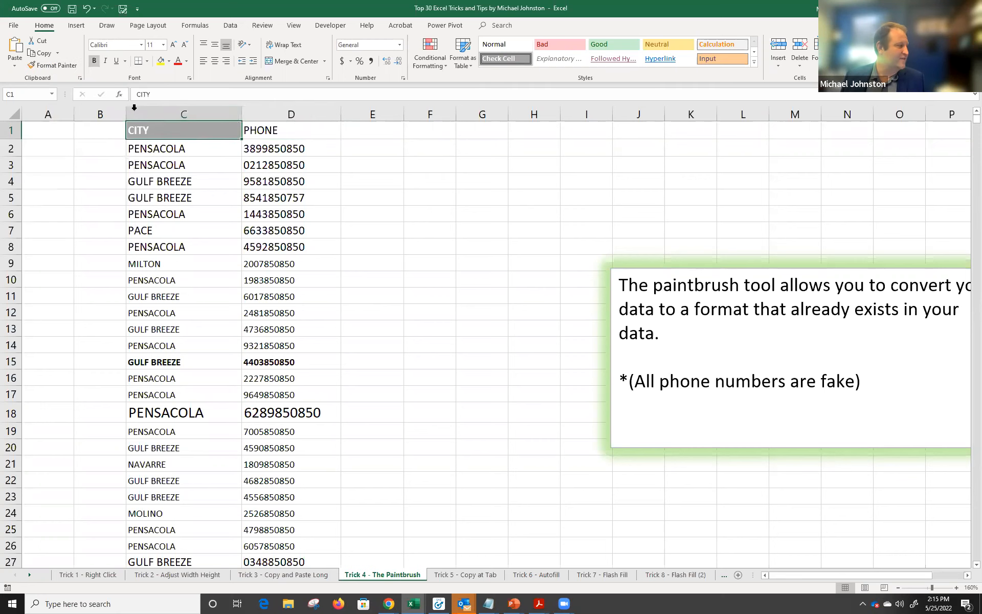
{"action": "left_click", "coordinate": [60, 66]}
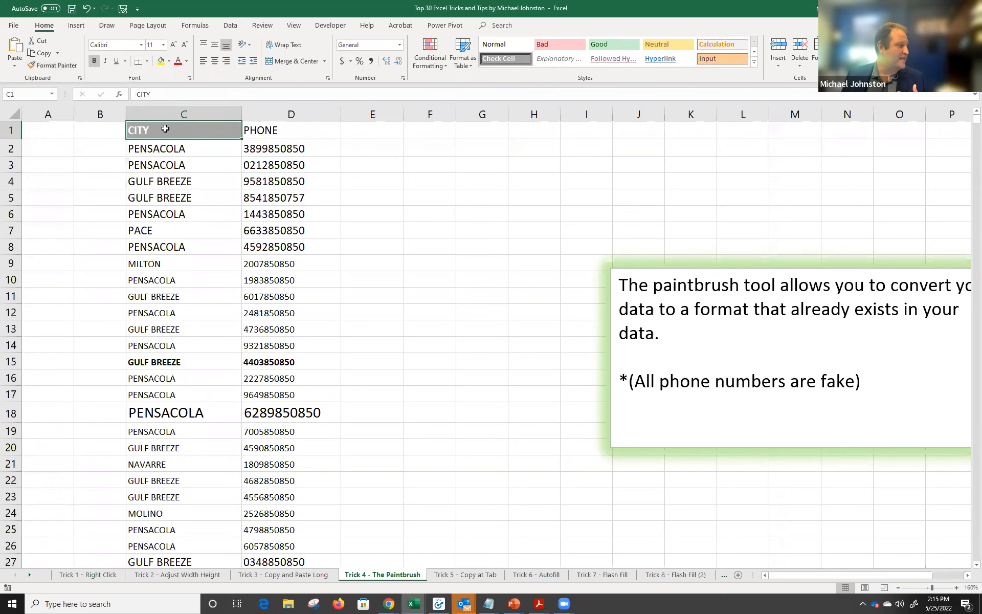
{"action": "left_click", "coordinate": [56, 65]}
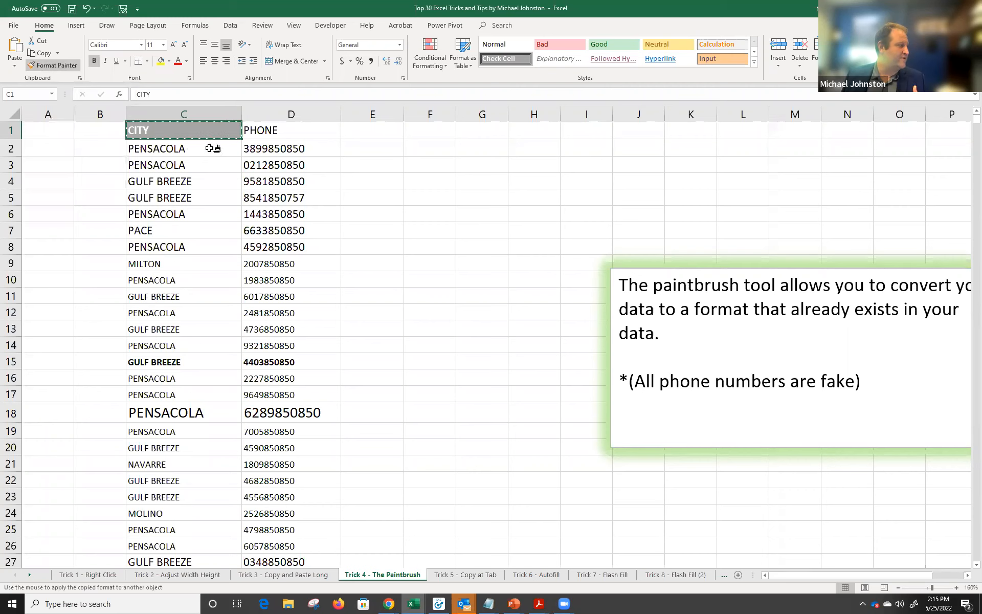
{"action": "left_click", "coordinate": [294, 131]}
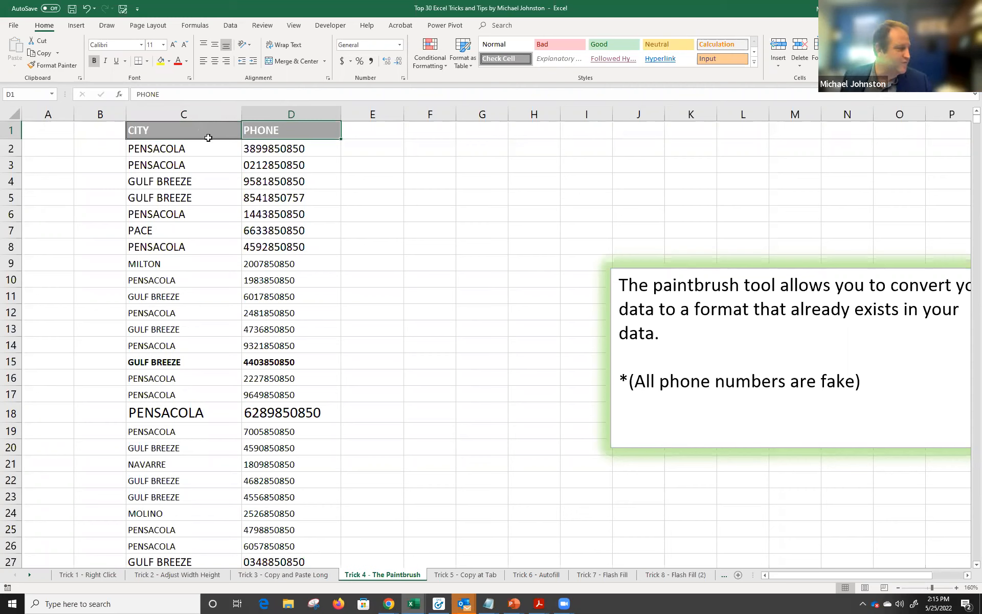
{"action": "key", "text": "ctrl+z"}
{"action": "left_click", "coordinate": [176, 132]}
Reapply the CITY header's grey bold formatting to PHONE with Format Painter.
{"action": "key", "text": "ctrl+c"}
{"action": "left_click", "coordinate": [212, 174]}
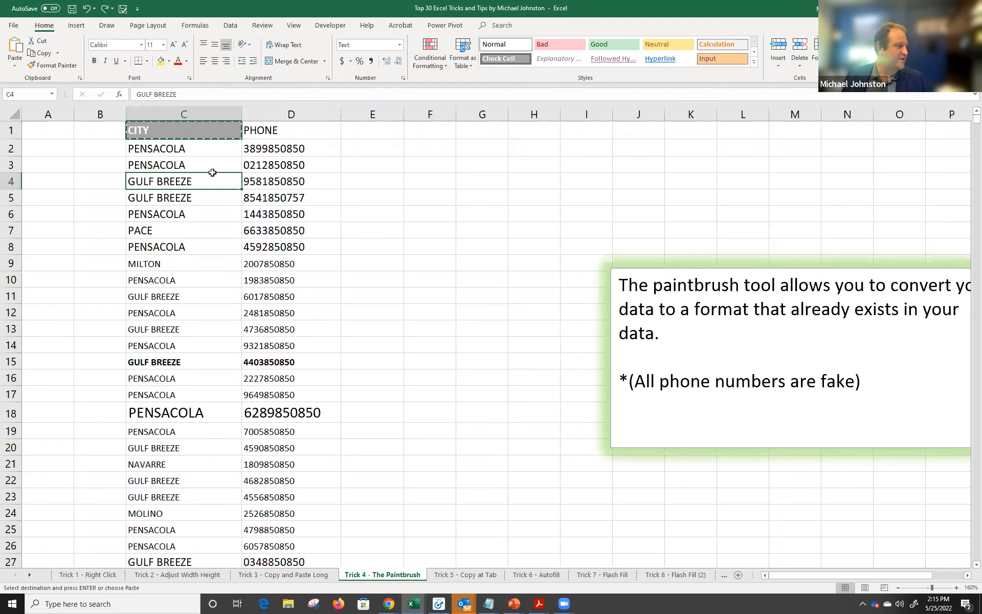
{"action": "key", "text": "Escape"}
{"action": "left_click", "coordinate": [199, 151]}
{"action": "left_click", "coordinate": [193, 132]}
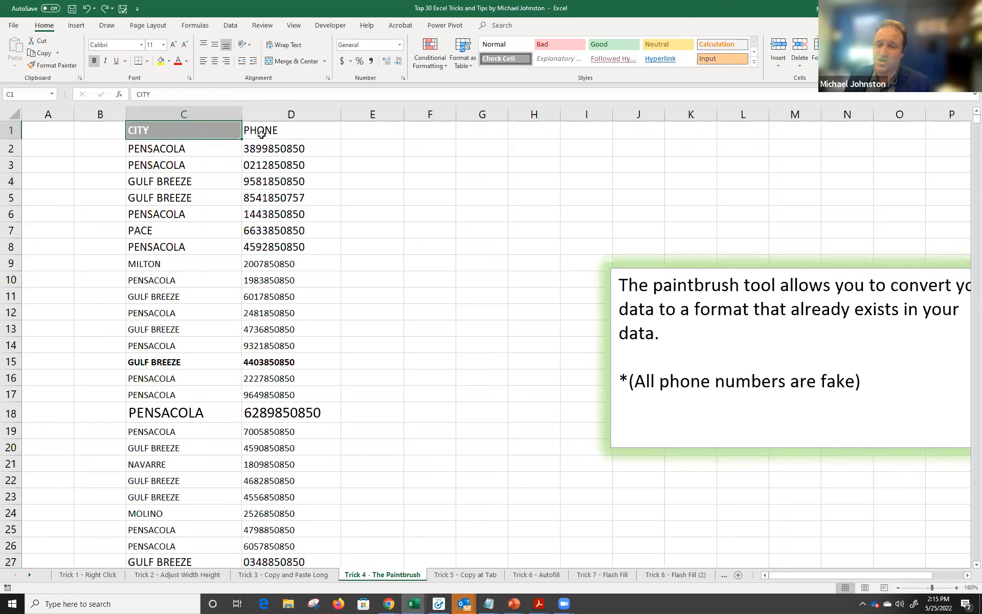
{"action": "left_click", "coordinate": [49, 68]}
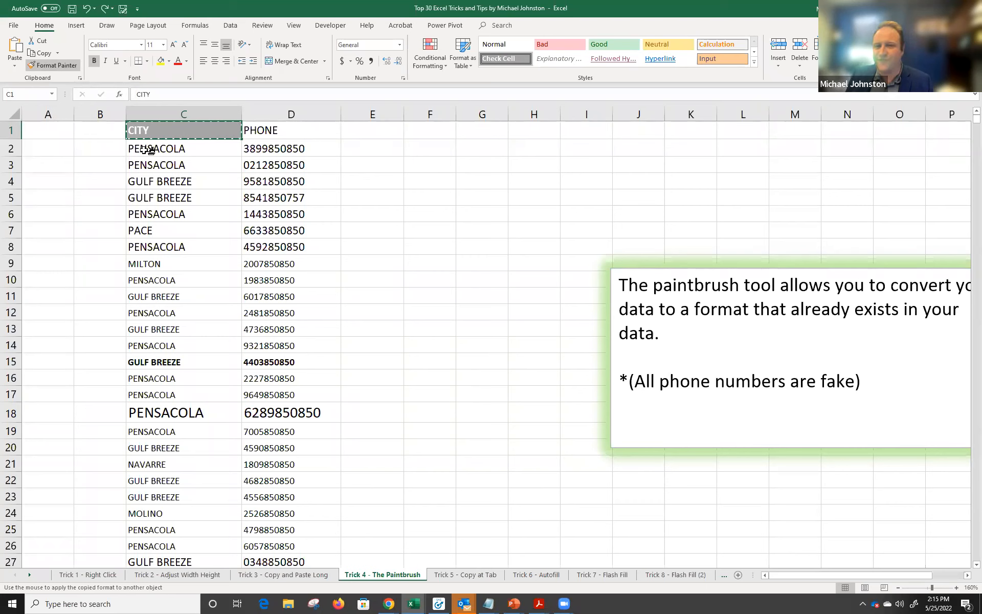
{"action": "left_click", "coordinate": [264, 131]}
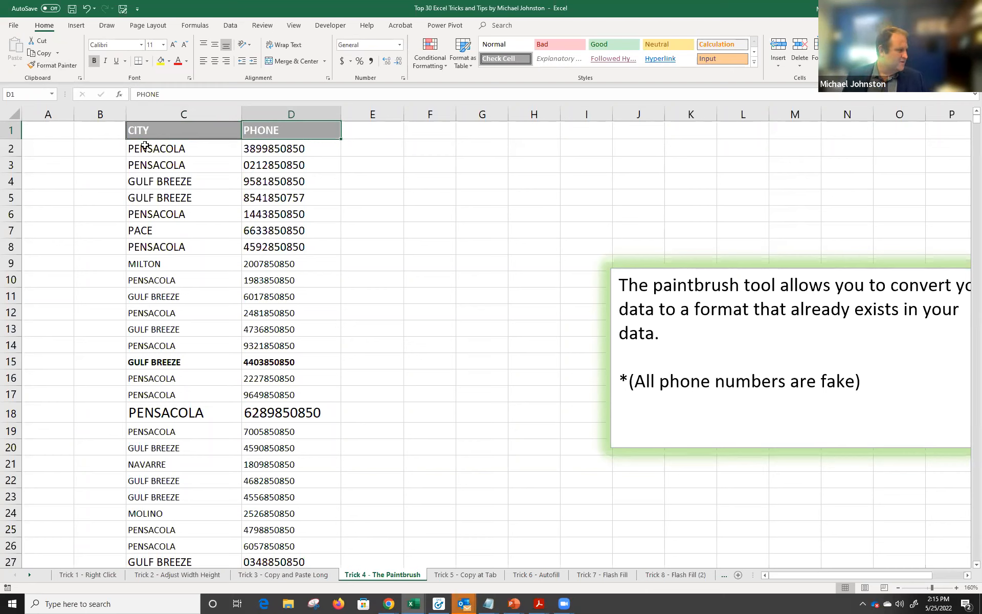
Inspect the mixed-font entries in the list, such as MILTON and the large row 18.
{"action": "left_click", "coordinate": [231, 150]}
{"action": "left_click_drag", "start_coordinate": [231, 151], "coordinate": [255, 153]}
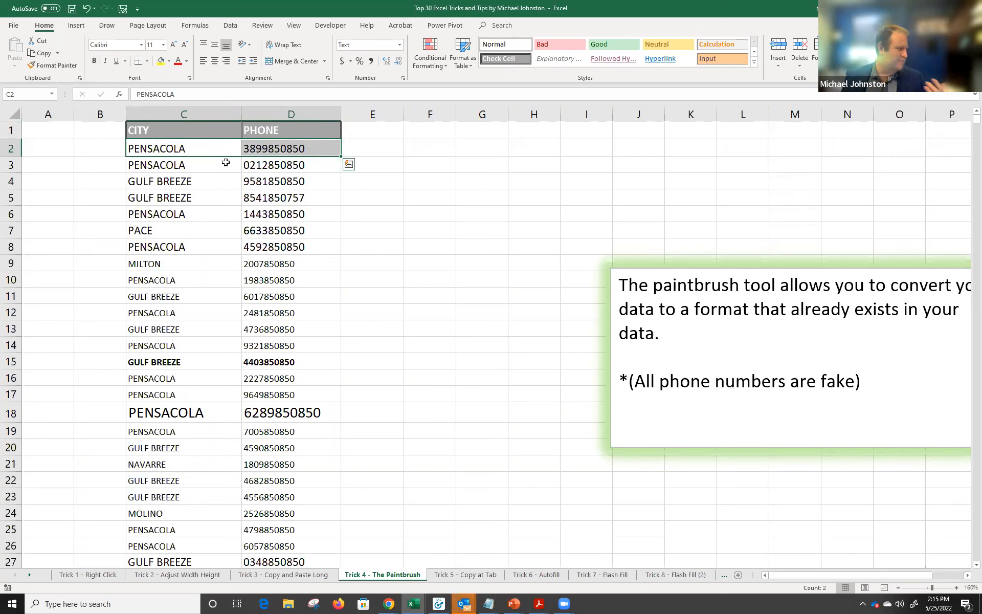
{"action": "left_click", "coordinate": [145, 265]}
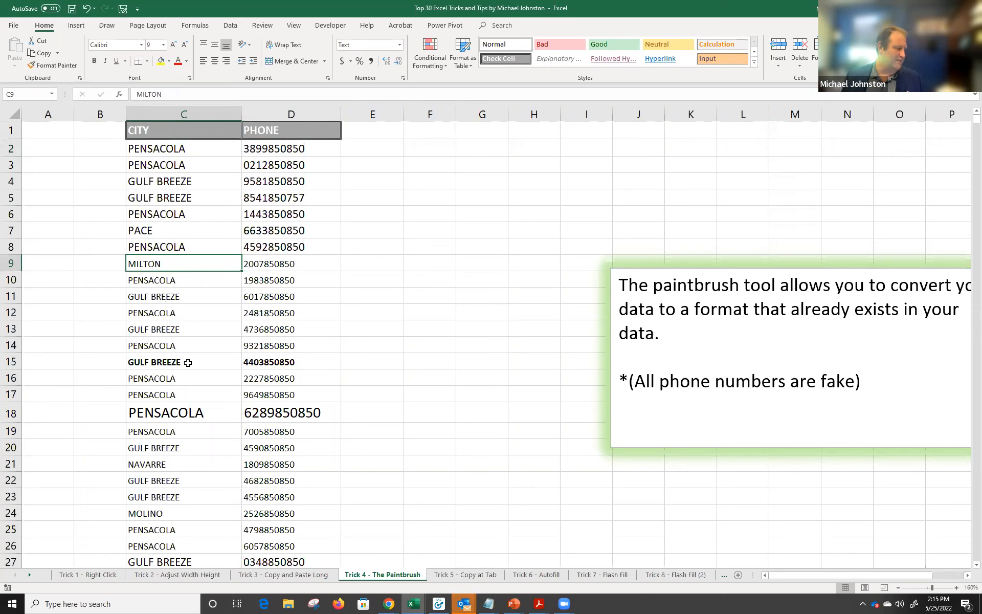
{"action": "left_click_drag", "start_coordinate": [213, 413], "coordinate": [282, 411]}
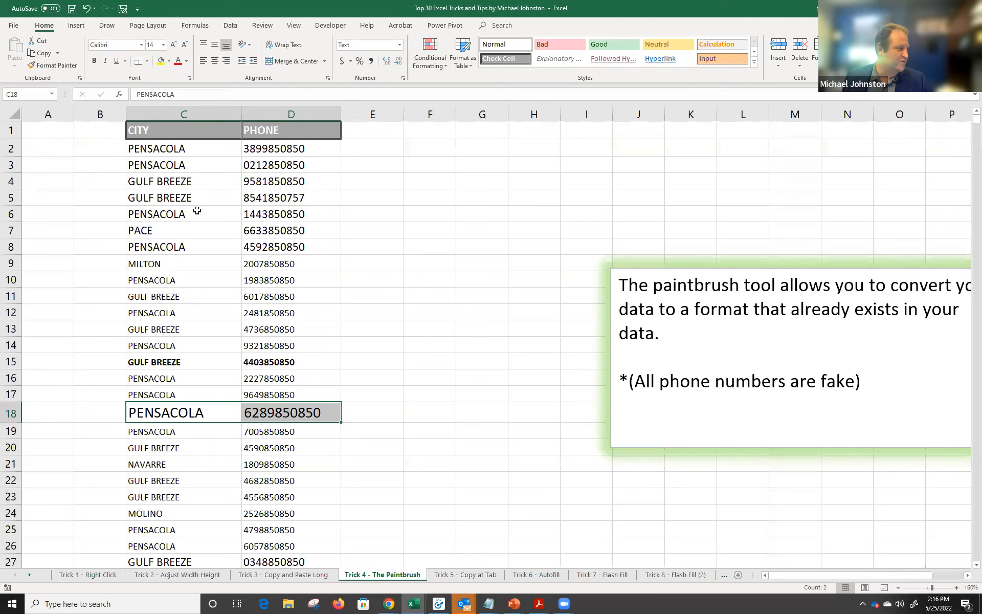
Paint row 2's formatting onto C3:D22, then undo it.
{"action": "left_click", "coordinate": [203, 149]}
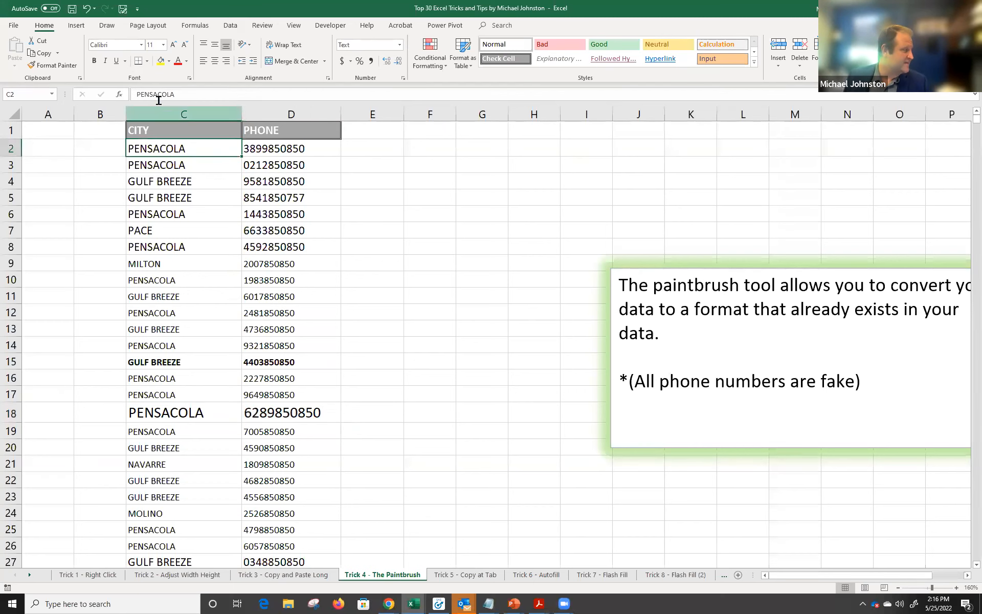
{"action": "left_click", "coordinate": [56, 66]}
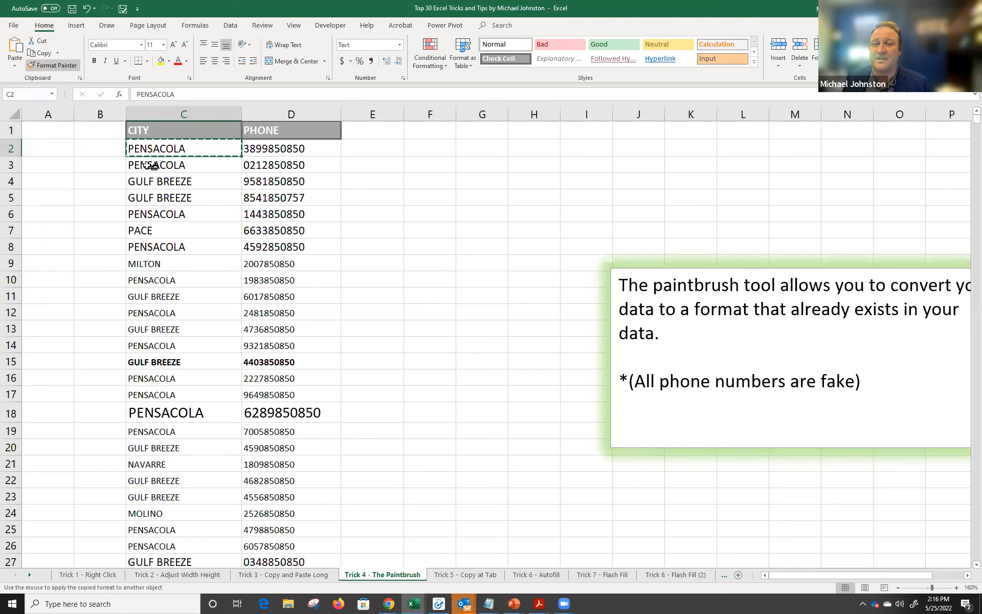
{"action": "mouse_move", "coordinate": [148, 165]}
{"action": "left_mouse_down"}
{"action": "mouse_move", "coordinate": [193, 163]}
{"action": "mouse_move", "coordinate": [243, 231]}
{"action": "mouse_move", "coordinate": [285, 479]}
{"action": "left_mouse_up"}
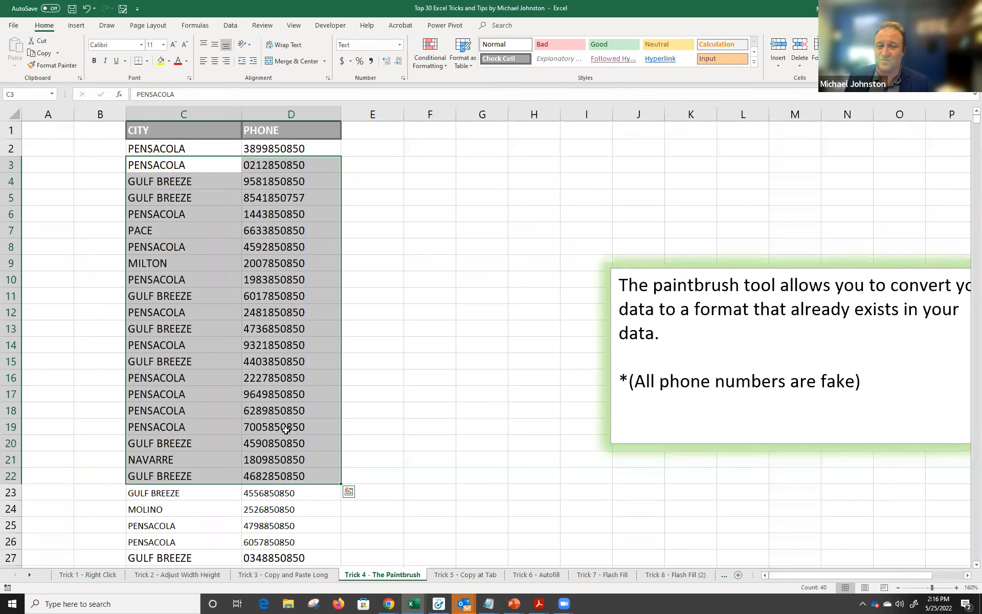
{"action": "key", "text": "ctrl+z"}
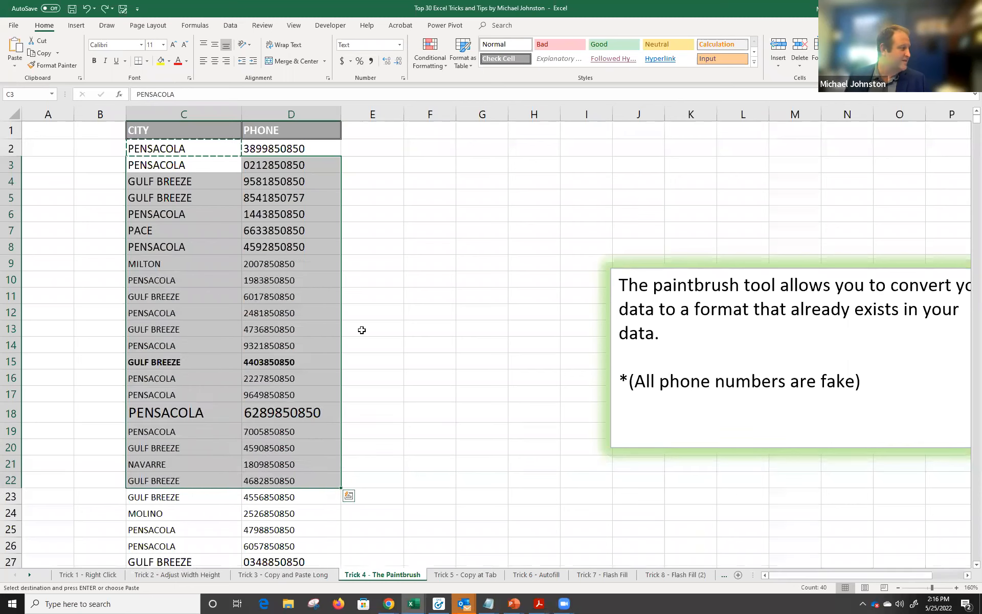
Format-paint cell C2 onto C13:D20 and scroll to check the evened-out rows.
{"action": "left_click", "coordinate": [271, 175]}
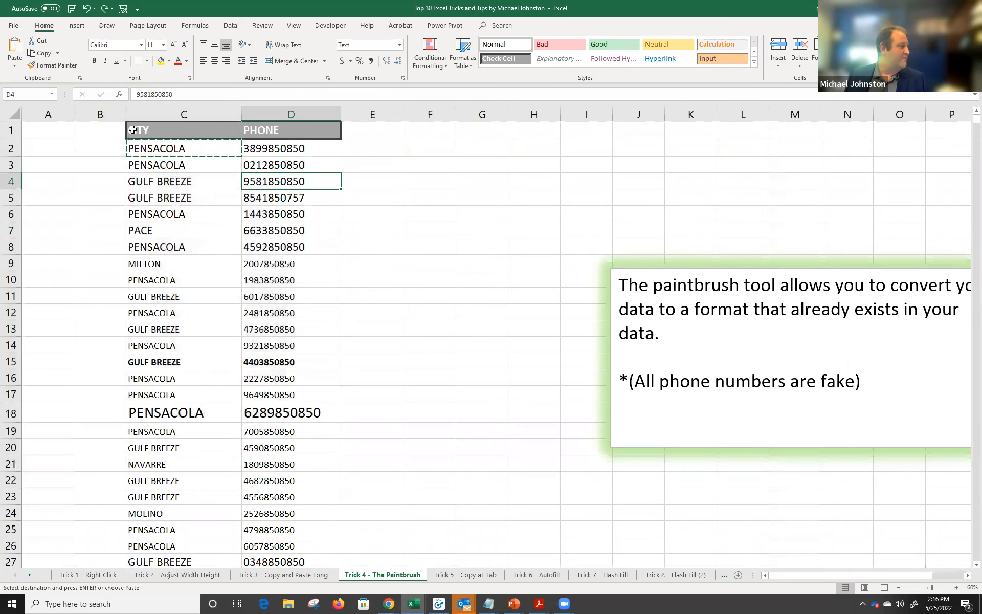
{"action": "left_click", "coordinate": [160, 153]}
{"action": "left_click", "coordinate": [32, 65]}
{"action": "mouse_move", "coordinate": [151, 335]}
{"action": "left_mouse_down"}
{"action": "mouse_move", "coordinate": [220, 432]}
{"action": "mouse_move", "coordinate": [274, 451]}
{"action": "left_mouse_up"}
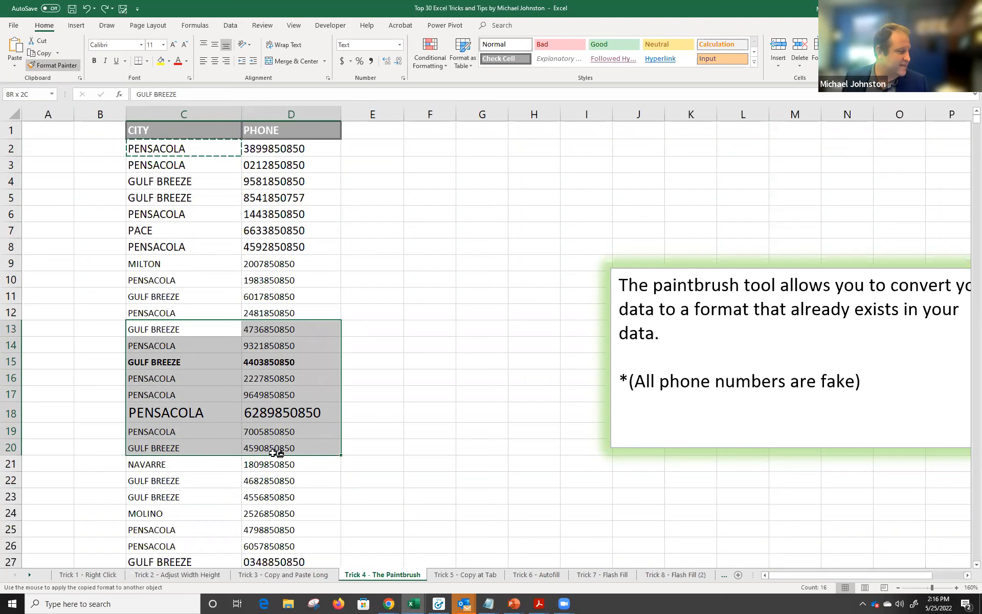
{"action": "left_click_drag", "start_coordinate": [274, 452], "coordinate": [273, 451]}
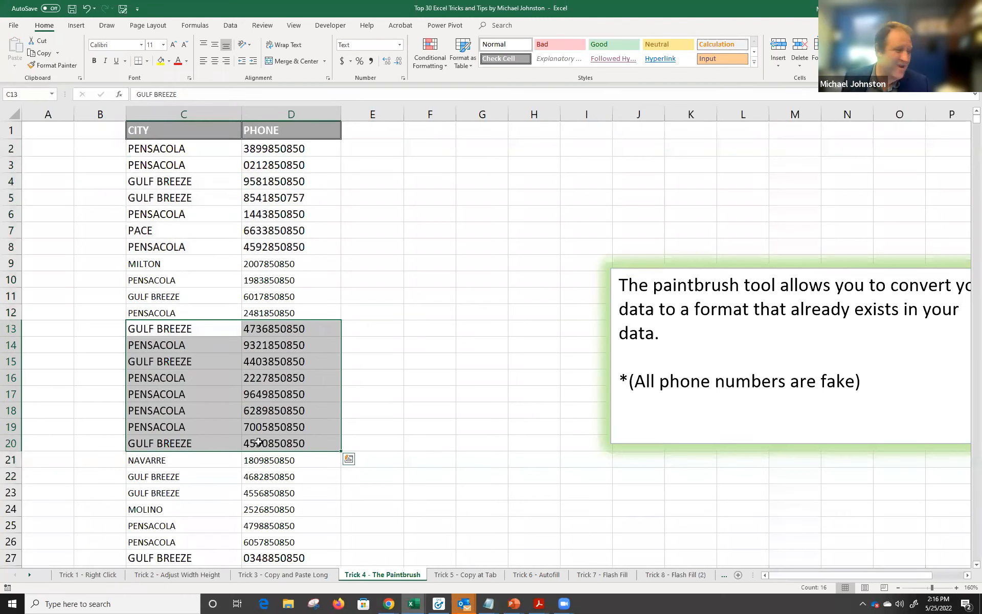
{"action": "scroll", "coordinate": [277, 439], "scroll_direction": "down", "scroll_amount": 9}
{"action": "scroll", "coordinate": [294, 435], "scroll_direction": "down", "scroll_amount": 3}
{"action": "scroll", "coordinate": [289, 432], "scroll_direction": "up", "scroll_amount": 11}
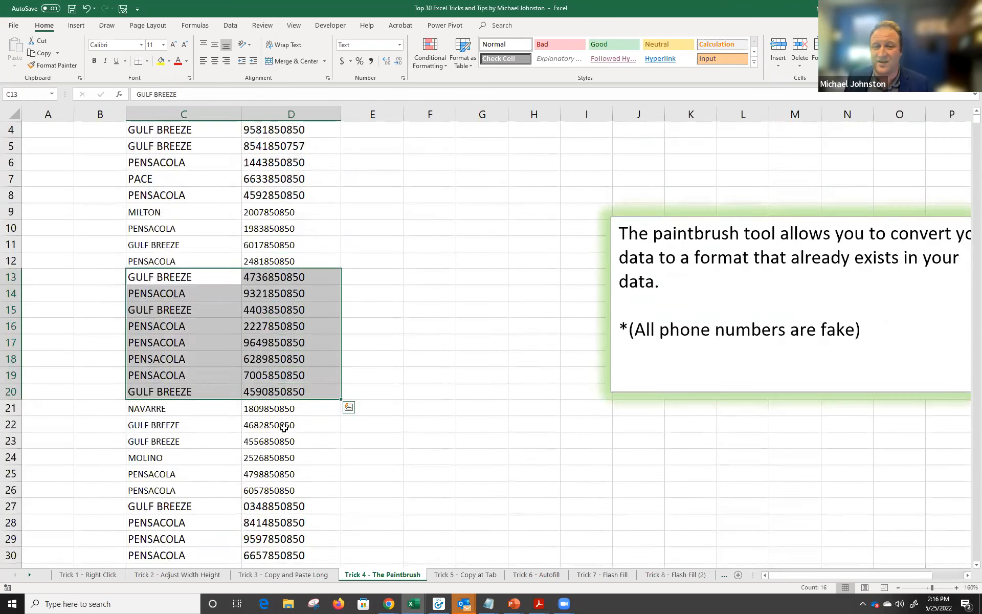
{"action": "scroll", "coordinate": [284, 427], "scroll_direction": "up", "scroll_amount": 1}
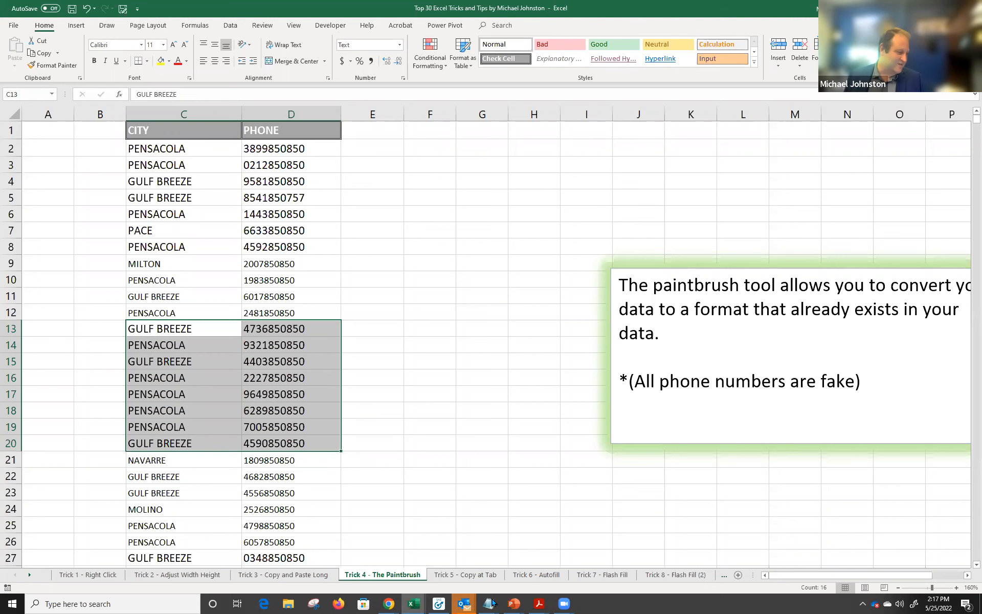
Open Trick 5 - Copy at Tab and Ctrl-drag its tab to make Trick 5 - Copy at Tab (2).
{"action": "left_click", "coordinate": [476, 575]}
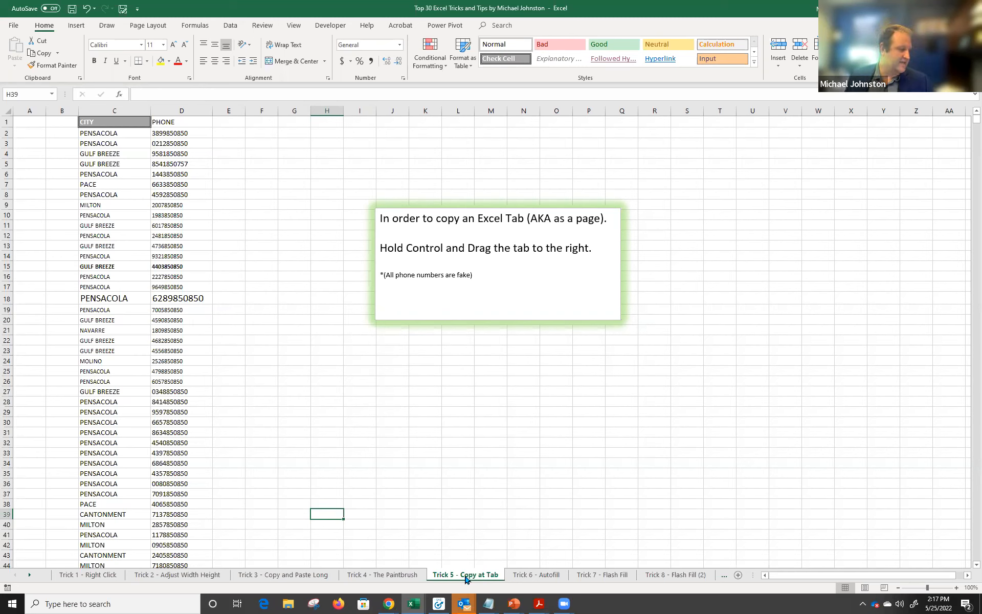
{"action": "left_click_drag", "start_coordinate": [454, 578], "coordinate": [513, 577]}
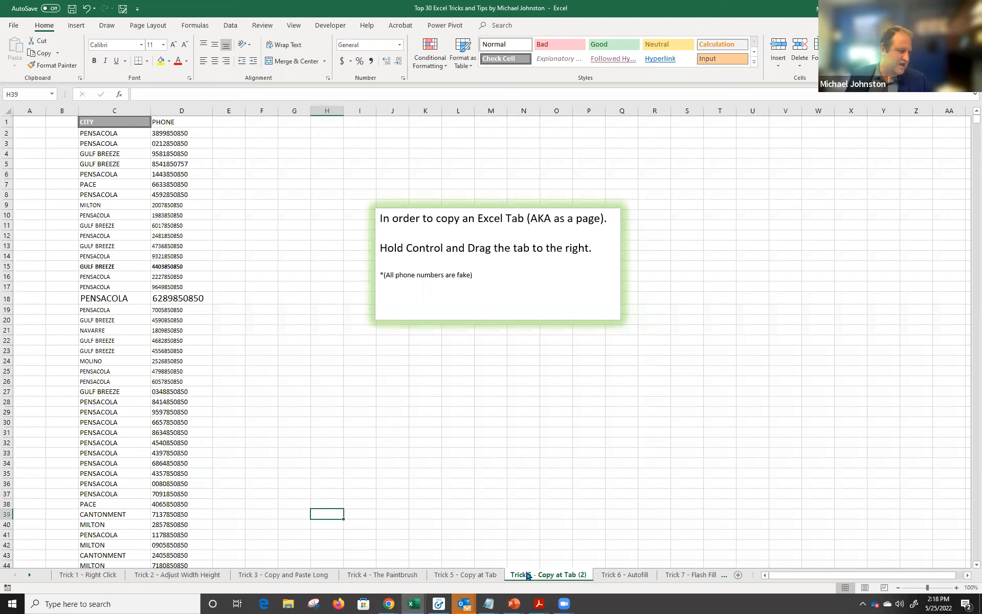
Ctrl-drag the (2) tab to create Trick 5 - Copy at Tab (3) and switch to it.
{"action": "left_click_drag", "start_coordinate": [544, 577], "coordinate": [598, 578]}
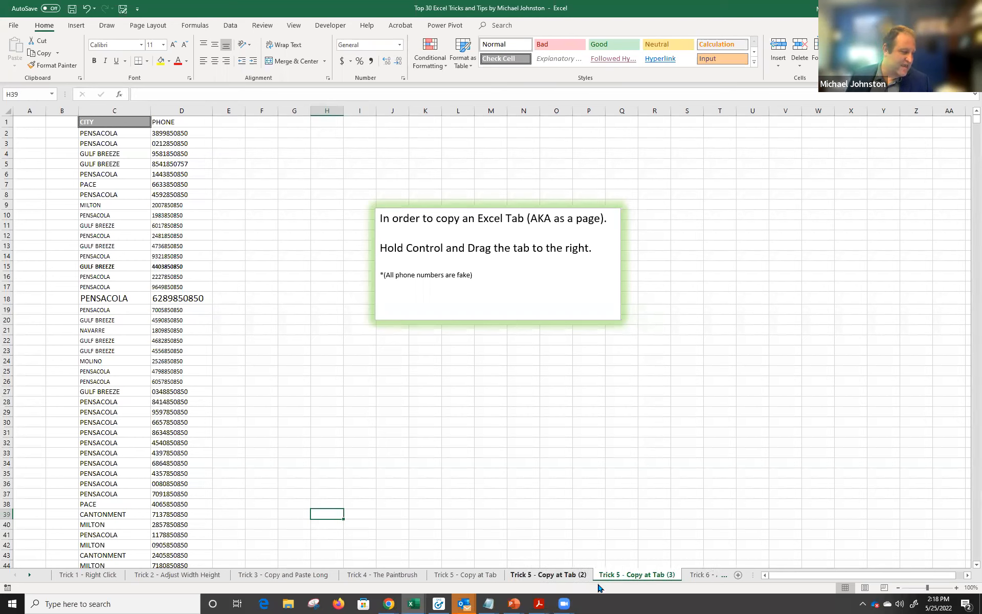
{"action": "left_click", "coordinate": [564, 577]}
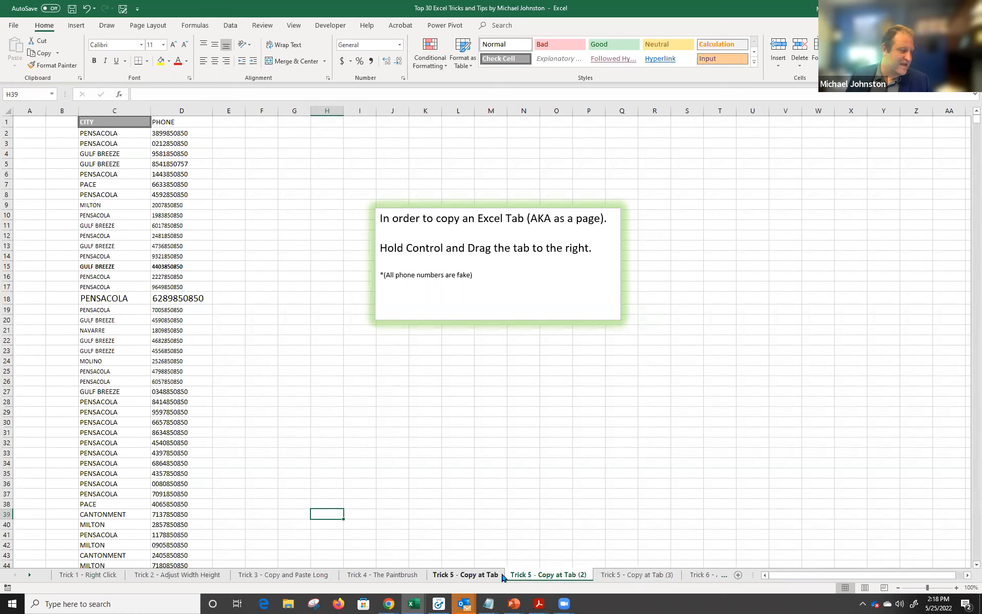
{"action": "left_click", "coordinate": [616, 577]}
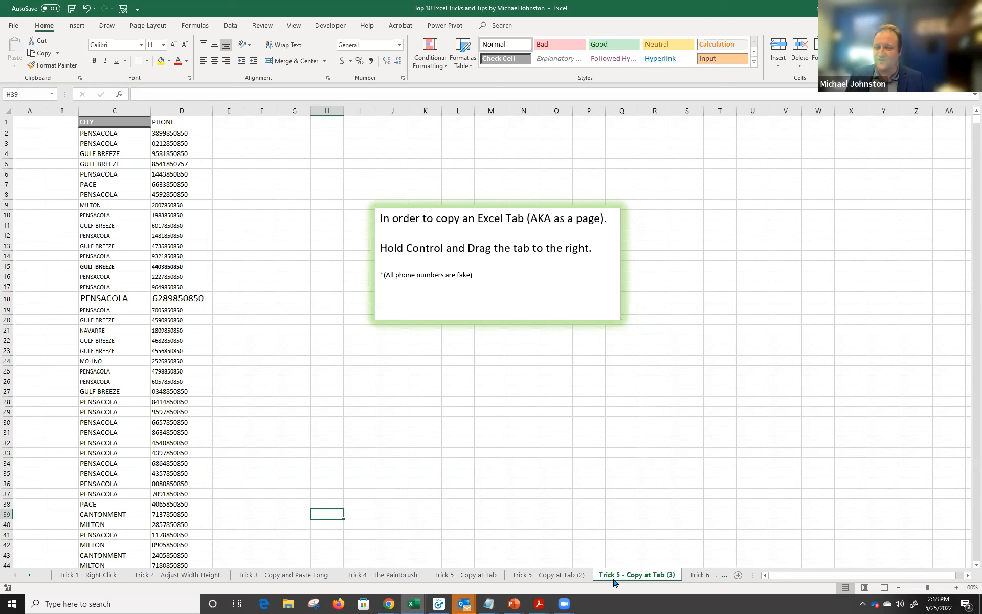
Activate Trick 6 - Autofill from the sheet list on the tab navigation arrows.
{"action": "left_click", "coordinate": [29, 575]}
{"action": "left_click", "coordinate": [29, 575]}
{"action": "left_click", "coordinate": [29, 575]}
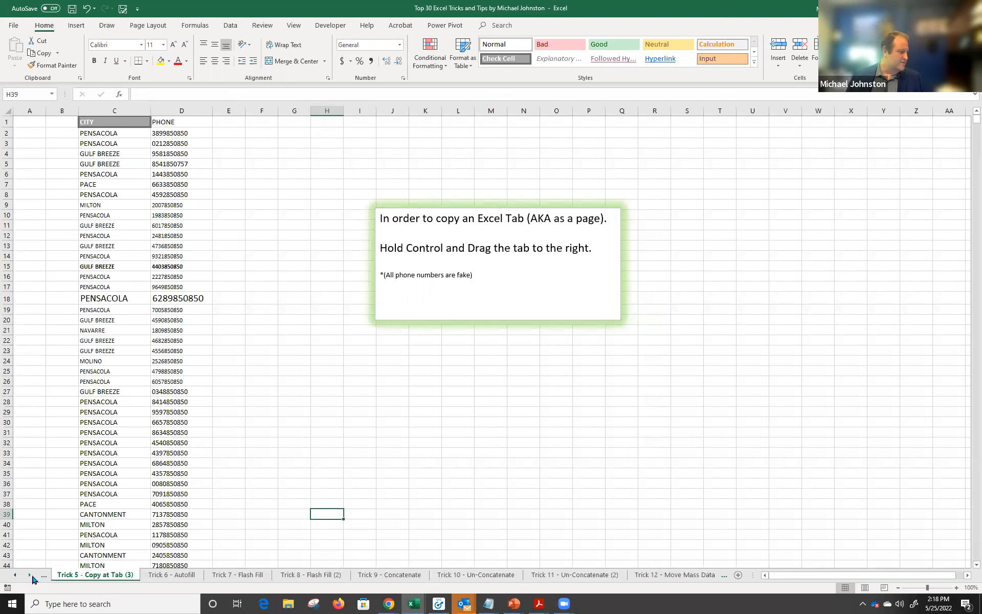
{"action": "right_click", "coordinate": [31, 576]}
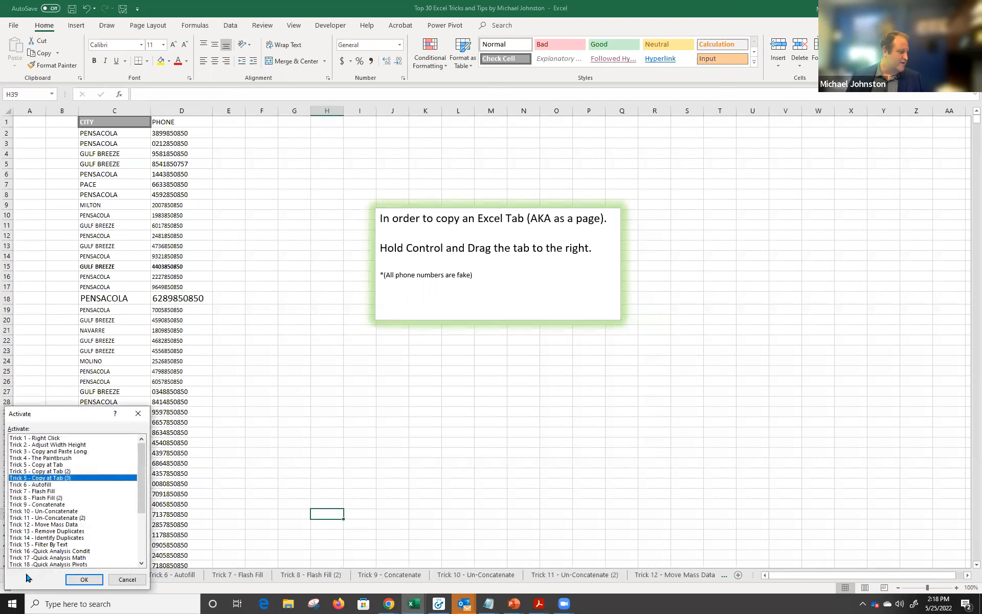
{"action": "left_click", "coordinate": [43, 484]}
{"action": "left_click", "coordinate": [75, 579]}
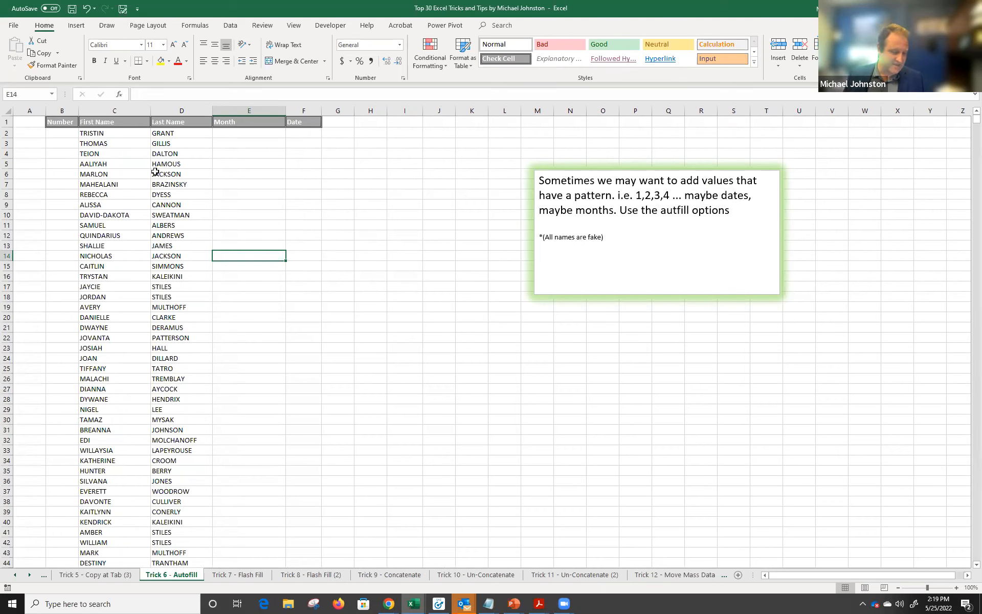
Enter 1, 2 and 3 into B2:B4 of the Number column.
{"action": "scroll", "coordinate": [129, 166], "scroll_direction": "up", "scroll_amount": 2, "text": "ctrl"}
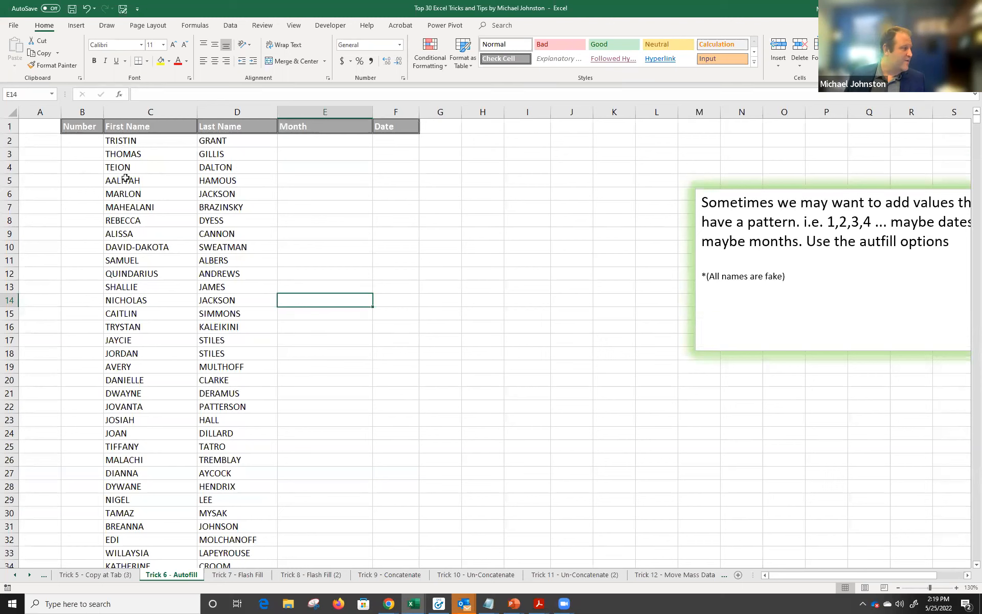
{"action": "left_click", "coordinate": [82, 153]}
{"action": "left_click", "coordinate": [85, 190]}
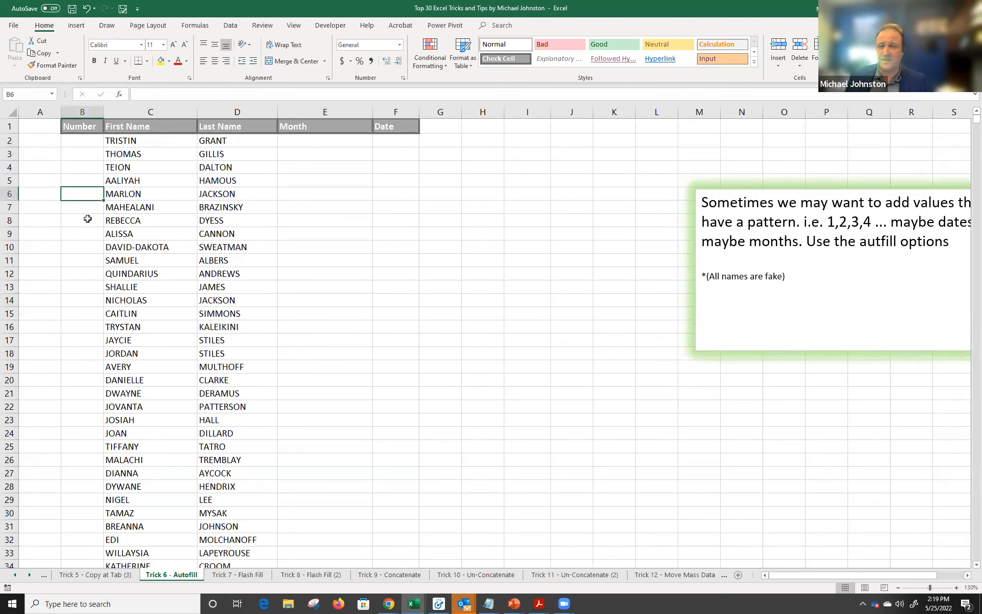
{"action": "left_click", "coordinate": [70, 143]}
{"action": "left_click", "coordinate": [77, 157]}
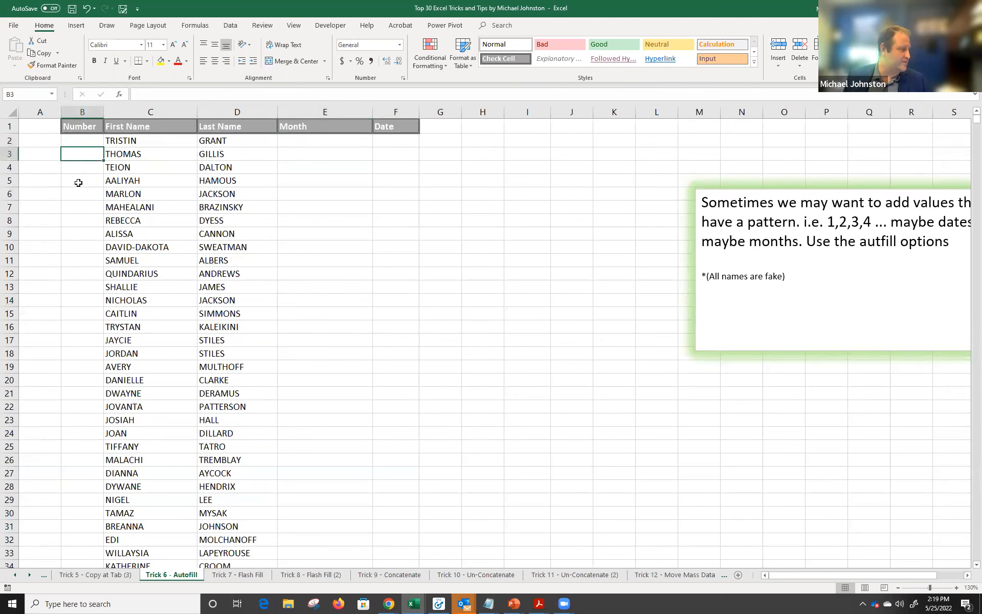
{"action": "left_click", "coordinate": [79, 142]}
{"action": "type", "text": "1"}
{"action": "key", "text": "Return"}
{"action": "type", "text": "2"}
{"action": "key", "text": "Return"}
{"action": "type", "text": "3"}
{"action": "key", "text": "Return"}
Remove the extra 4 and 5 entries, leaving 3 re-entered in B4.
{"action": "type", "text": "4"}
{"action": "key", "text": "Return"}
{"action": "type", "text": "5"}
{"action": "key", "text": "Return"}
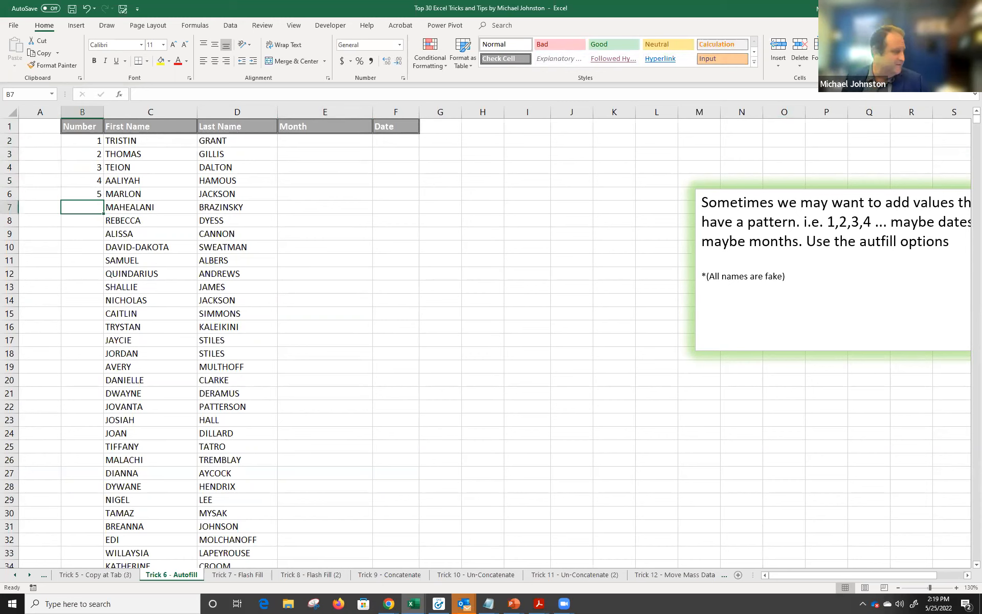
{"action": "key", "text": "ctrl+z"}
{"action": "key", "text": "ctrl+z"}
{"action": "key", "text": "ctrl+z"}
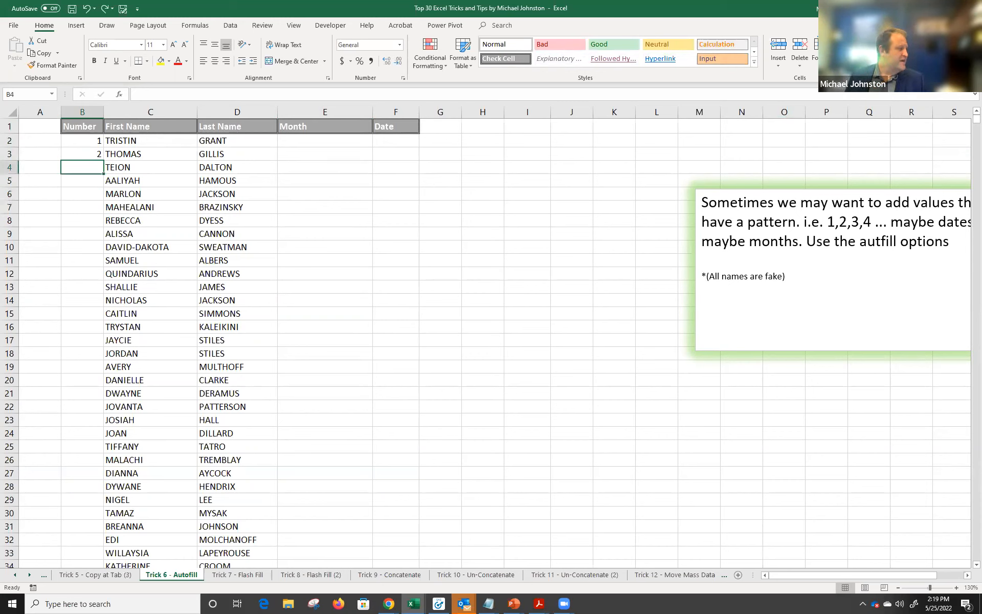
{"action": "type", "text": "3"}
{"action": "key", "text": "Return"}
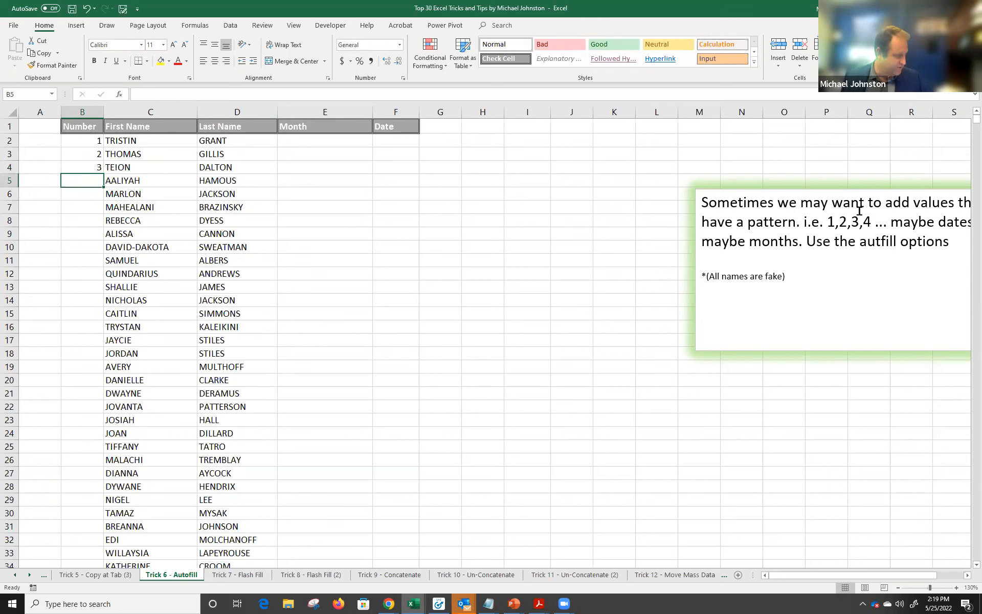
{"action": "left_click_drag", "start_coordinate": [81, 141], "coordinate": [81, 168]}
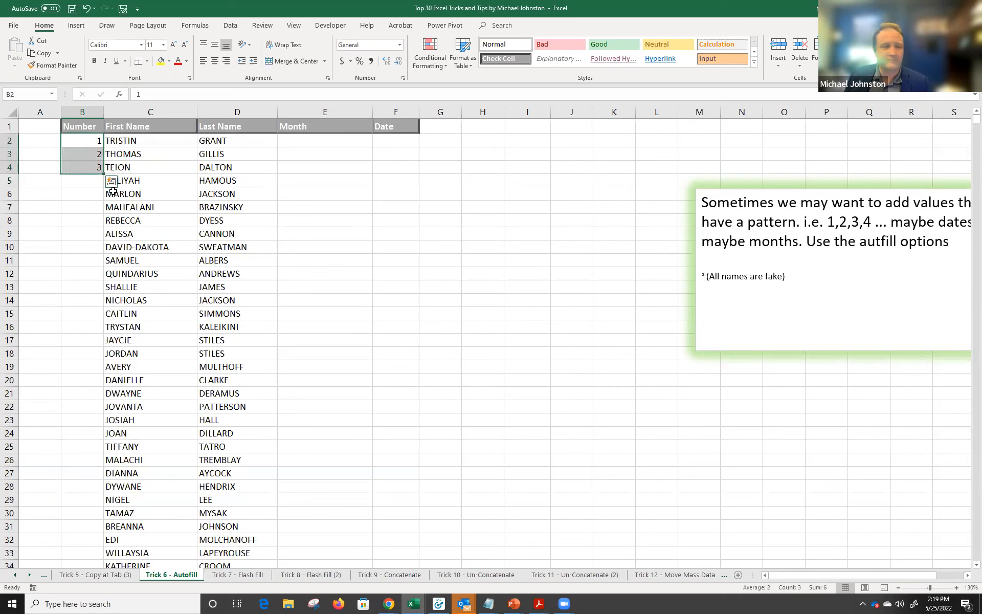
{"action": "left_click", "coordinate": [84, 141]}
{"action": "left_click_drag", "start_coordinate": [84, 140], "coordinate": [87, 161]}
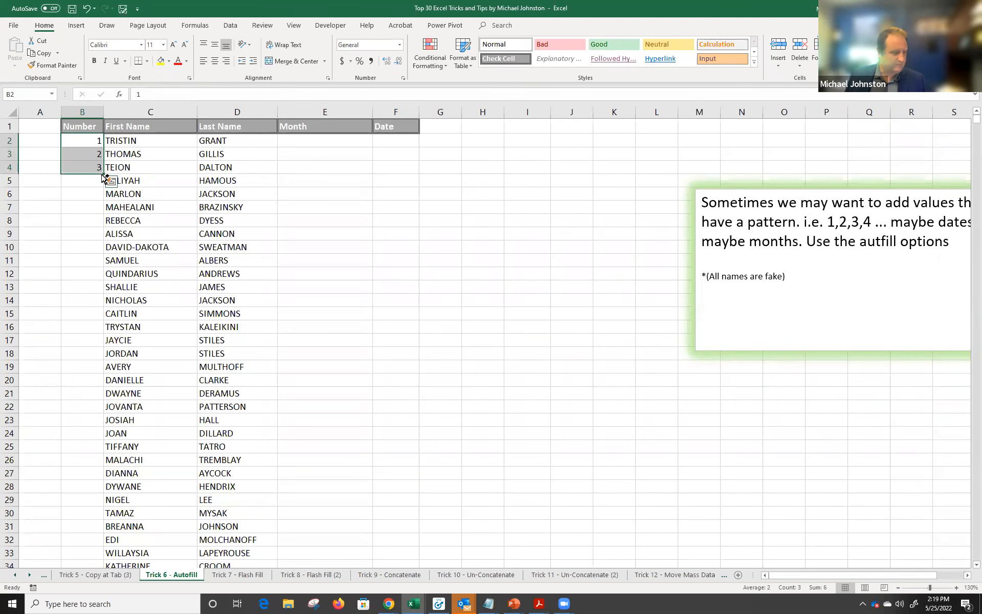
{"action": "scroll", "coordinate": [100, 174], "scroll_direction": "up", "scroll_amount": 4}
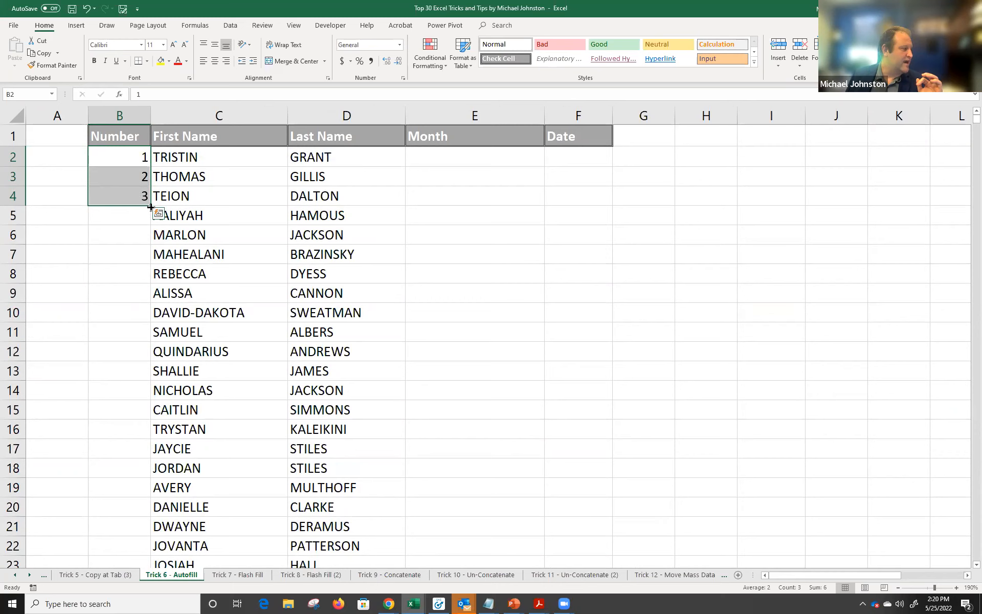
{"action": "double_click", "coordinate": [150, 206]}
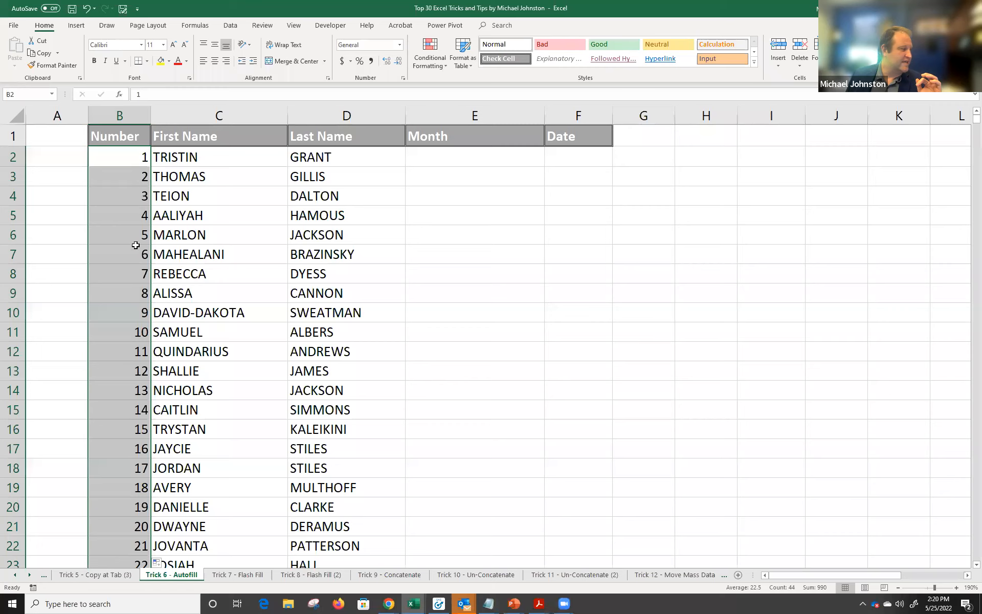
{"action": "scroll", "coordinate": [132, 305], "scroll_direction": "down", "scroll_amount": 4}
{"action": "scroll", "coordinate": [140, 291], "scroll_direction": "down", "scroll_amount": 3}
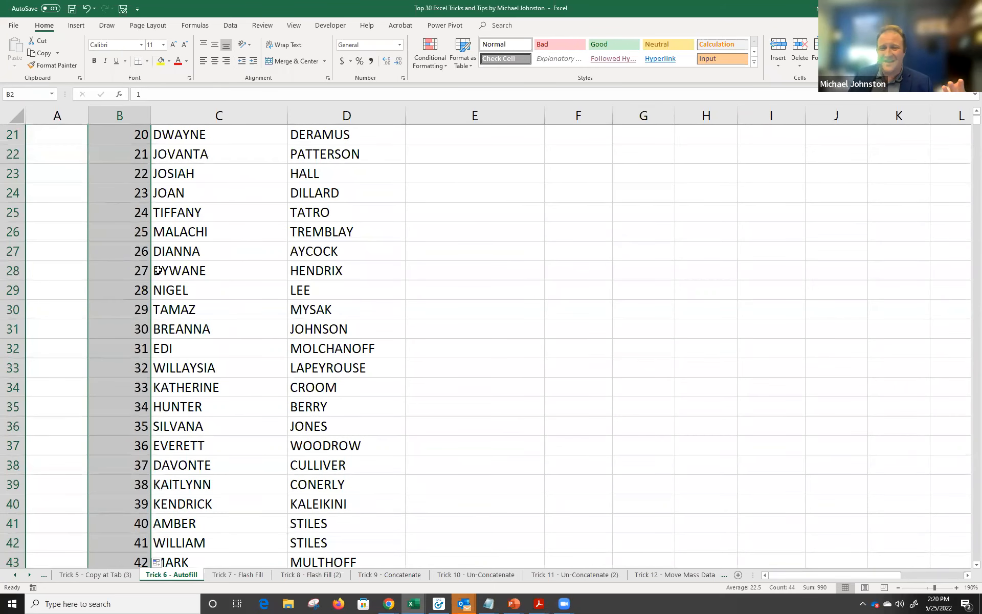
{"action": "scroll", "coordinate": [153, 276], "scroll_direction": "up", "scroll_amount": 6}
{"action": "scroll", "coordinate": [156, 260], "scroll_direction": "down", "scroll_amount": 8}
{"action": "scroll", "coordinate": [156, 259], "scroll_direction": "up", "scroll_amount": 8}
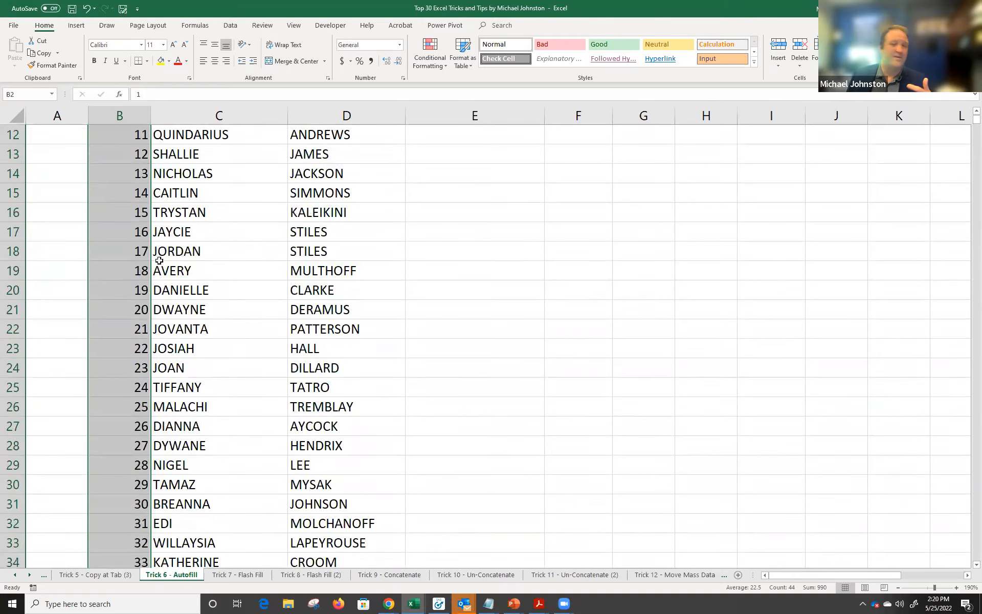
{"action": "scroll", "coordinate": [162, 260], "scroll_direction": "down", "scroll_amount": 5}
{"action": "scroll", "coordinate": [161, 260], "scroll_direction": "down", "scroll_amount": 4}
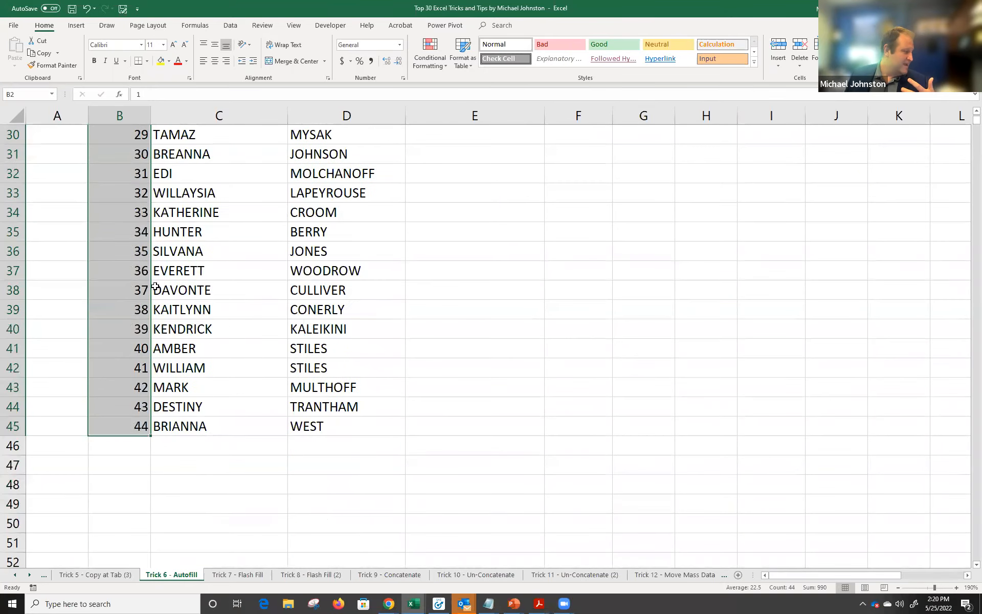
{"action": "scroll", "coordinate": [168, 379], "scroll_direction": "up", "scroll_amount": 4}
{"action": "scroll", "coordinate": [176, 354], "scroll_direction": "up", "scroll_amount": 6}
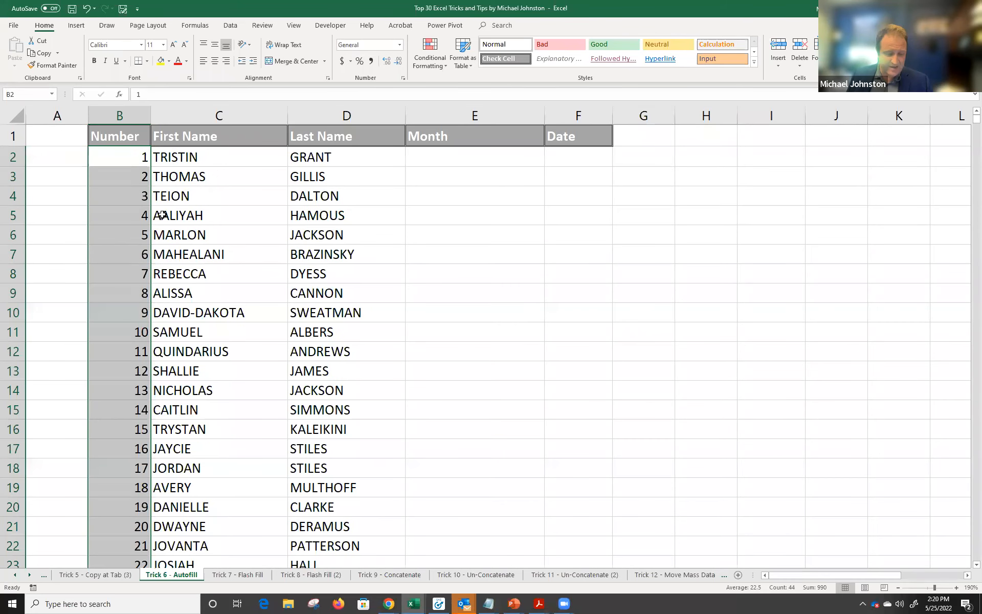
{"action": "key", "text": "ctrl+z"}
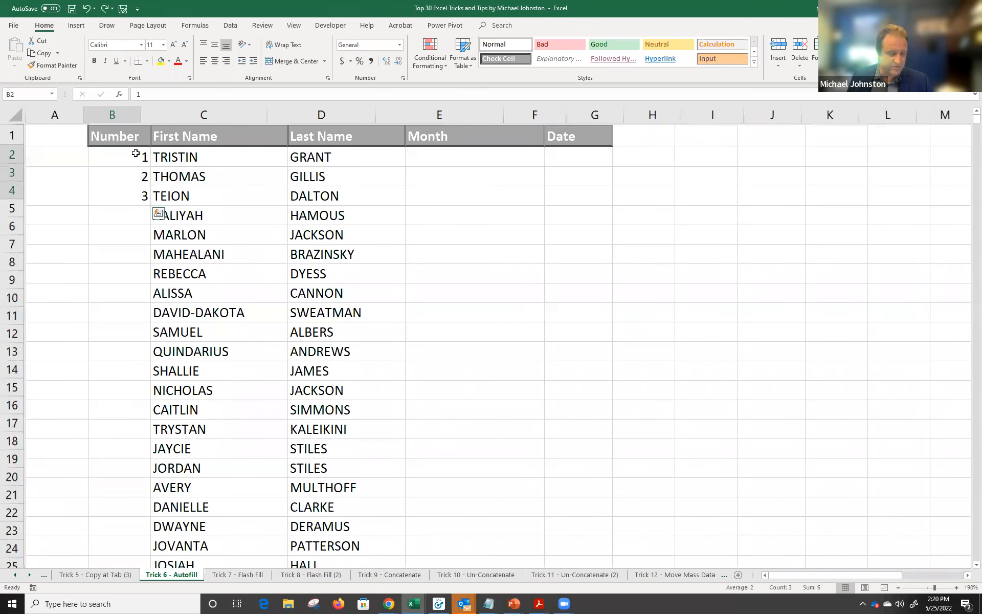
Select B2:B3 (1 and 2) and double-click the fill handle to number rows 1 through 44.
{"action": "scroll", "coordinate": [135, 153], "scroll_direction": "down", "scroll_amount": 1}
{"action": "left_click", "coordinate": [126, 153]}
{"action": "key", "text": "Down"}
{"action": "key", "text": "Down"}
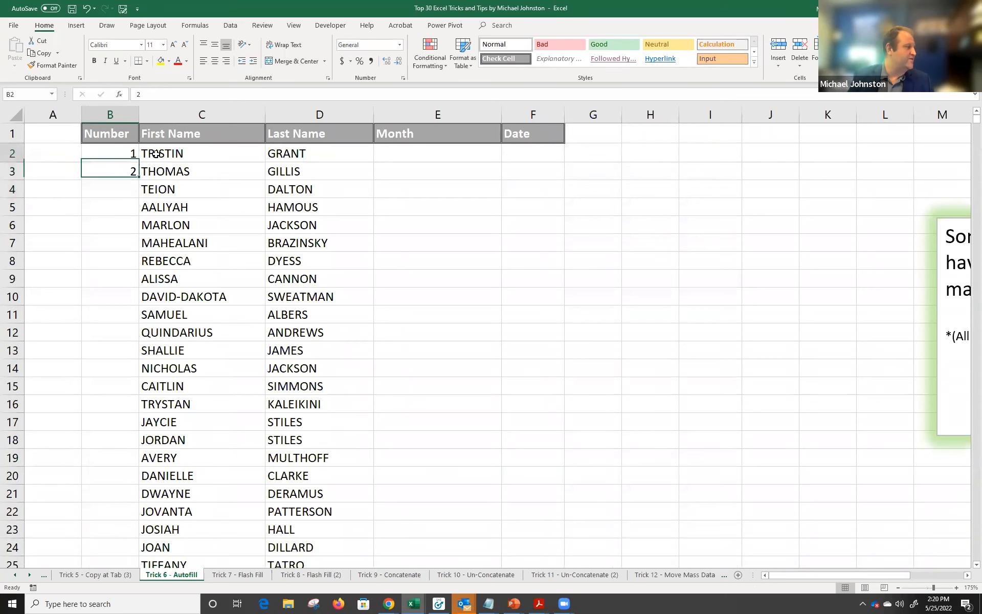
{"action": "left_click_drag", "start_coordinate": [118, 154], "coordinate": [123, 172]}
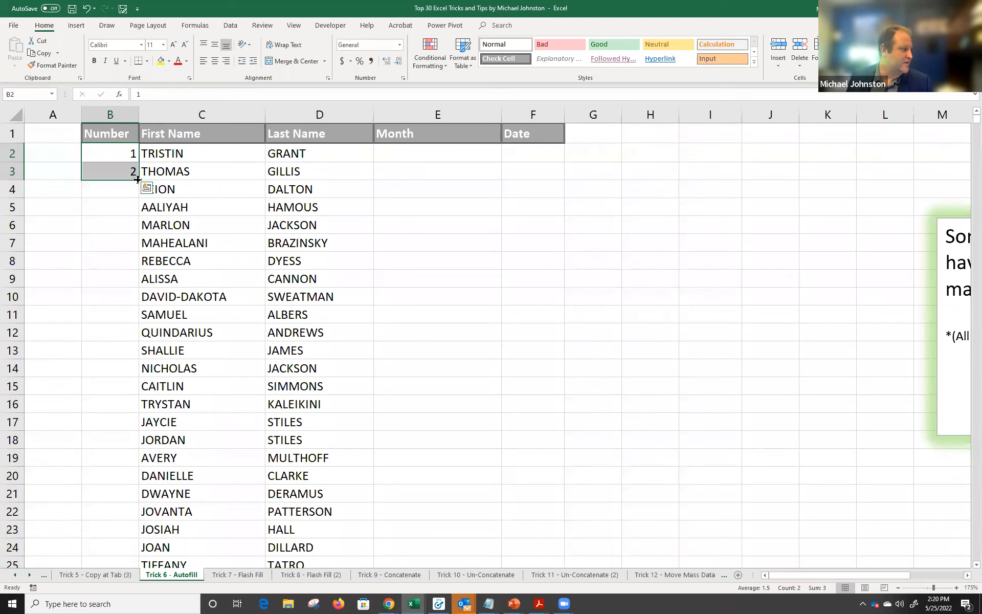
{"action": "double_click", "coordinate": [138, 179]}
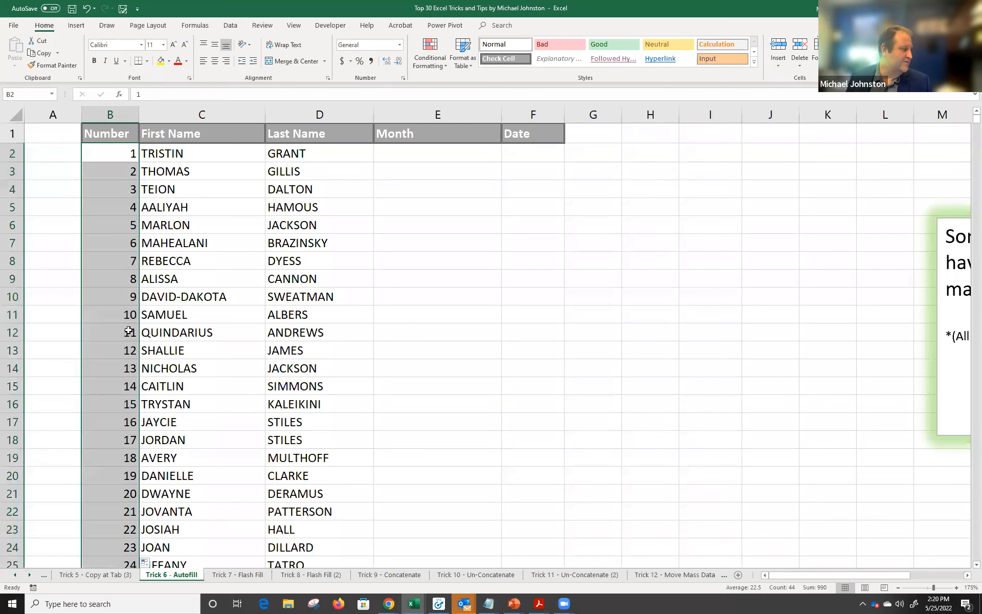
{"action": "left_click", "coordinate": [423, 160]}
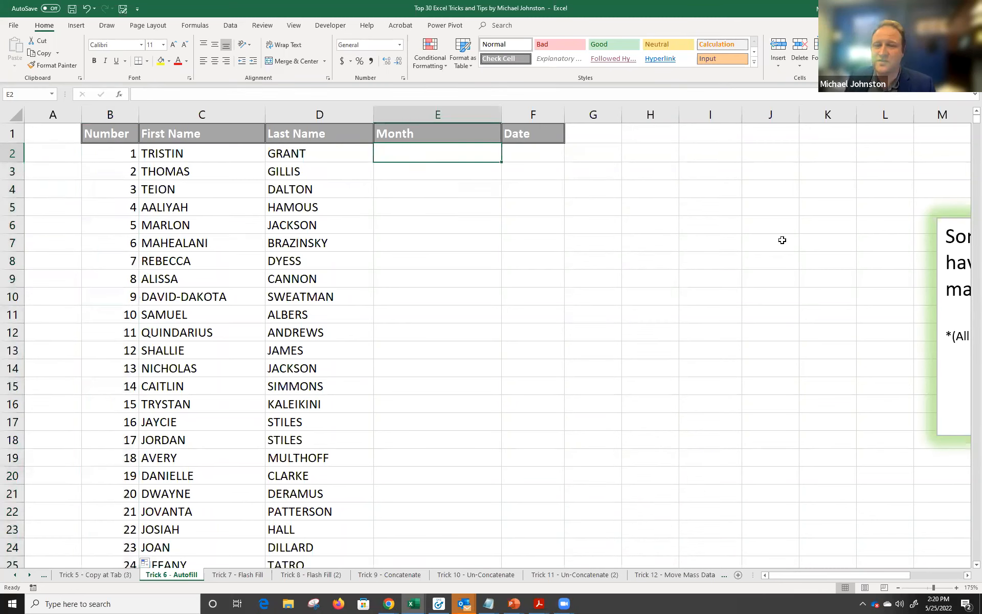
Enter January, February and March in E2:E4 of the Month column.
{"action": "type", "text": "January"}
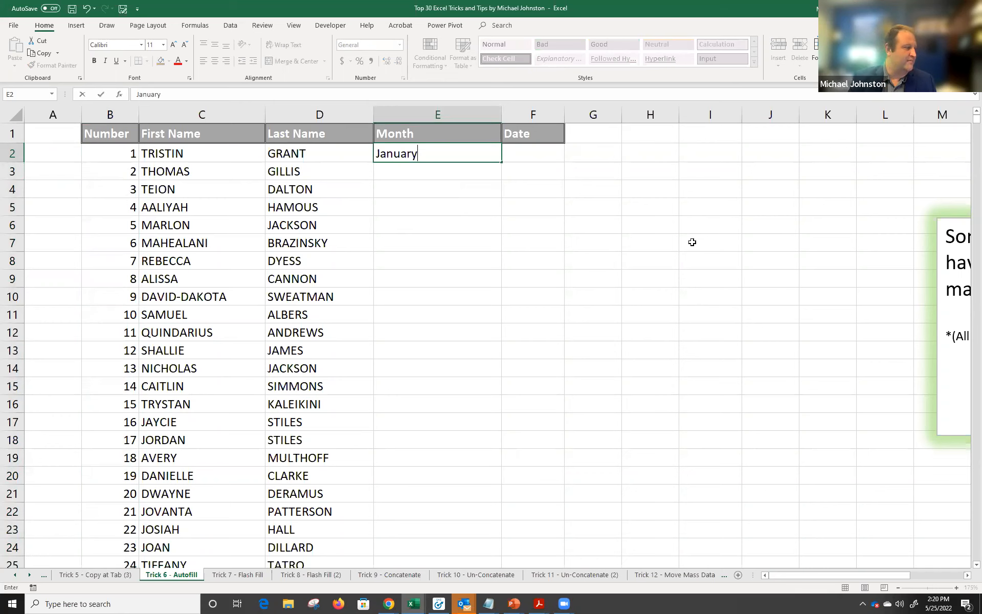
{"action": "key", "text": "Return"}
{"action": "type", "text": "Febr"}
{"action": "key", "text": "BackSpace"}
{"action": "key", "text": "BackSpace"}
{"action": "type", "text": "br"}
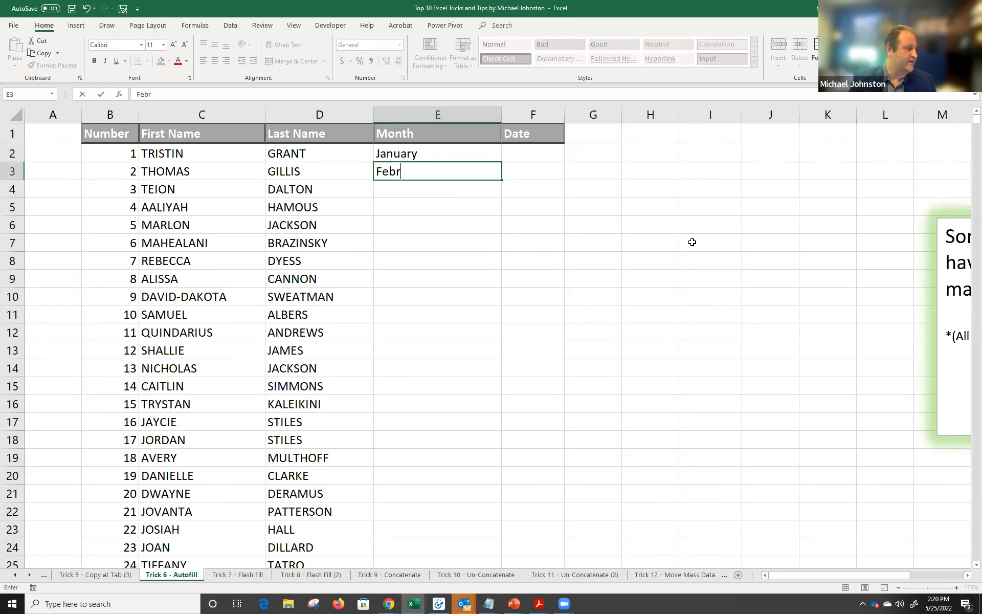
{"action": "type", "text": "uary"}
{"action": "key", "text": "Return"}
{"action": "type", "text": "Ma"}
{"action": "key", "text": "BackSpace"}
{"action": "key", "text": "BackSpace"}
{"action": "type", "text": "Marcy"}
{"action": "key", "text": "BackSpace"}
{"action": "type", "text": "h"}
{"action": "key", "text": "Return"}
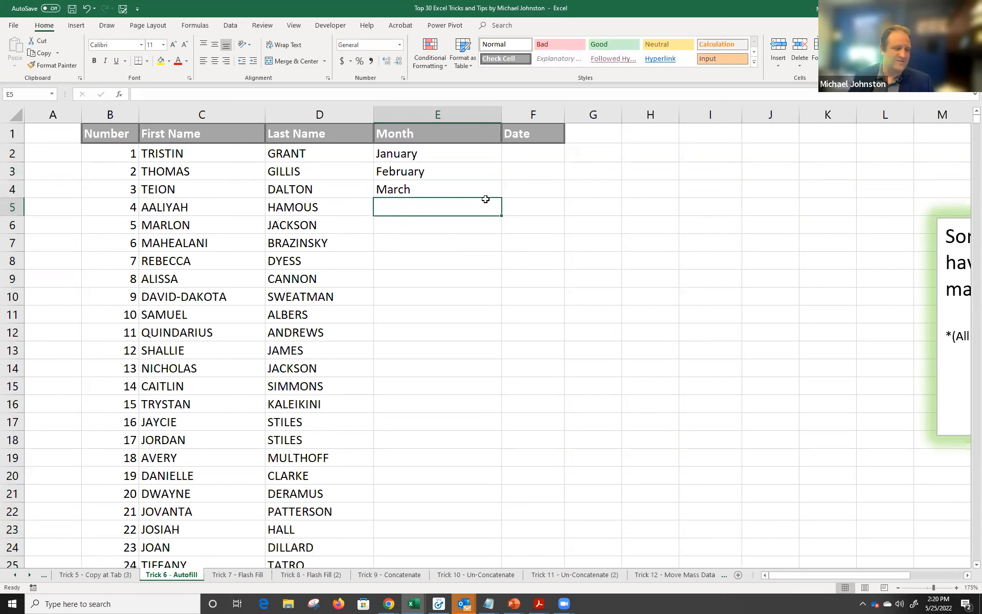
Autofill the January–March pattern down column E for every name row.
{"action": "left_click_drag", "start_coordinate": [441, 151], "coordinate": [436, 182]}
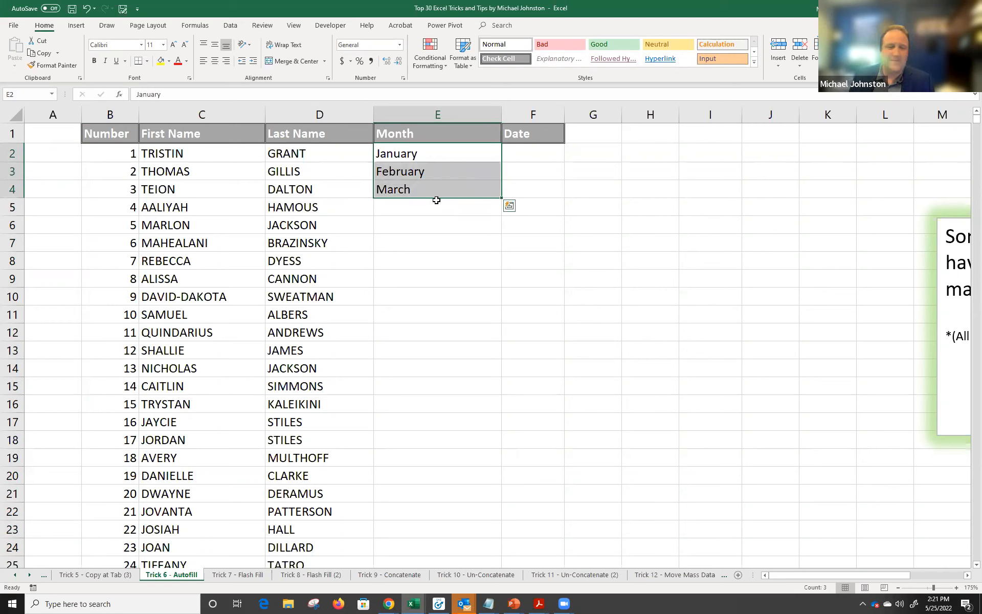
{"action": "double_click", "coordinate": [501, 199]}
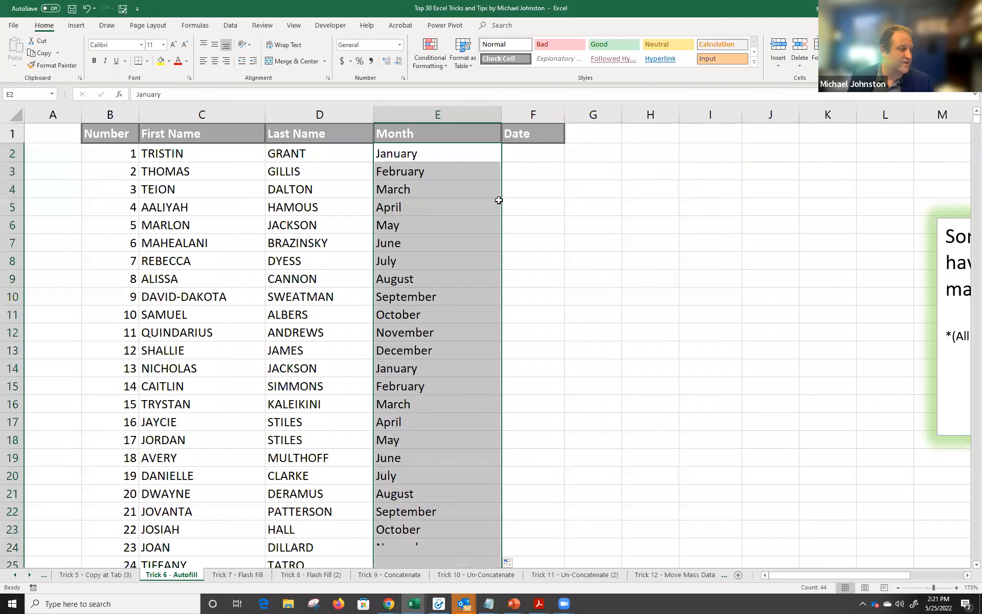
{"action": "left_click", "coordinate": [413, 223]}
{"action": "left_click", "coordinate": [429, 244]}
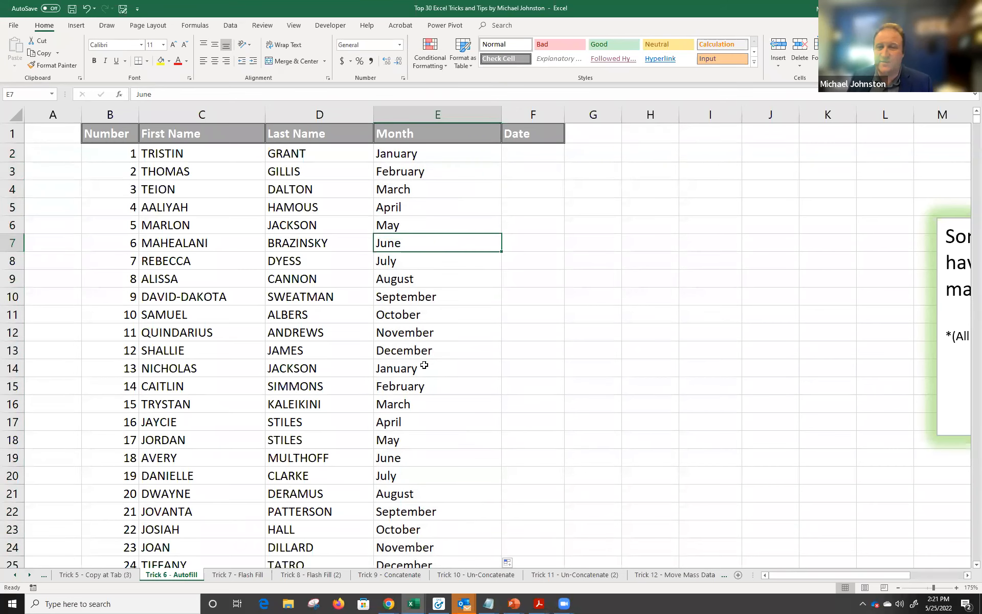
{"action": "scroll", "coordinate": [425, 360], "scroll_direction": "down", "scroll_amount": 1}
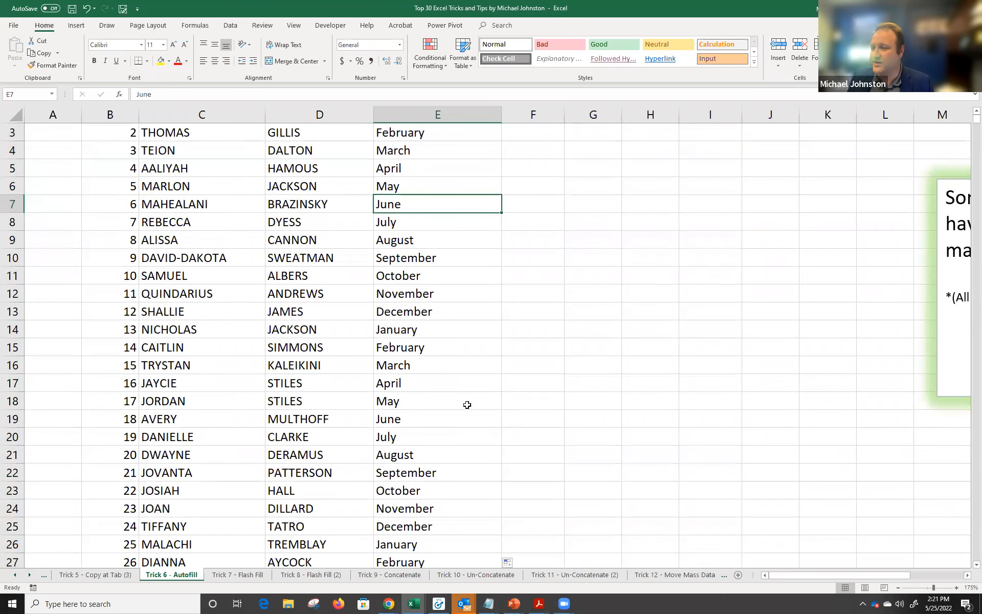
{"action": "scroll", "coordinate": [468, 405], "scroll_direction": "up", "scroll_amount": 1}
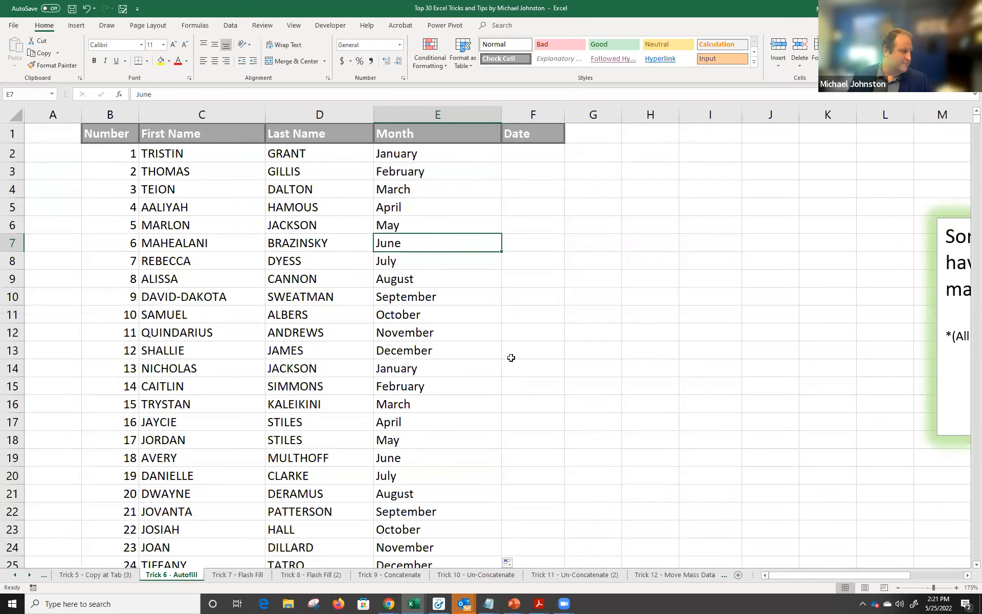
Enter 05/25/2022 and 05/26/2022 in F2:F3 and autofill consecutive dates down column F.
{"action": "left_click", "coordinate": [522, 152]}
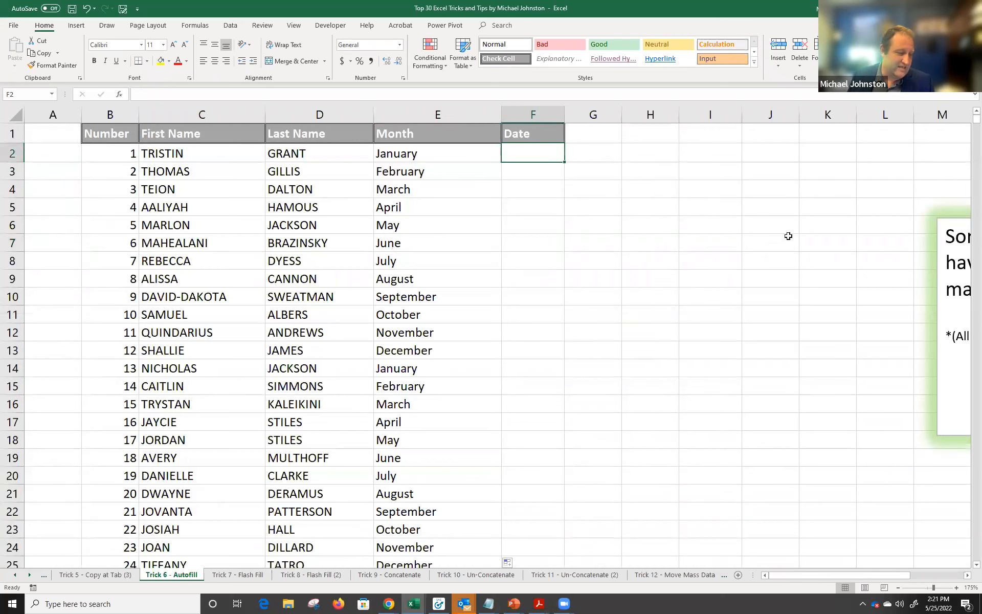
{"action": "type", "text": "05"}
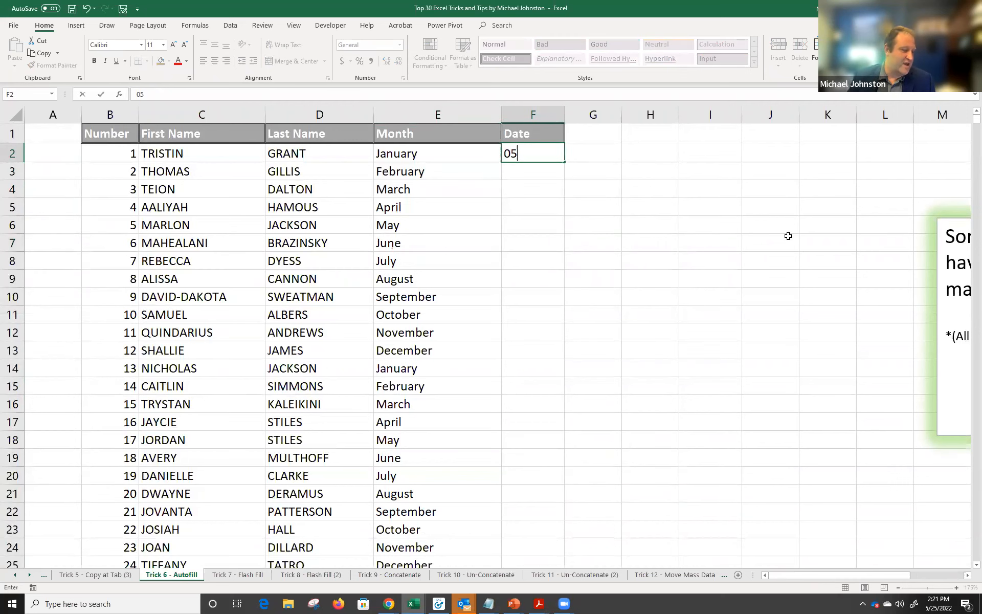
{"action": "type", "text": "/25/2022"}
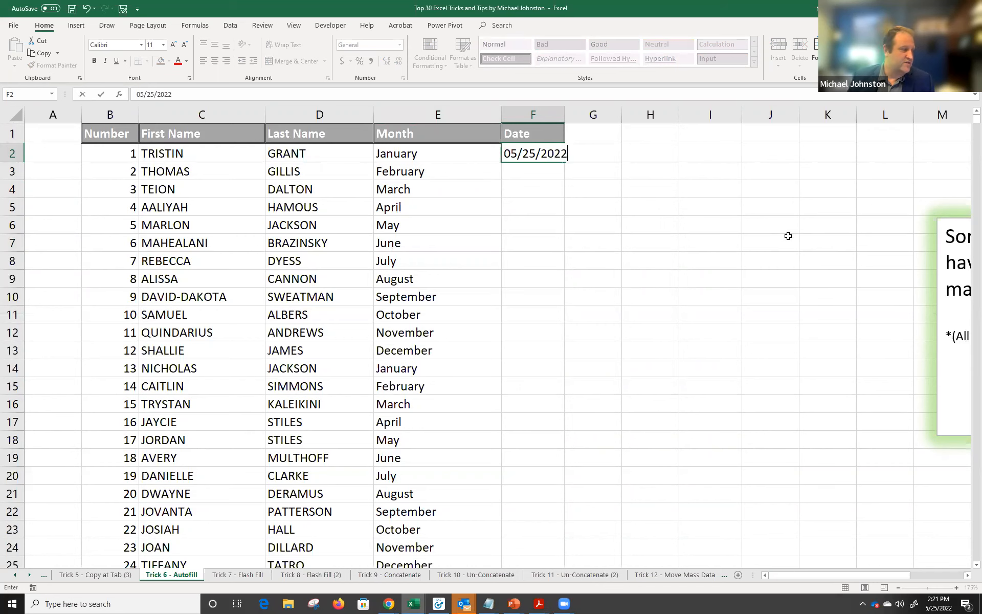
{"action": "key", "text": "Return"}
{"action": "type", "text": "05/26/2022"}
{"action": "key", "text": "Return"}
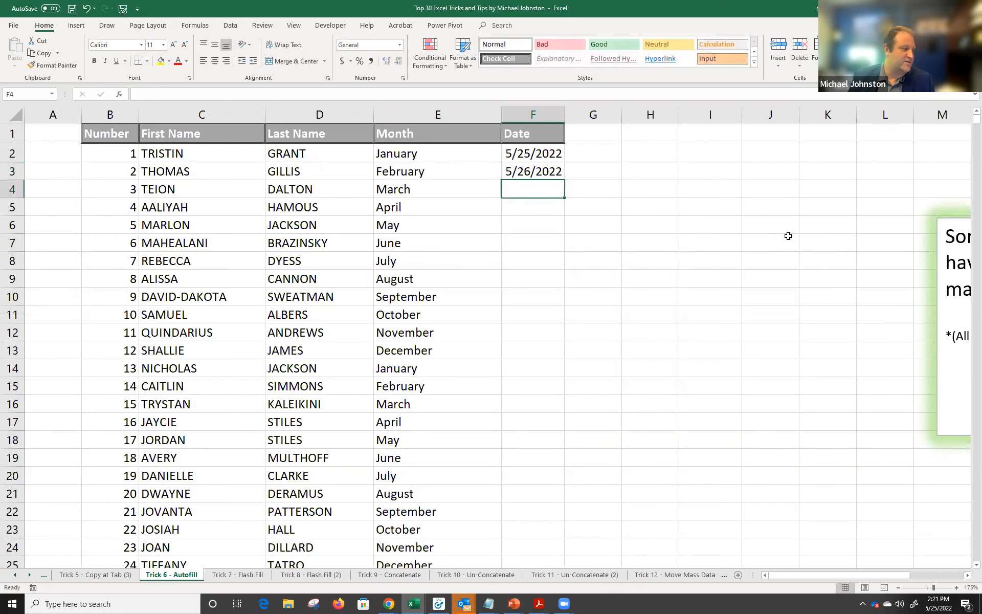
{"action": "left_click_drag", "start_coordinate": [532, 154], "coordinate": [535, 164]}
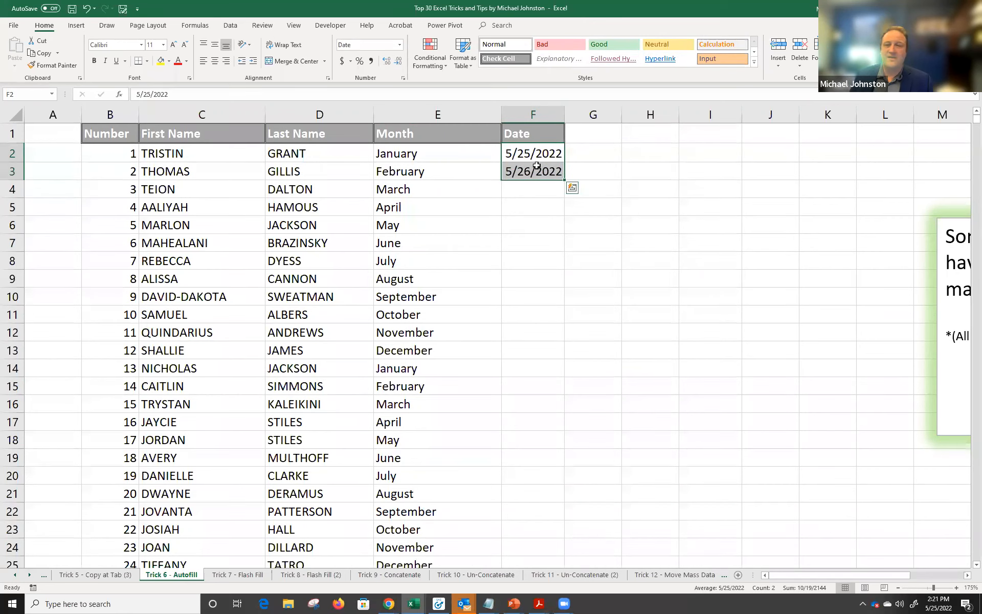
{"action": "left_click_drag", "start_coordinate": [537, 154], "coordinate": [542, 172]}
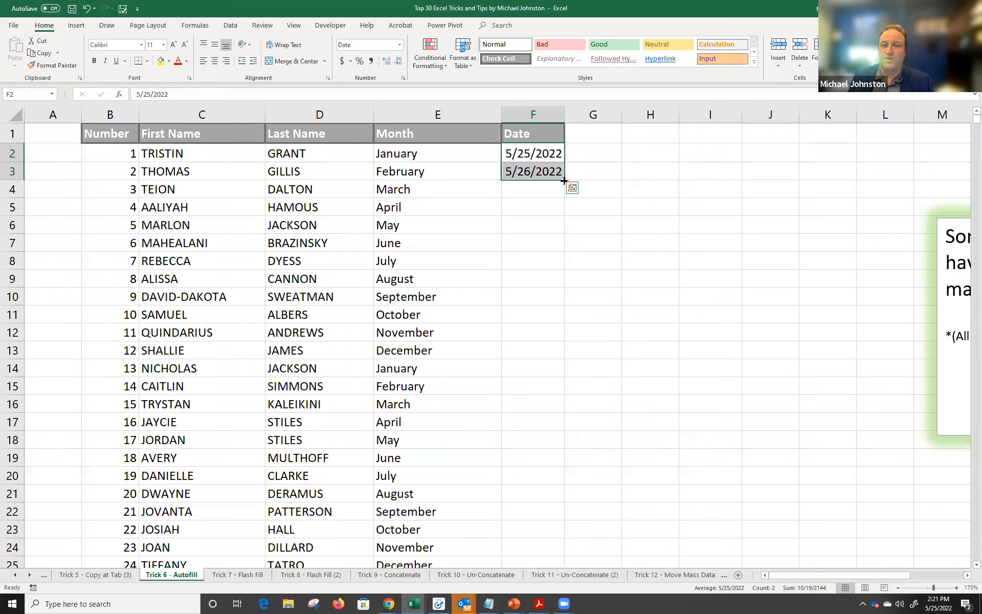
{"action": "double_click", "coordinate": [563, 180]}
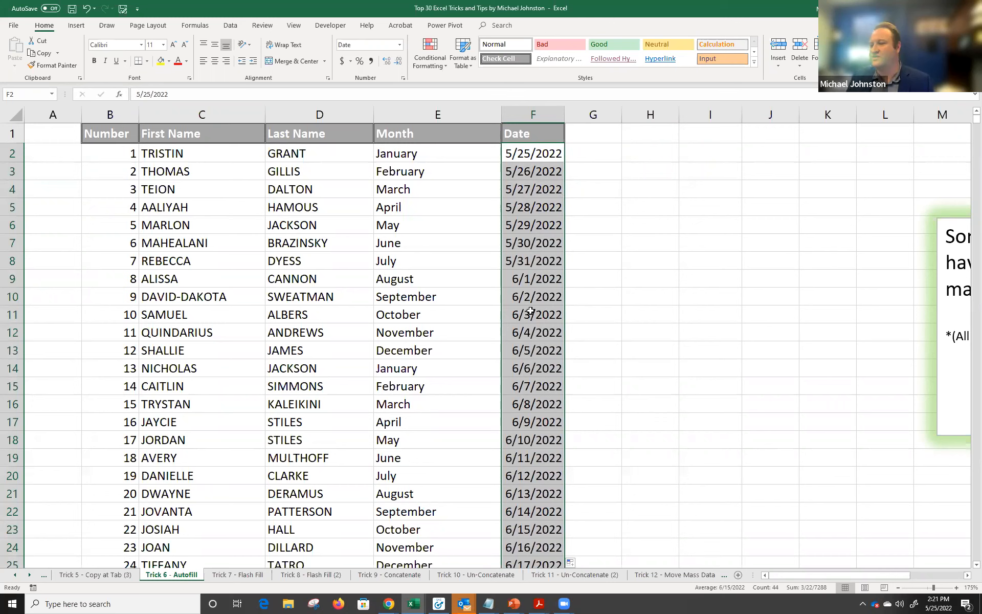
{"action": "scroll", "coordinate": [547, 317], "scroll_direction": "down", "scroll_amount": 2}
{"action": "scroll", "coordinate": [560, 305], "scroll_direction": "up", "scroll_amount": 2}
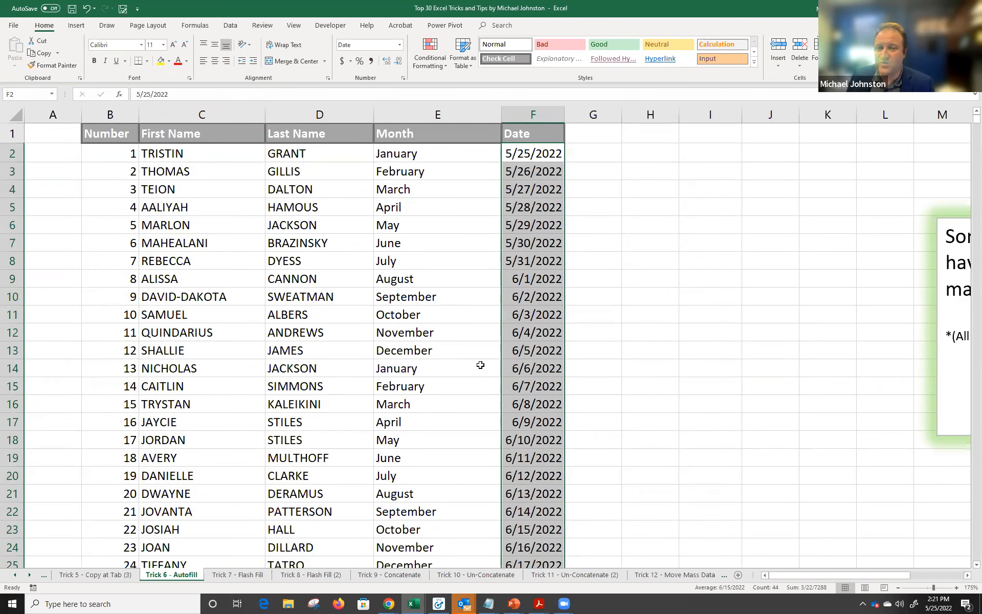
{"action": "scroll", "coordinate": [286, 337], "scroll_direction": "down", "scroll_amount": 3}
{"action": "scroll", "coordinate": [289, 340], "scroll_direction": "up", "scroll_amount": 3}
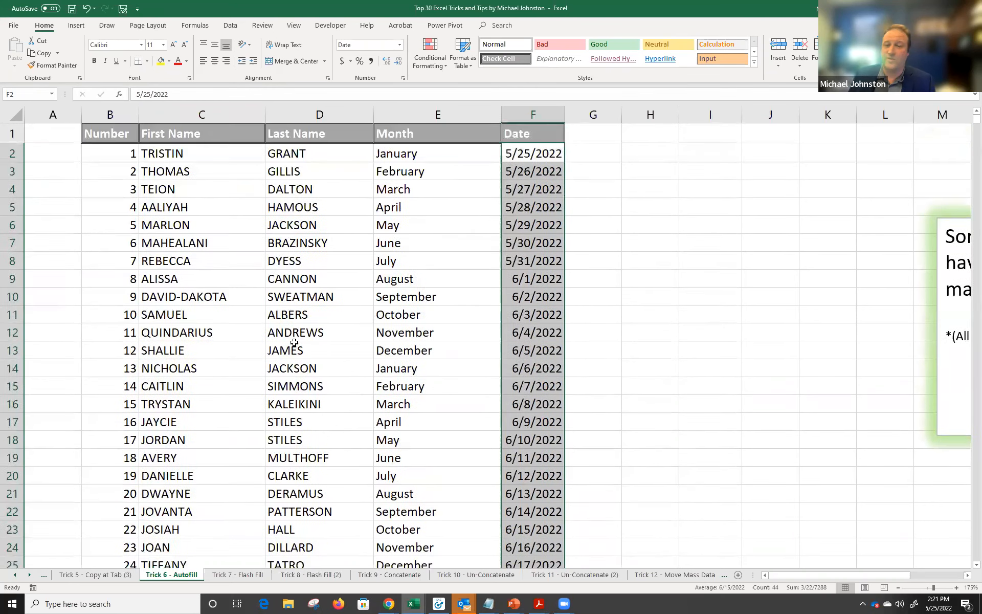
Open the Trick 7 - Flash Fill sheet showing the City and Phone list.
{"action": "left_click", "coordinate": [237, 574]}
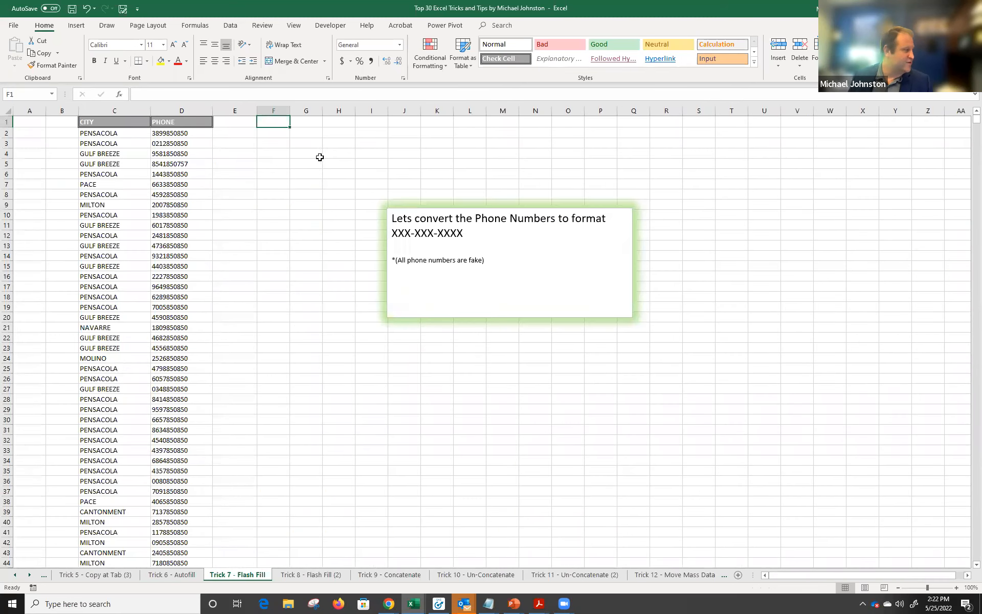
{"action": "scroll", "coordinate": [327, 162], "scroll_direction": "up", "scroll_amount": 3}
{"action": "scroll", "coordinate": [329, 163], "scroll_direction": "up", "scroll_amount": 1}
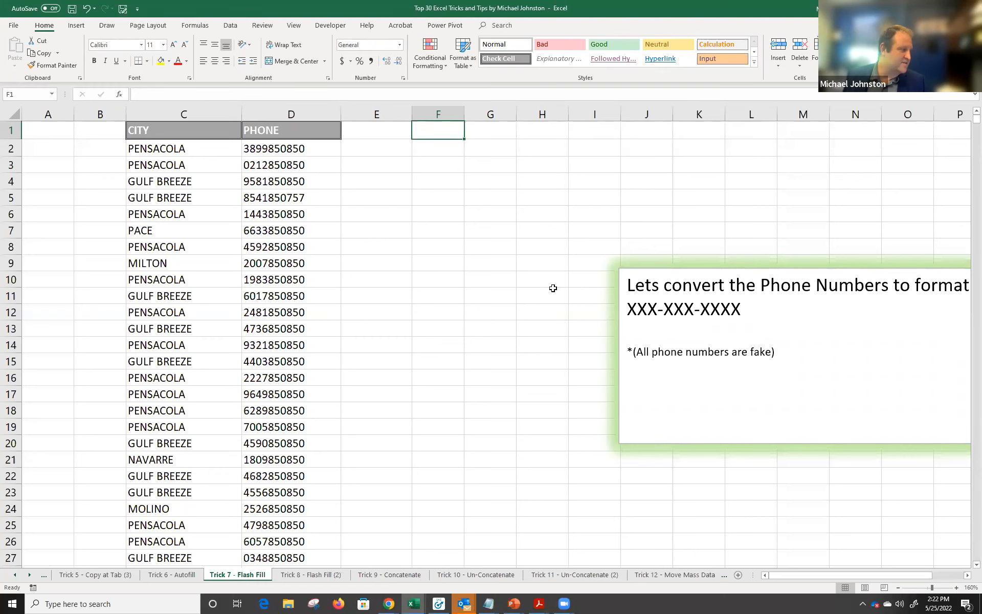
{"action": "scroll", "coordinate": [300, 225], "scroll_direction": "down", "scroll_amount": 11}
{"action": "scroll", "coordinate": [304, 231], "scroll_direction": "up", "scroll_amount": 5}
{"action": "scroll", "coordinate": [304, 231], "scroll_direction": "up", "scroll_amount": 4}
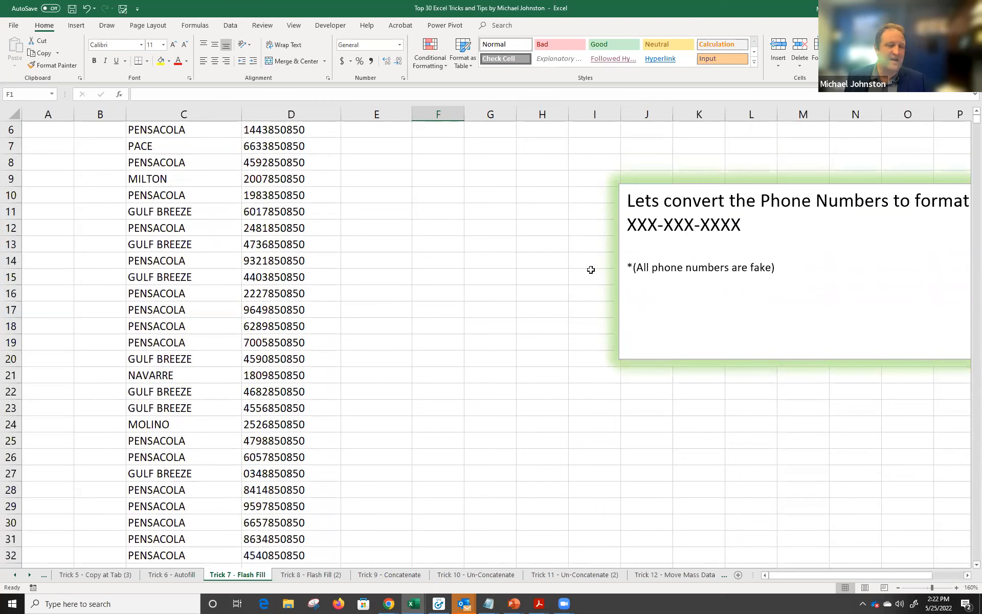
Type the first two phone numbers as XXX-XXX-XXXX in E2:E3, autofit column E, and start E4.
{"action": "scroll", "coordinate": [348, 148], "scroll_direction": "up", "scroll_amount": 2}
{"action": "left_click", "coordinate": [368, 151]}
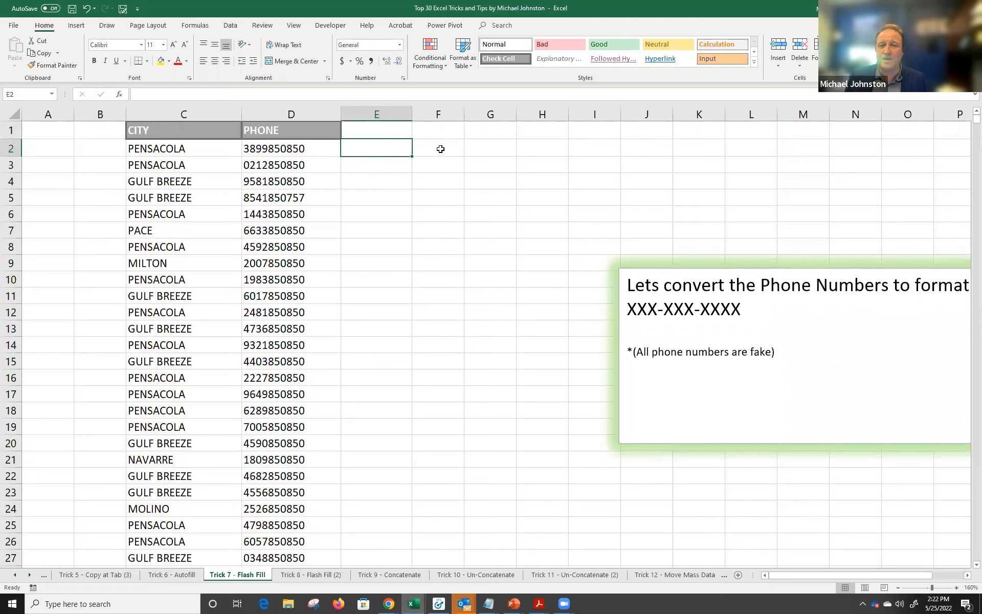
{"action": "key", "text": "BackSpace"}
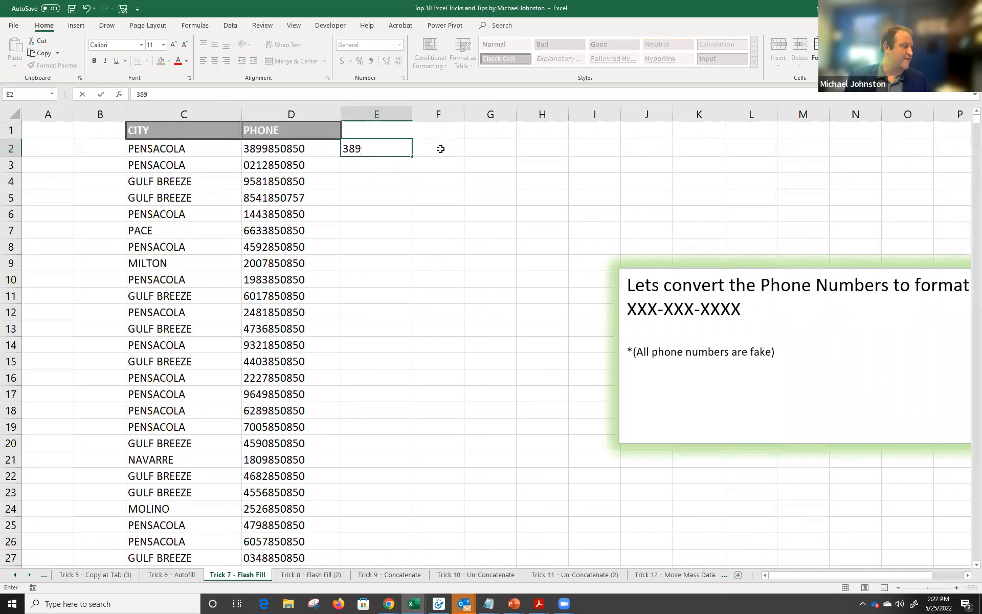
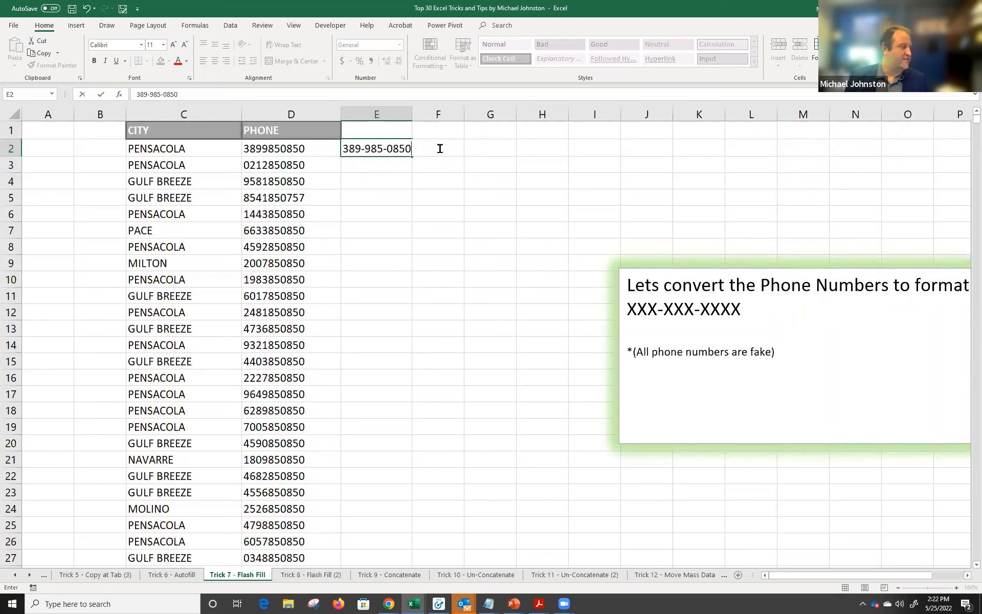
{"action": "key", "text": "Return"}
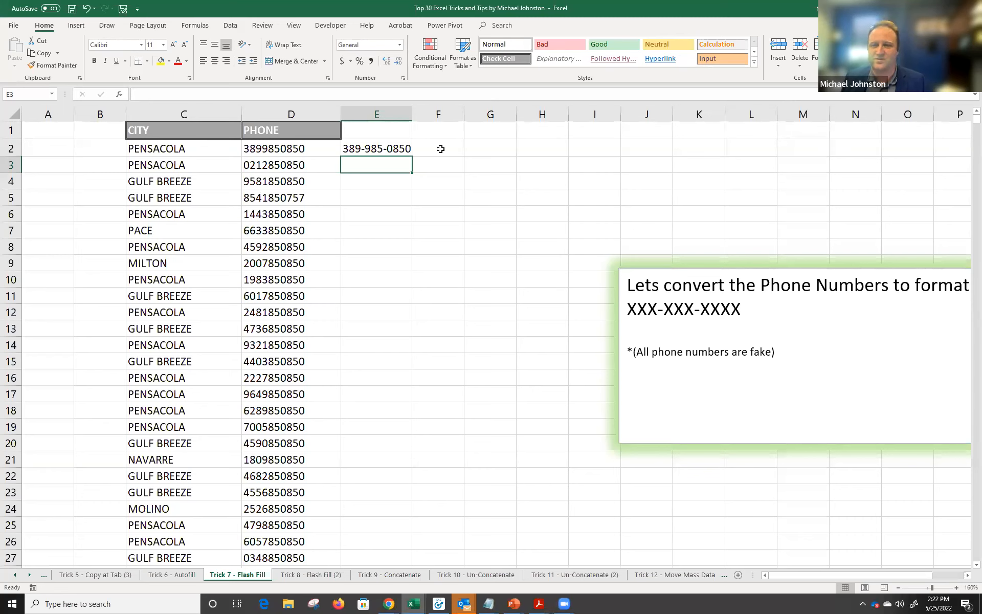
{"action": "double_click", "coordinate": [412, 113]}
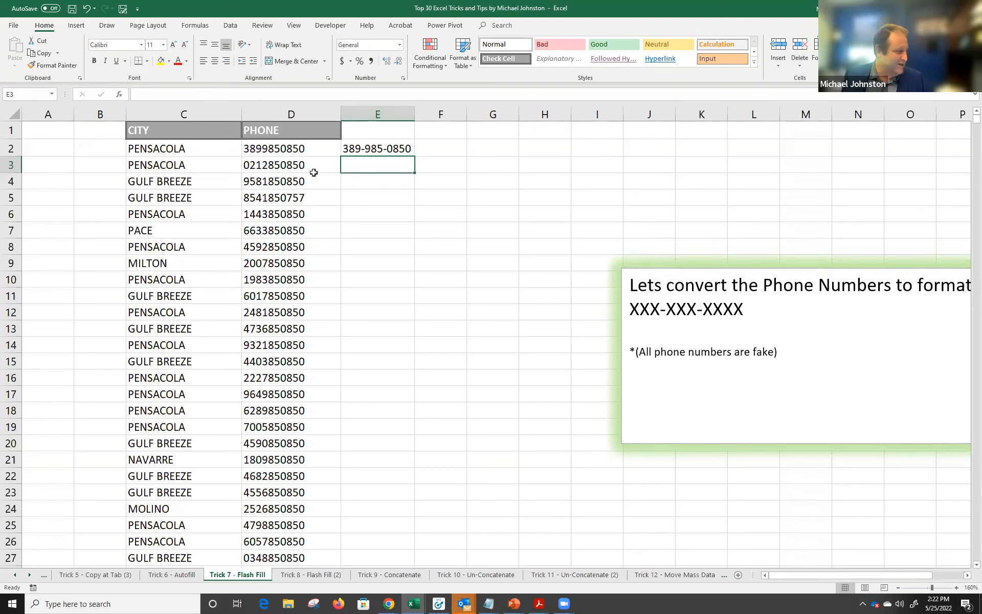
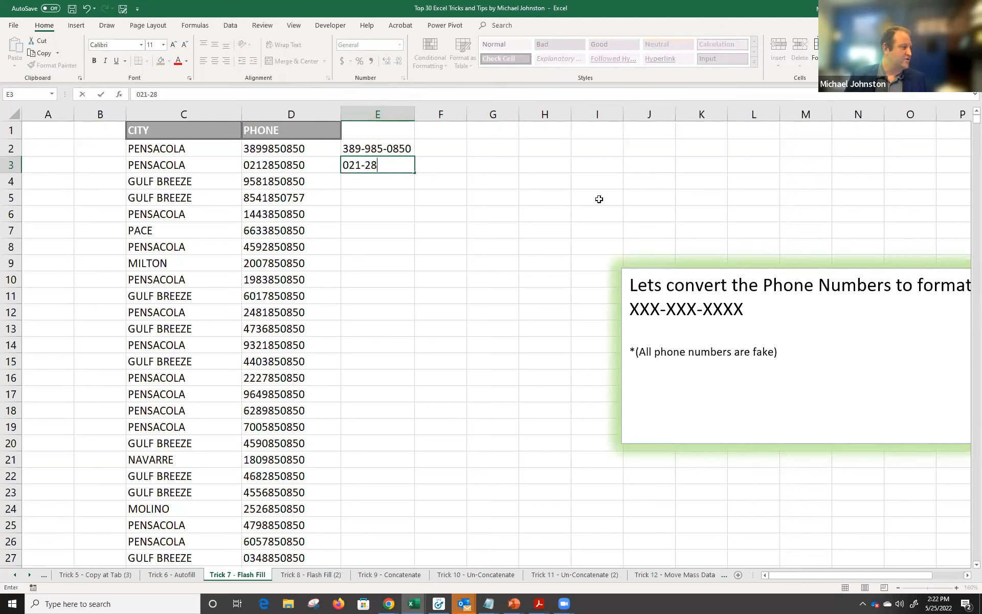
{"action": "key", "text": "Return"}
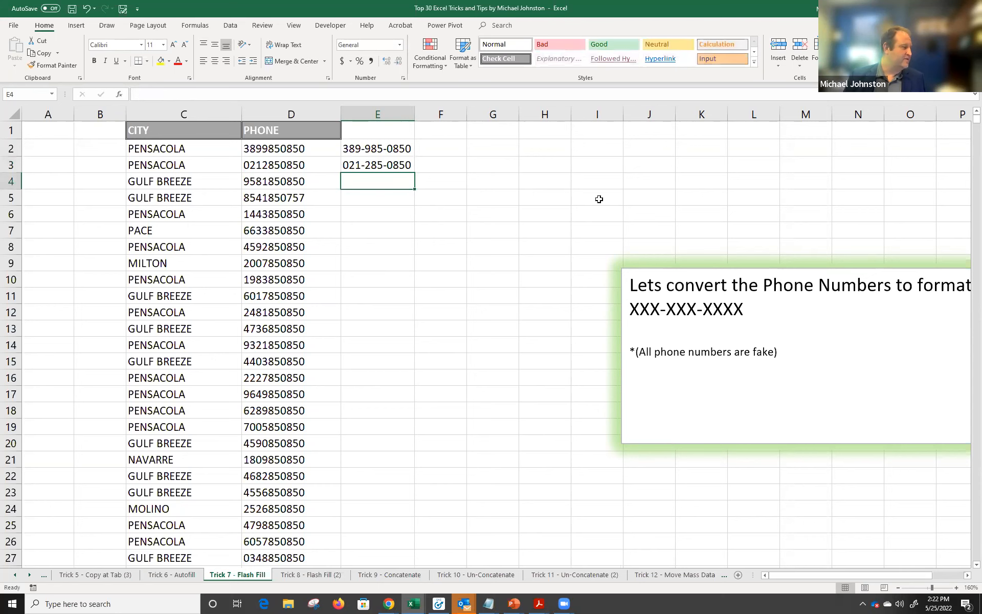
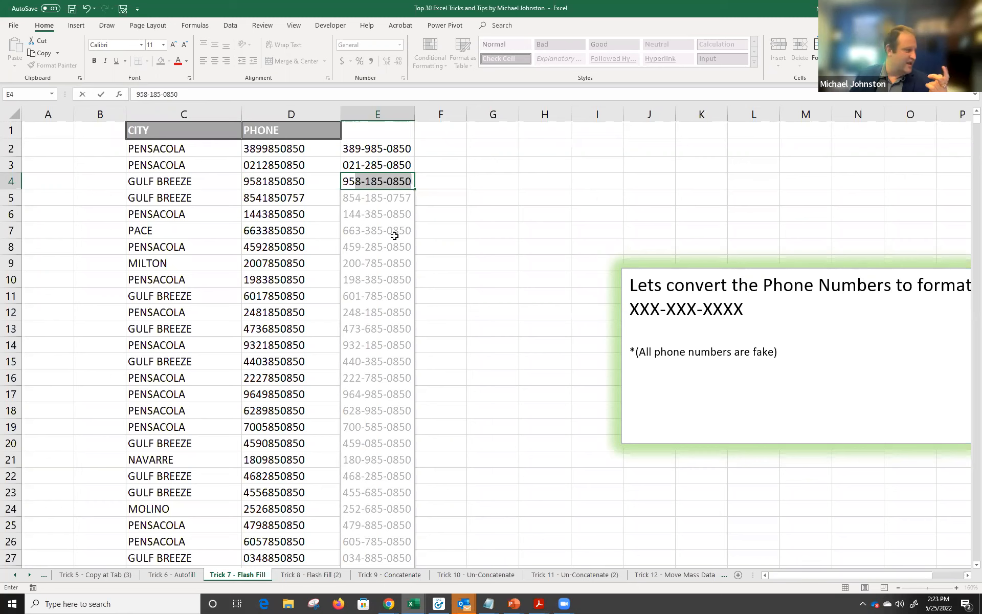
Accept the Flash Fill preview so every phone in column E reads XXX-XXX-XXXX.
{"action": "key", "text": "Return"}
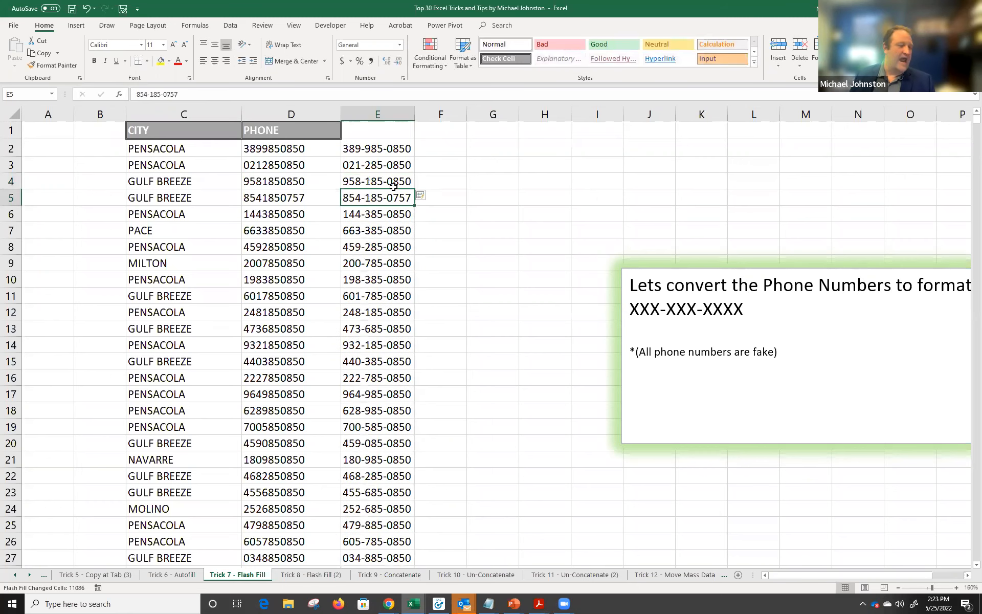
{"action": "scroll", "coordinate": [392, 274], "scroll_direction": "down", "scroll_amount": 3}
{"action": "scroll", "coordinate": [391, 277], "scroll_direction": "down", "scroll_amount": 8}
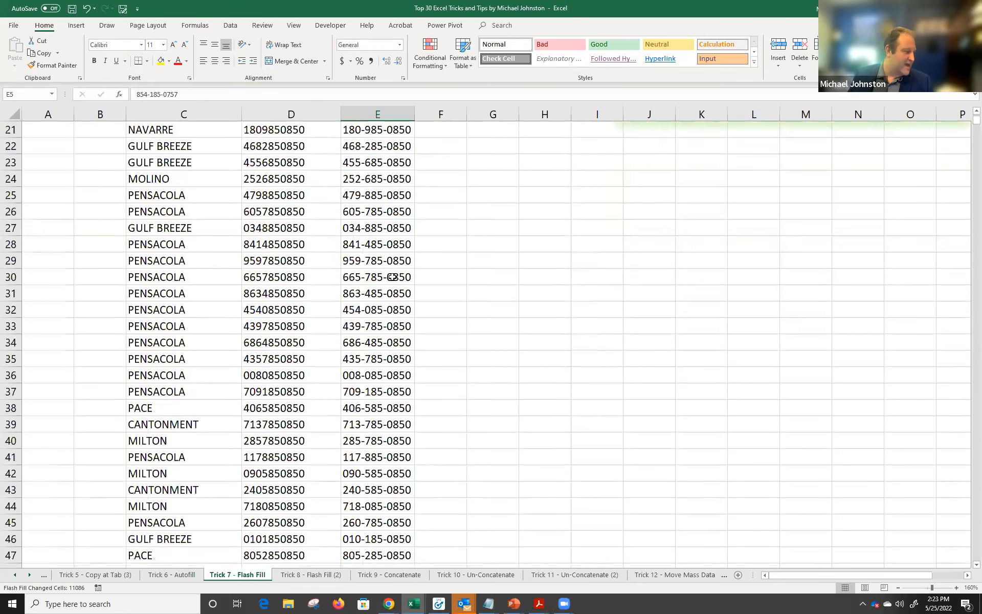
{"action": "scroll", "coordinate": [387, 273], "scroll_direction": "up", "scroll_amount": 1}
{"action": "scroll", "coordinate": [387, 272], "scroll_direction": "up", "scroll_amount": 10}
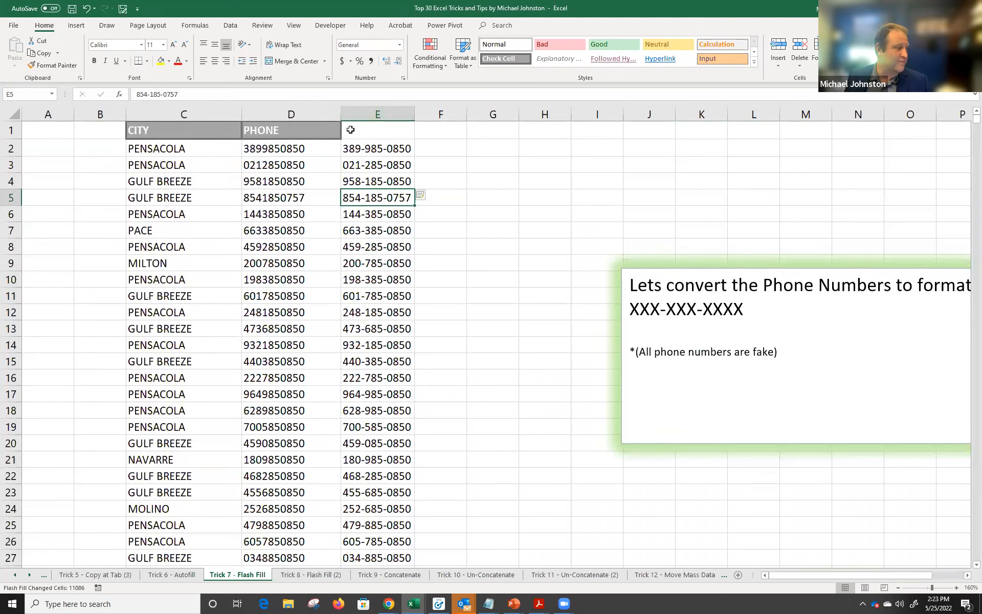
Enter a Phone header in E1 and compare it with the PHONE column in D.
{"action": "left_click", "coordinate": [292, 133]}
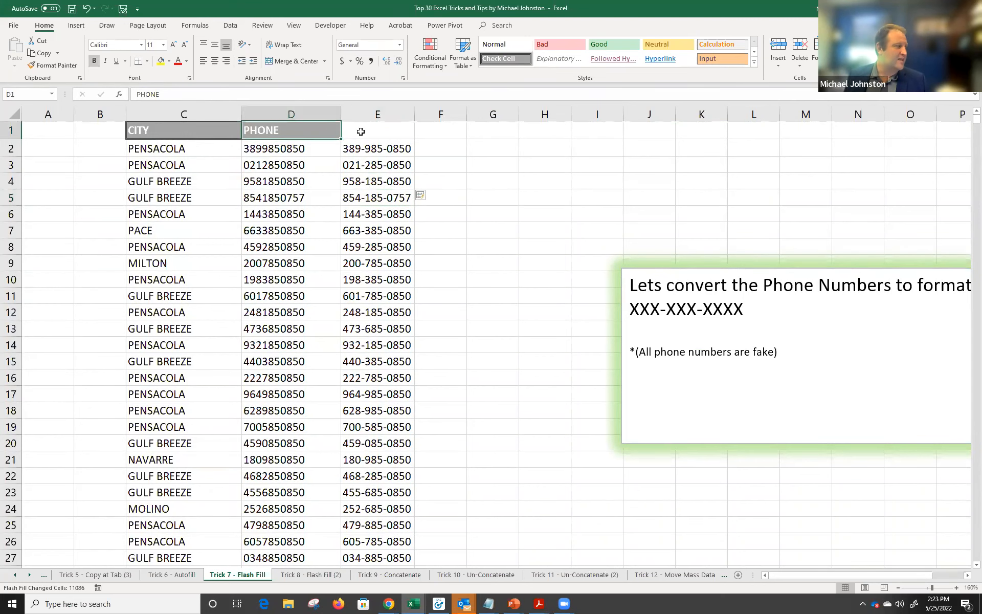
{"action": "left_click", "coordinate": [376, 128]}
{"action": "type", "text": "Phone"}
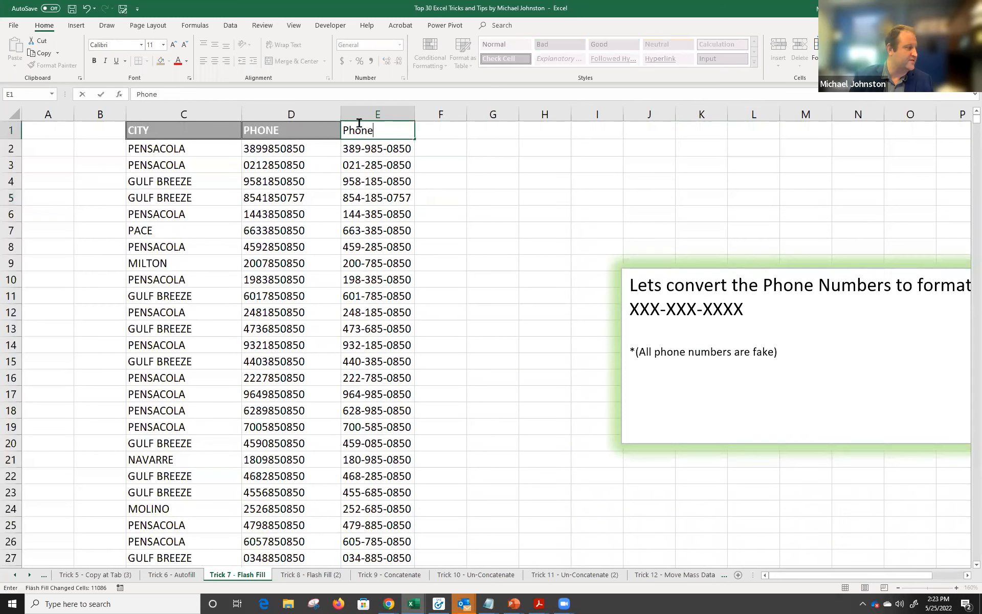
{"action": "key", "text": "Return"}
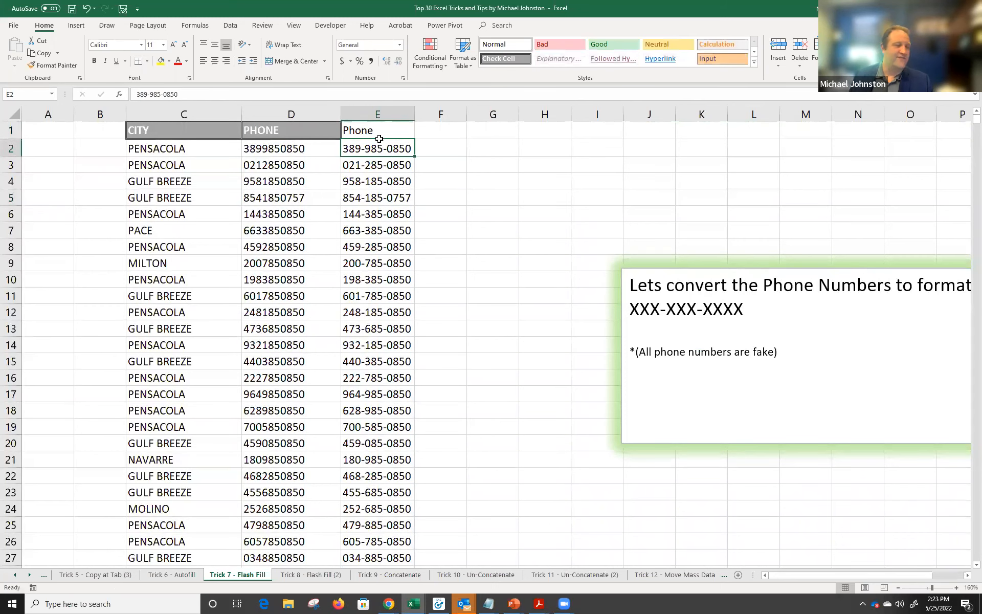
{"action": "left_click", "coordinate": [319, 131]}
{"action": "left_click", "coordinate": [346, 131]}
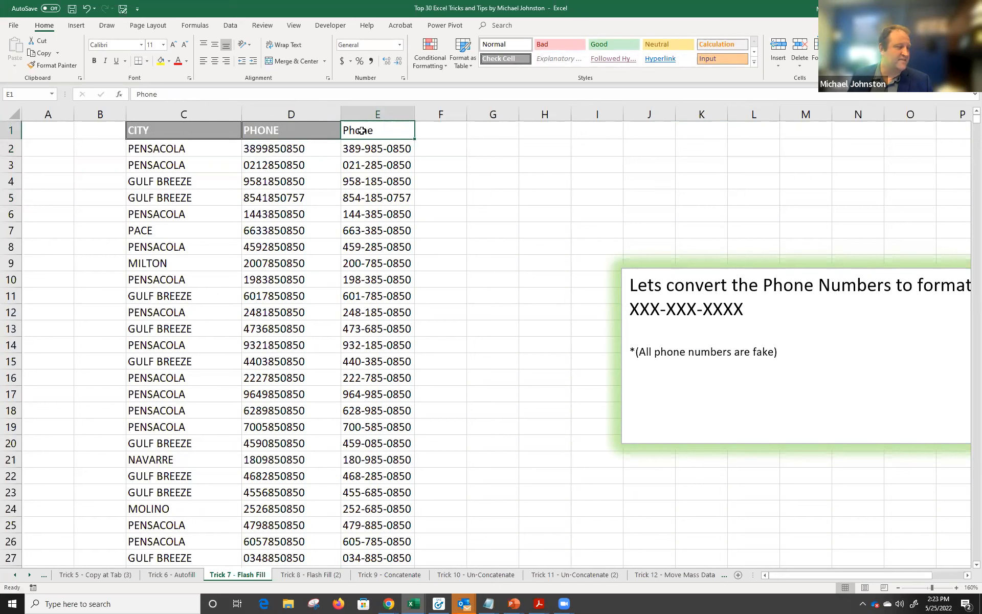
{"action": "left_click", "coordinate": [331, 146]}
{"action": "left_click", "coordinate": [355, 145]}
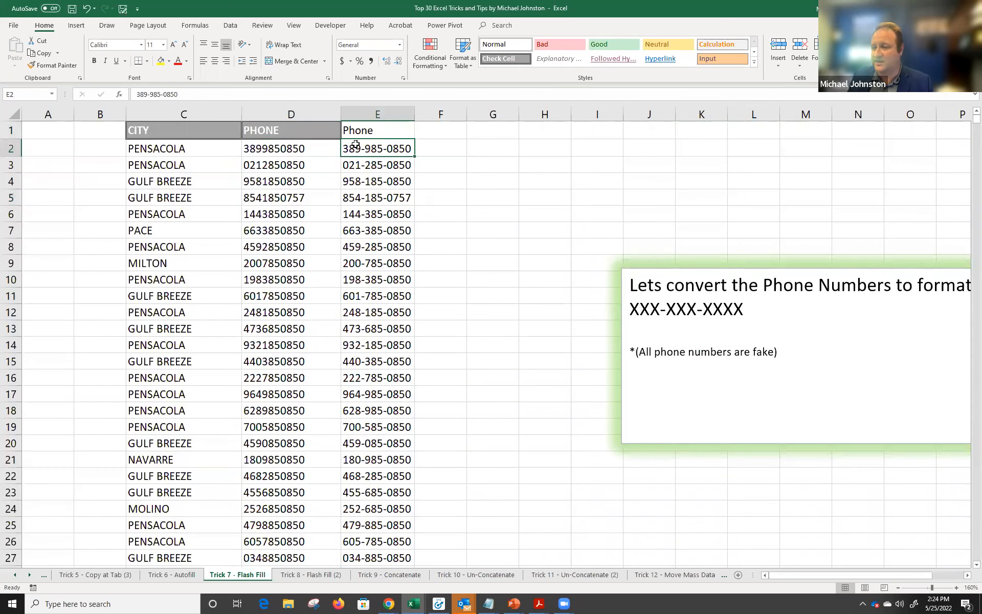
{"action": "left_click", "coordinate": [298, 131]}
{"action": "left_click", "coordinate": [350, 129]}
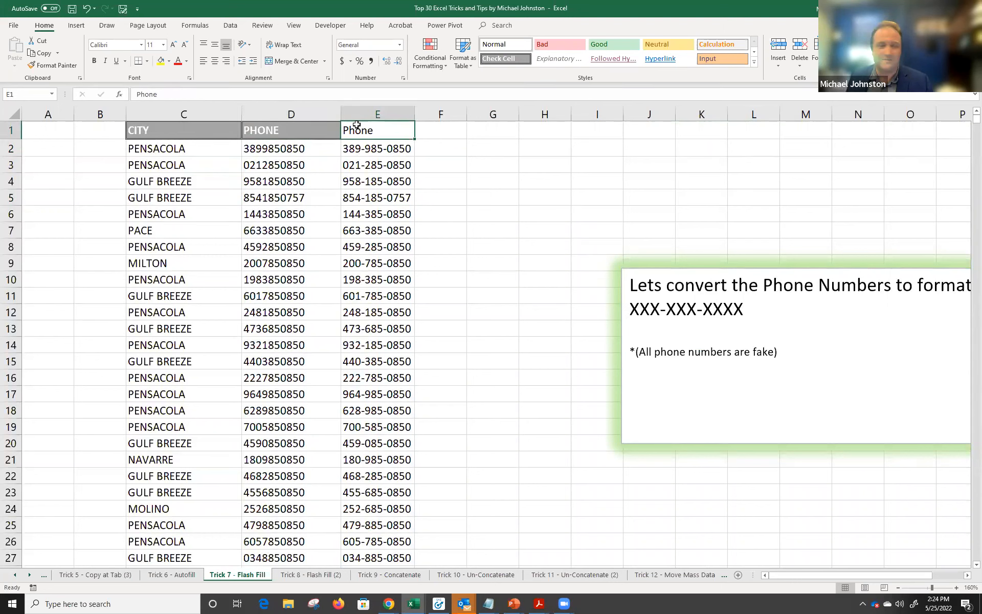
Rename the E1 header to 'Updated Phone'.
{"action": "left_click_drag", "start_coordinate": [320, 128], "coordinate": [377, 127]}
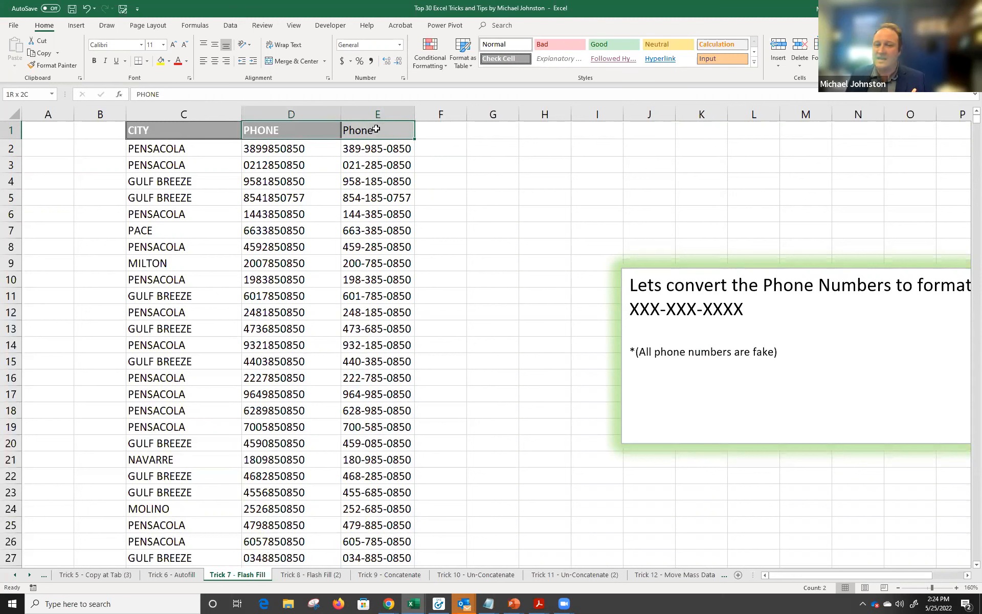
{"action": "key", "text": "Down"}
{"action": "key", "text": "shift+Right"}
{"action": "key", "text": "Down"}
{"action": "key", "text": "shift+Right"}
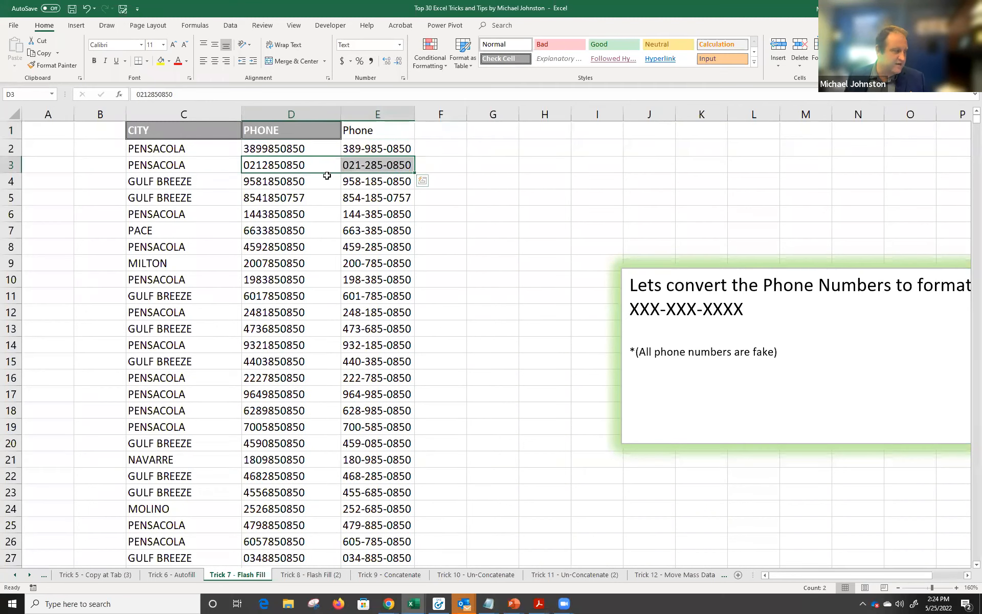
{"action": "key", "text": "Down"}
{"action": "key", "text": "shift+Right"}
{"action": "left_click", "coordinate": [347, 130]}
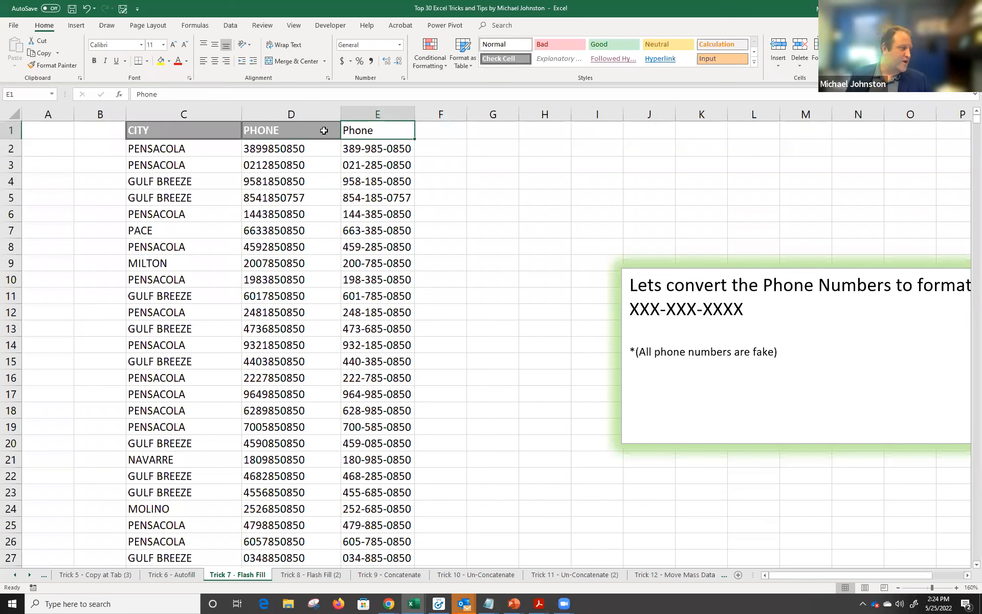
{"action": "type", "text": "U"}
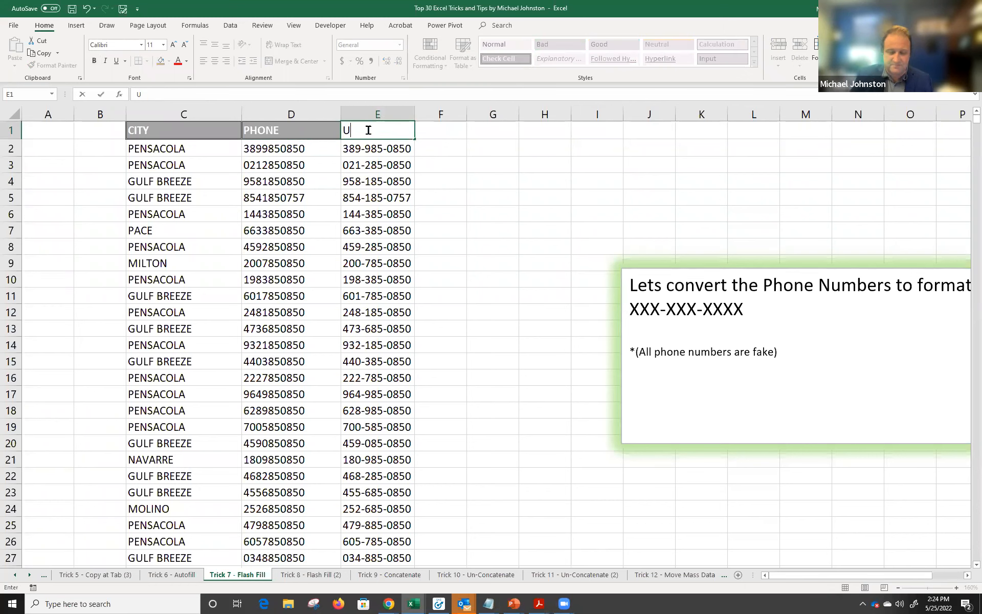
{"action": "type", "text": "pdated Phone"}
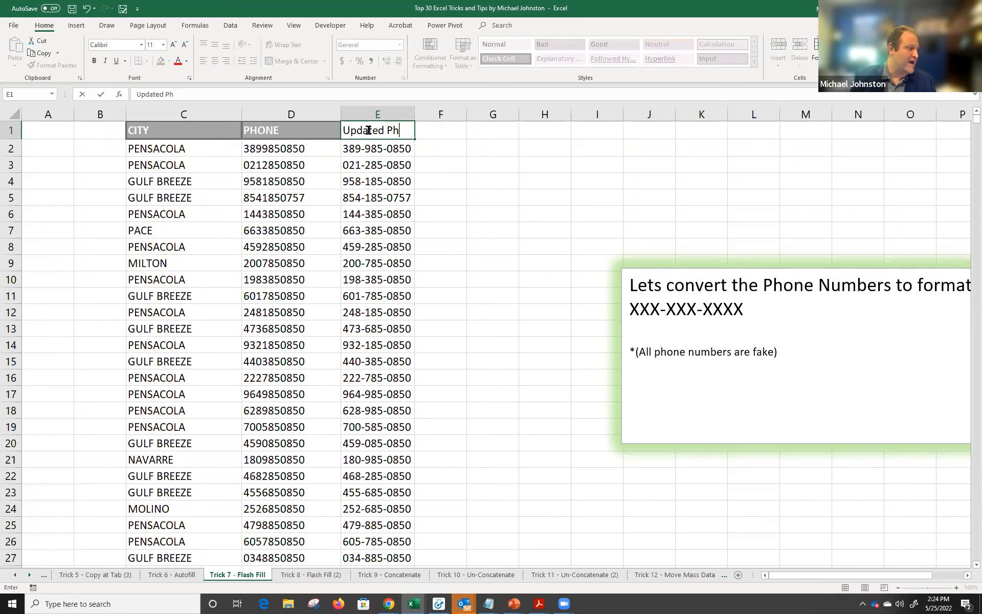
{"action": "key", "text": "Return"}
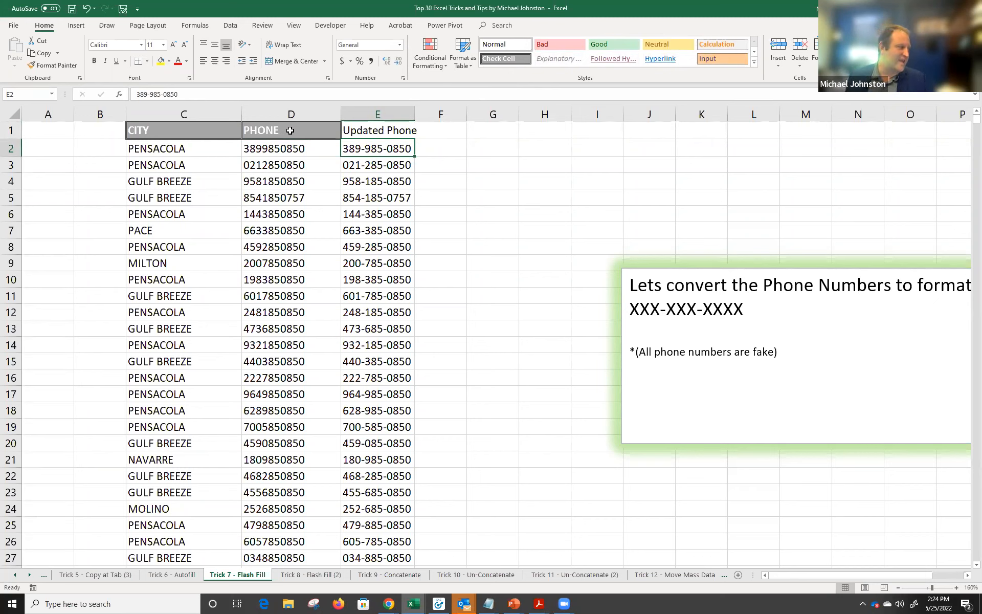
Copy the PHONE header's grey bold style onto E1 with Format Painter and autofit column E.
{"action": "left_click", "coordinate": [290, 130]}
{"action": "left_click", "coordinate": [63, 68]}
{"action": "left_click", "coordinate": [384, 131]}
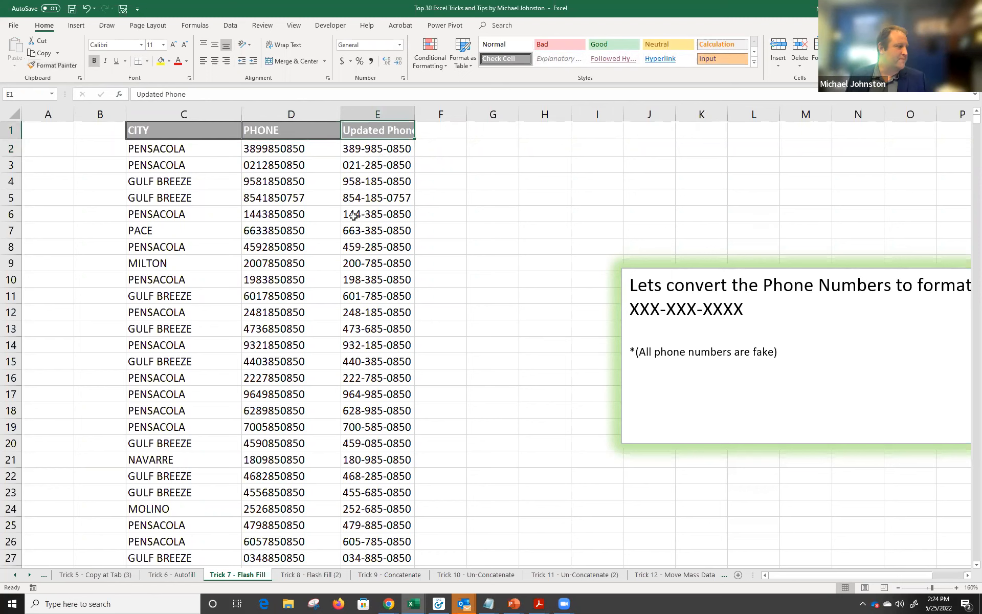
{"action": "double_click", "coordinate": [411, 117]}
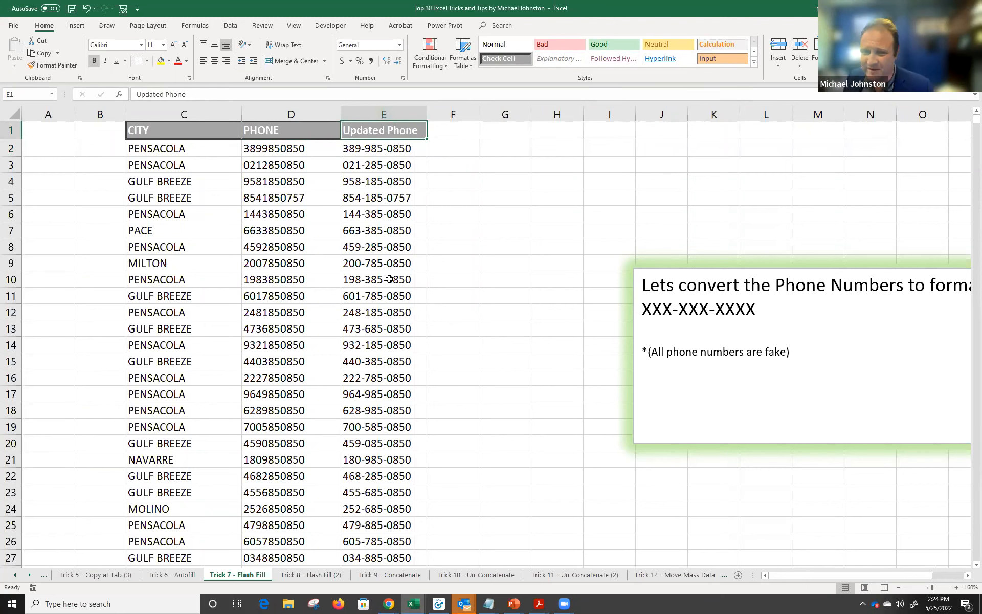
Open the Trick 8 - Flash Fill (2) sheet and select the PHONE column D.
{"action": "left_click", "coordinate": [320, 574]}
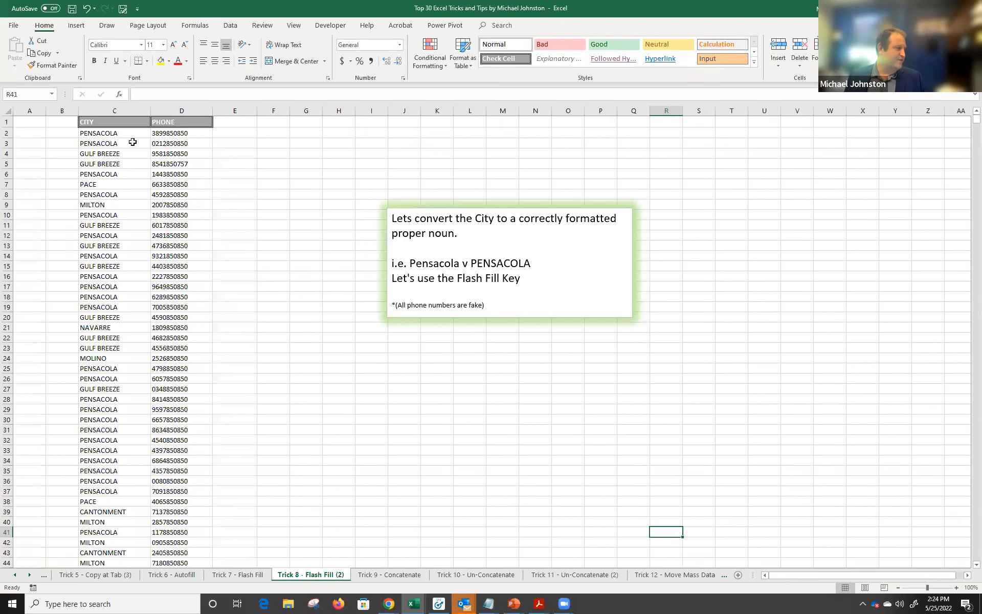
{"action": "left_click_drag", "start_coordinate": [109, 133], "coordinate": [114, 225]}
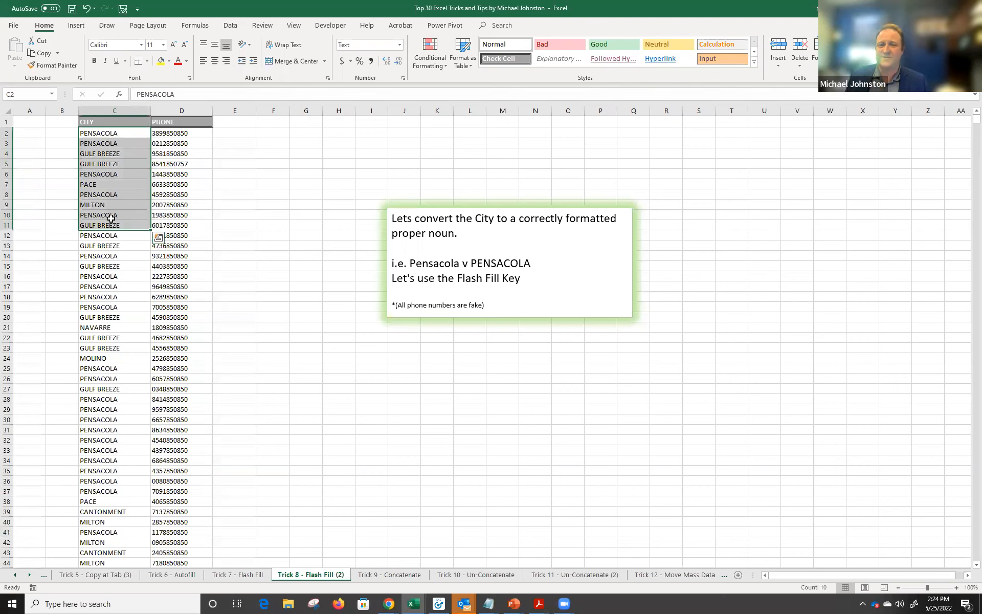
{"action": "left_click", "coordinate": [173, 111]}
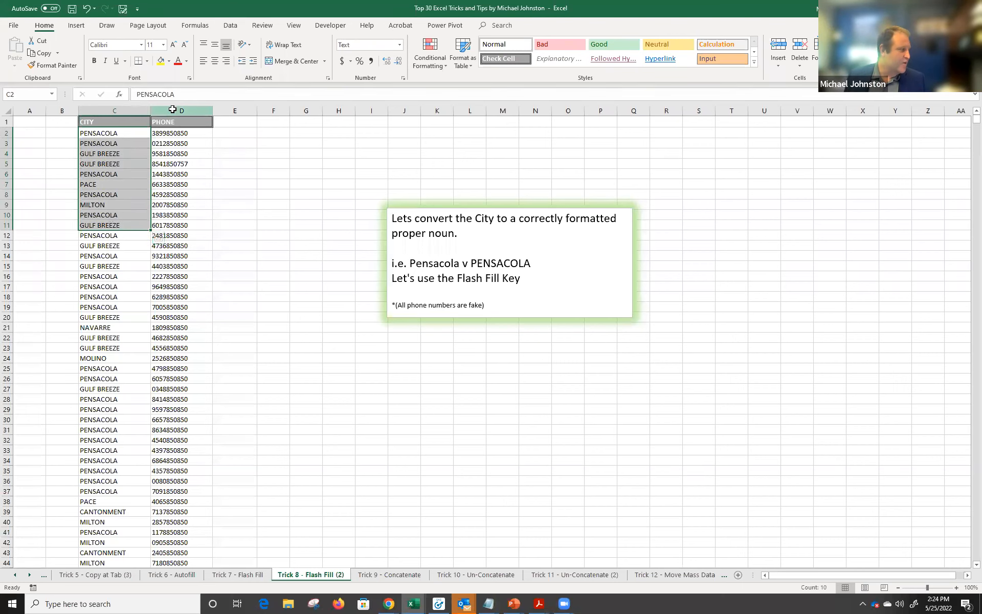
{"action": "left_click", "coordinate": [138, 112]}
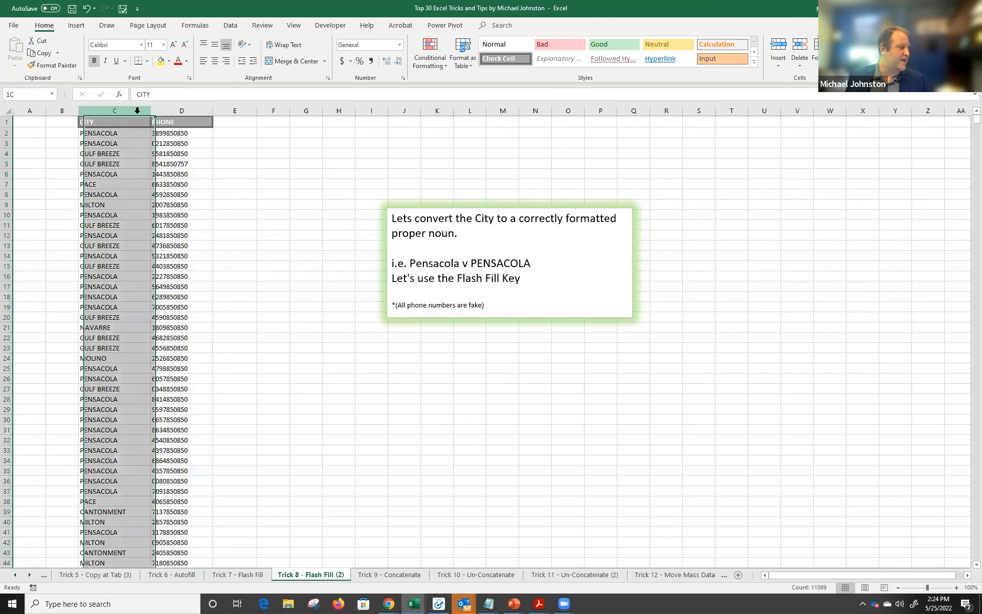
{"action": "left_click", "coordinate": [167, 111]}
{"action": "left_click_drag", "start_coordinate": [112, 122], "coordinate": [165, 110]}
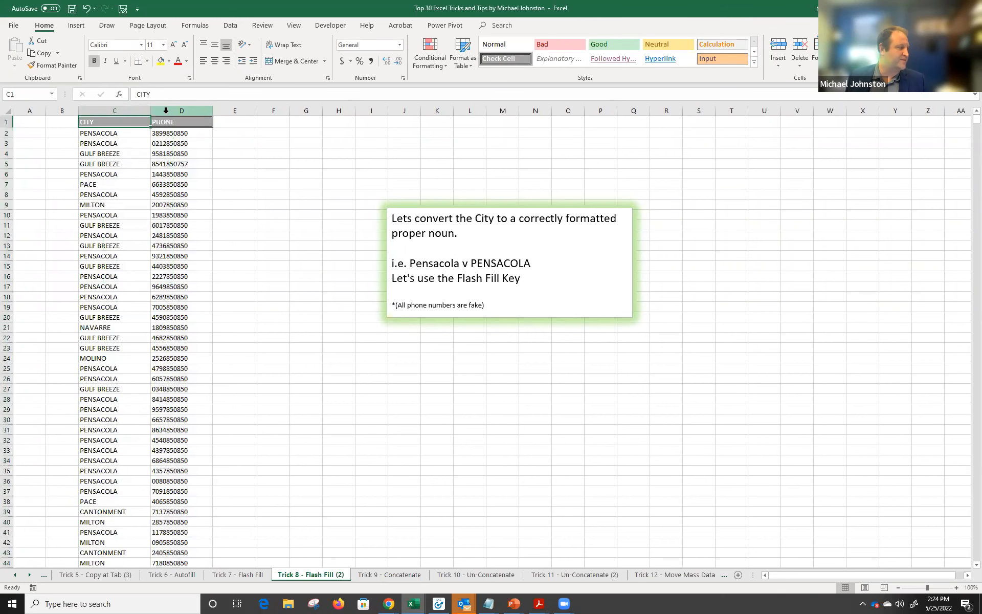
{"action": "left_click", "coordinate": [166, 110]}
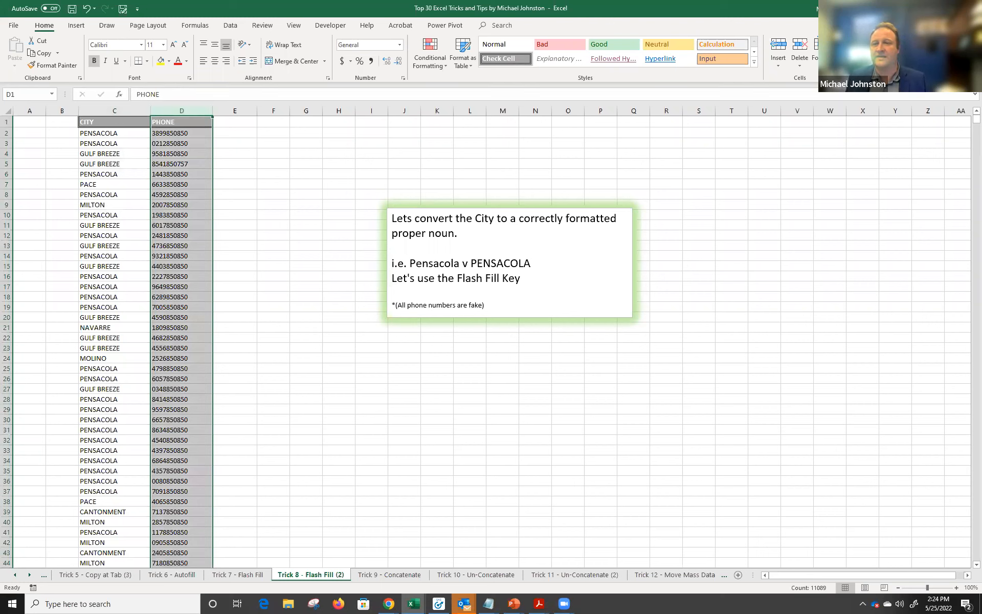
Insert a blank column D before PHONE and select cell D2.
{"action": "right_click", "coordinate": [175, 110]}
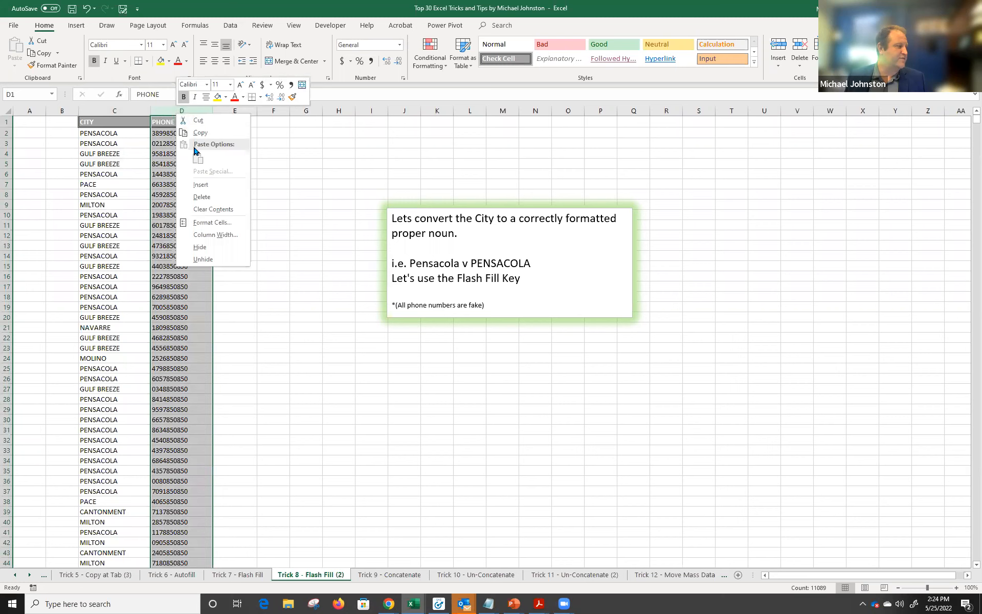
{"action": "left_click", "coordinate": [200, 186]}
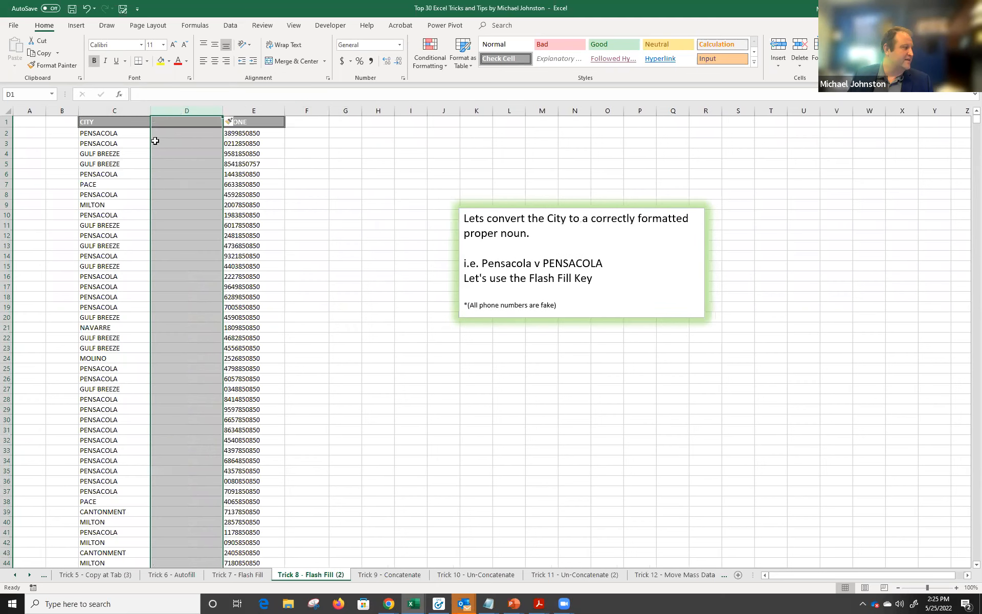
{"action": "left_click", "coordinate": [125, 133]}
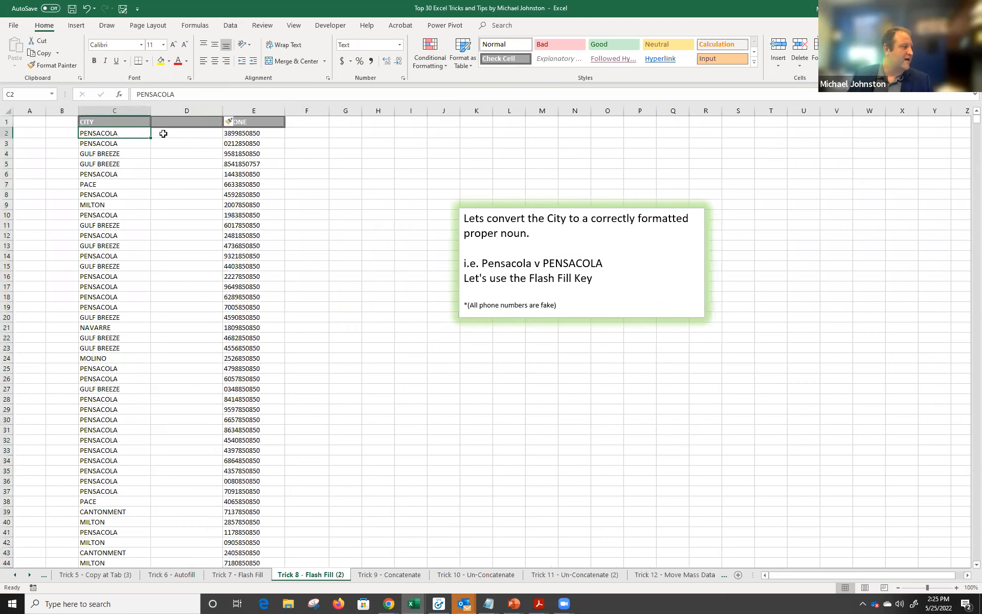
{"action": "left_click", "coordinate": [163, 135]}
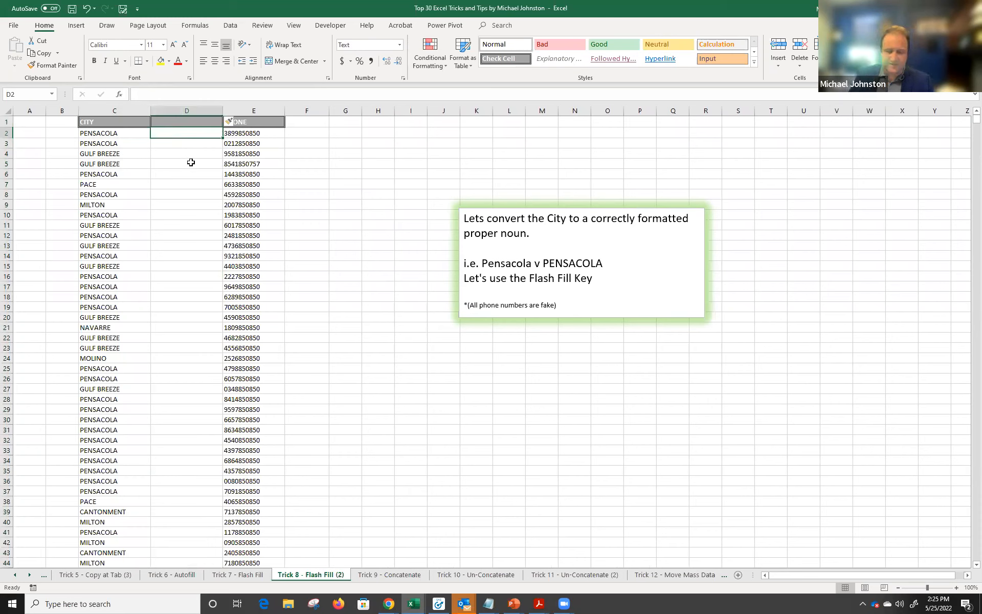
{"action": "type", "text": "Pensacola"}
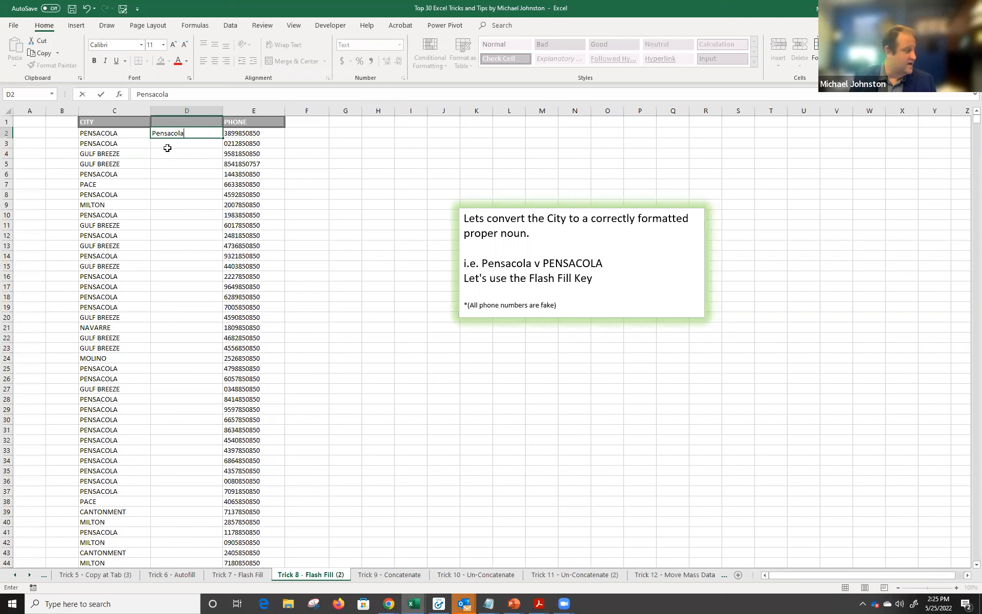
Enter Pensacola in D2 and D3 as proper-case city examples.
{"action": "left_click", "coordinate": [167, 147]}
{"action": "type", "text": "Pensacola"}
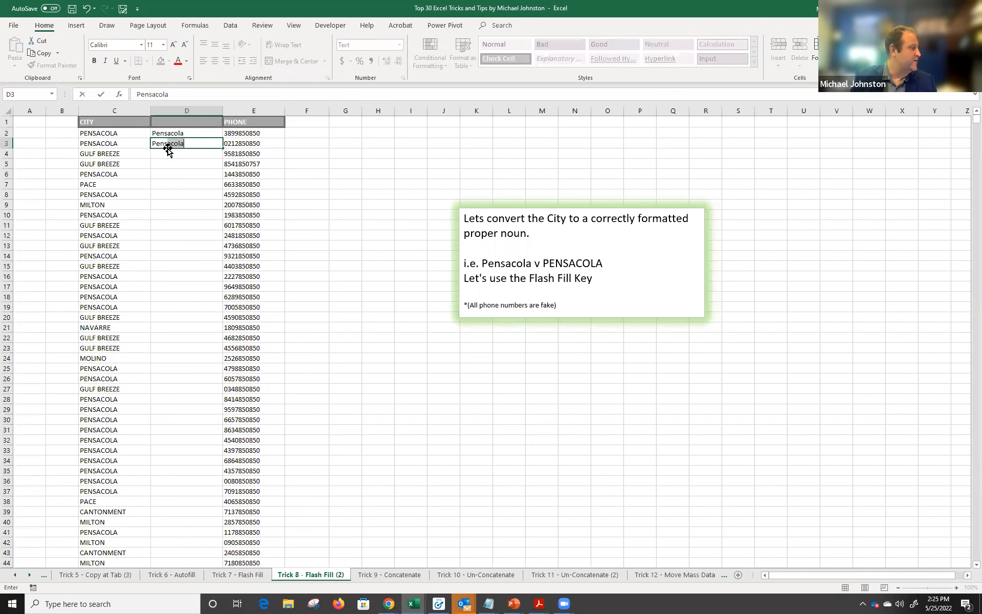
{"action": "key", "text": "Return"}
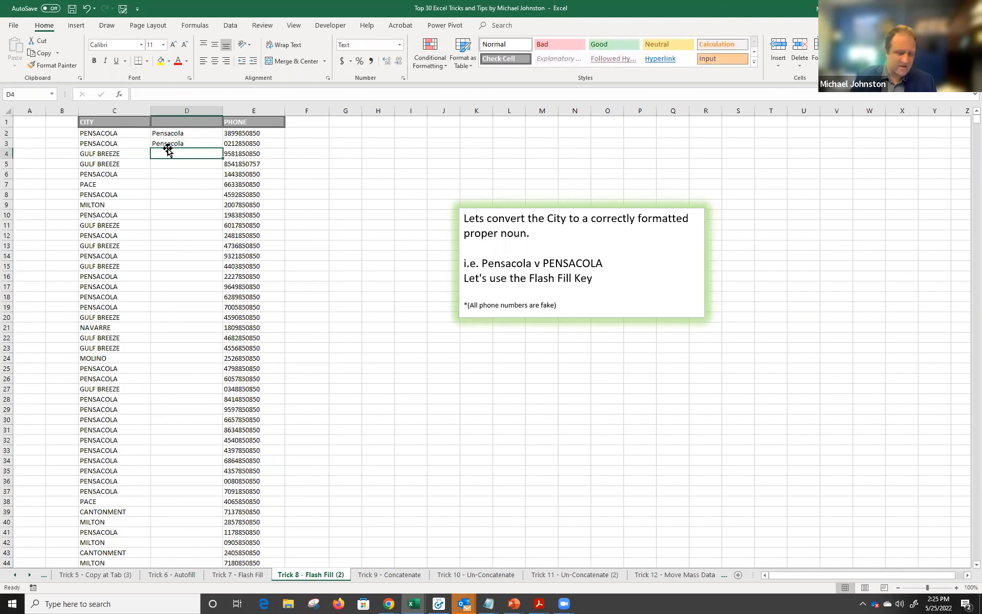
Enter Gulf Breeze in D4, then select the C2:D4 examples and column D.
{"action": "type", "text": "Gulf Breeze"}
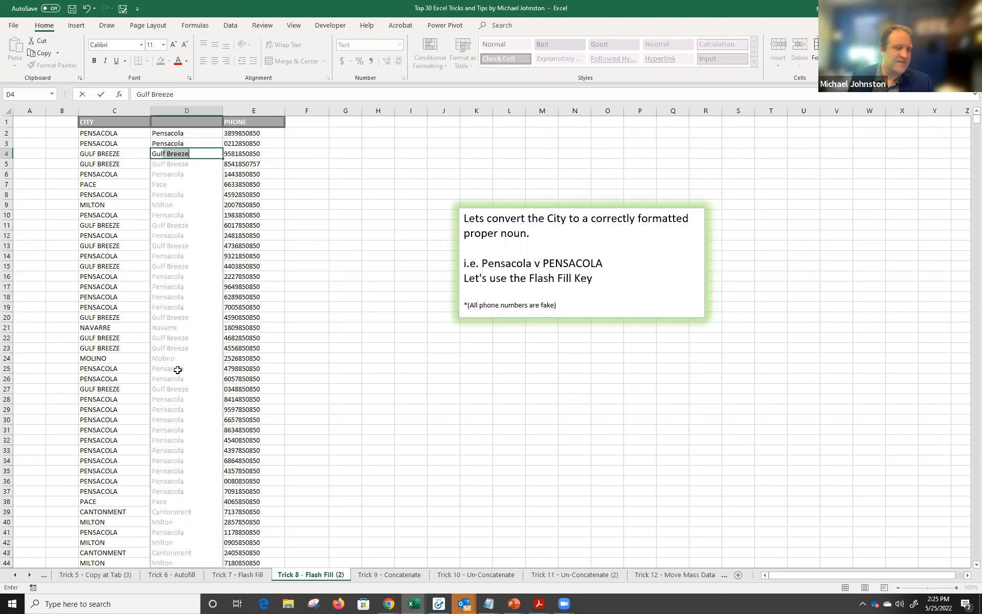
{"action": "key", "text": "BackSpace"}
{"action": "key", "text": "BackSpace"}
{"action": "key", "text": "BackSpace"}
{"action": "key", "text": "BackSpace"}
{"action": "key", "text": "BackSpace"}
{"action": "key", "text": "BackSpace"}
{"action": "key", "text": "BackSpace"}
{"action": "key", "text": "BackSpace"}
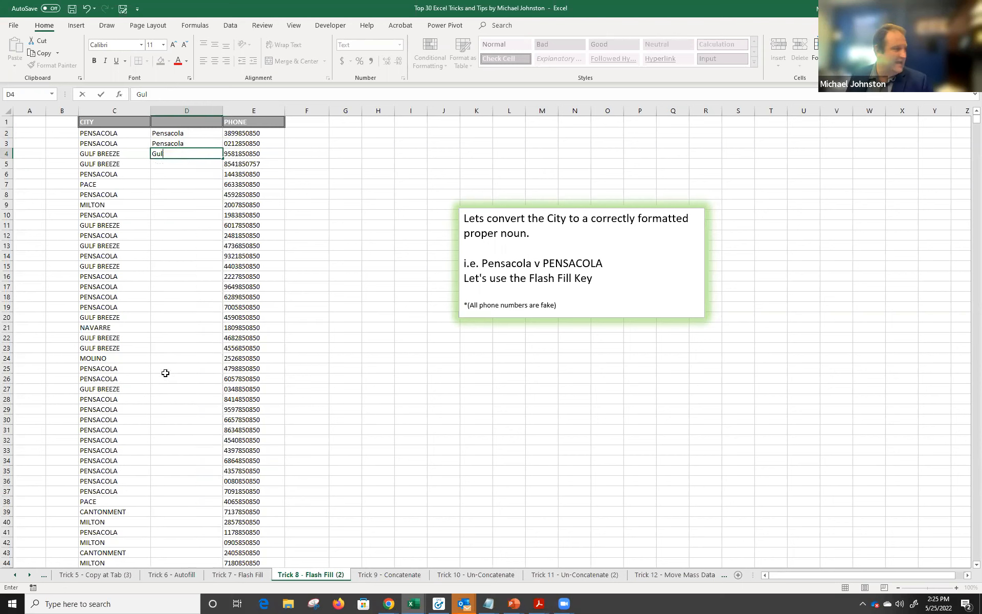
{"action": "key", "text": "BackSpace"}
{"action": "key", "text": "BackSpace"}
{"action": "key", "text": "BackSpace"}
{"action": "type", "text": "Gul"}
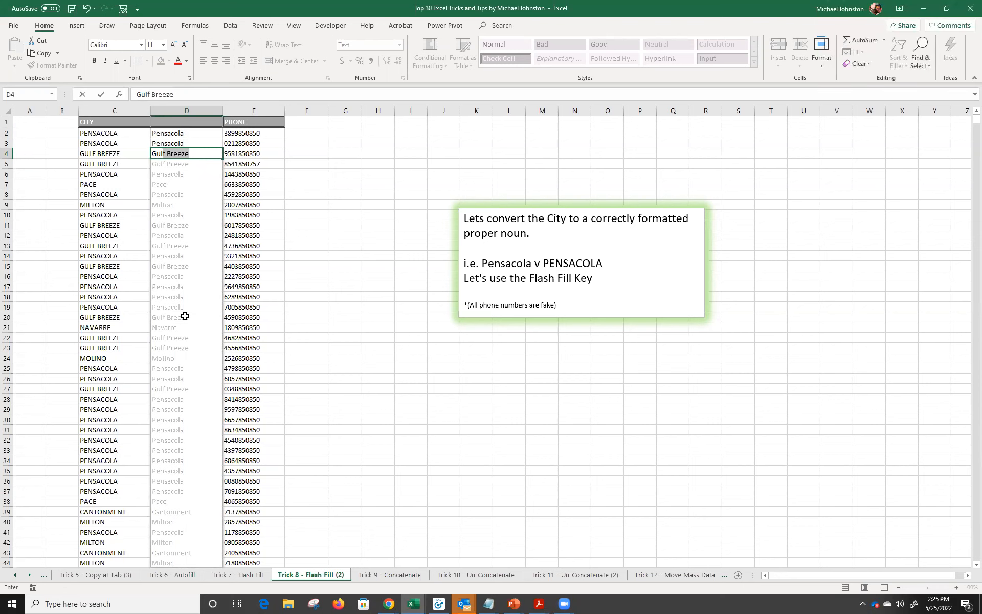
{"action": "key", "text": "Delete"}
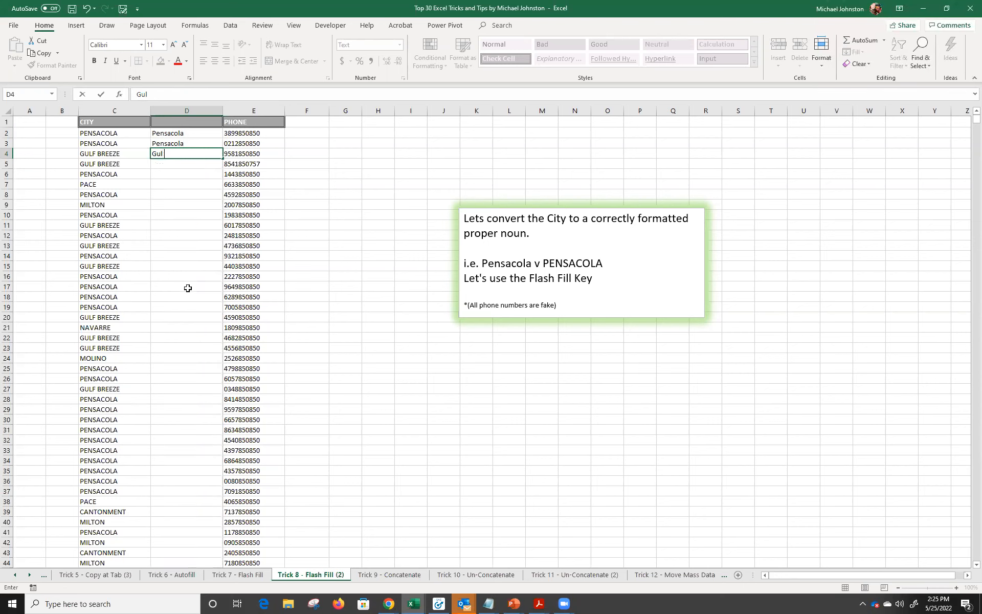
{"action": "type", "text": "f Breeez"}
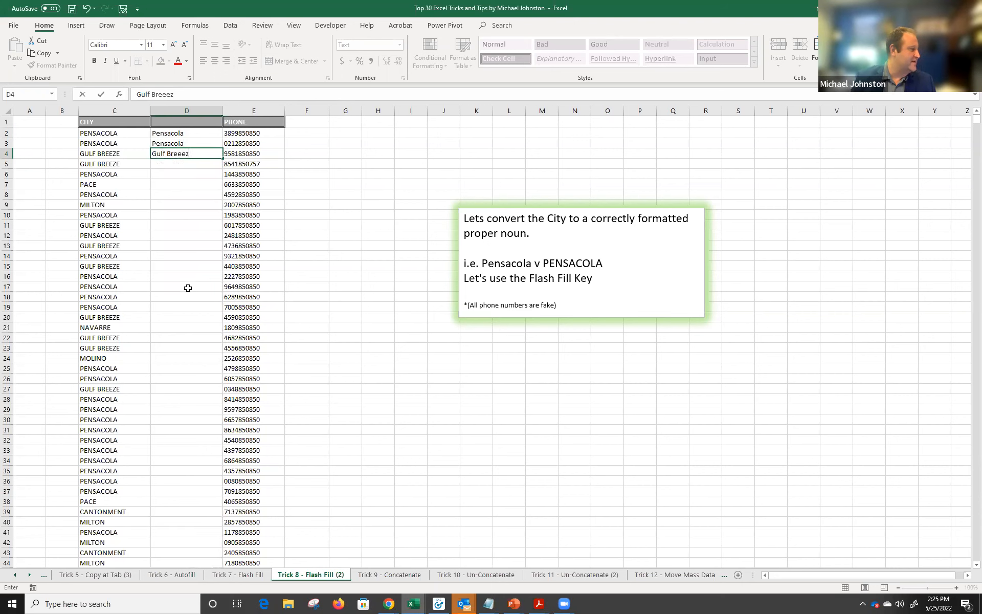
{"action": "key", "text": "BackSpace"}
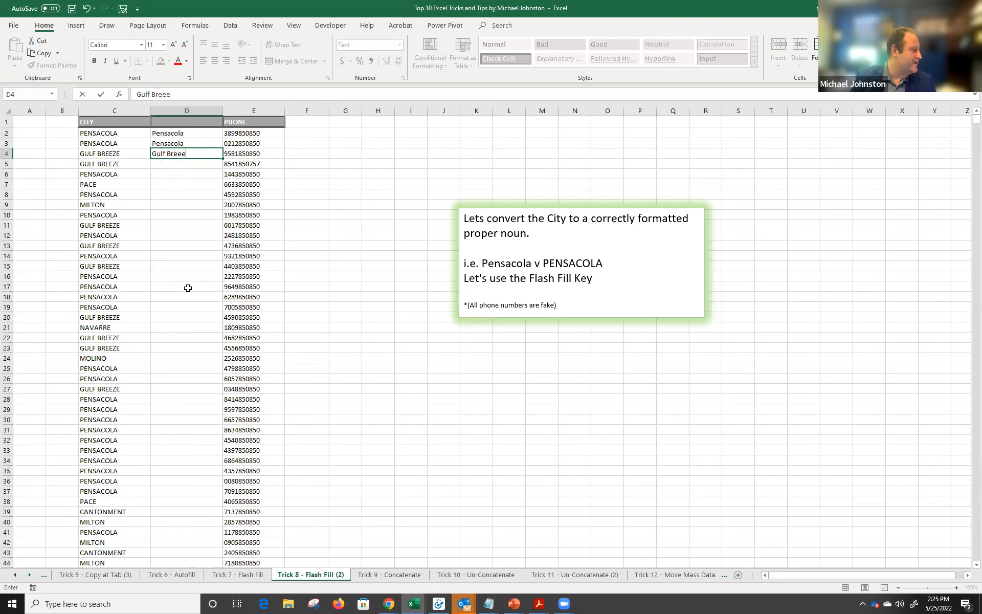
{"action": "type", "text": "ze"}
{"action": "key", "text": "Return"}
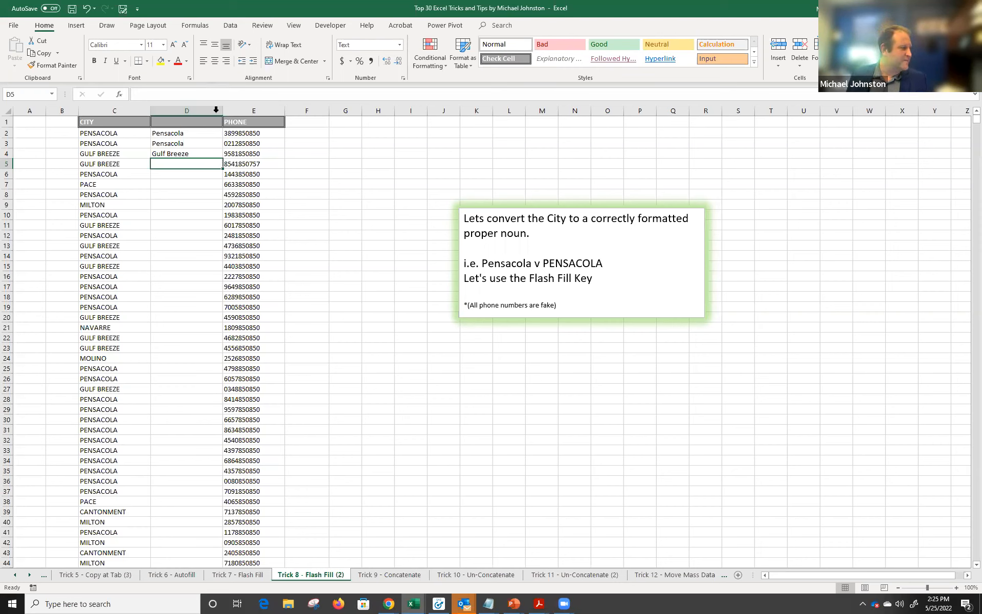
{"action": "left_click_drag", "start_coordinate": [122, 135], "coordinate": [164, 151]}
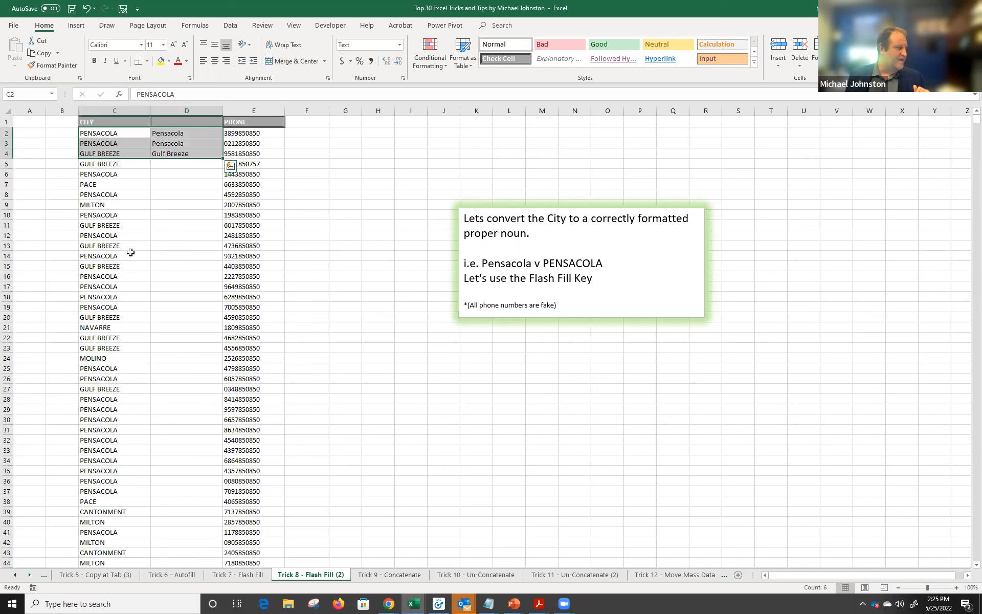
{"action": "left_click", "coordinate": [185, 117]}
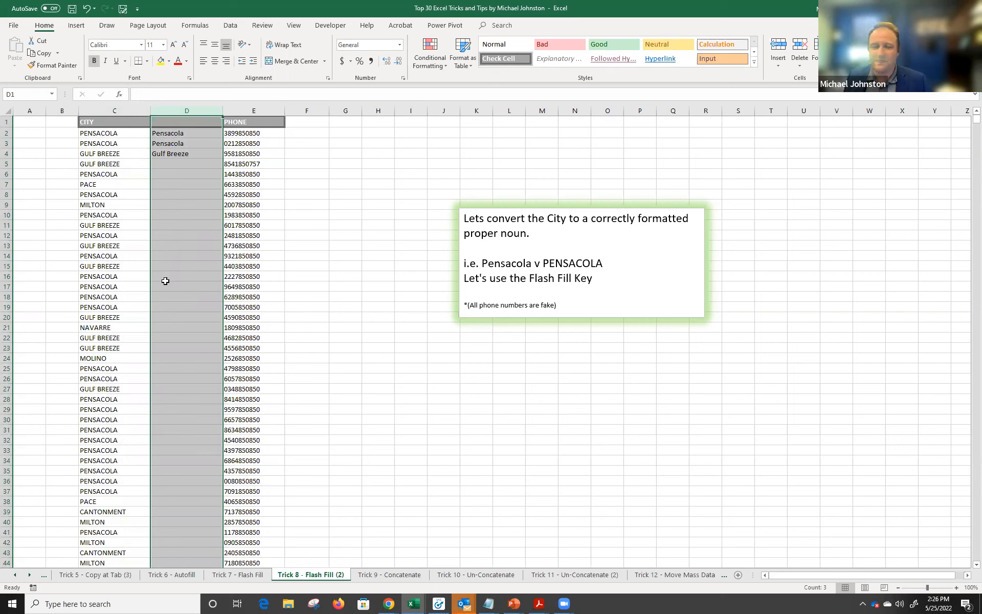
Flash Fill column D with proper-case cities, then open the Trick 9 - Concatenate sheet.
{"action": "left_click", "coordinate": [228, 26]}
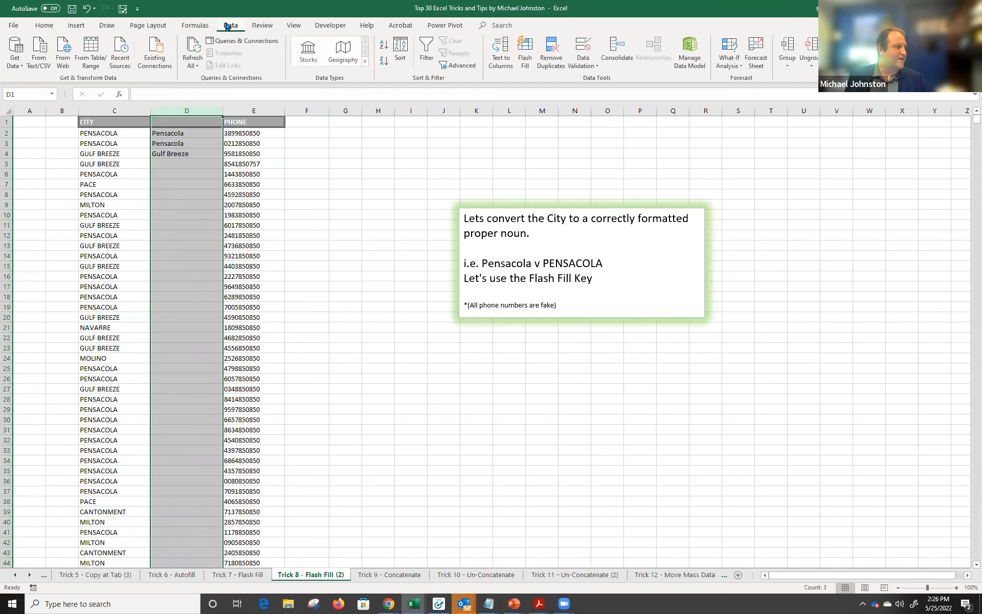
{"action": "left_click", "coordinate": [528, 52]}
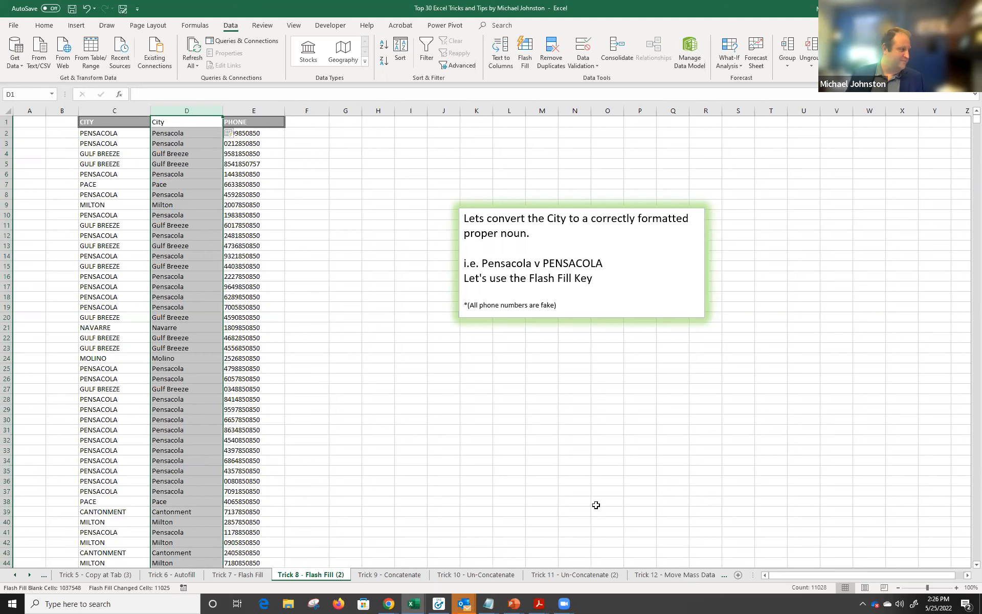
{"action": "left_click", "coordinate": [390, 574]}
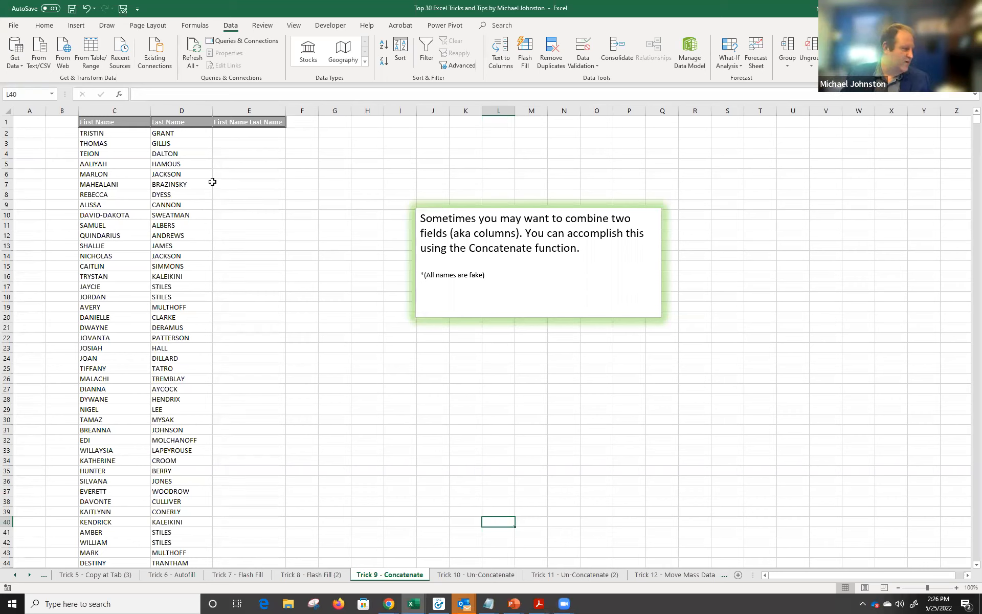
{"action": "left_click", "coordinate": [260, 134]}
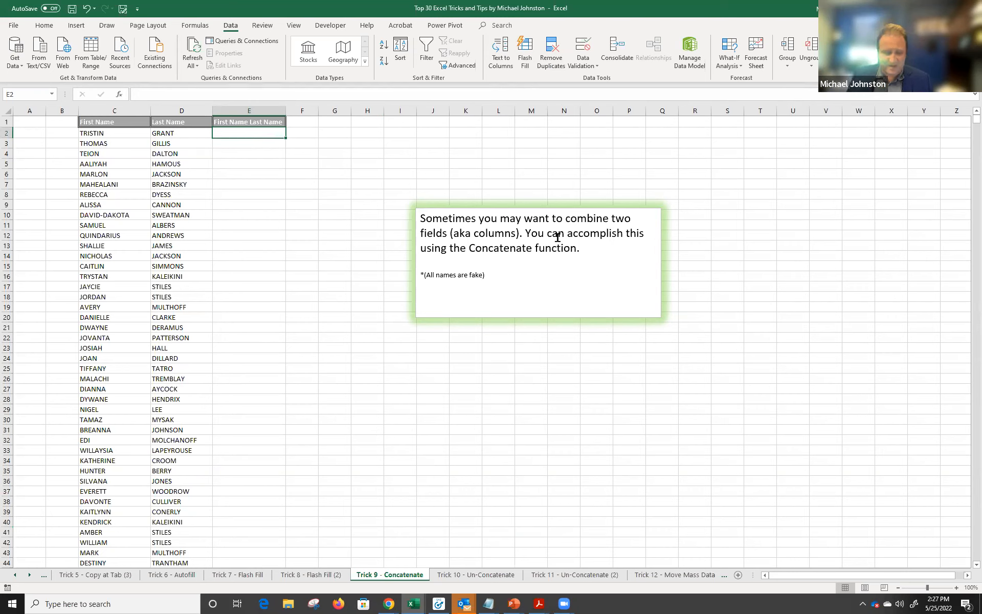
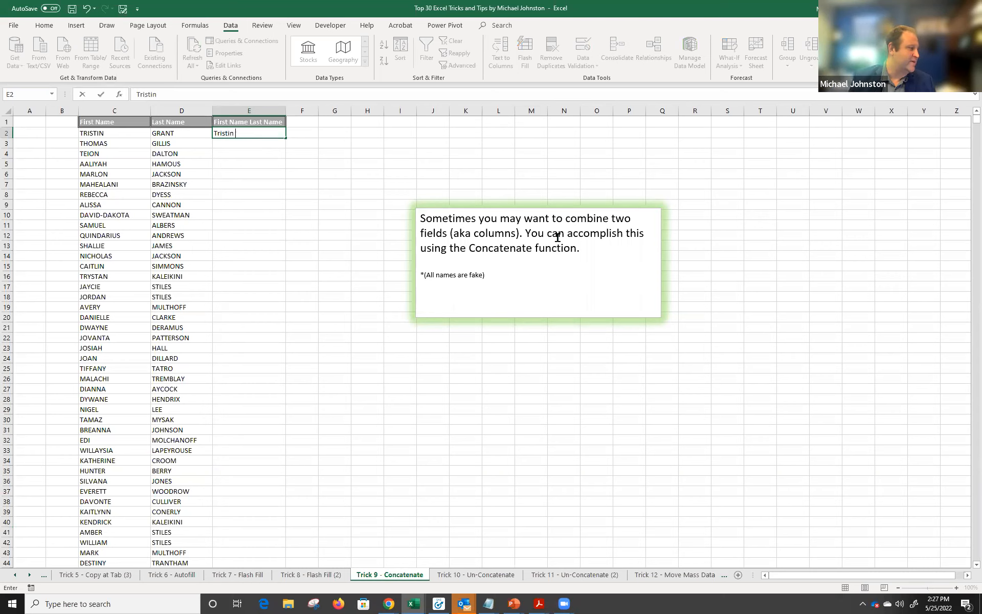
{"action": "type", "text": "Grant"}
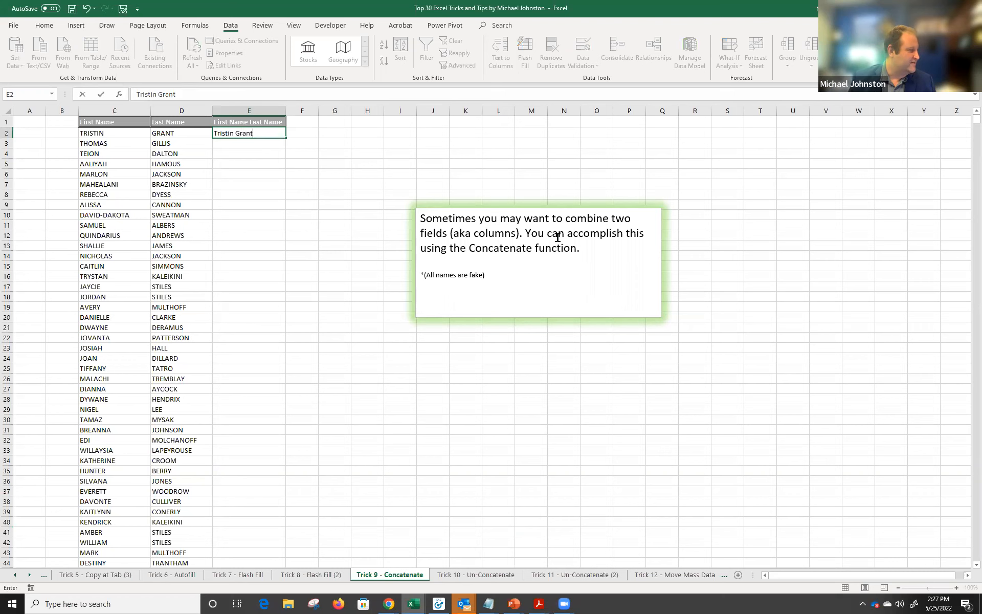
{"action": "key", "text": "Return"}
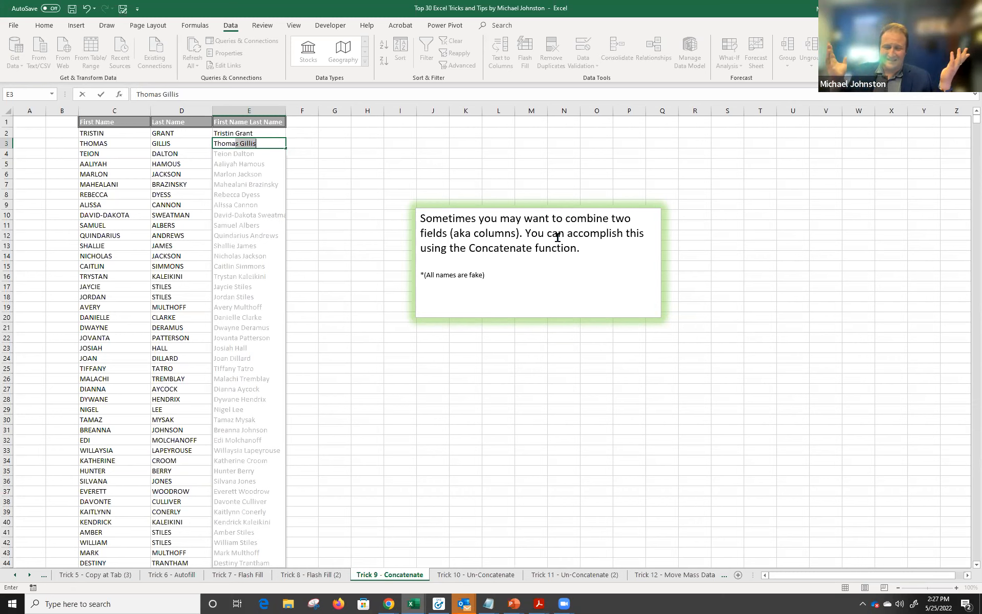
{"action": "key", "text": "Return"}
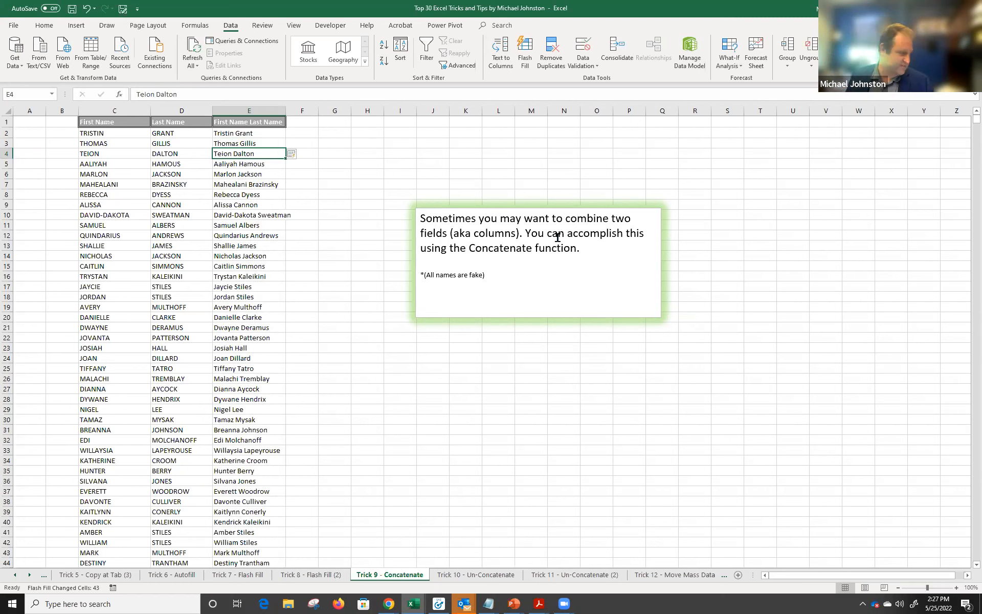
{"action": "left_click", "coordinate": [225, 144]}
{"action": "left_click", "coordinate": [233, 132]}
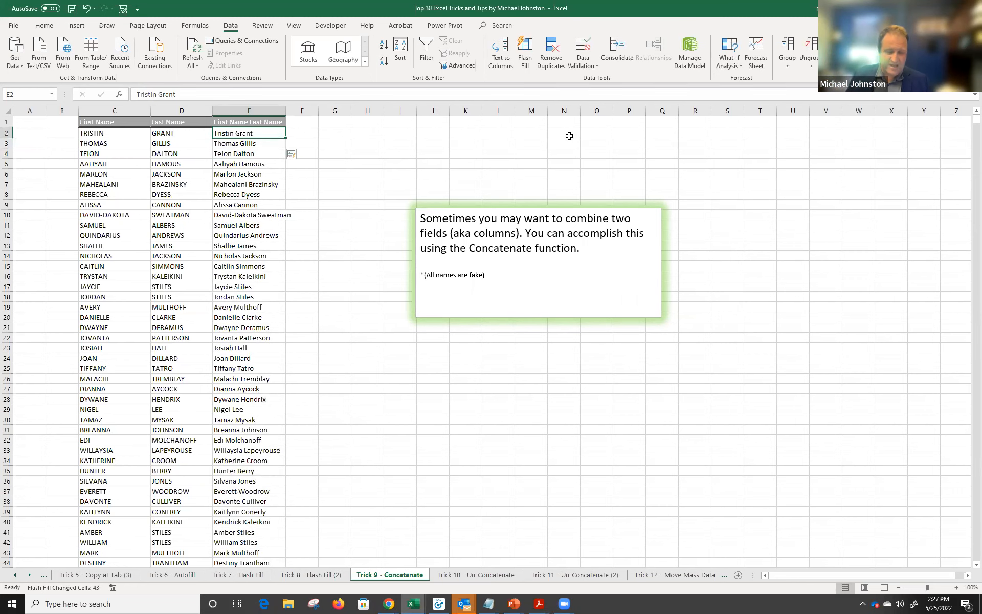
{"action": "key", "text": "ctrl+shift+Down"}
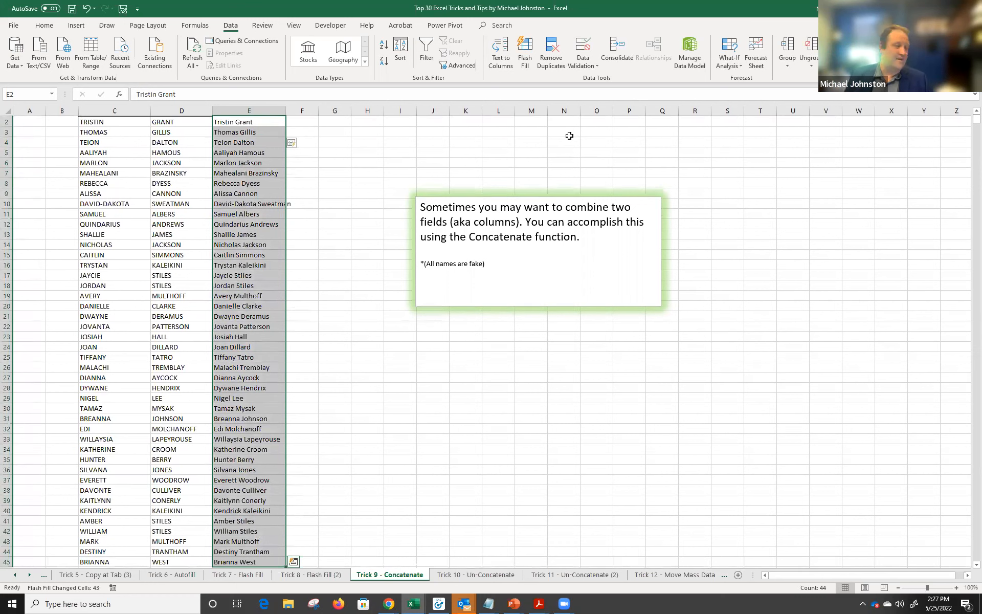
{"action": "key", "text": "Delete"}
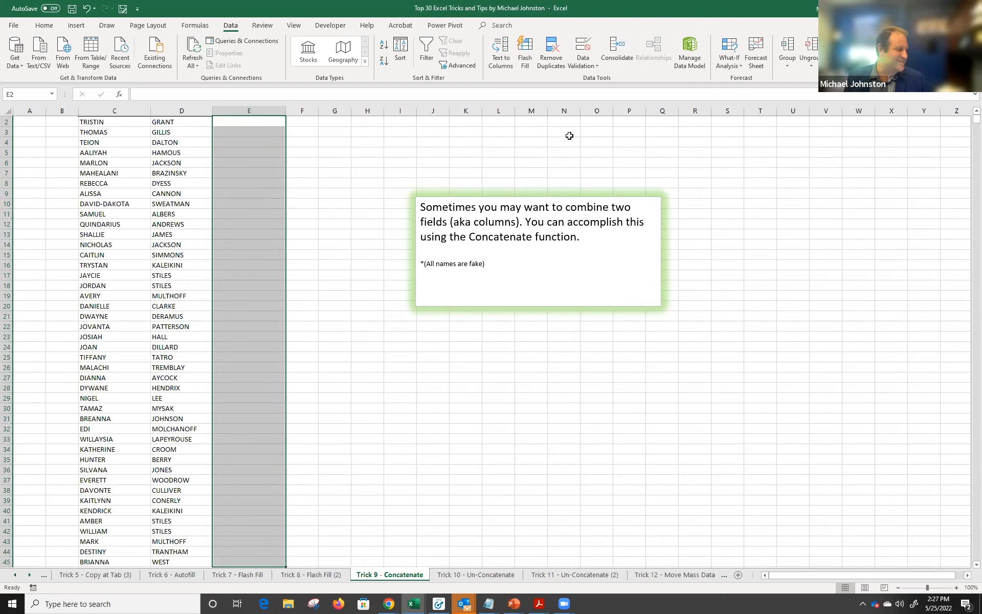
Begin a formula with = in cell E2 and bring up the Insert Function dialog.
{"action": "key", "text": "Up"}
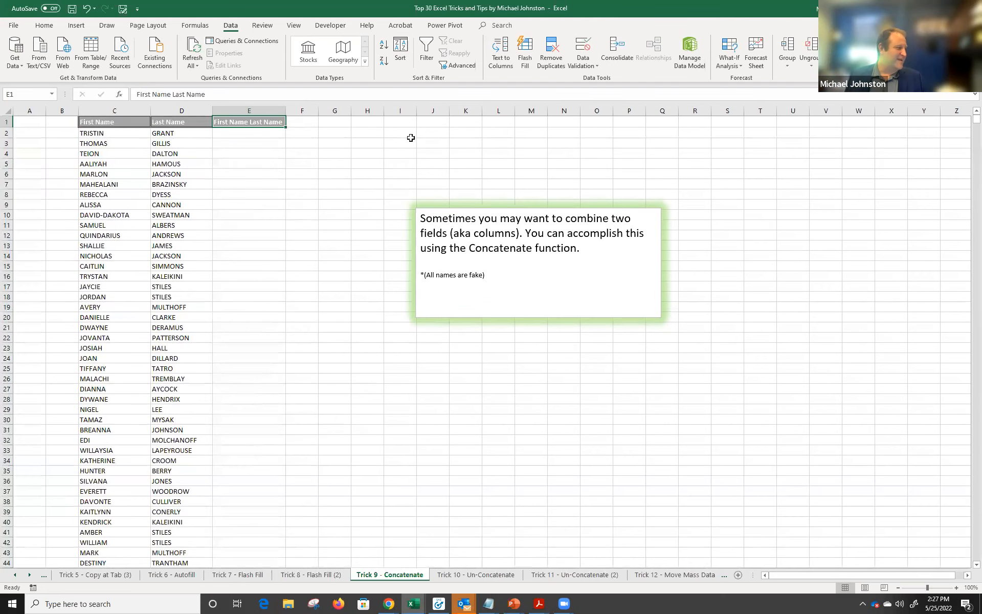
{"action": "left_click", "coordinate": [251, 134]}
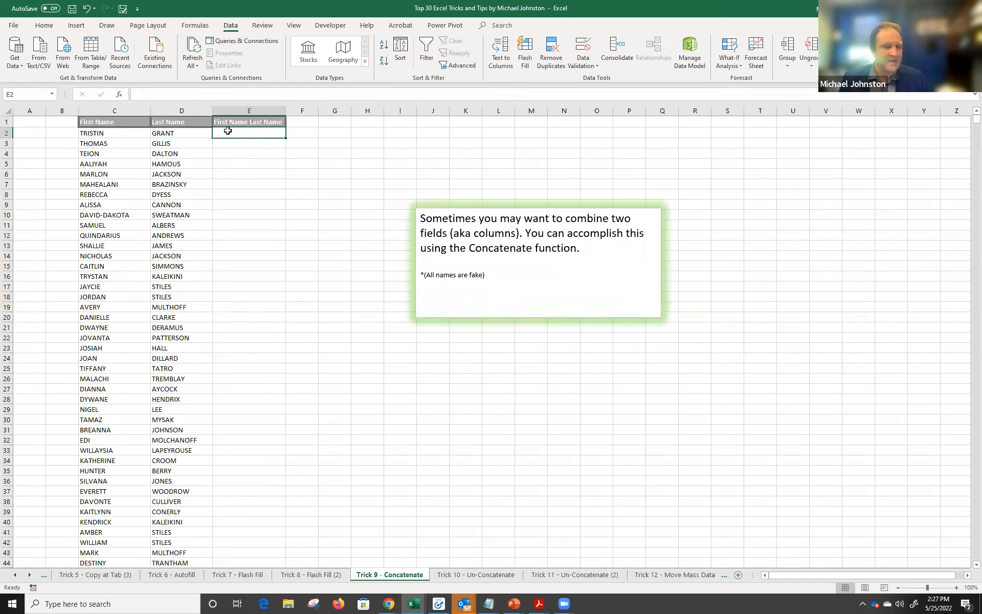
{"action": "type", "text": "="}
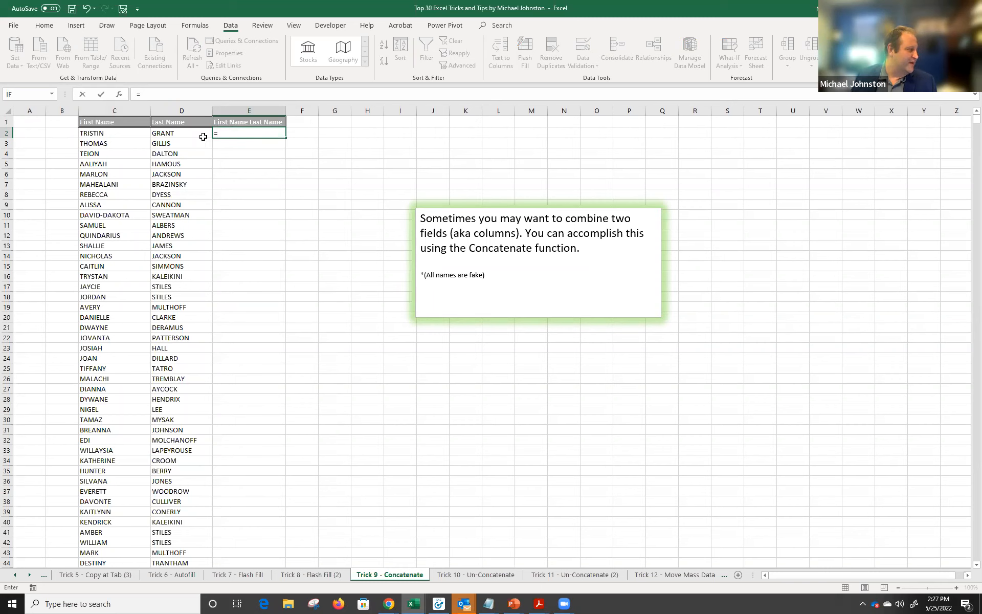
{"action": "left_click", "coordinate": [119, 95]}
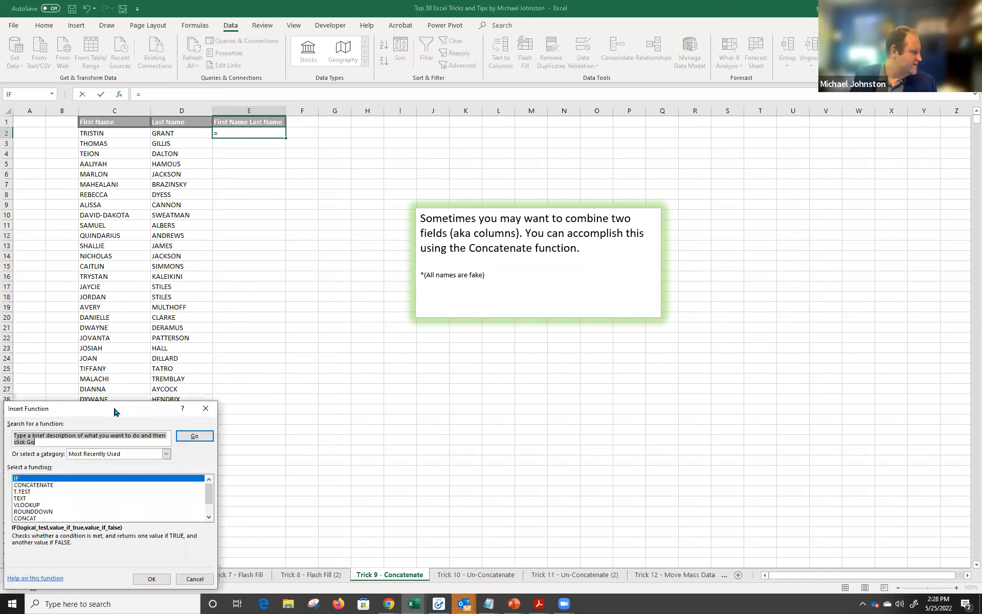
Search for 'Concate' and insert the CONCATENATE function into E2.
{"action": "left_click_drag", "start_coordinate": [113, 405], "coordinate": [315, 195]}
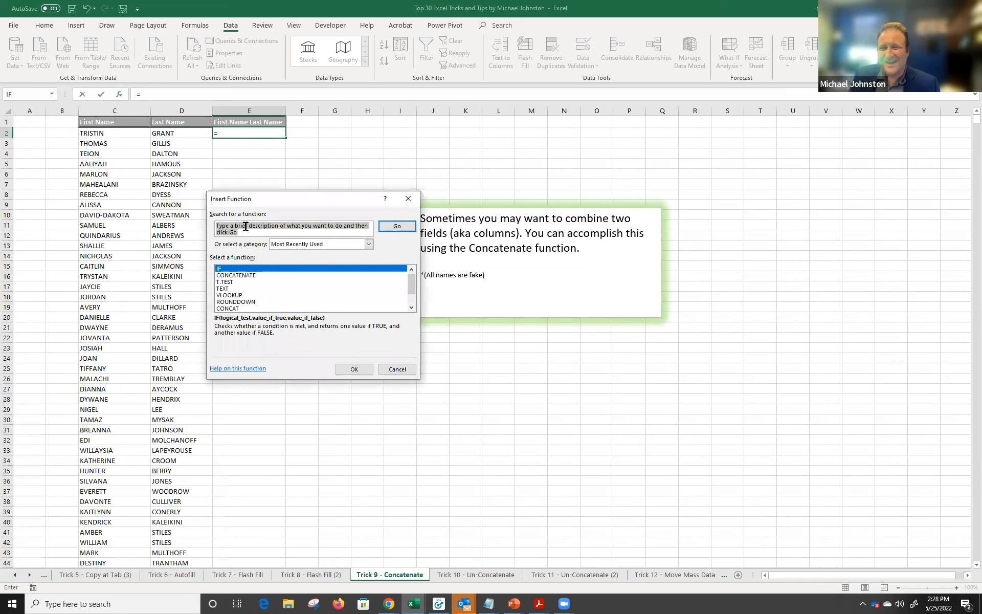
{"action": "type", "text": "Concate"}
{"action": "key", "text": "Return"}
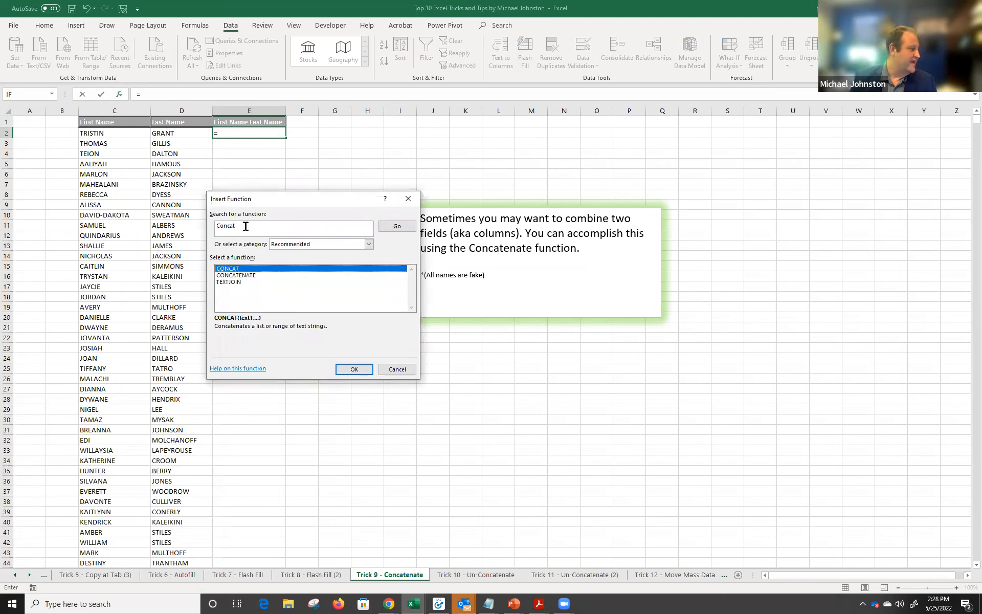
{"action": "left_click", "coordinate": [244, 275]}
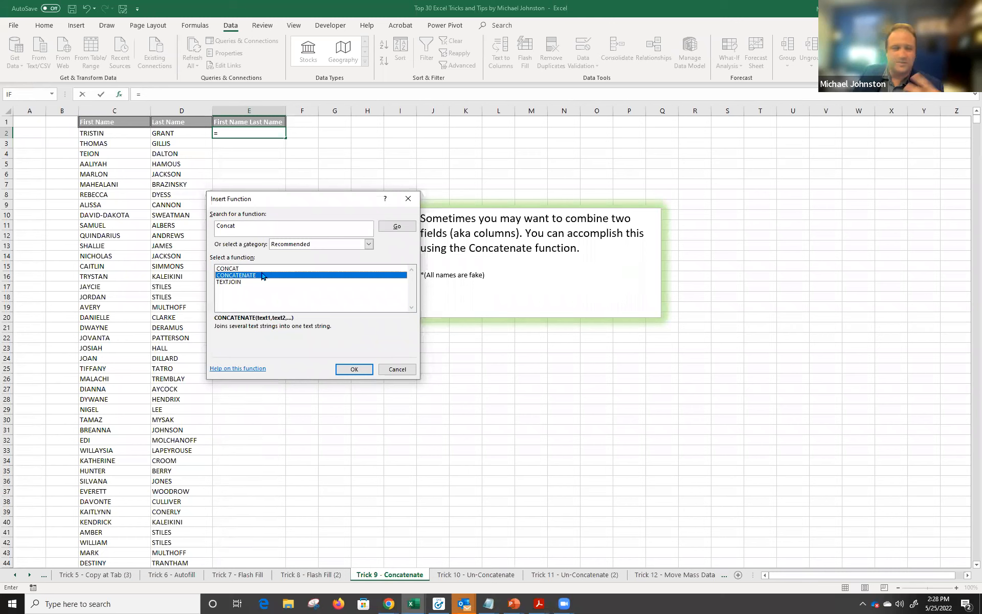
{"action": "left_click", "coordinate": [357, 369]}
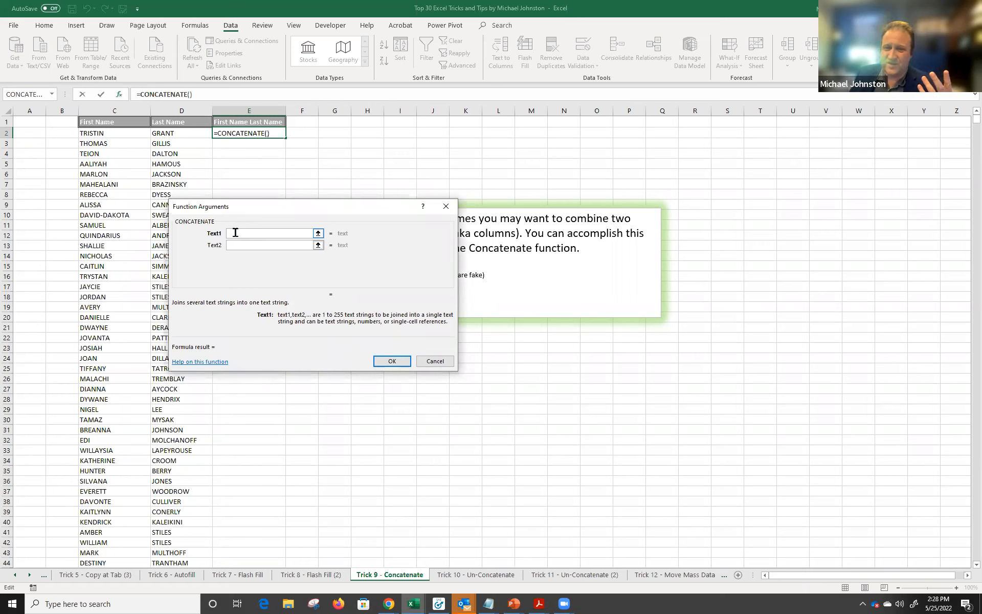
{"action": "left_click", "coordinate": [108, 134]}
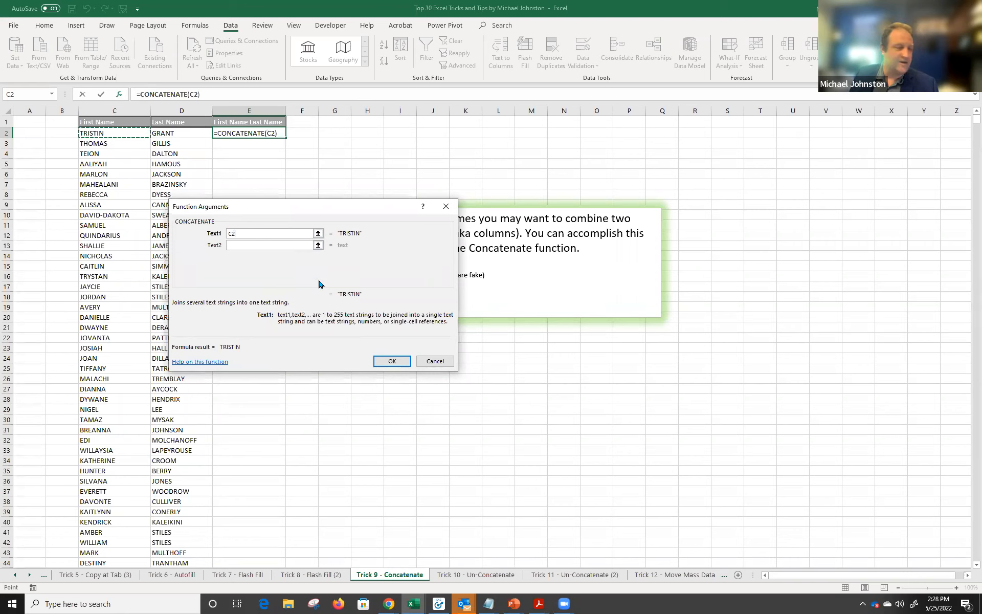
{"action": "left_click", "coordinate": [254, 246]}
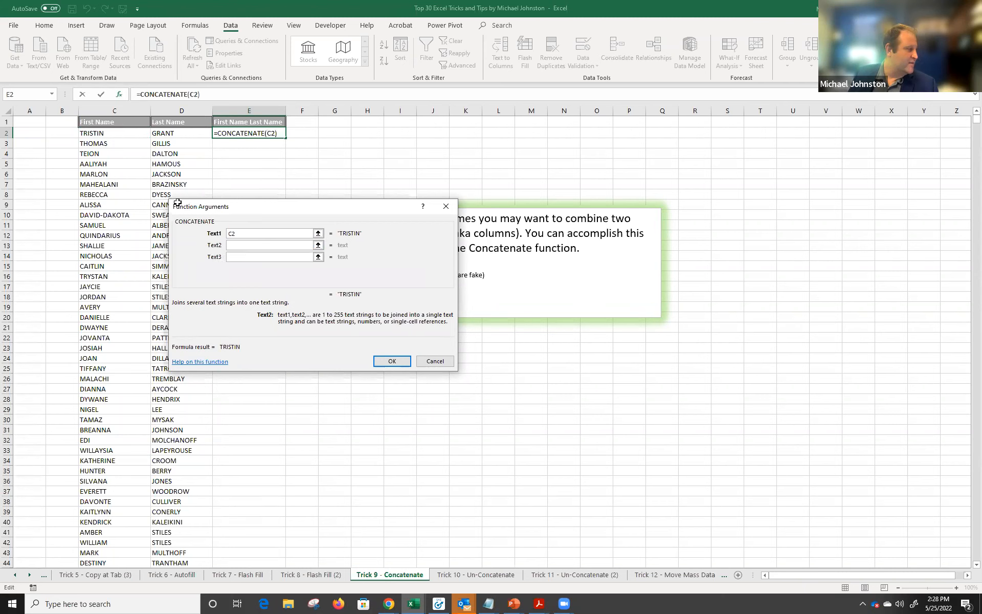
{"action": "left_click", "coordinate": [171, 133]}
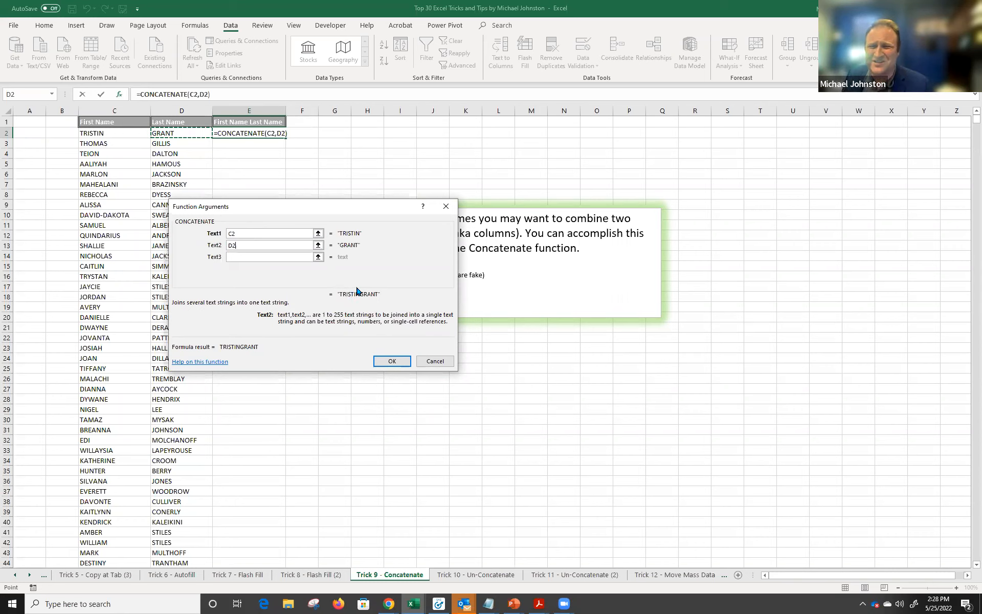
{"action": "double_click", "coordinate": [247, 247]}
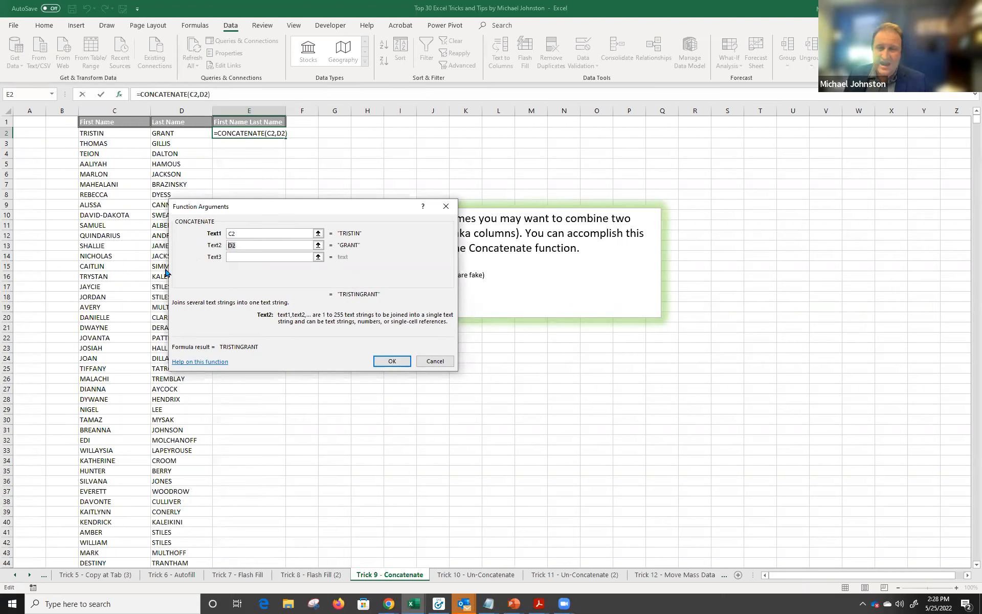
{"action": "key", "text": "BackSpace"}
{"action": "type", "text": "\" \""}
{"action": "left_click", "coordinate": [250, 257]}
{"action": "left_click", "coordinate": [177, 133]}
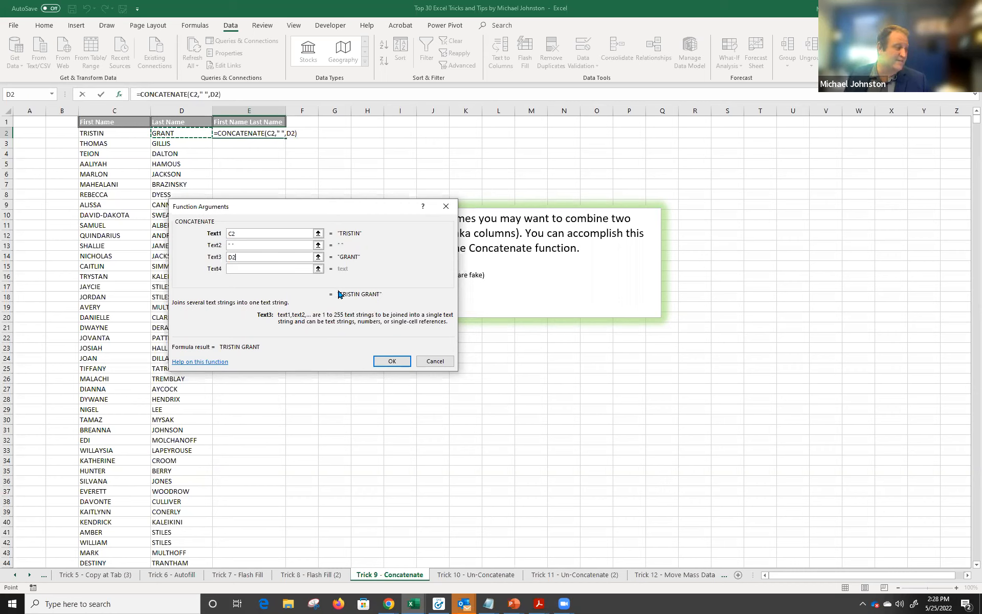
{"action": "left_click", "coordinate": [387, 361]}
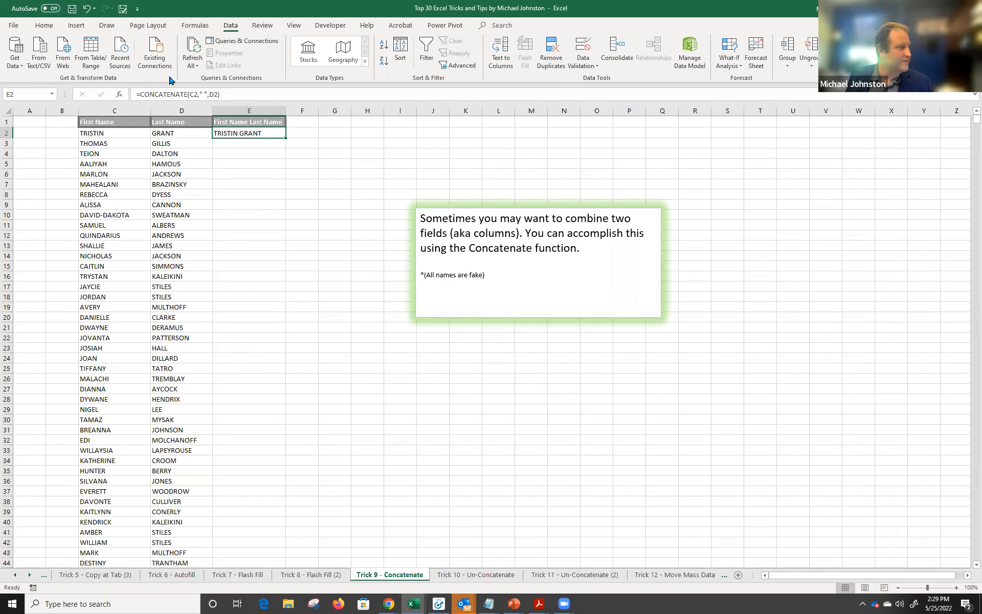
Review E2's CONCATENATE formula and its references without changing it.
{"action": "left_click_drag", "start_coordinate": [221, 95], "coordinate": [170, 94]}
{"action": "left_click_drag", "start_coordinate": [140, 96], "coordinate": [131, 97]}
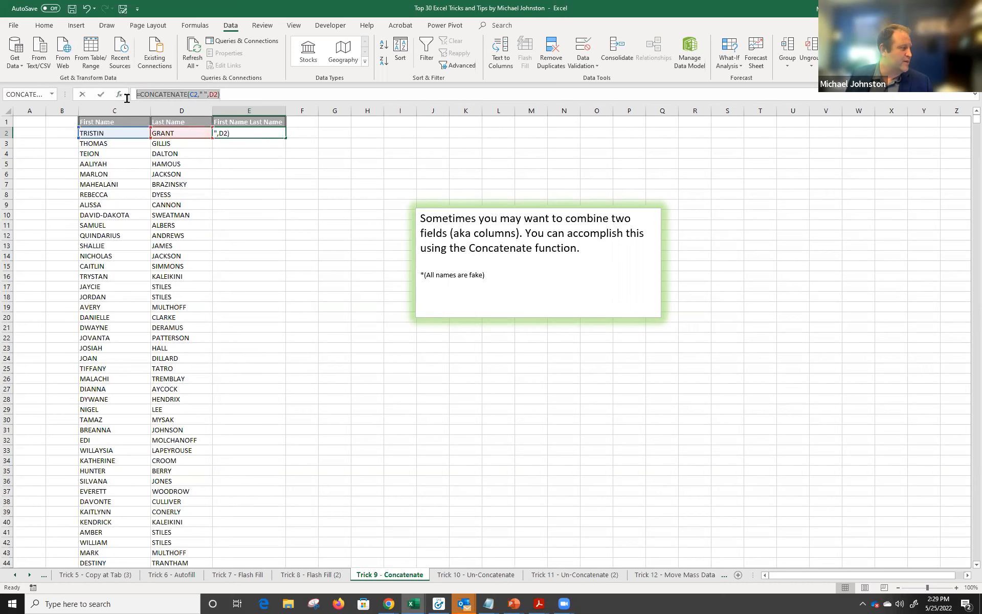
{"action": "key", "text": "Escape"}
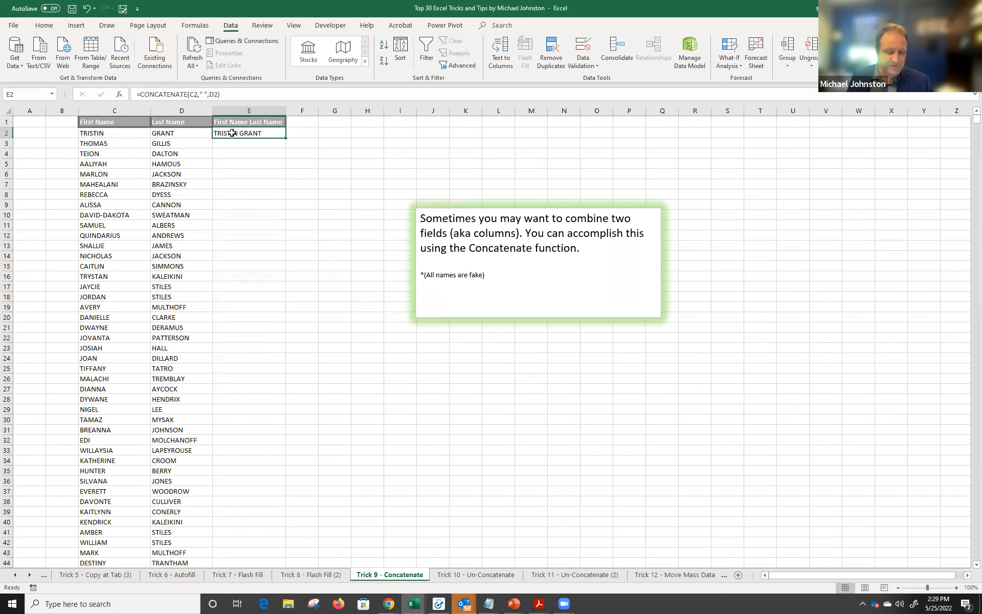
{"action": "double_click", "coordinate": [232, 133]}
{"action": "key", "text": "Escape"}
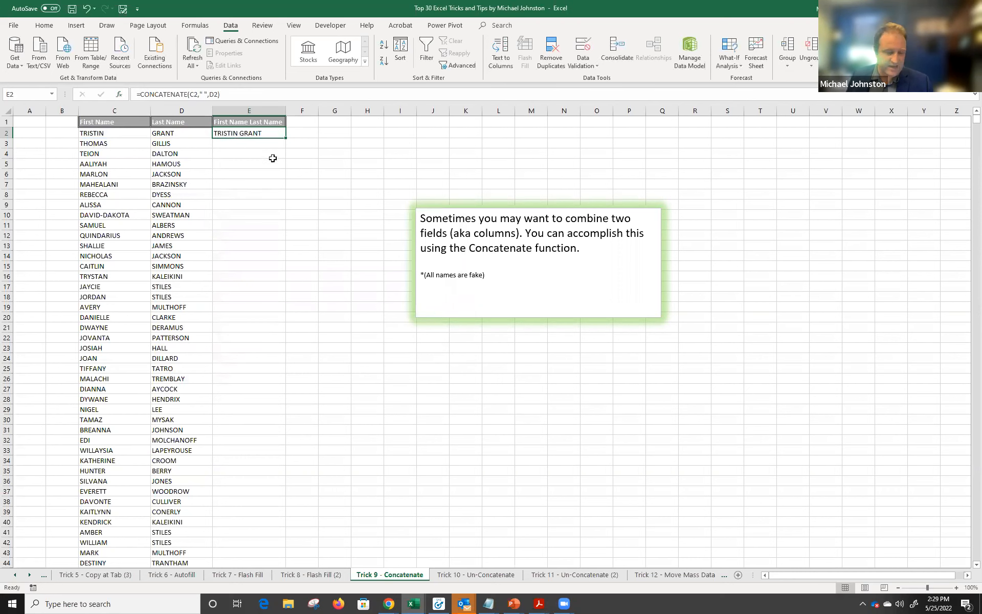
{"action": "double_click", "coordinate": [253, 135]}
{"action": "key", "text": "Escape"}
{"action": "left_click", "coordinate": [233, 95]}
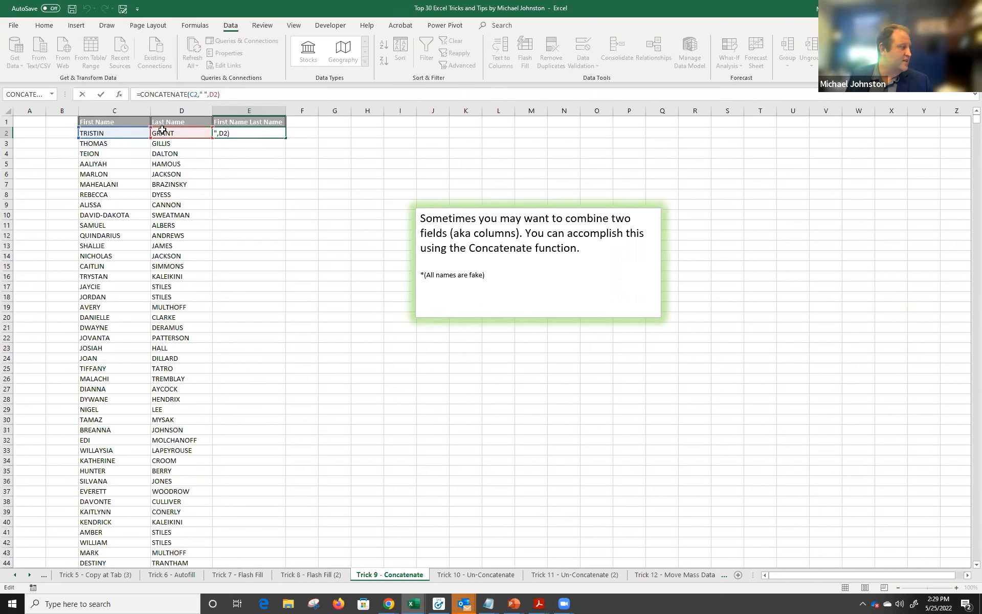
{"action": "key", "text": "Escape"}
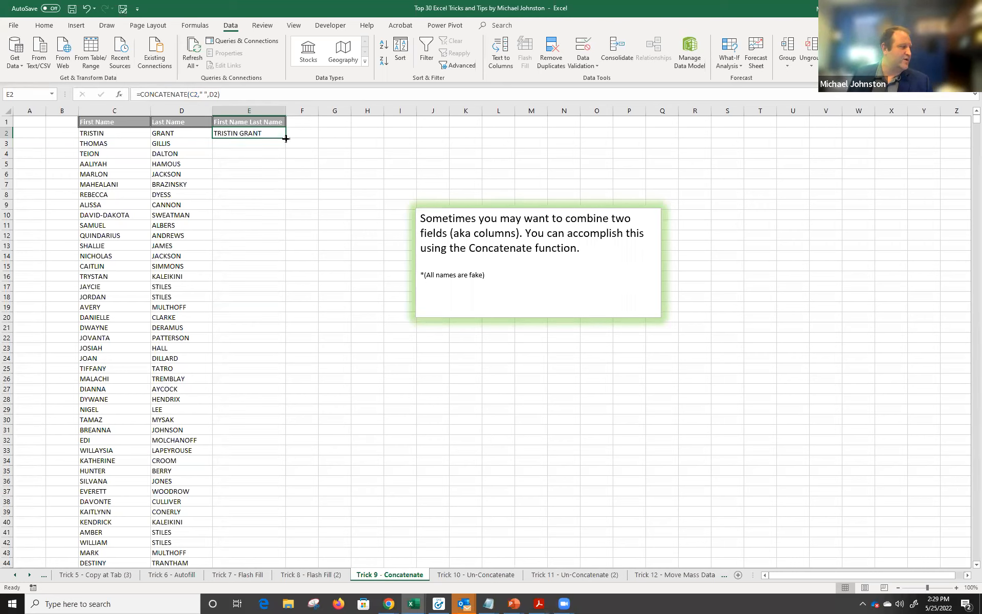
Fill the formula down column E, spot-check E3, E5, E7 and E10, then go to Trick 10.
{"action": "double_click", "coordinate": [285, 138]}
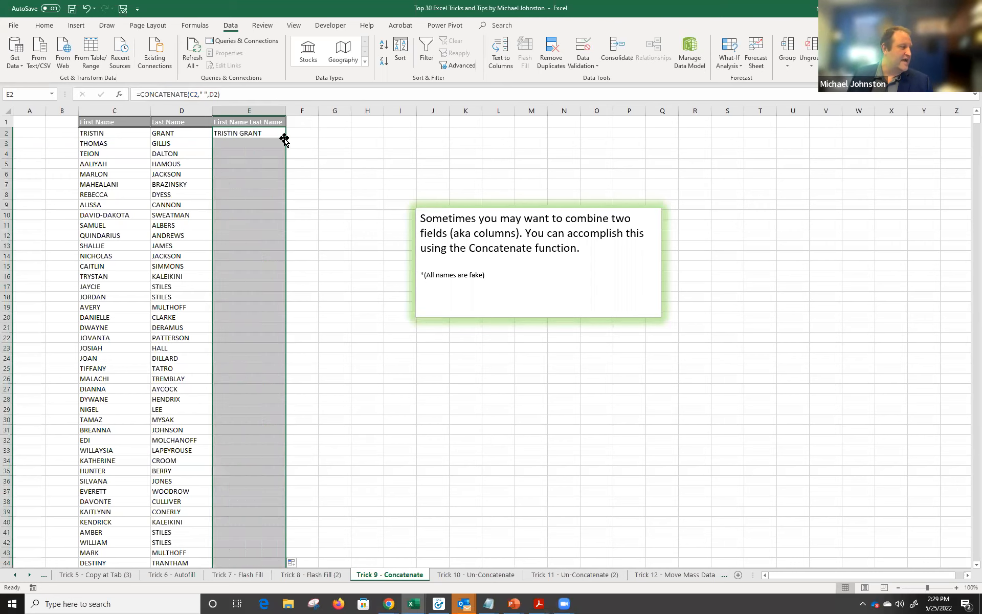
{"action": "left_click", "coordinate": [257, 142]}
{"action": "left_click", "coordinate": [252, 162]}
{"action": "double_click", "coordinate": [252, 163]}
{"action": "left_click", "coordinate": [246, 184]}
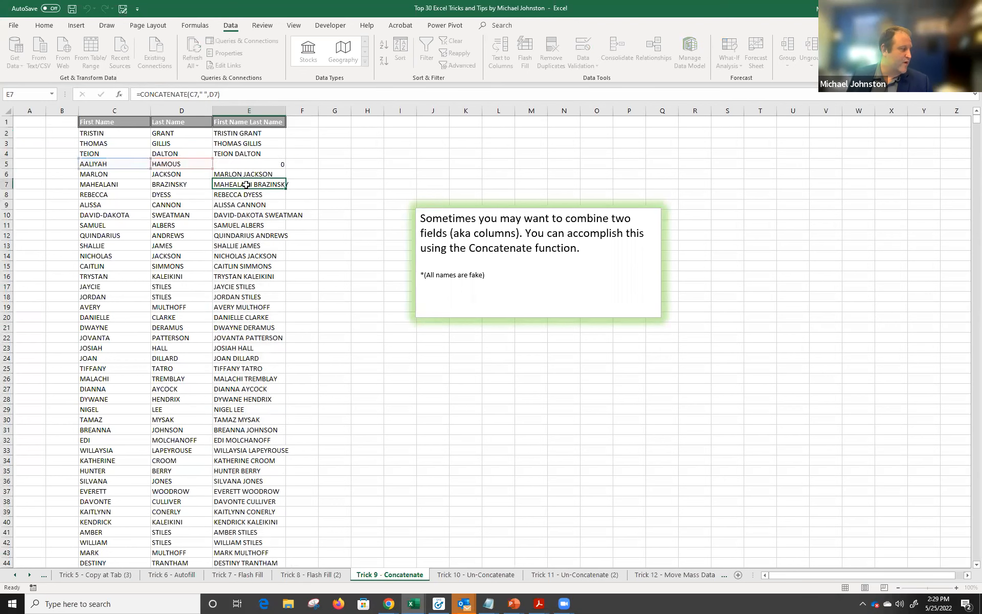
{"action": "double_click", "coordinate": [245, 184]}
{"action": "left_click", "coordinate": [243, 218]}
{"action": "double_click", "coordinate": [242, 218]}
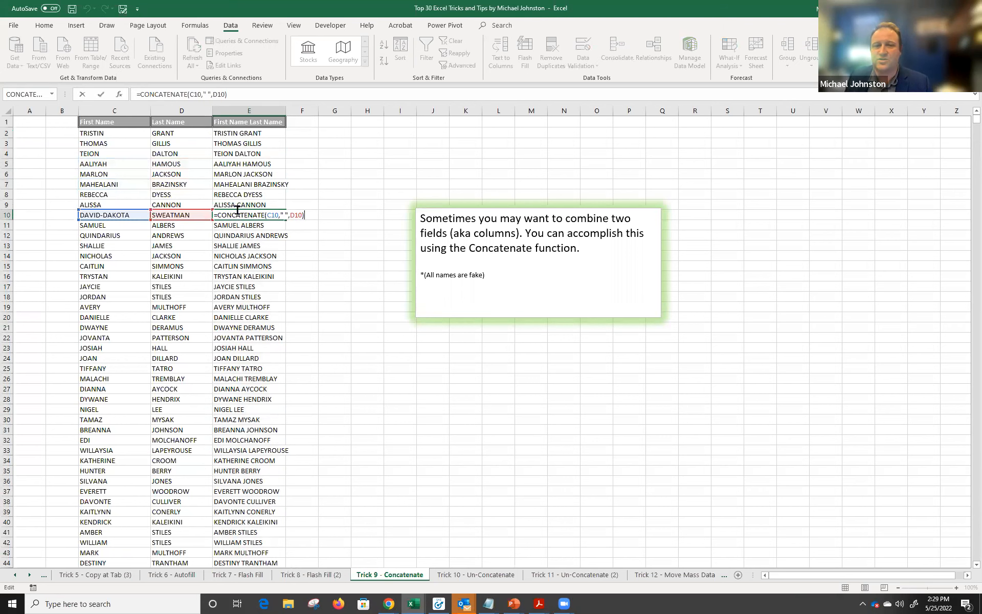
{"action": "key", "text": "Escape"}
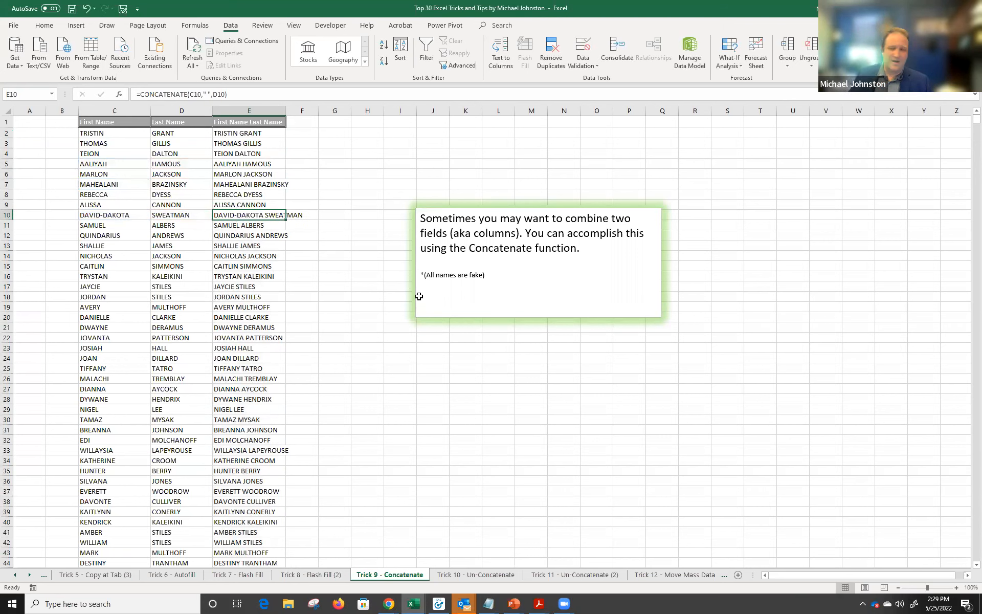
{"action": "left_click", "coordinate": [475, 574]}
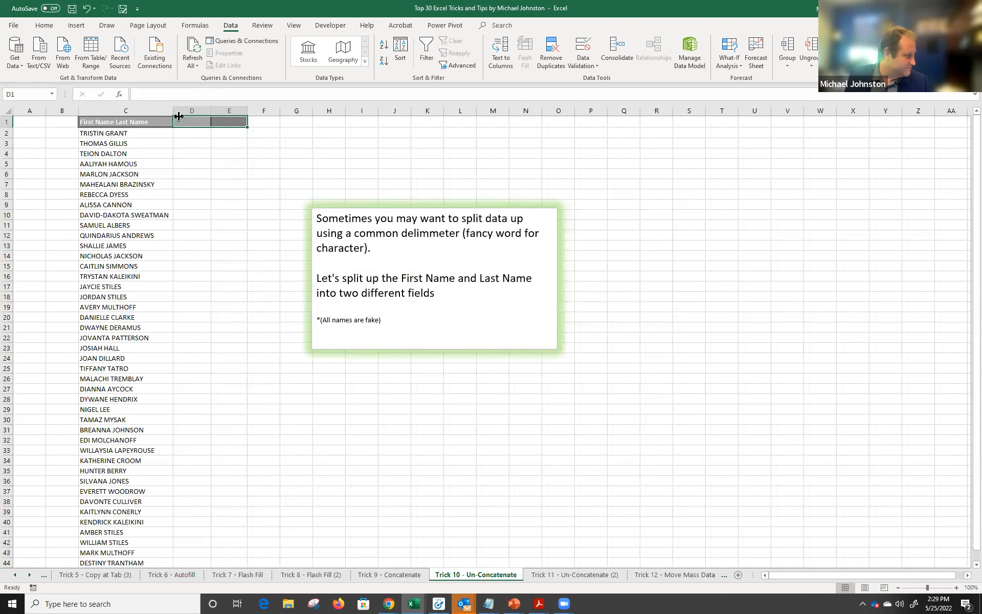
Point out the full names in C2 and C3, then select all of column C.
{"action": "left_click", "coordinate": [115, 135]}
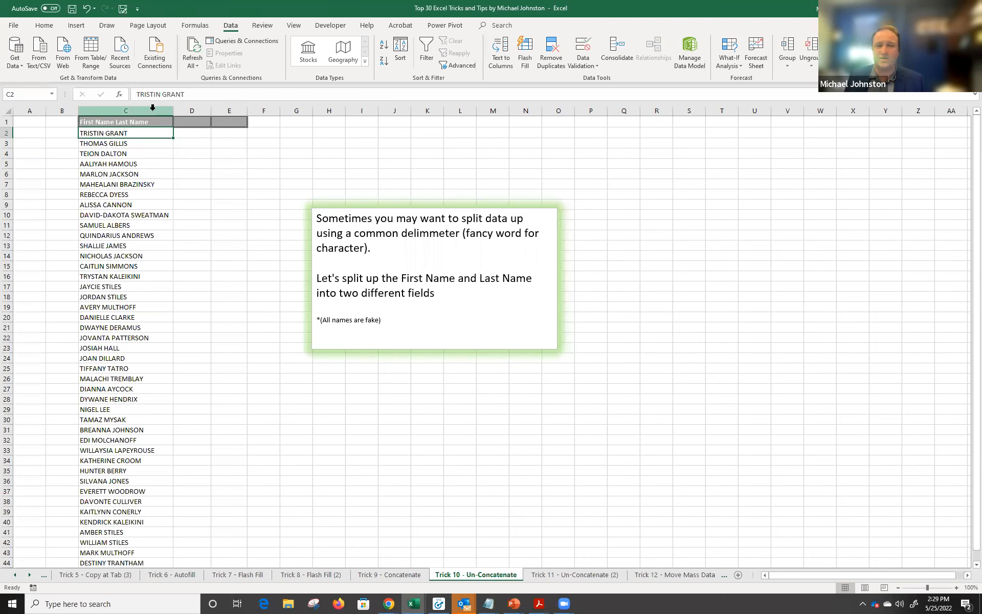
{"action": "left_click", "coordinate": [589, 574]}
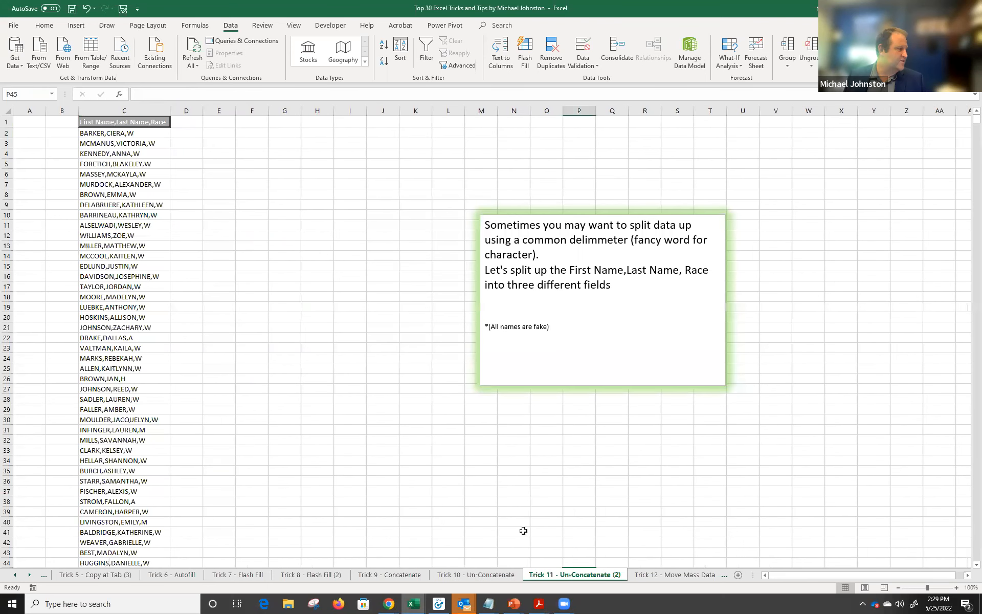
{"action": "left_click", "coordinate": [496, 574]}
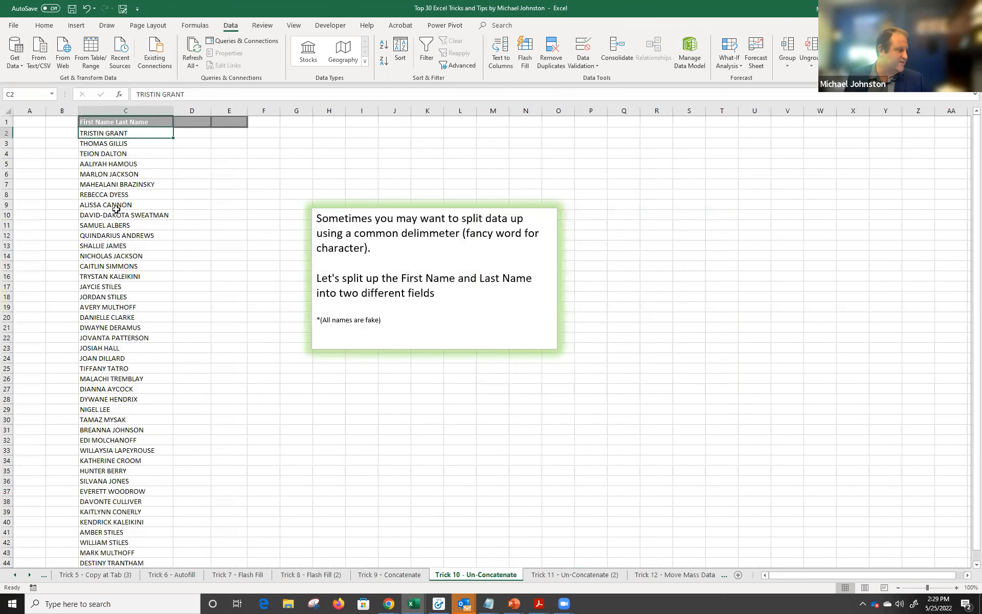
{"action": "left_click", "coordinate": [113, 143]}
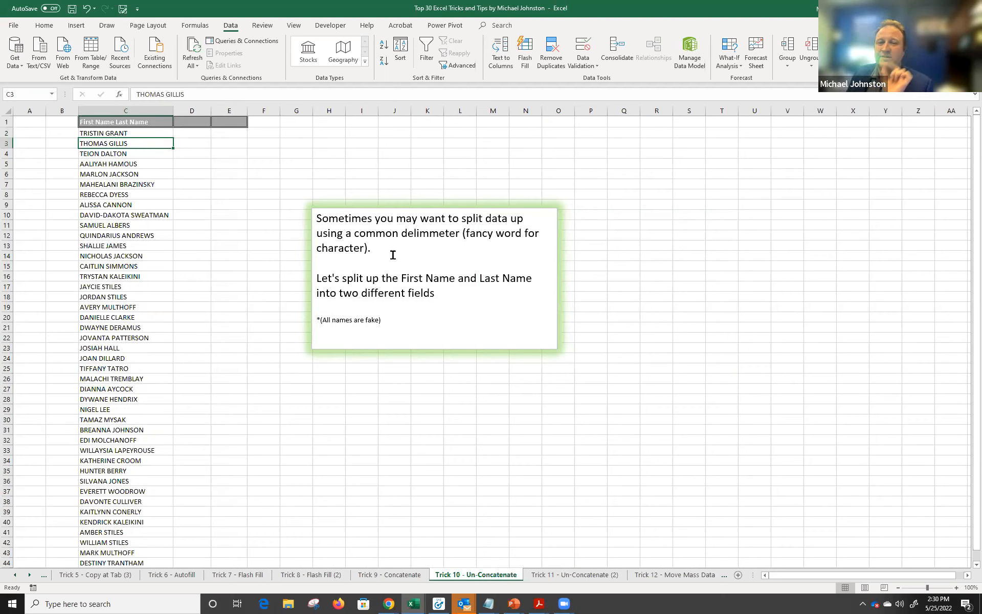
{"action": "left_click", "coordinate": [141, 111]}
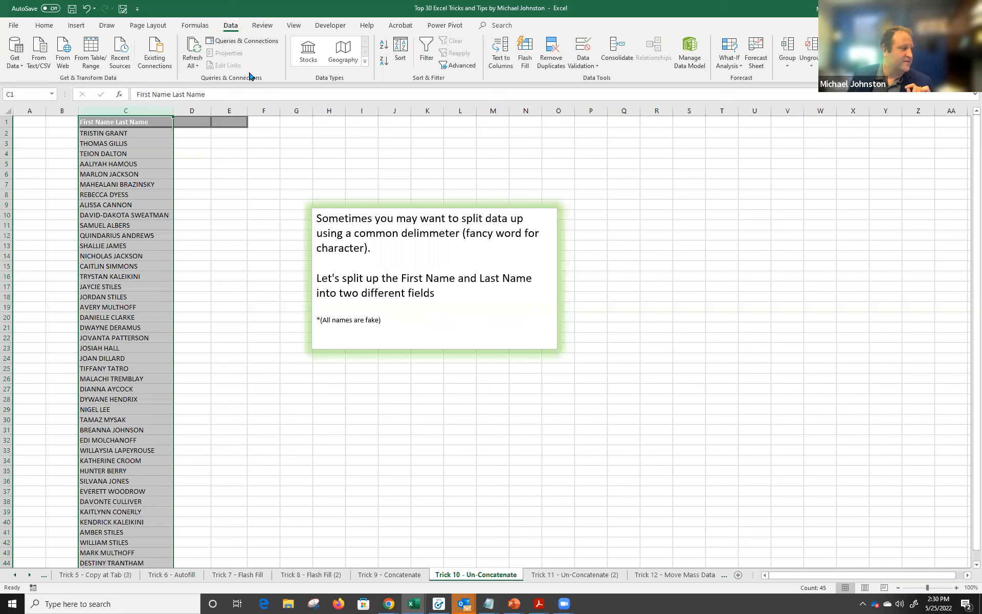
Split column C with Text to Columns, delimited by Space instead of Tab, overwriting existing cells.
{"action": "left_click", "coordinate": [501, 56]}
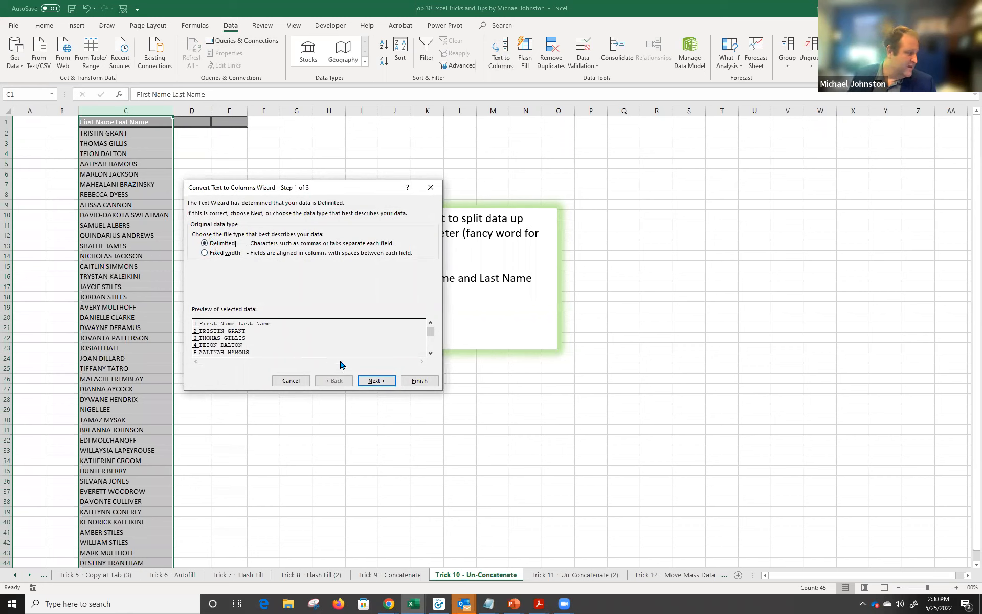
{"action": "left_click", "coordinate": [377, 381]}
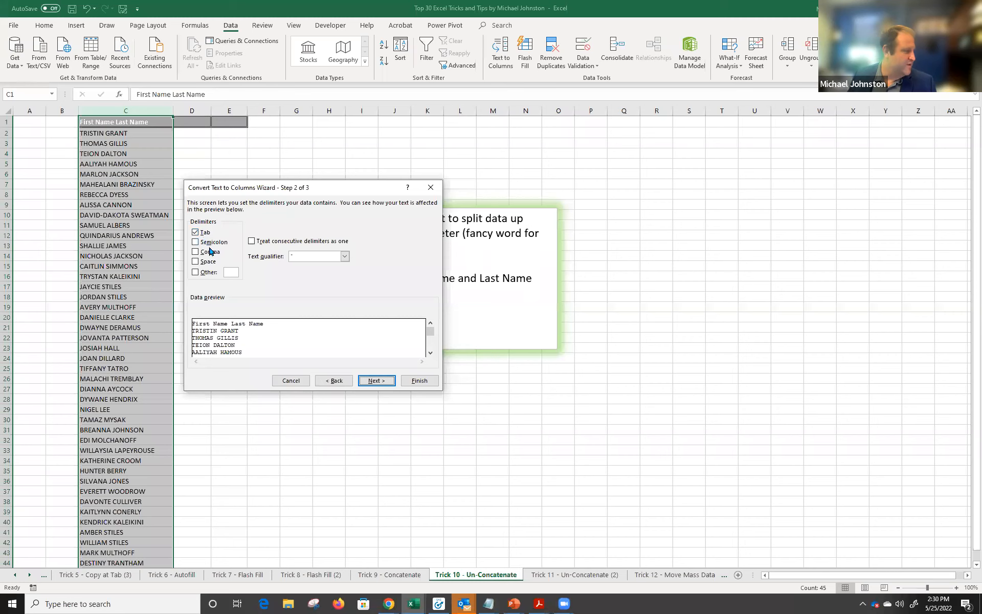
{"action": "left_click", "coordinate": [204, 232]}
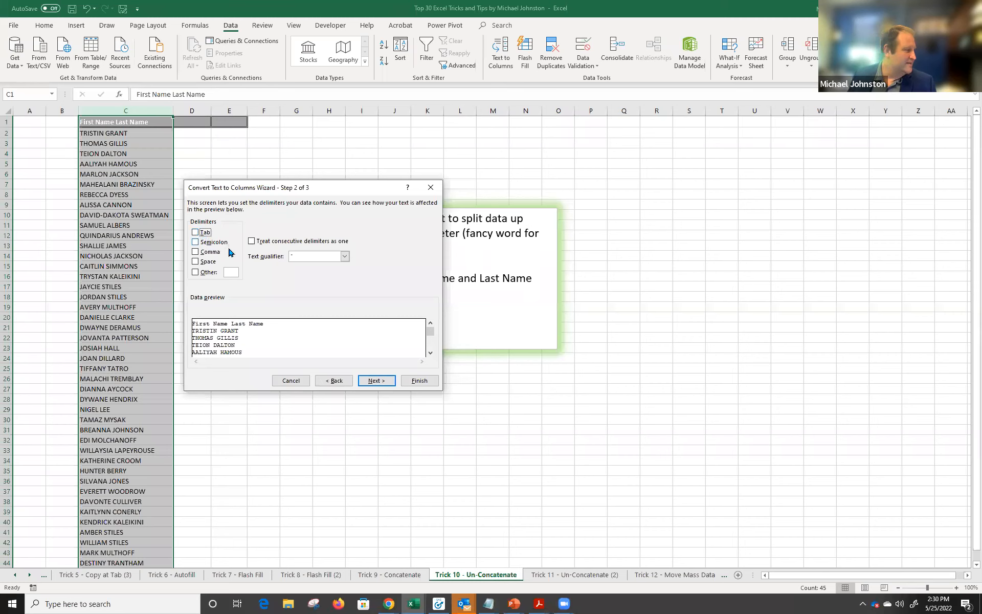
{"action": "left_click", "coordinate": [203, 262]}
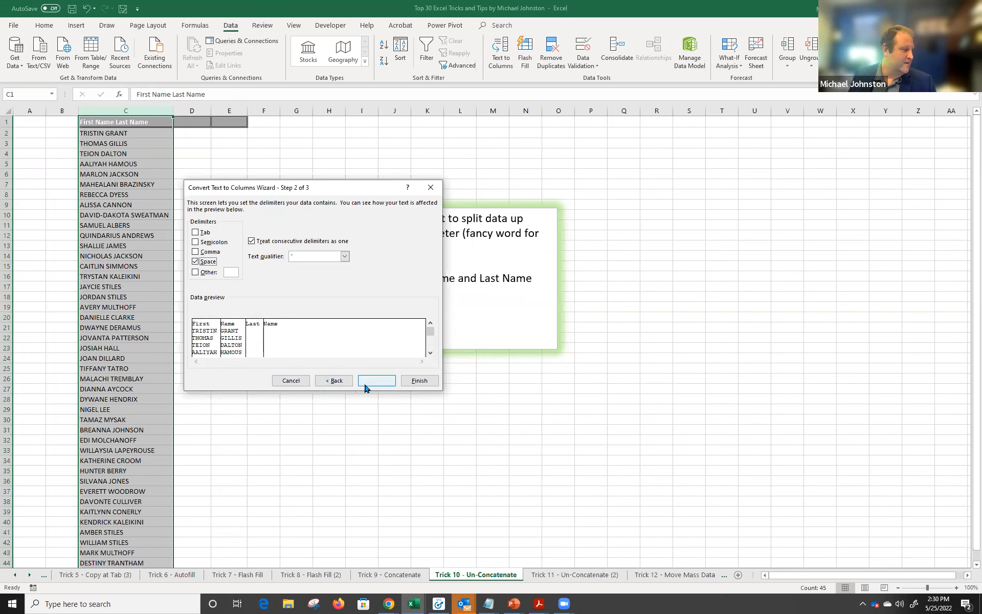
{"action": "left_click", "coordinate": [425, 381]}
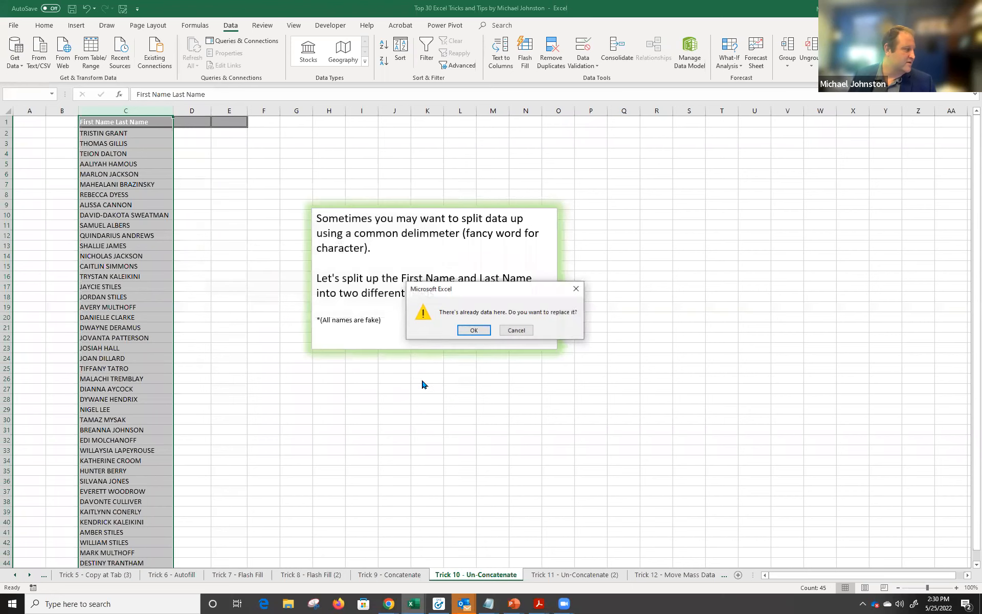
{"action": "left_click", "coordinate": [472, 331]}
Highlight the split C–D columns and header cells C1–F1, then go to the Trick 11 - Un-Concatenate (2) sheet.
{"action": "left_click_drag", "start_coordinate": [130, 111], "coordinate": [183, 110]}
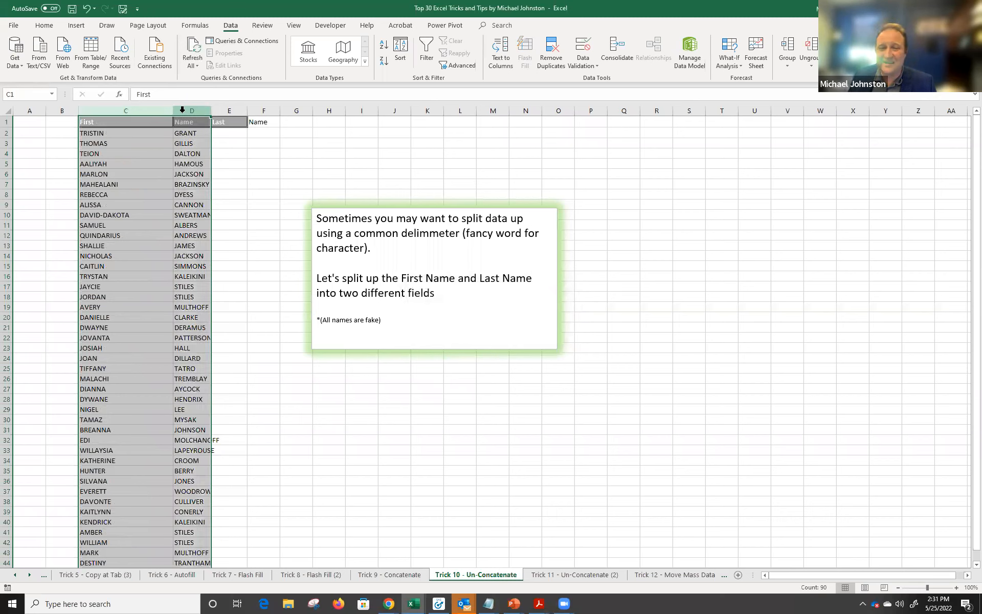
{"action": "left_click_drag", "start_coordinate": [123, 122], "coordinate": [263, 119]}
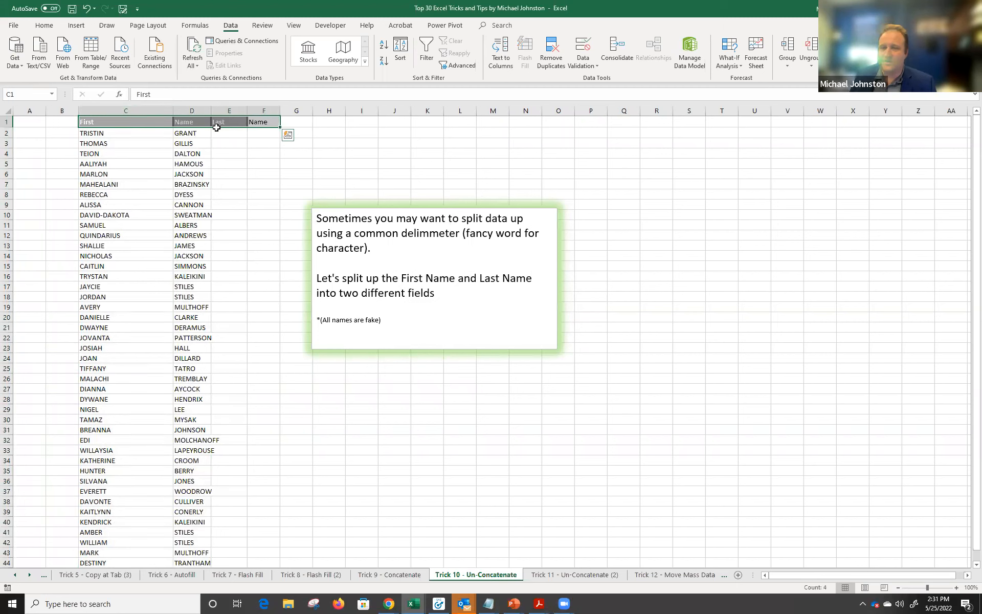
{"action": "left_click", "coordinate": [601, 575]}
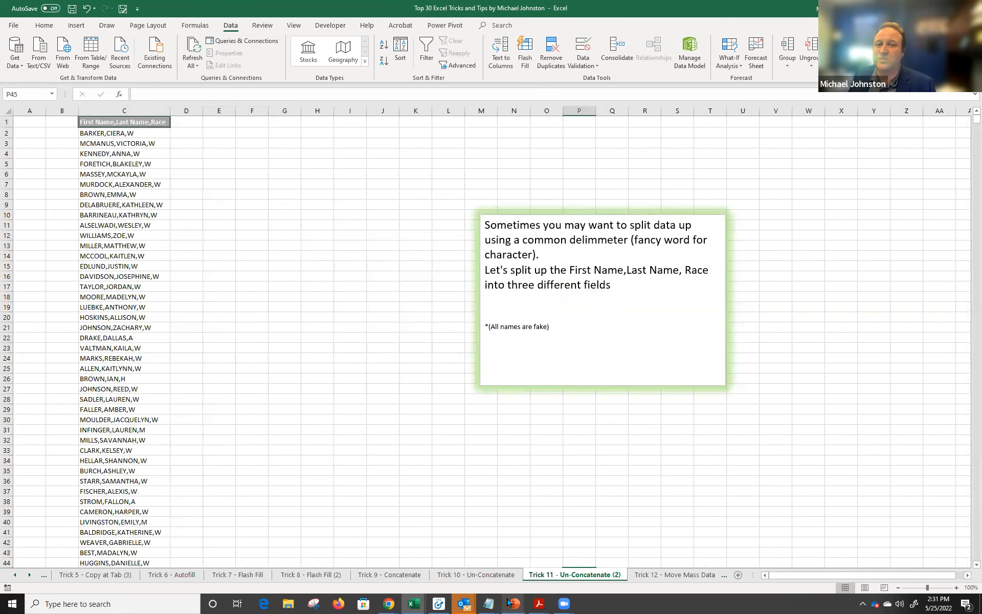
Select column C from C1 down to the last comma-separated entry and zoom in.
{"action": "left_click", "coordinate": [141, 122]}
{"action": "key", "text": "ctrl+shift+Down"}
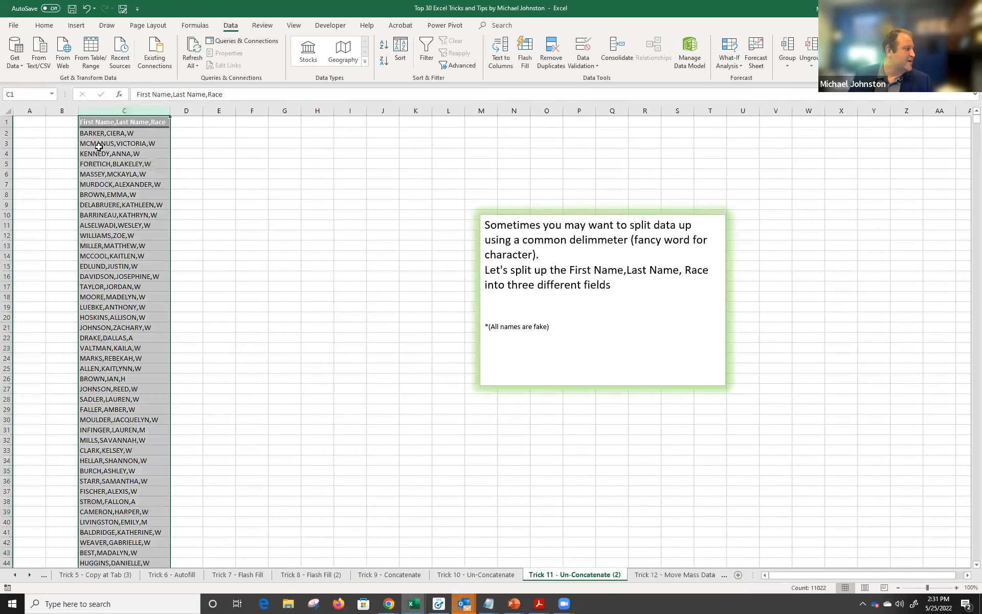
{"action": "scroll", "coordinate": [108, 134], "scroll_direction": "up", "scroll_amount": 3, "text": "ctrl"}
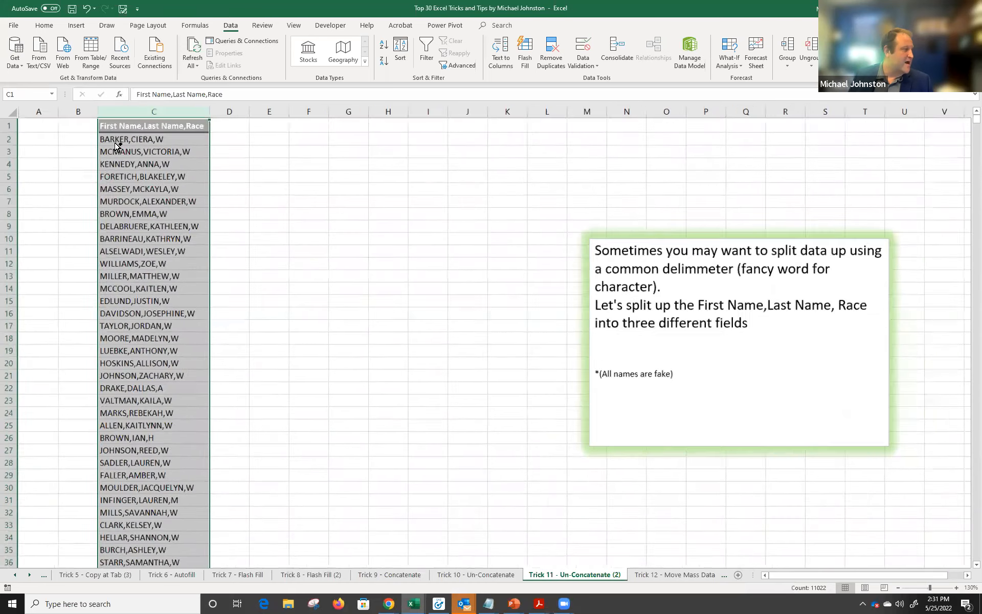
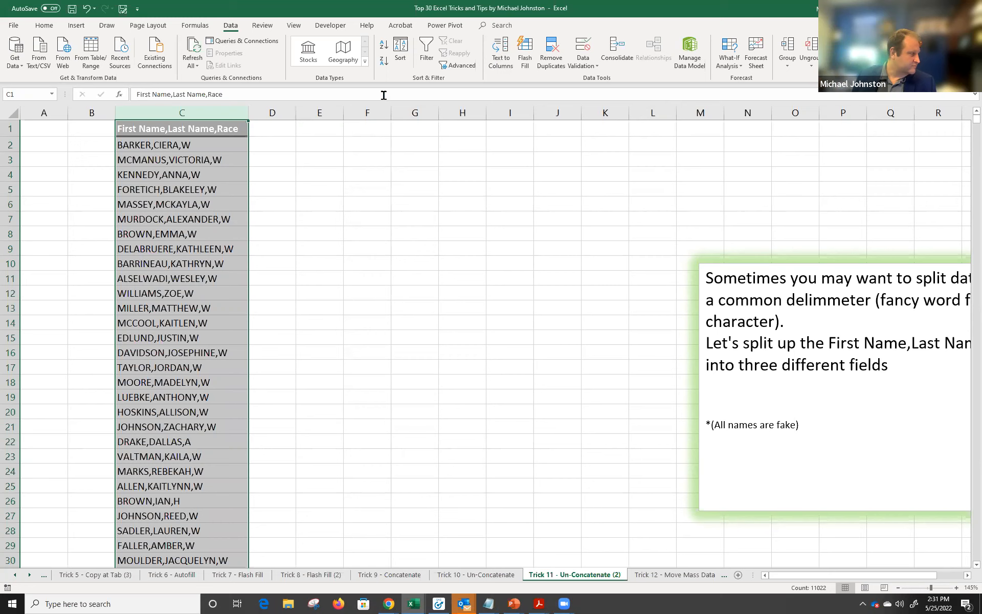
Split column C with Text to Columns on commas instead of spaces, into First Name, Last Name and Race.
{"action": "left_click", "coordinate": [498, 51]}
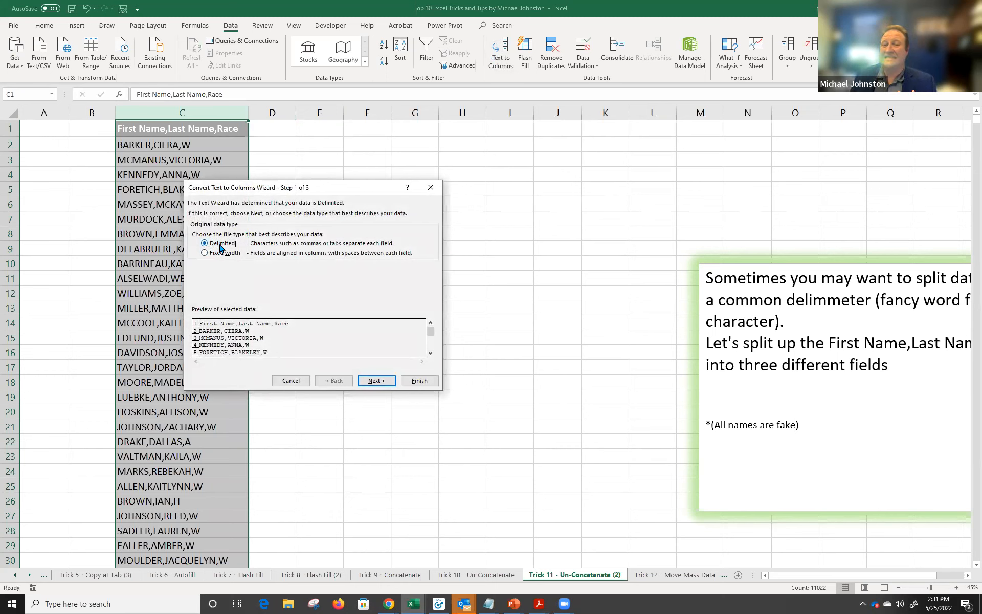
{"action": "left_click", "coordinate": [376, 380]}
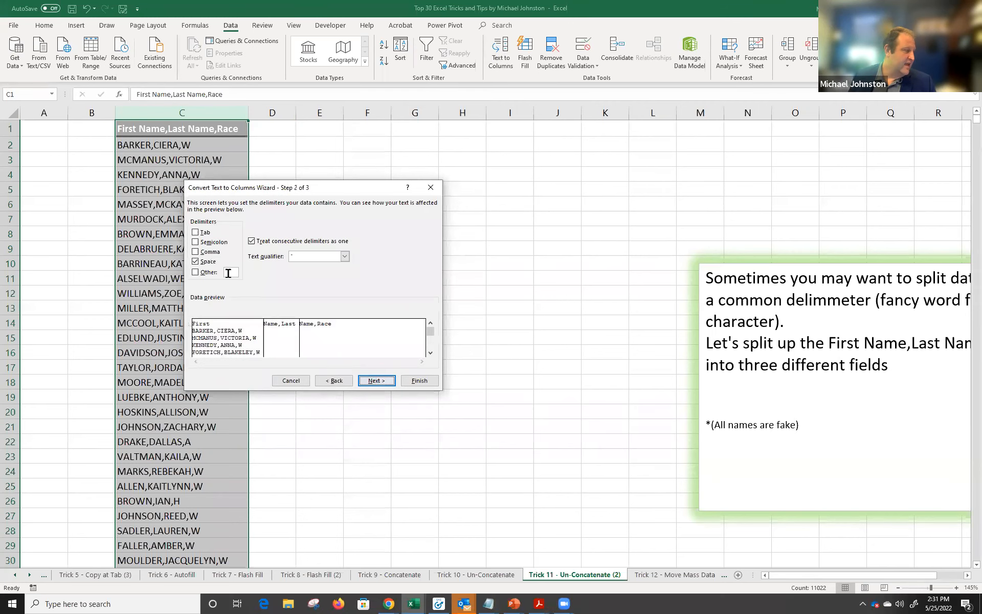
{"action": "left_click", "coordinate": [207, 264]}
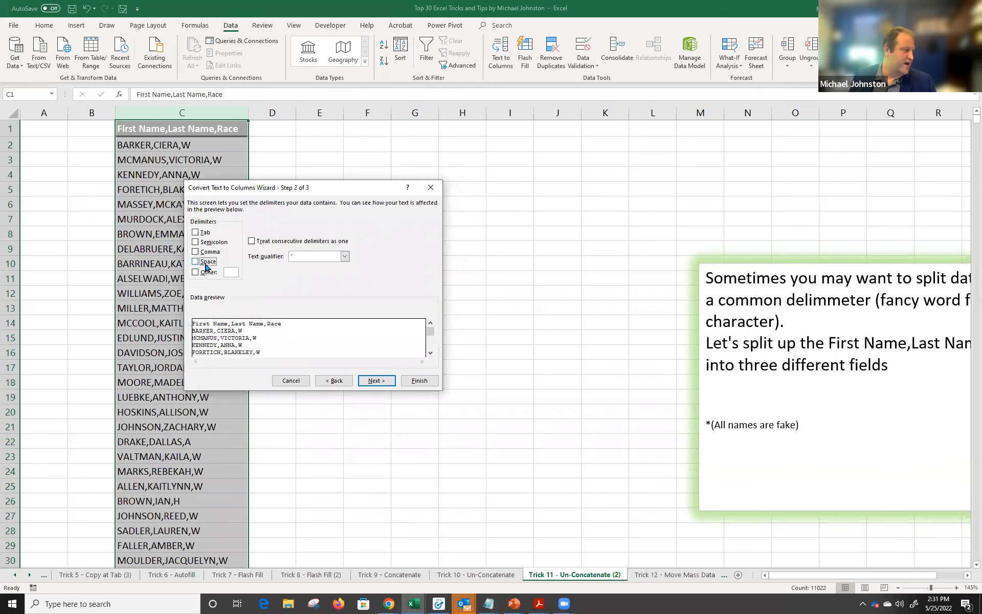
{"action": "left_click", "coordinate": [209, 252]}
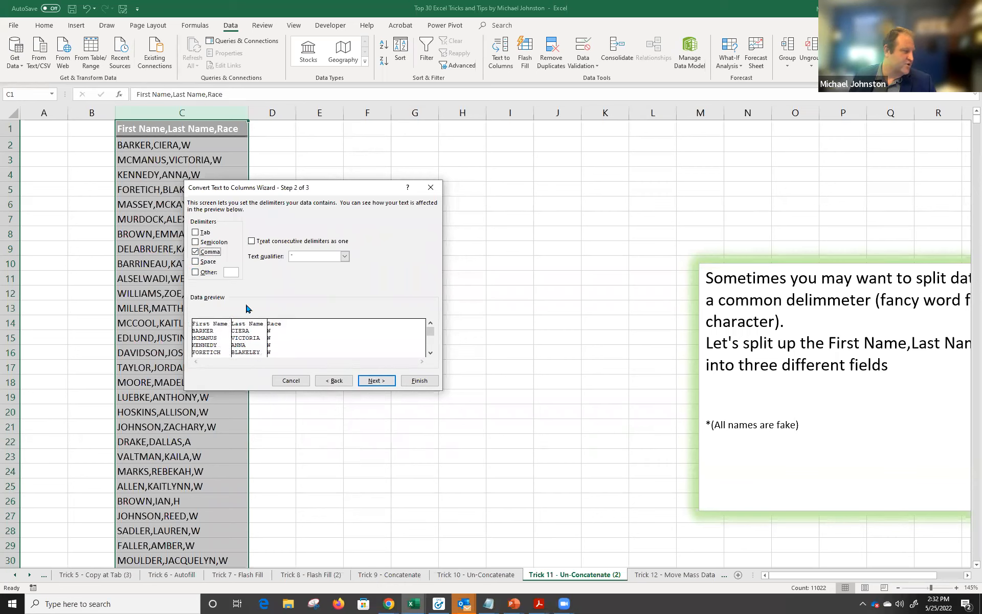
{"action": "left_click", "coordinate": [423, 382]}
Check the new columns C–E, select First Name, then go to the Trick 12 - Move Mass Data sheet.
{"action": "left_click_drag", "start_coordinate": [220, 113], "coordinate": [320, 115]}
{"action": "left_click", "coordinate": [205, 143]}
{"action": "left_click", "coordinate": [307, 143]}
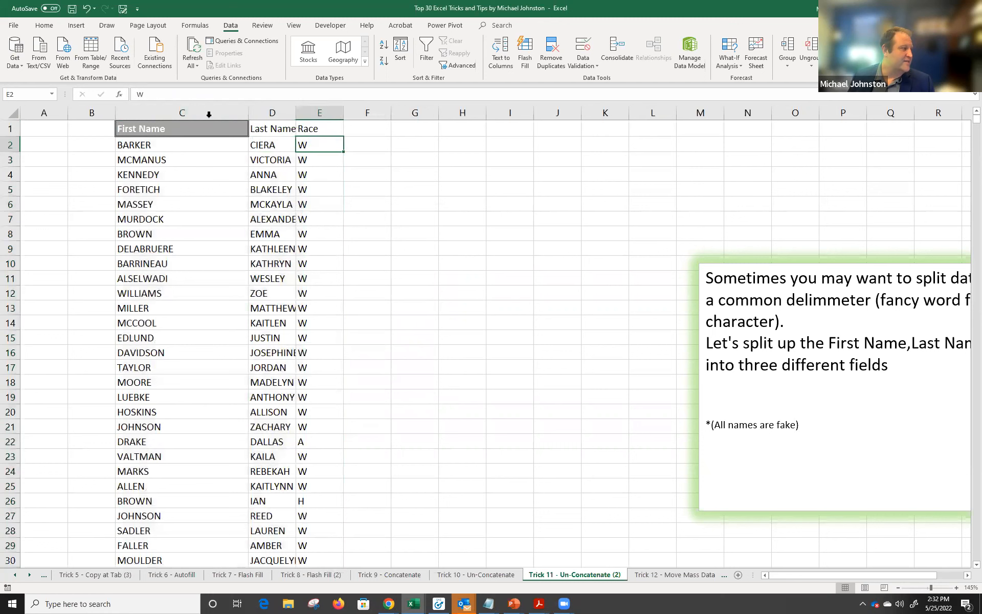
{"action": "left_click", "coordinate": [207, 109]}
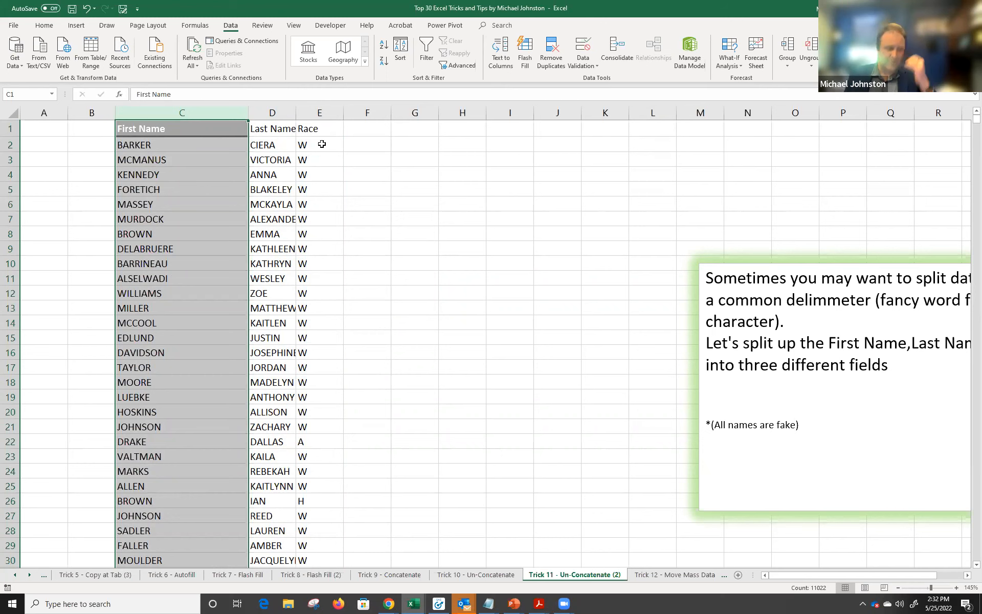
{"action": "left_click", "coordinate": [675, 574]}
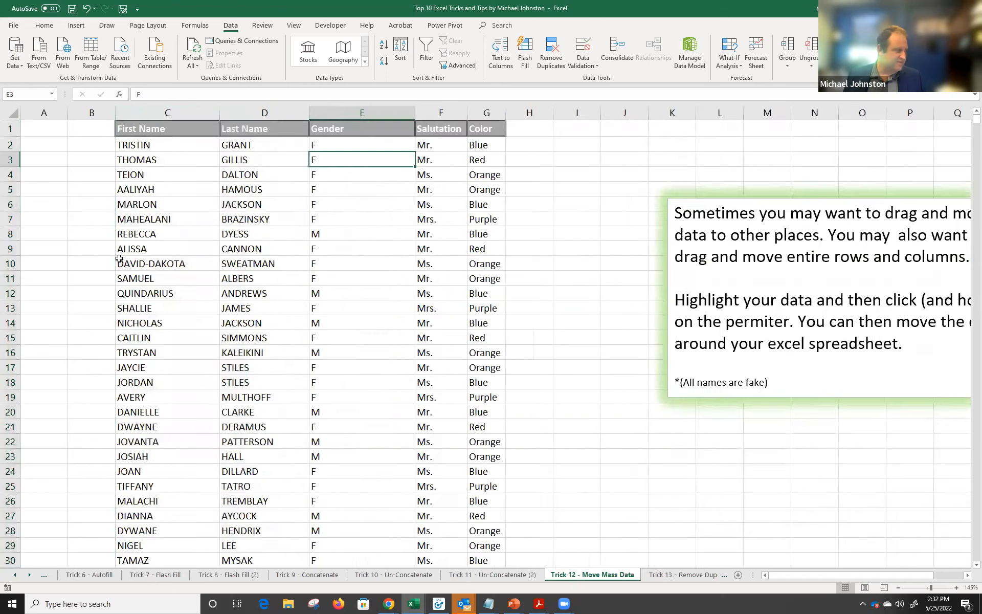
{"action": "left_click_drag", "start_coordinate": [151, 190], "coordinate": [153, 203]}
{"action": "left_click_drag", "start_coordinate": [266, 290], "coordinate": [486, 322]}
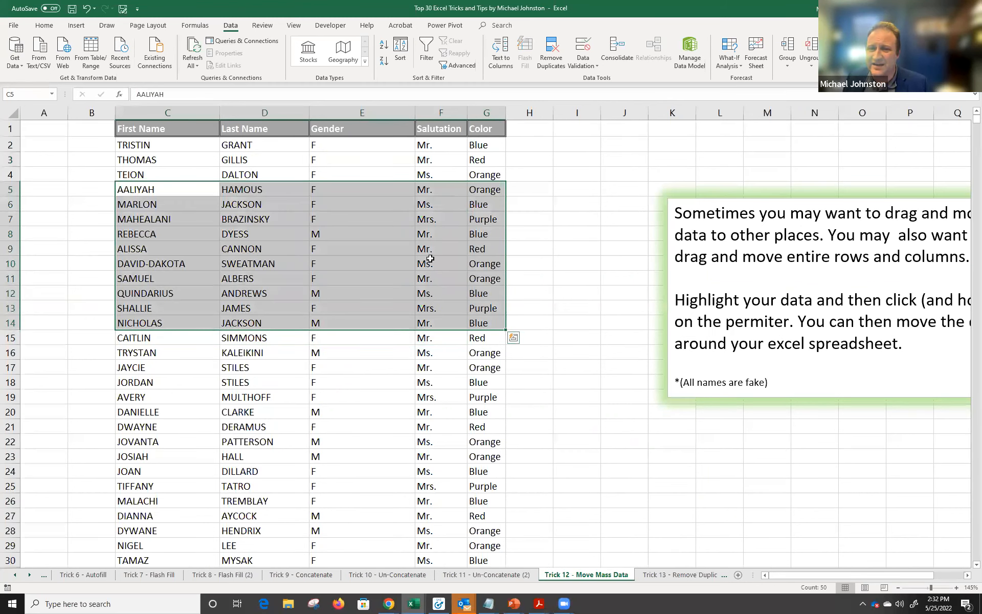
{"action": "left_click", "coordinate": [323, 209]}
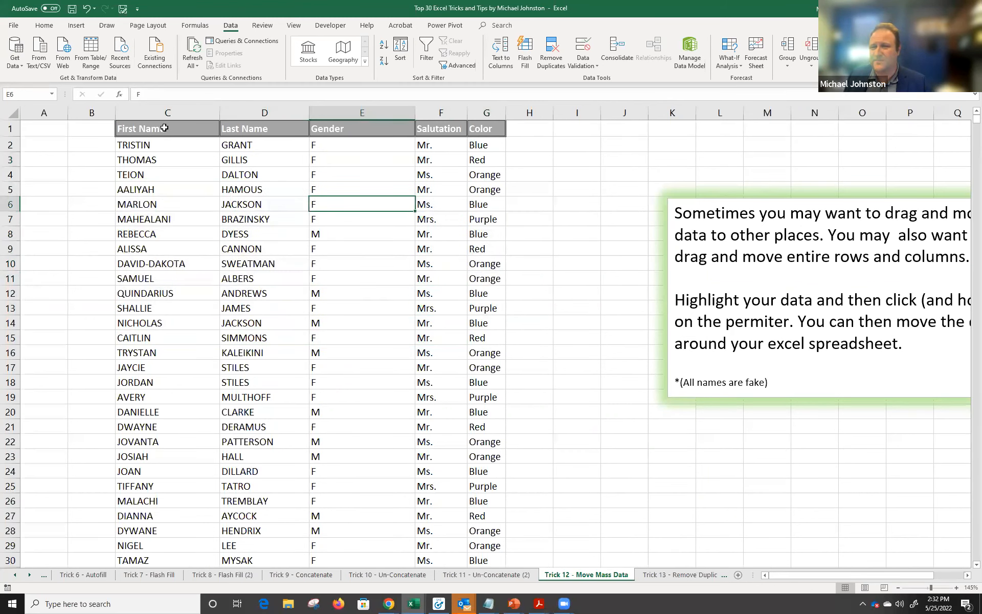
{"action": "left_click_drag", "start_coordinate": [186, 175], "coordinate": [476, 249]}
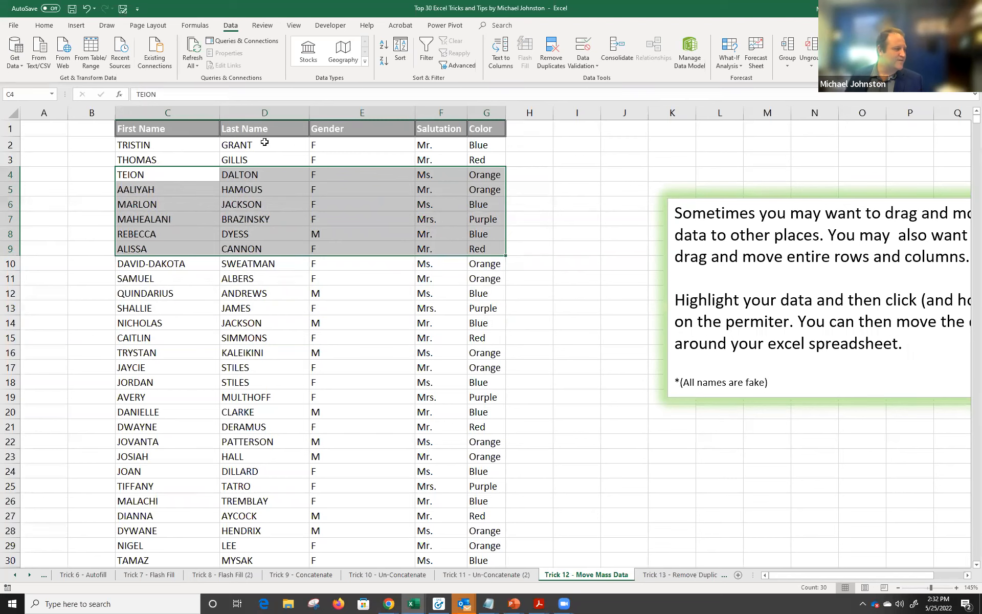
{"action": "left_click_drag", "start_coordinate": [148, 218], "coordinate": [475, 298]}
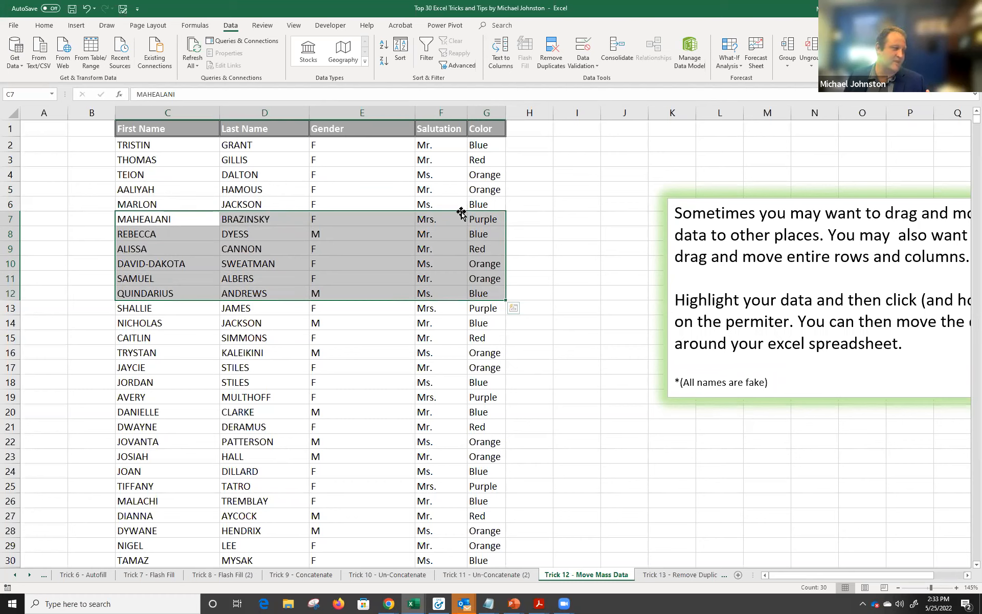
{"action": "left_click_drag", "start_coordinate": [461, 212], "coordinate": [742, 146]}
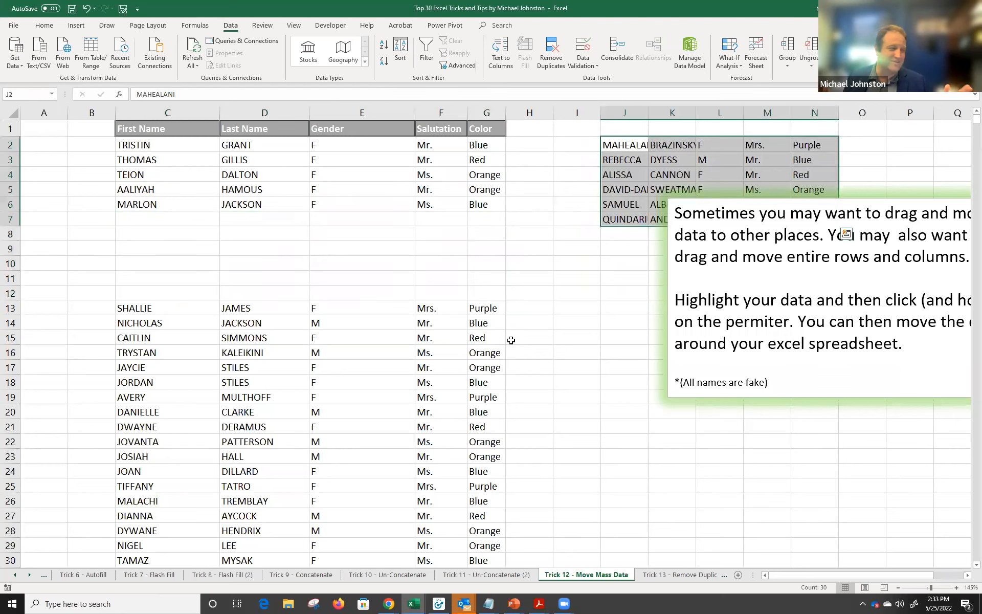
{"action": "key", "text": "ctrl+z"}
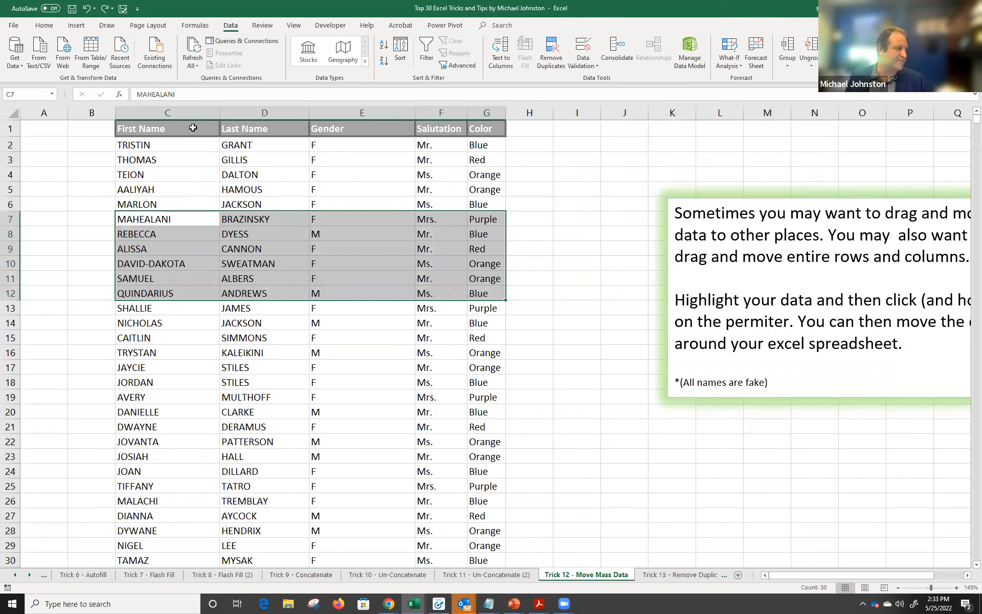
{"action": "left_click", "coordinate": [193, 112]}
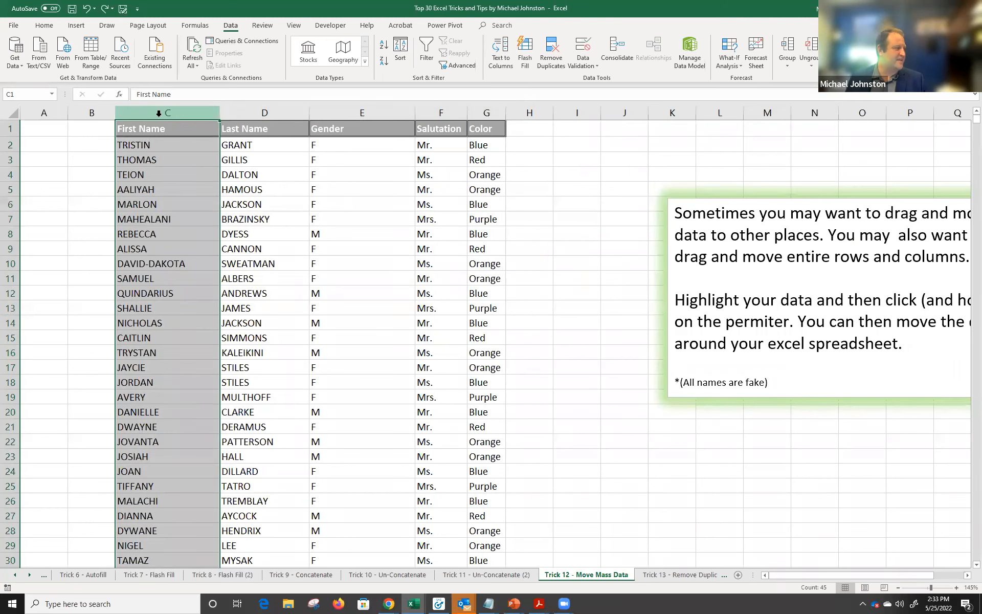
Drag the First Name column from C over to column J, then open Trick 13 - Remove Duplicates.
{"action": "left_click", "coordinate": [310, 175]}
{"action": "left_click", "coordinate": [189, 114]}
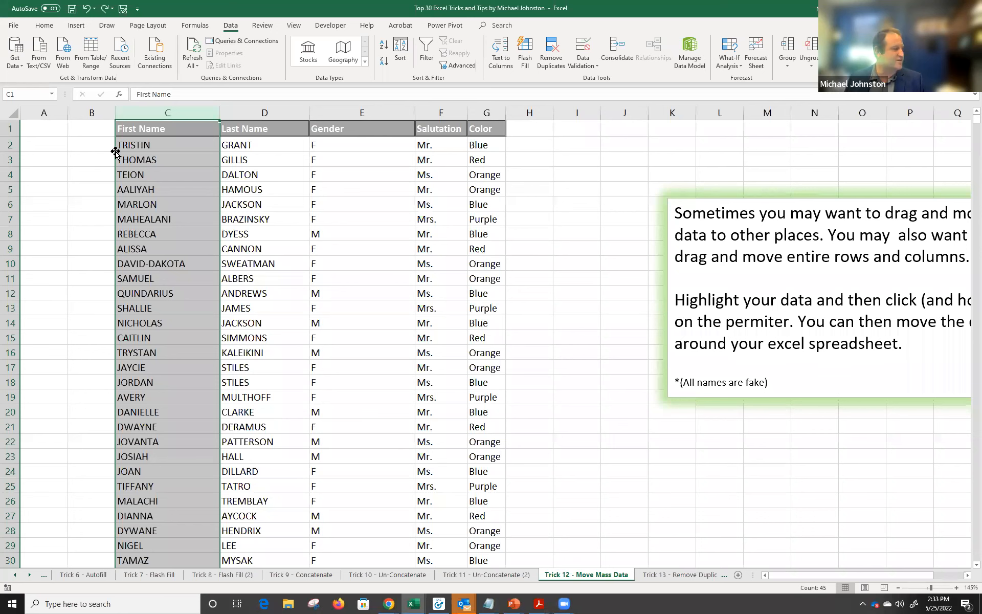
{"action": "left_click_drag", "start_coordinate": [115, 151], "coordinate": [633, 205]}
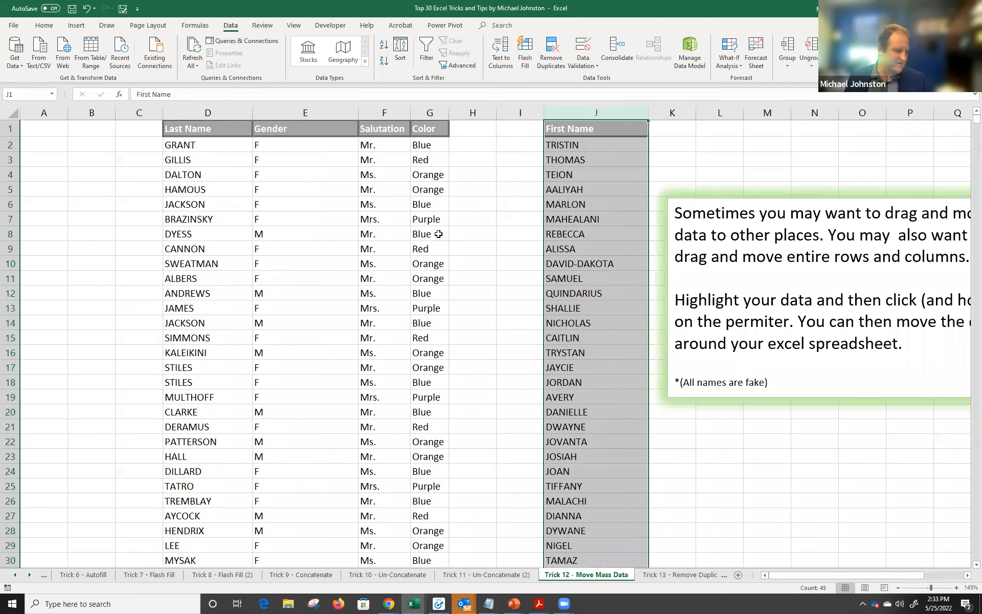
{"action": "left_click", "coordinate": [684, 576]}
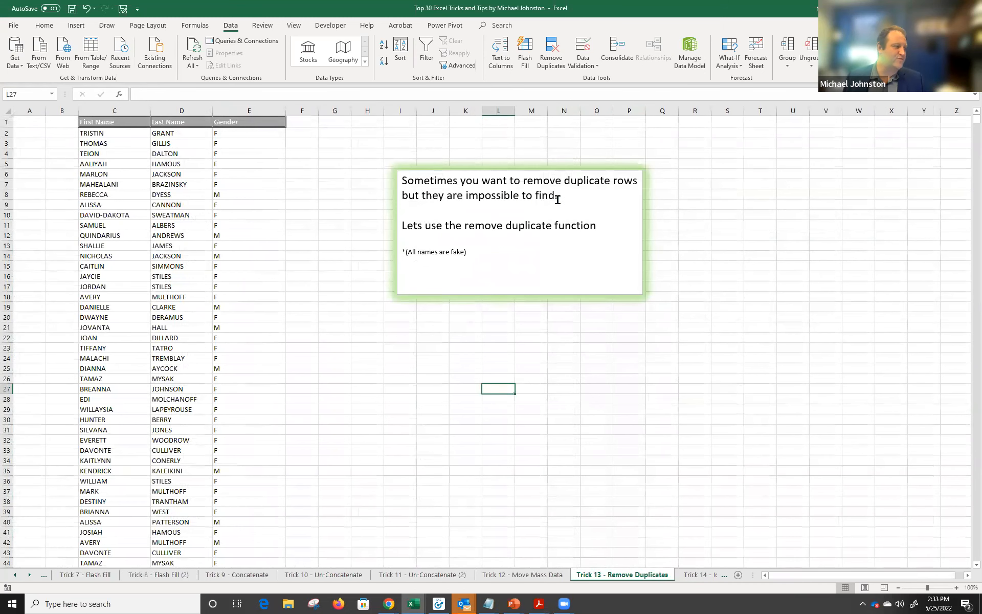
Select the First Name and Last Name columns of the list.
{"action": "scroll", "coordinate": [355, 347], "scroll_direction": "down", "scroll_amount": 3}
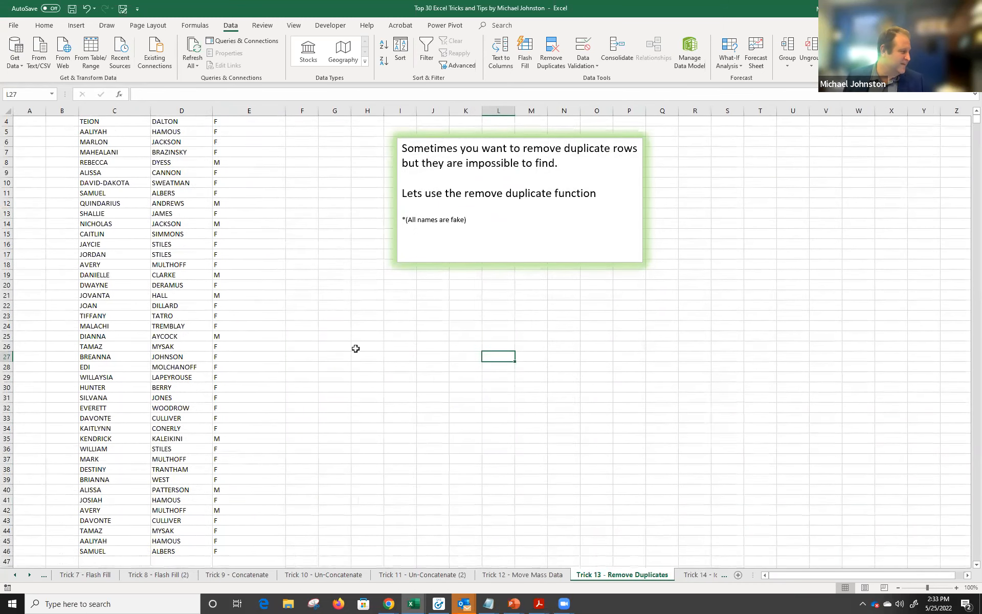
{"action": "scroll", "coordinate": [293, 339], "scroll_direction": "up", "scroll_amount": 3}
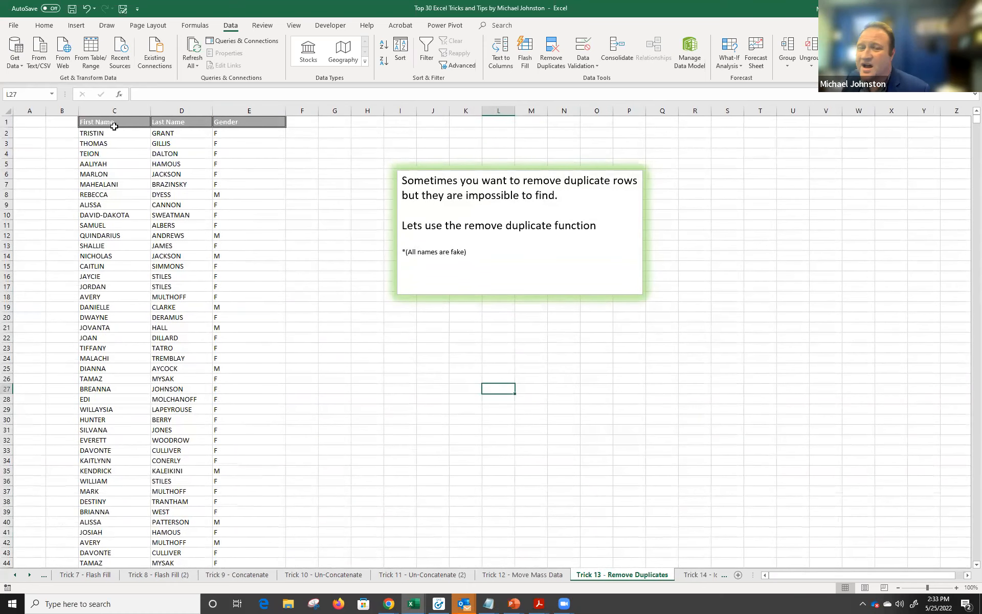
{"action": "left_click_drag", "start_coordinate": [114, 110], "coordinate": [256, 109]}
{"action": "left_click_drag", "start_coordinate": [117, 113], "coordinate": [255, 110]}
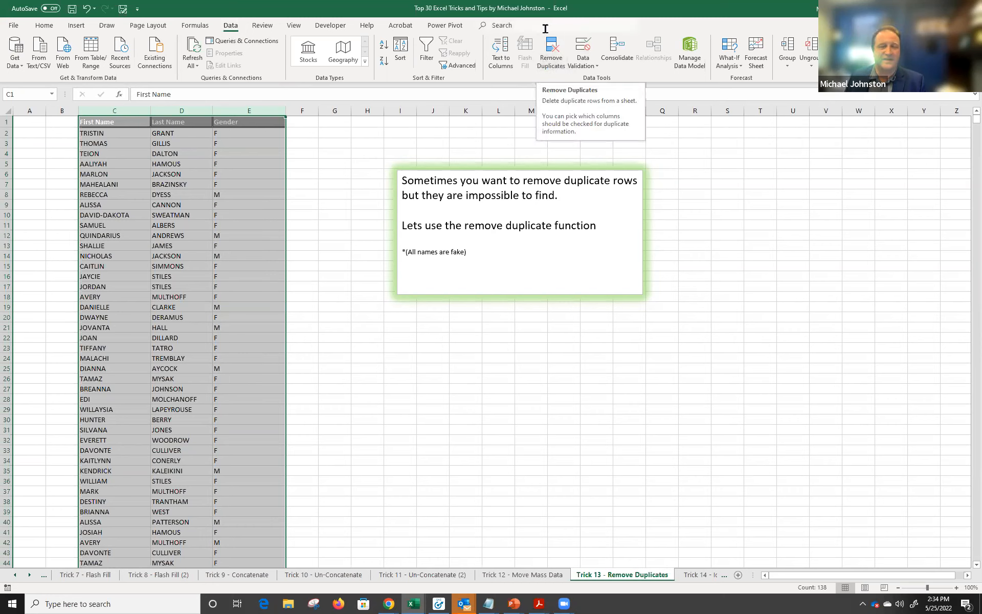
In Remove Duplicates, compare rows on all three columns: First Name, Last Name and Gender.
{"action": "left_click", "coordinate": [552, 59]}
{"action": "left_click", "coordinate": [557, 55]}
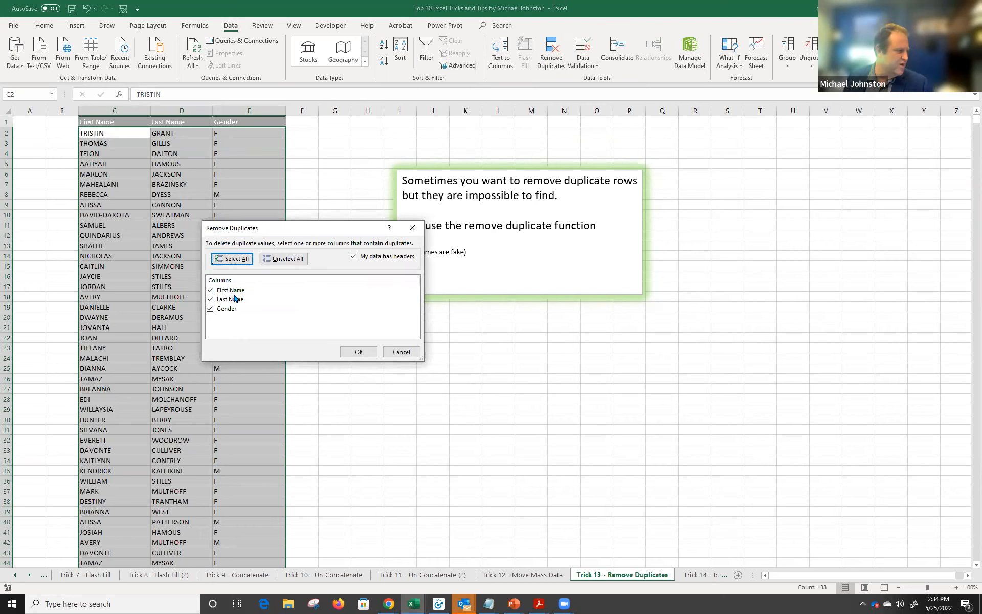
{"action": "left_click", "coordinate": [233, 294]}
{"action": "left_click", "coordinate": [231, 308]}
{"action": "left_click", "coordinate": [228, 291]}
{"action": "left_click", "coordinate": [223, 308]}
{"action": "left_click", "coordinate": [210, 299]}
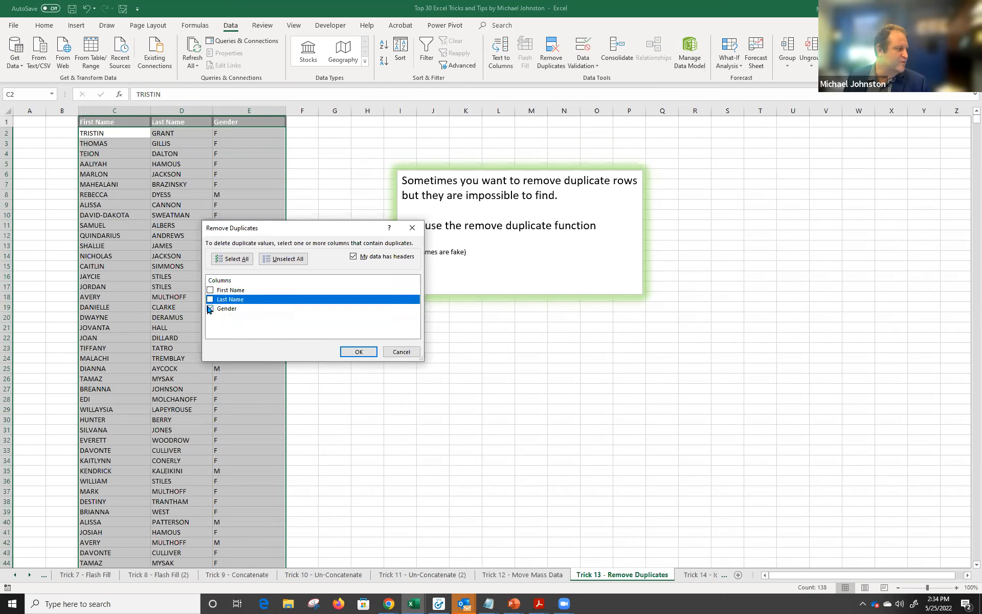
{"action": "left_click", "coordinate": [210, 309]}
{"action": "left_click", "coordinate": [221, 290]}
{"action": "left_click", "coordinate": [225, 299]}
{"action": "left_click", "coordinate": [229, 308]}
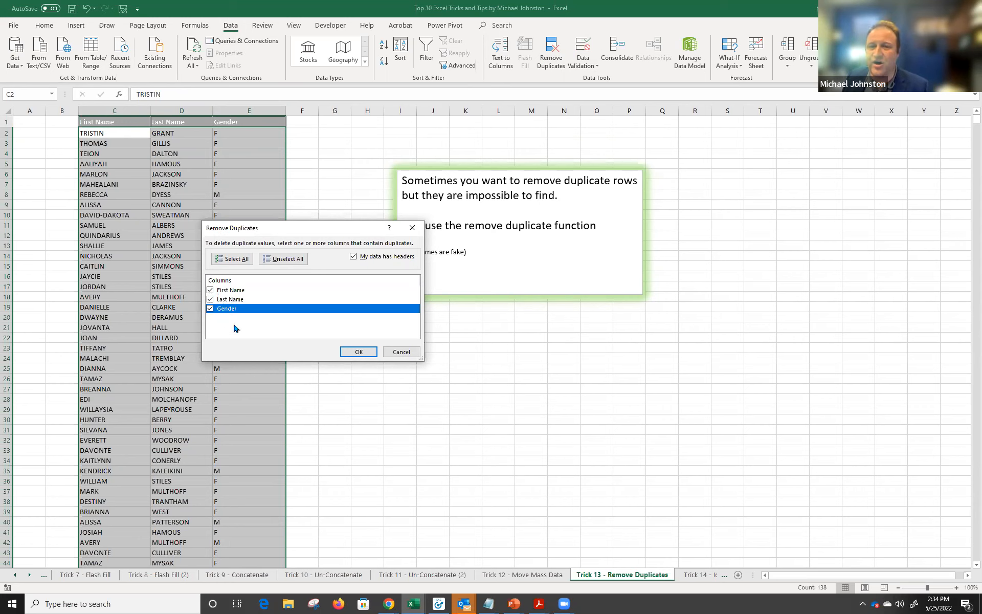
Remove the duplicates (11046 removed, 42 unique remain) and go to Trick 14 - Identify Duplicates.
{"action": "left_click", "coordinate": [358, 351]}
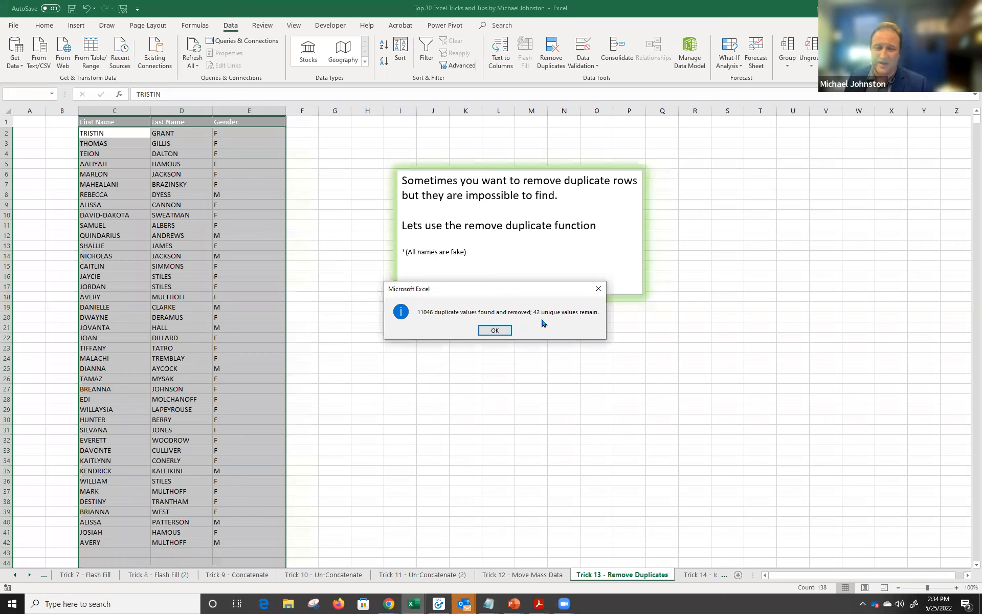
{"action": "left_click", "coordinate": [492, 330]}
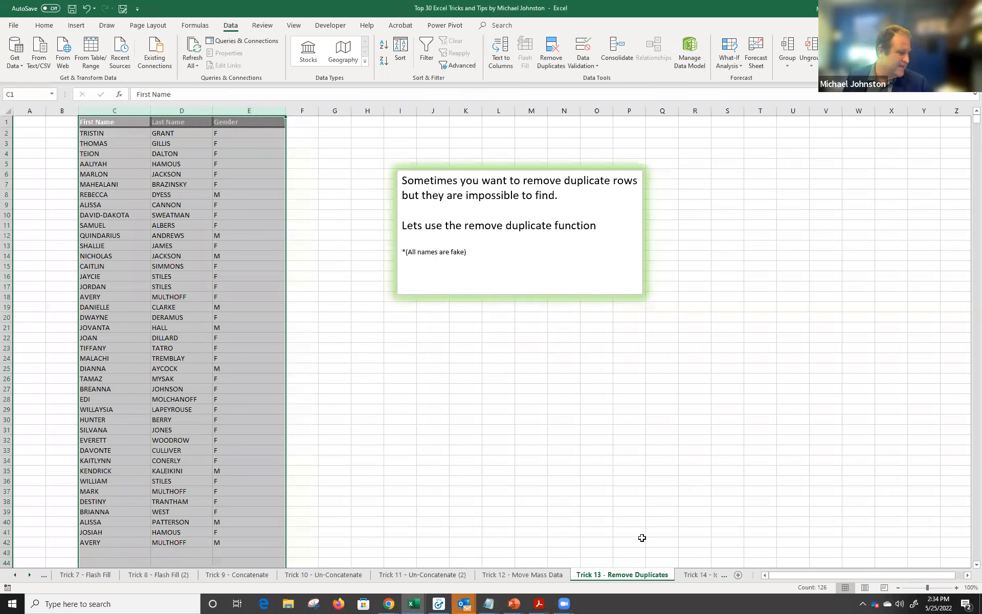
{"action": "left_click", "coordinate": [692, 575]}
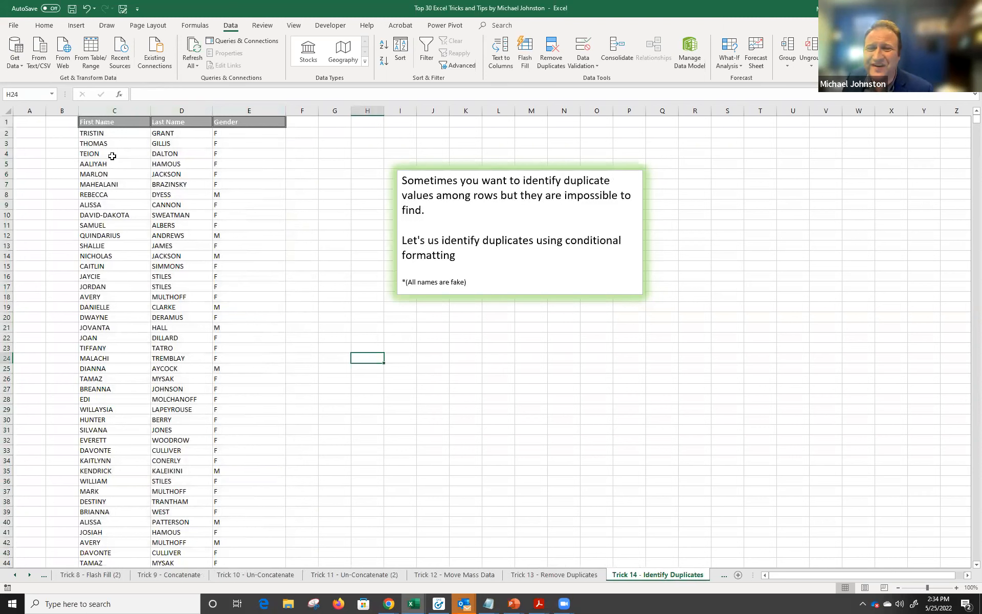
Apply a Duplicate Values rule to column C with Light Red Fill and Dark Red Text.
{"action": "left_click", "coordinate": [131, 109]}
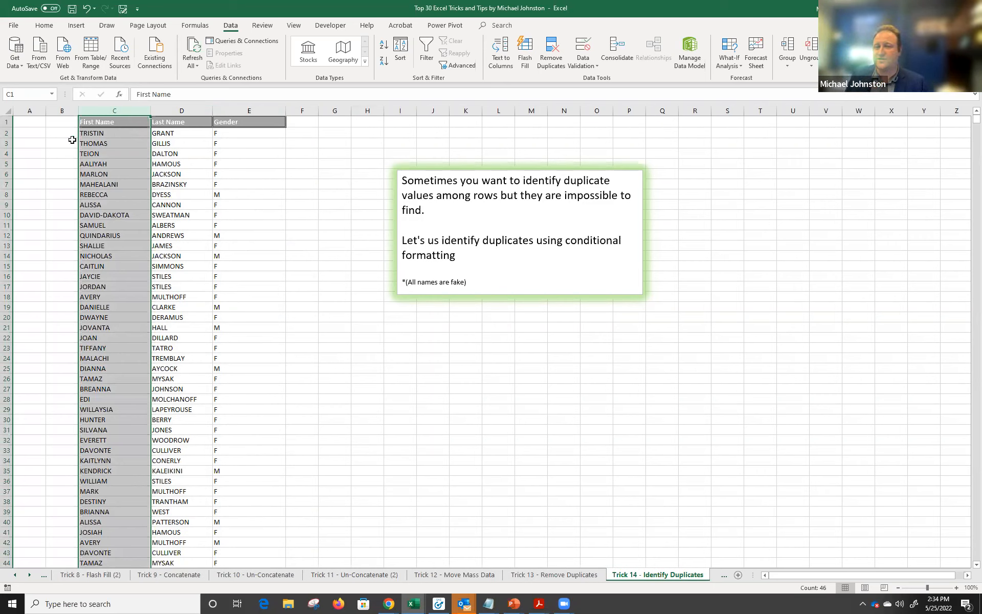
{"action": "left_click", "coordinate": [45, 26]}
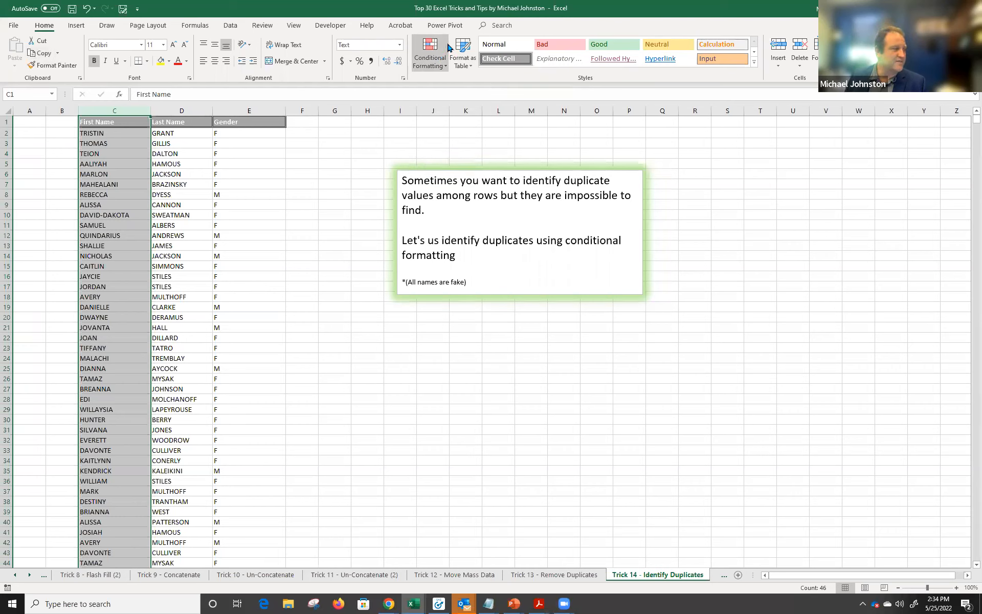
{"action": "left_click", "coordinate": [432, 59]}
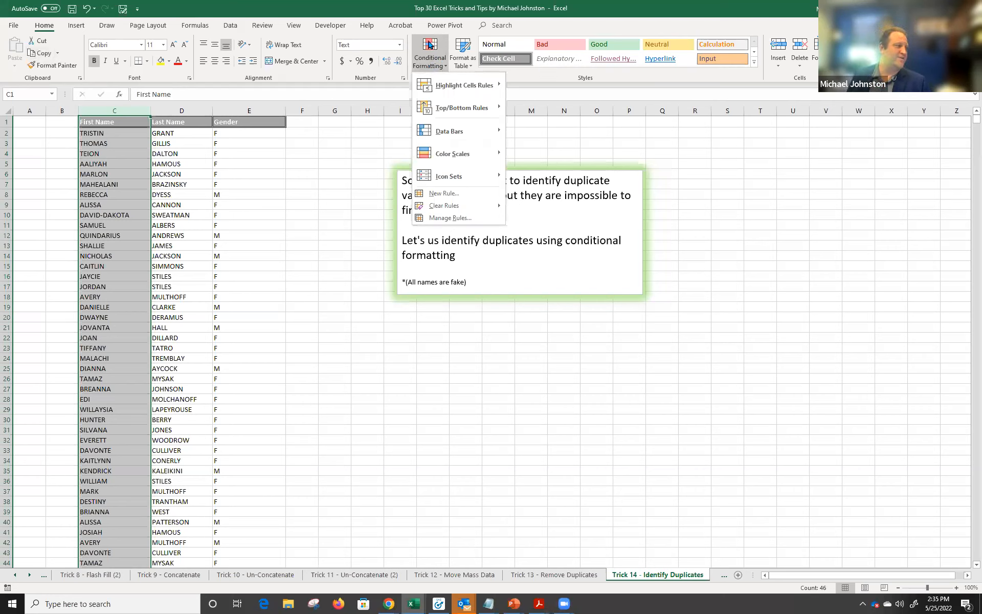
{"action": "mouse_move", "coordinate": [450, 91]}
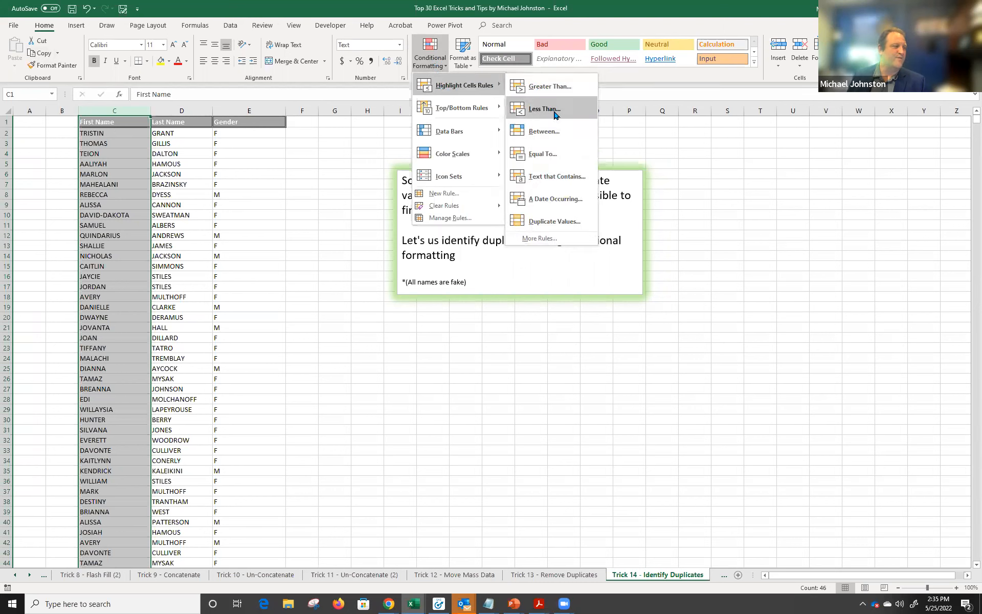
{"action": "left_click", "coordinate": [550, 220]}
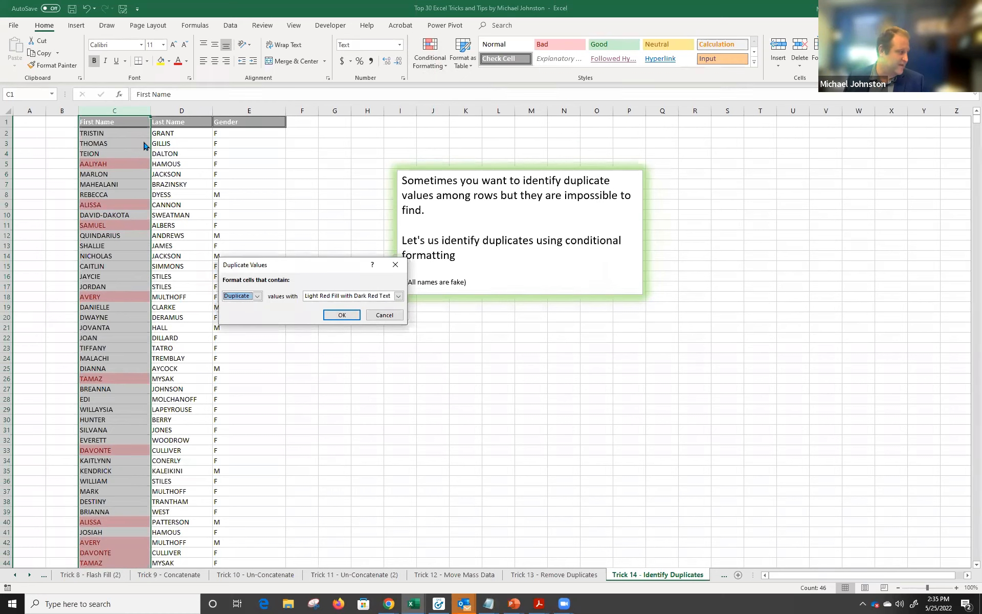
{"action": "left_click", "coordinate": [325, 315]}
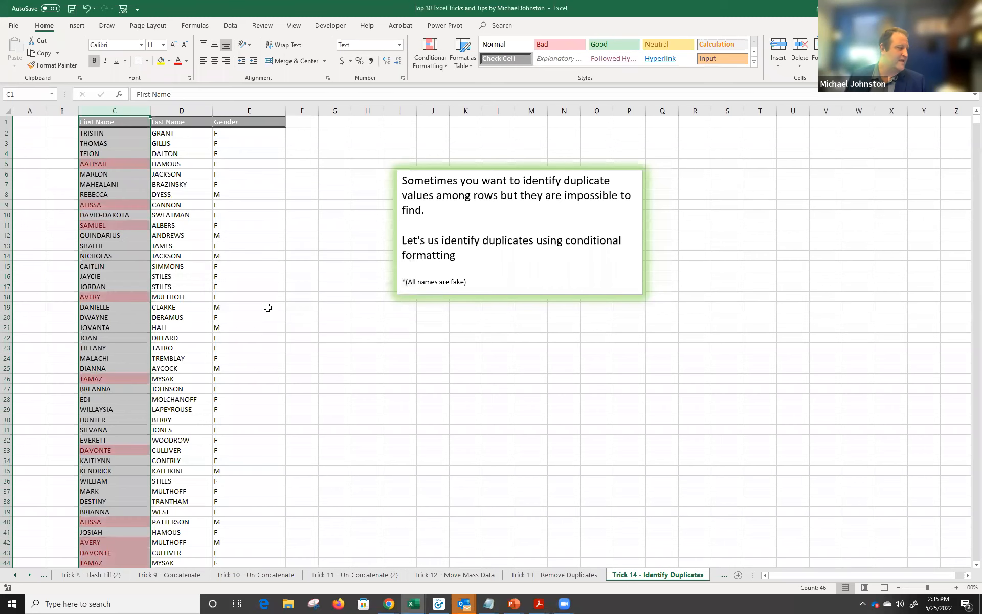
Check the highlighted AALIYAH duplicates in C5 and C45, then scroll the sheet tabs onward.
{"action": "left_click", "coordinate": [129, 277]}
{"action": "left_click", "coordinate": [105, 163]}
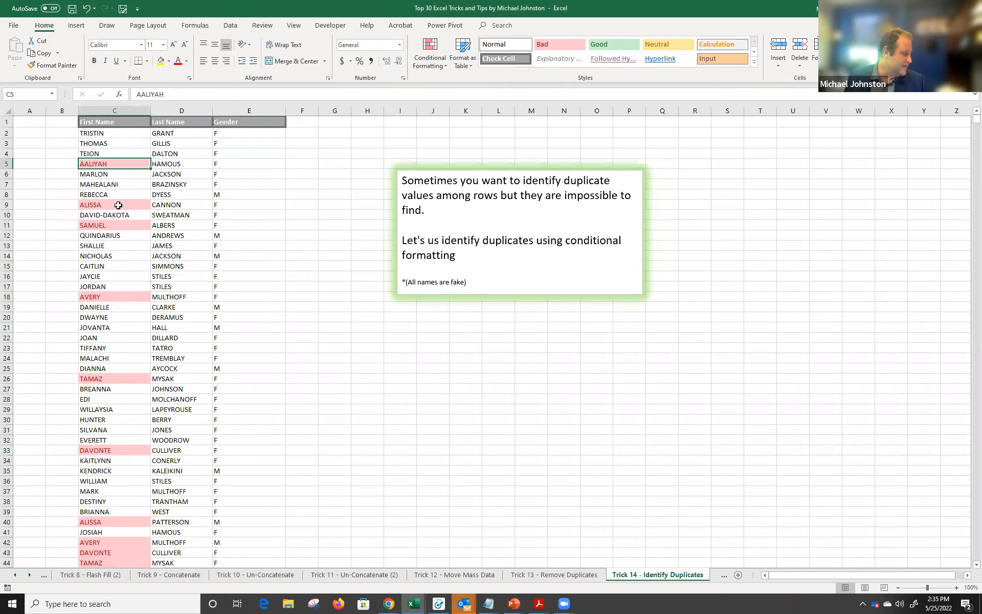
{"action": "scroll", "coordinate": [117, 409], "scroll_direction": "down", "scroll_amount": 2}
{"action": "left_click", "coordinate": [119, 520]}
{"action": "scroll", "coordinate": [90, 459], "scroll_direction": "up", "scroll_amount": 2}
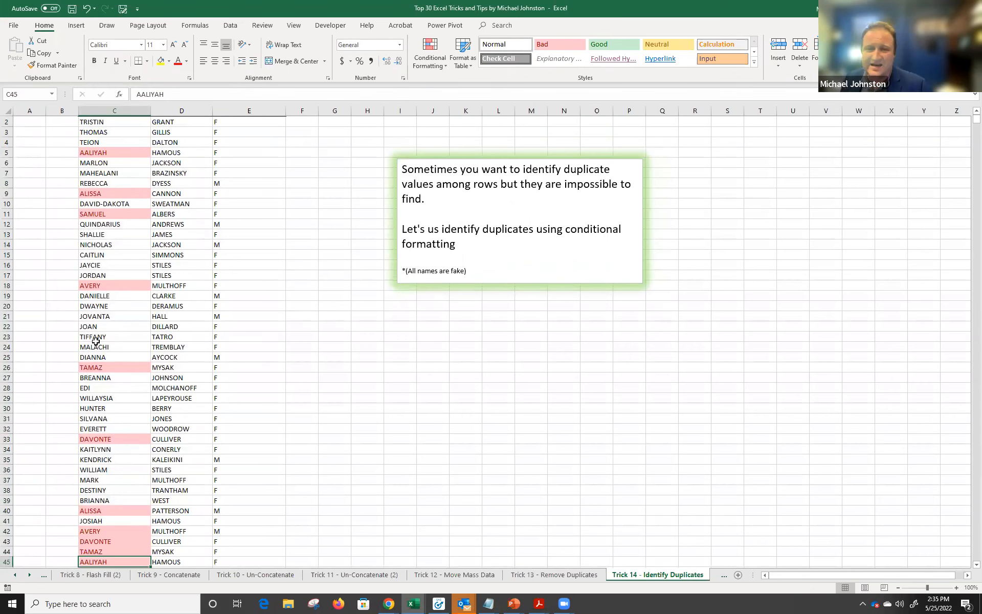
{"action": "scroll", "coordinate": [215, 302], "scroll_direction": "up", "scroll_amount": 1}
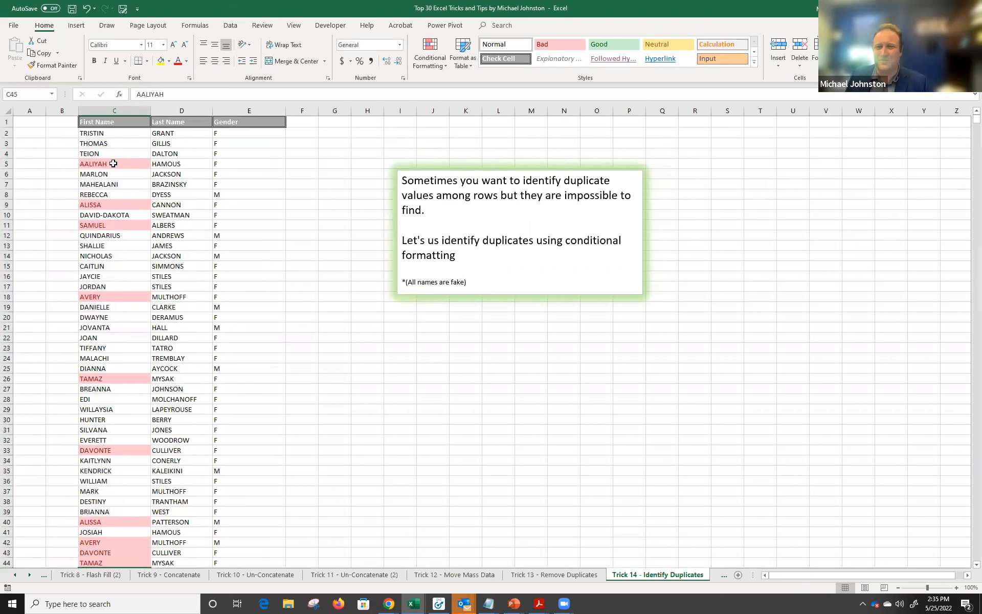
{"action": "left_click", "coordinate": [25, 575]}
{"action": "left_click", "coordinate": [24, 574]}
{"action": "left_click", "coordinate": [24, 574]}
{"action": "left_click", "coordinate": [24, 574]}
{"action": "left_click", "coordinate": [24, 574]}
{"action": "left_click", "coordinate": [25, 574]}
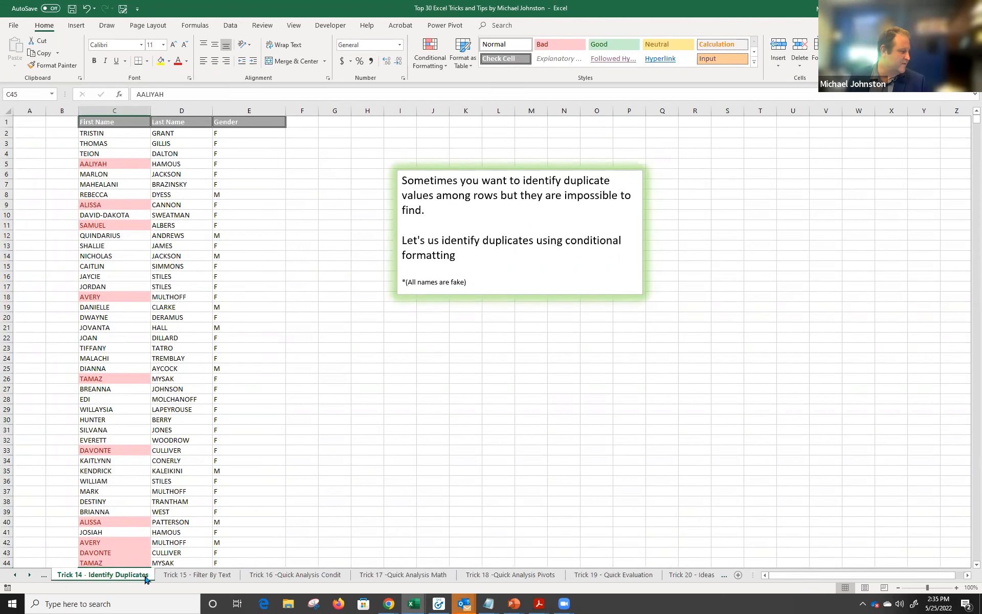
On the Trick 15 - Filter By Text sheet, select the pink AALIYAH cell C5.
{"action": "left_click", "coordinate": [179, 575]}
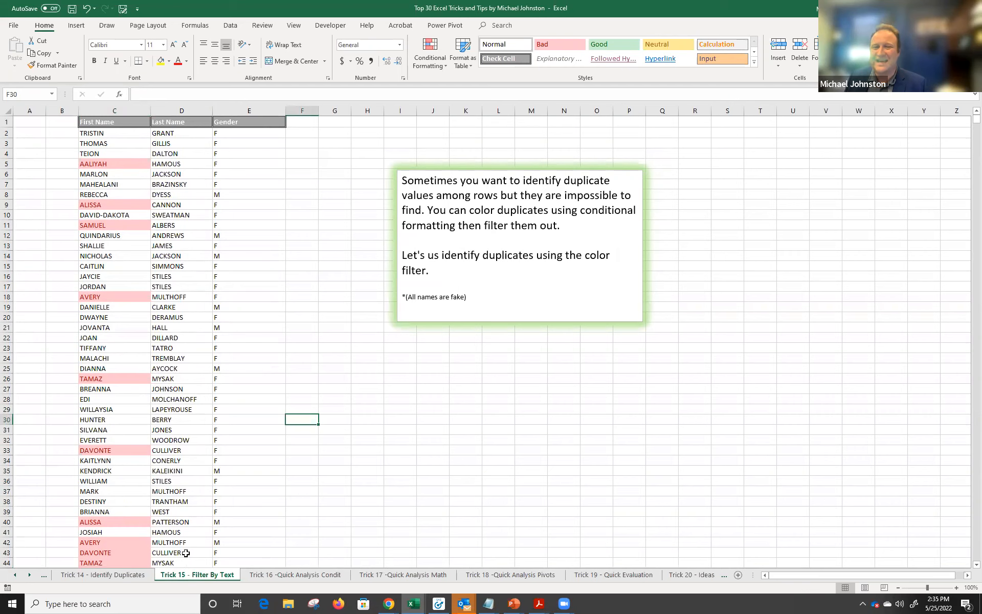
{"action": "left_click", "coordinate": [97, 109]}
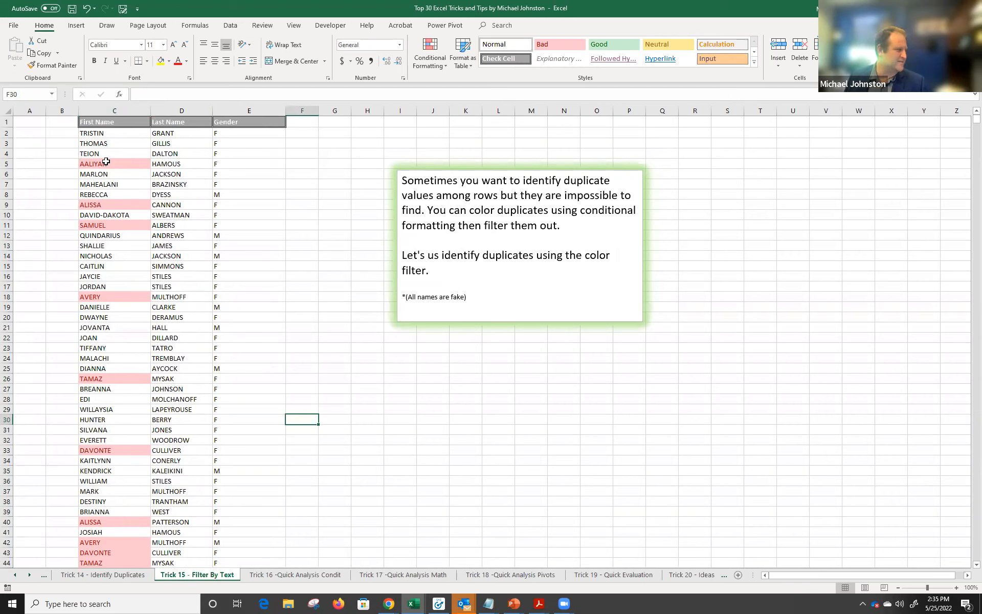
{"action": "left_click", "coordinate": [82, 162]}
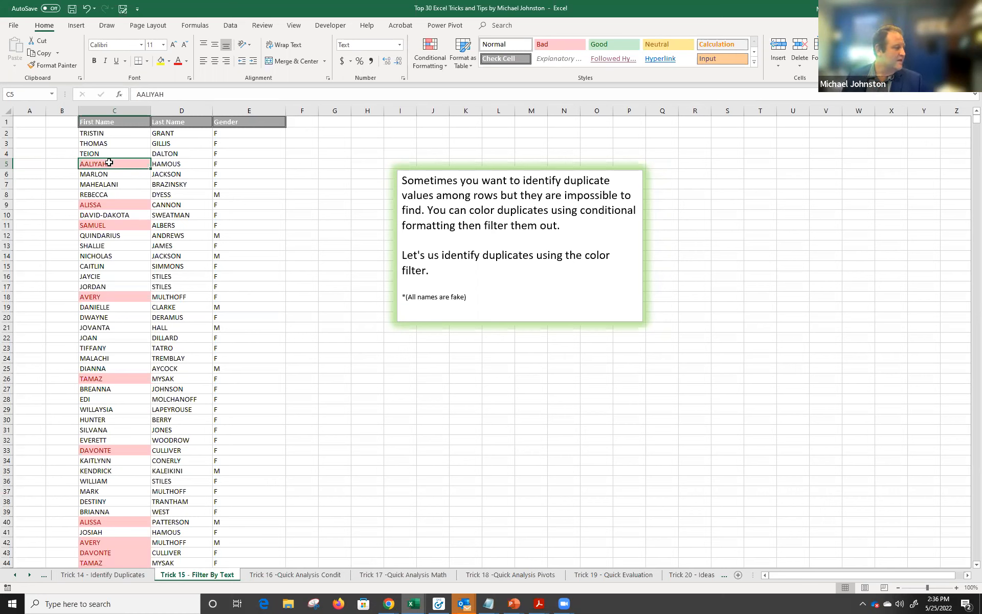
Filter by the selected cell's pink color, leaving 12 of 45 records, and select C1:E46.
{"action": "right_click", "coordinate": [110, 165]}
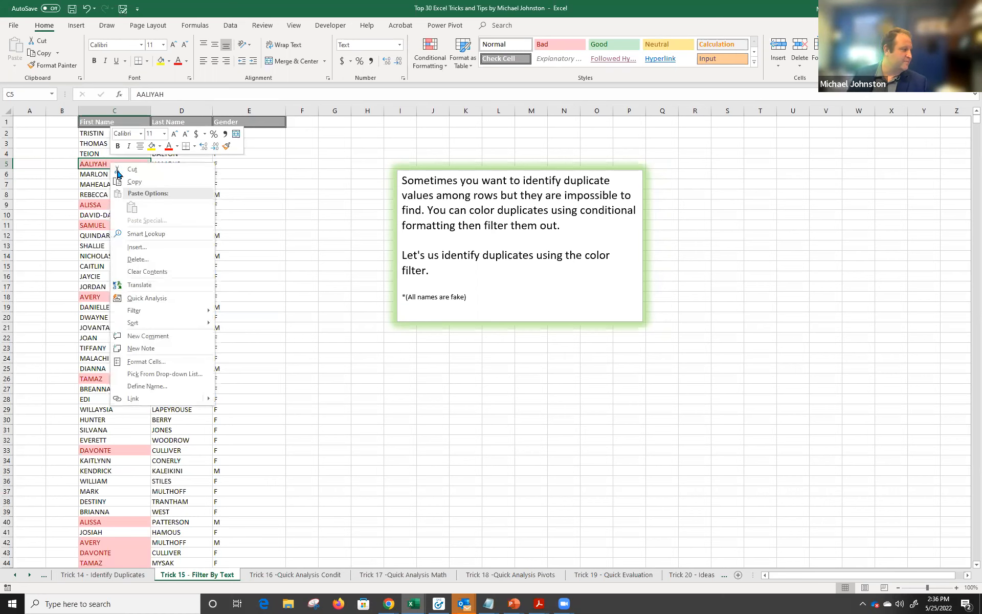
{"action": "mouse_move", "coordinate": [150, 311]}
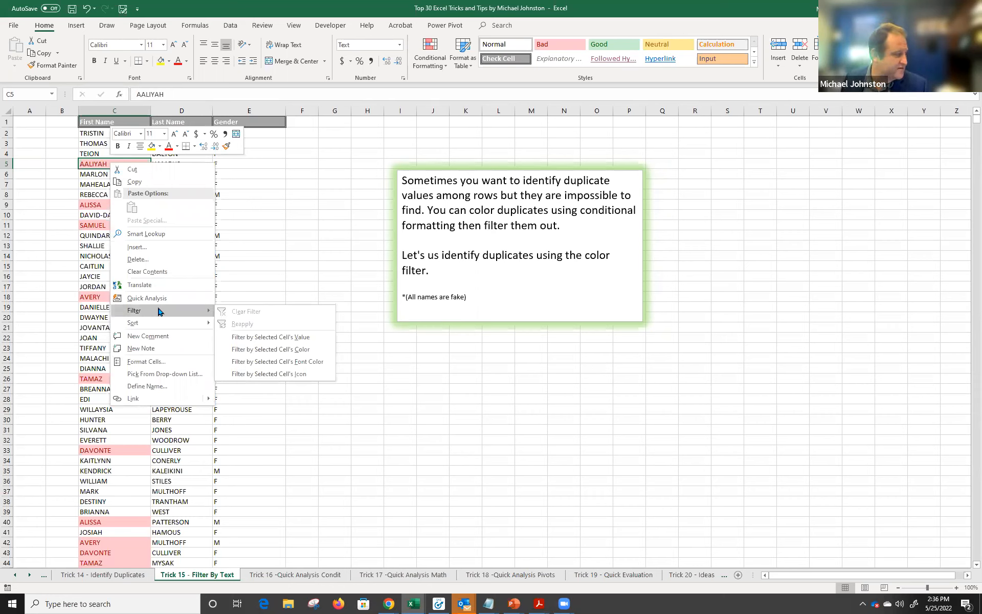
{"action": "left_click", "coordinate": [256, 353]}
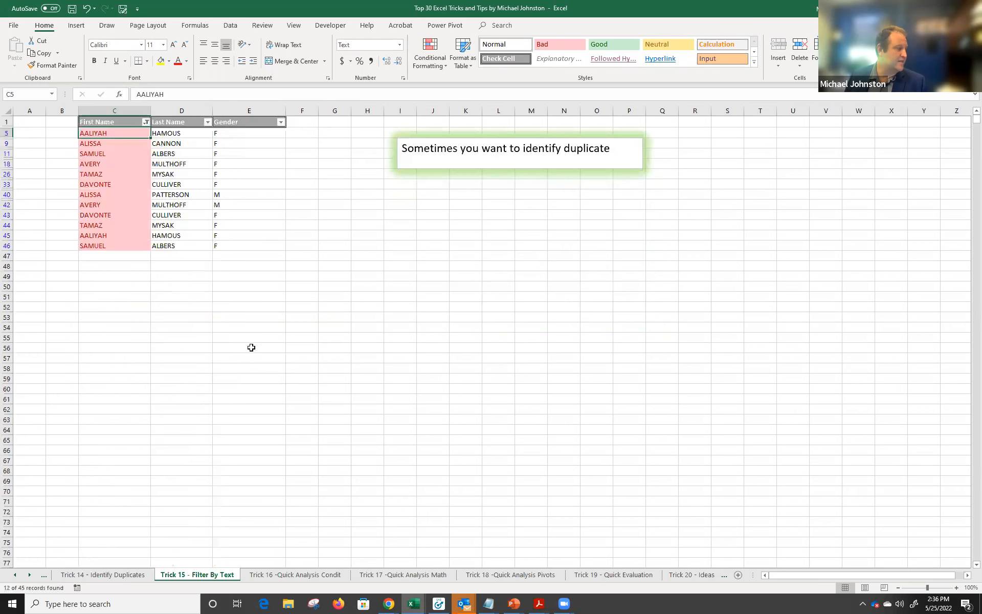
{"action": "left_click_drag", "start_coordinate": [105, 120], "coordinate": [225, 246]}
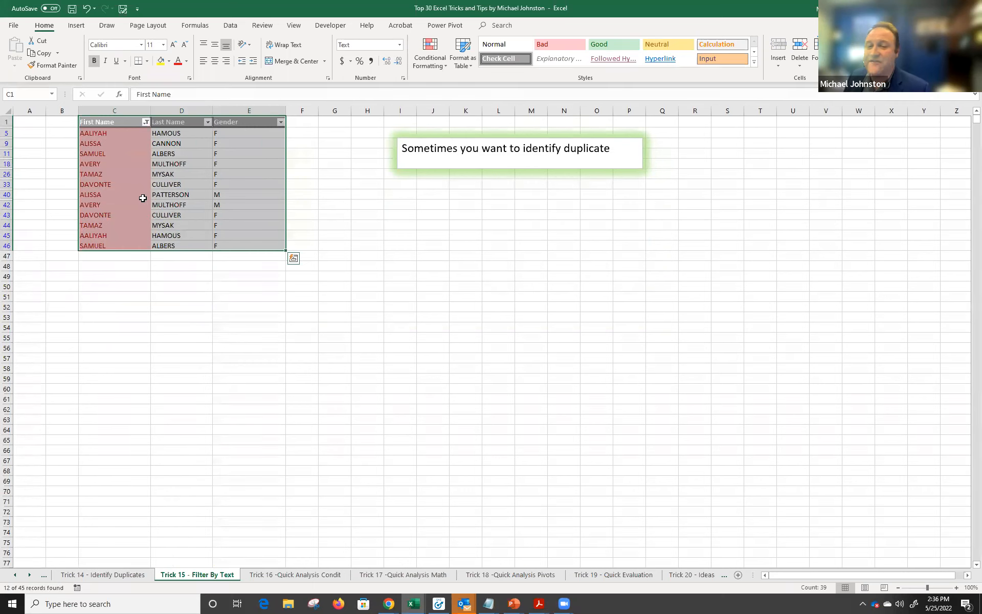
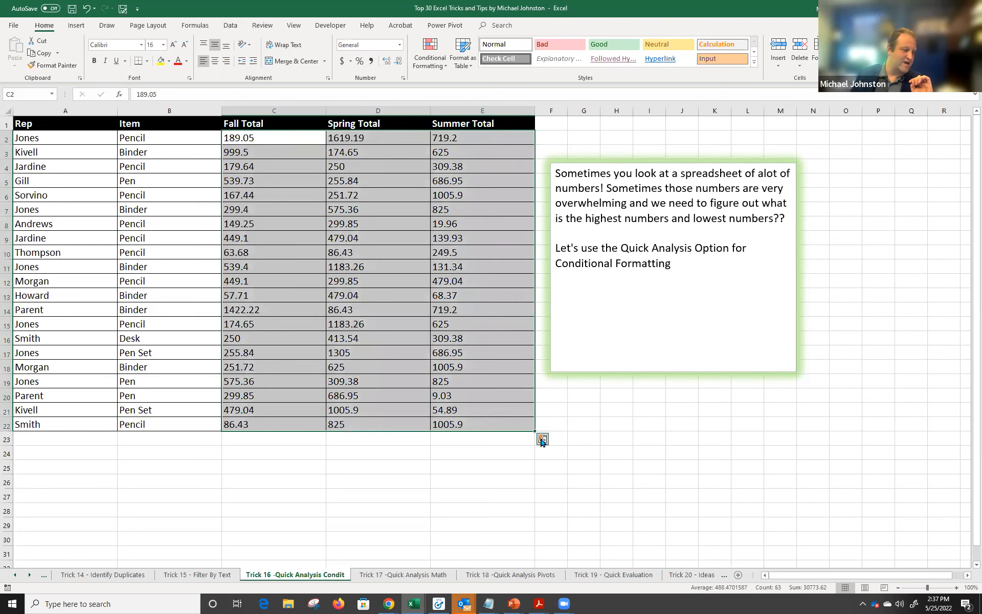
Select the Fall, Spring and Summer totals in C2:E22 and add data bars.
{"action": "left_click", "coordinate": [399, 447]}
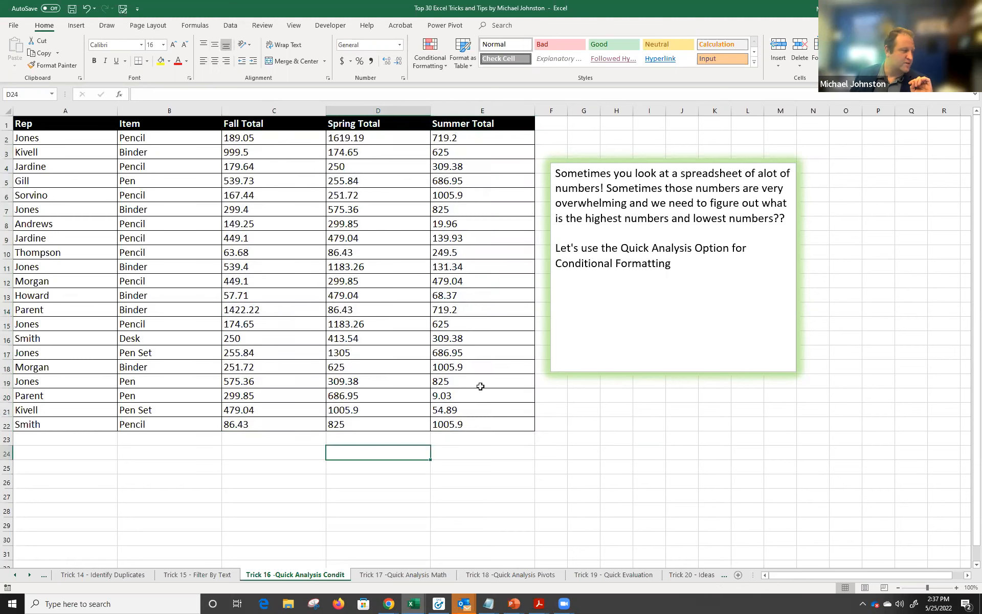
{"action": "left_click", "coordinate": [268, 137]}
{"action": "left_click_drag", "start_coordinate": [268, 138], "coordinate": [493, 420]}
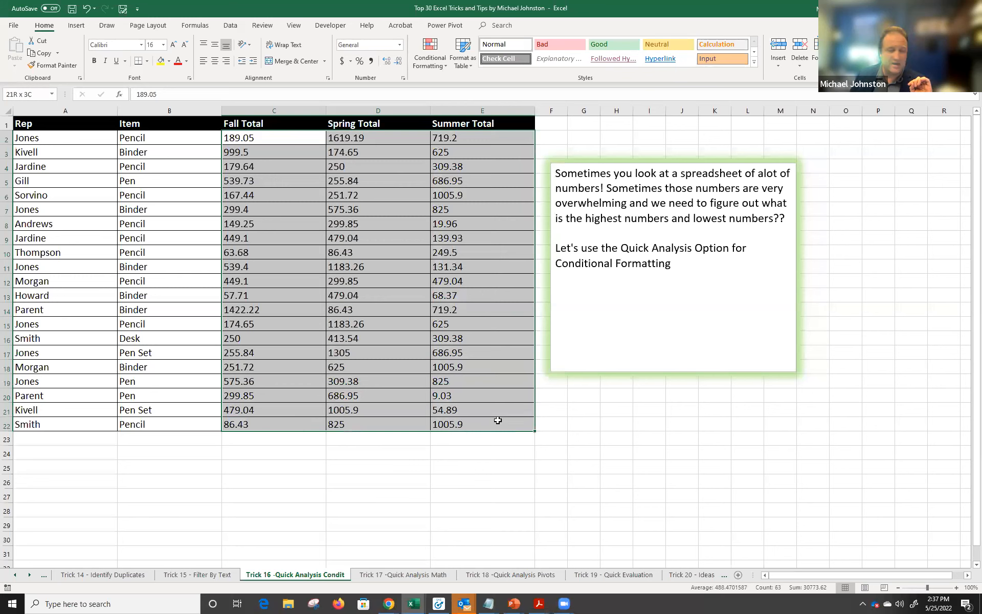
{"action": "left_click_drag", "start_coordinate": [501, 420], "coordinate": [504, 421]}
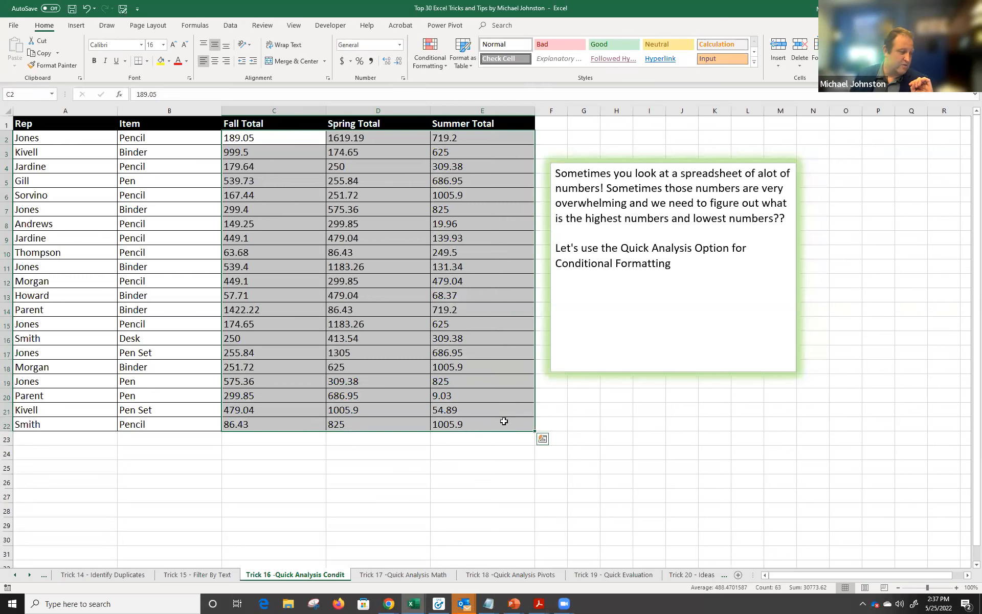
{"action": "left_click", "coordinate": [542, 441]}
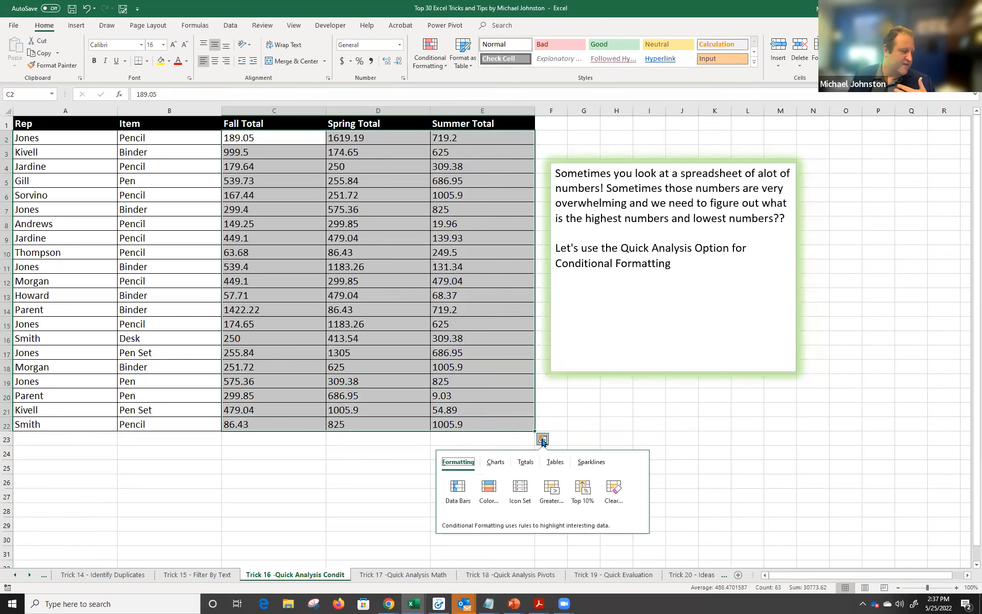
{"action": "left_click", "coordinate": [459, 486]}
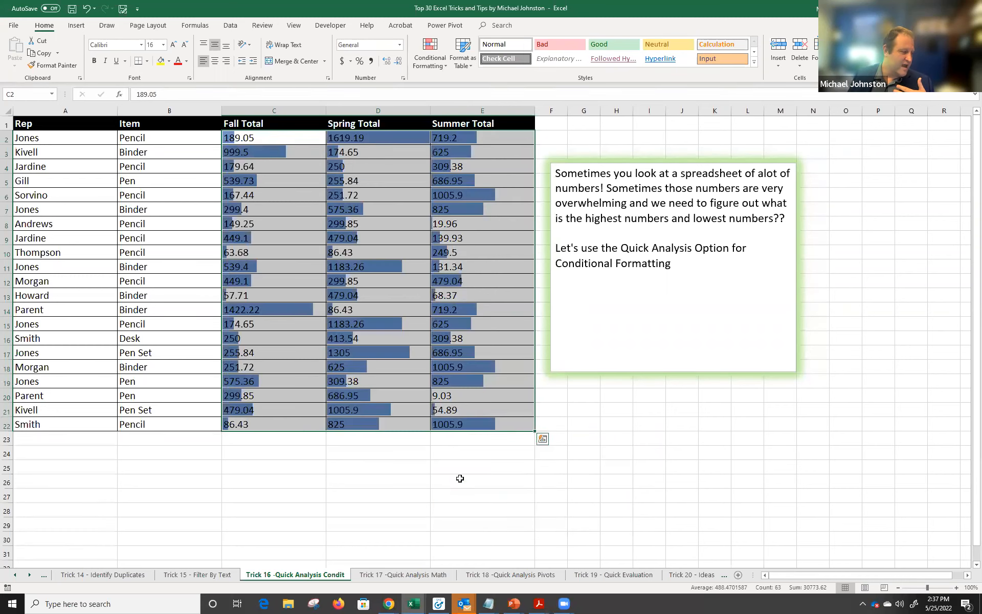
Compare the bars against the largest Spring Total, 1619.19, then reselect the totals for Quick Analysis.
{"action": "left_click", "coordinate": [402, 453]}
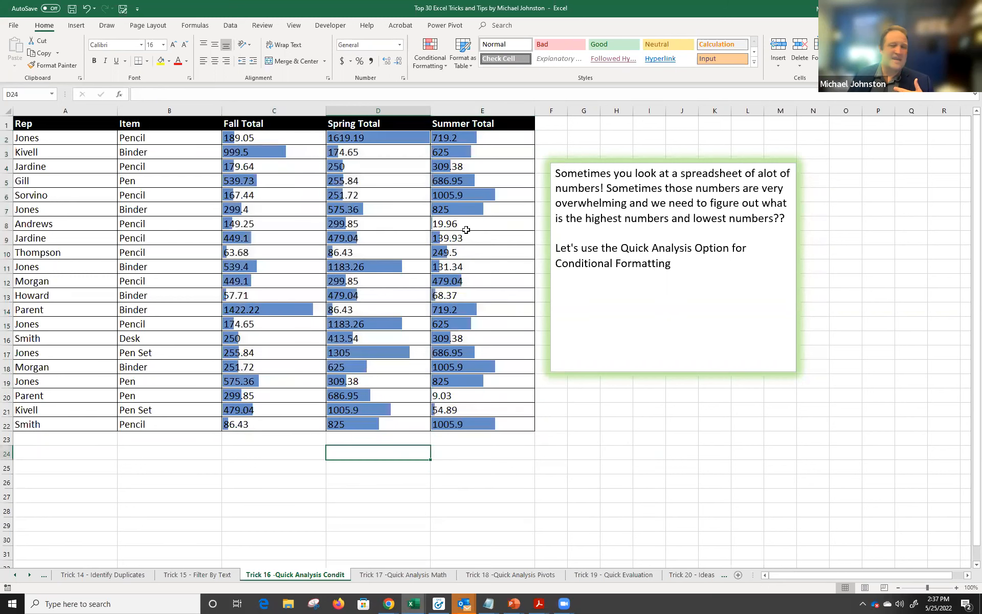
{"action": "left_click", "coordinate": [494, 193]}
{"action": "left_click", "coordinate": [401, 139]}
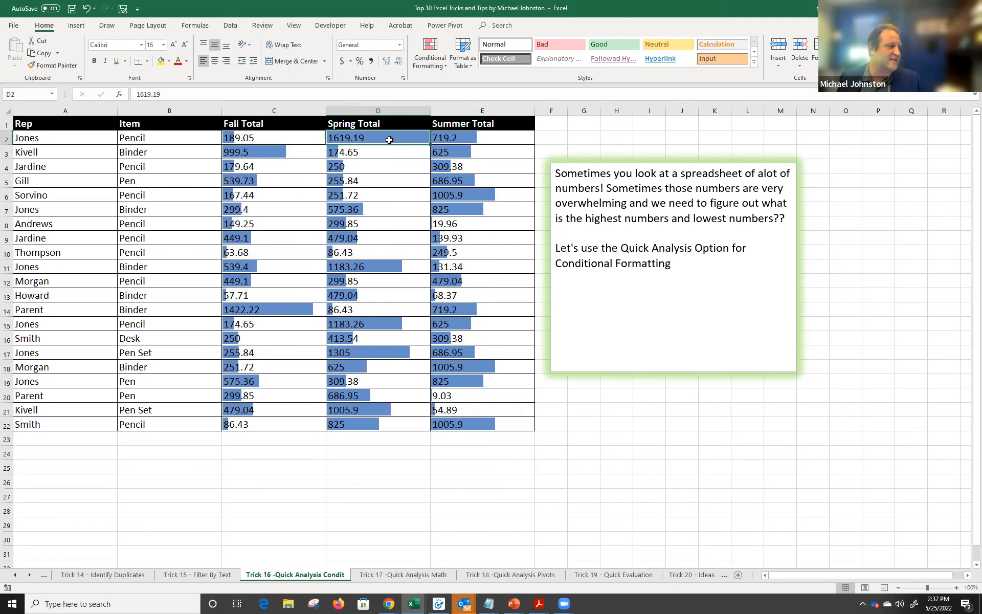
{"action": "left_click", "coordinate": [82, 137]}
{"action": "left_click", "coordinate": [154, 135]}
{"action": "left_click", "coordinate": [365, 142]}
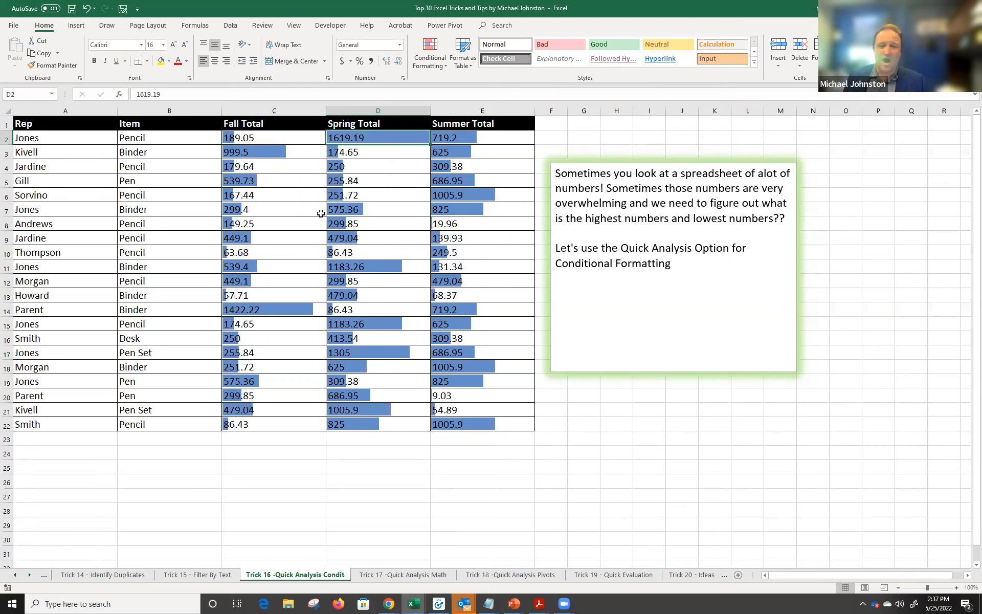
{"action": "left_click_drag", "start_coordinate": [269, 138], "coordinate": [536, 433]}
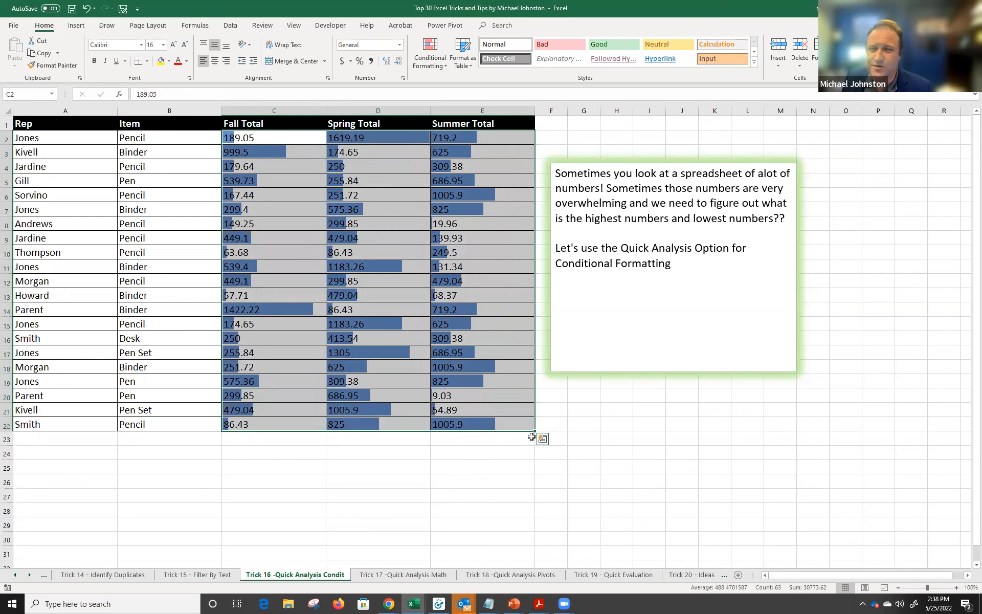
{"action": "left_click", "coordinate": [543, 438]}
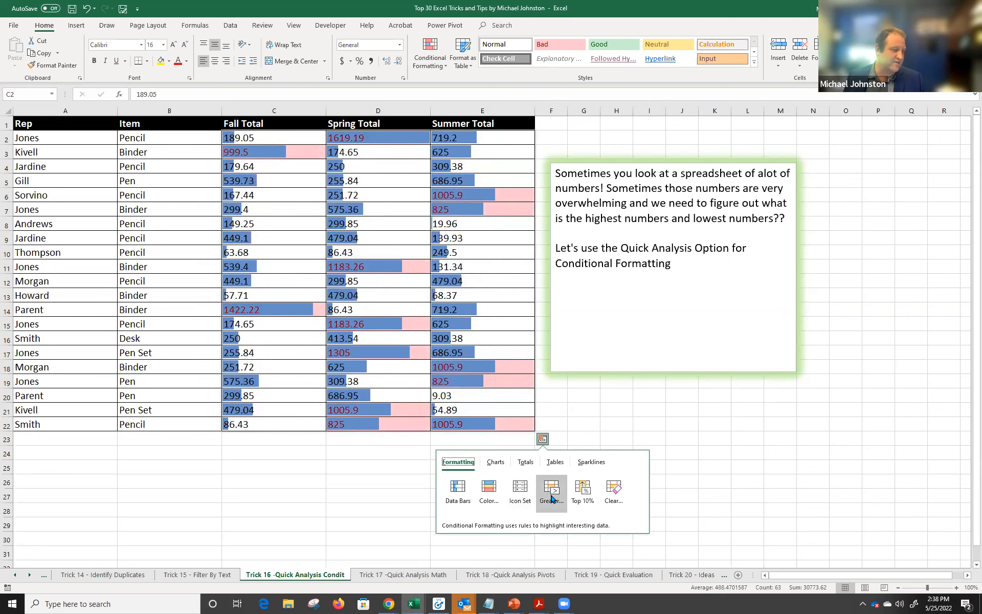
Try the Greater Than highlight on the totals, then cancel it.
{"action": "left_click", "coordinate": [552, 494]}
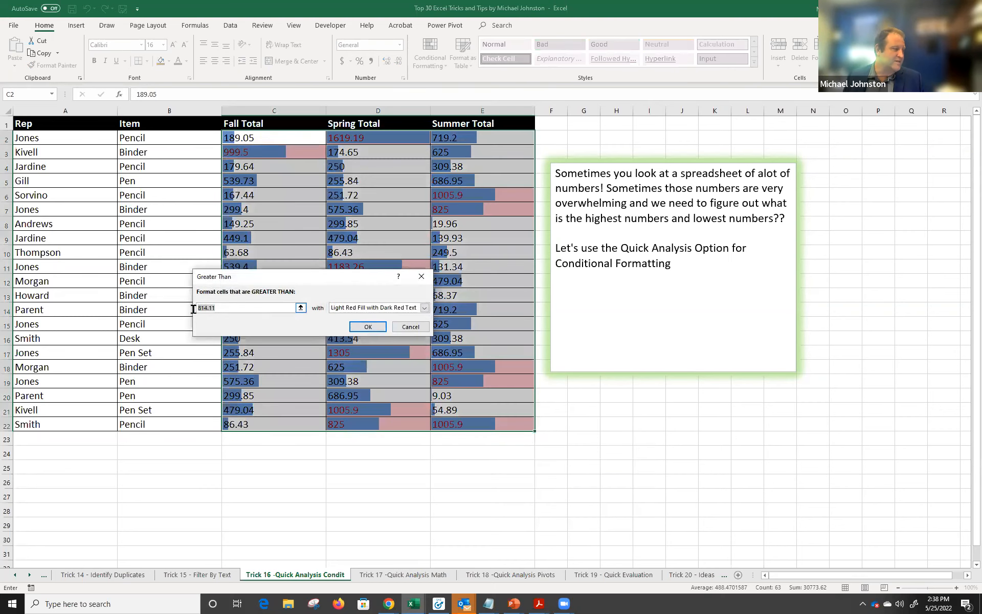
{"action": "left_click", "coordinate": [300, 308]}
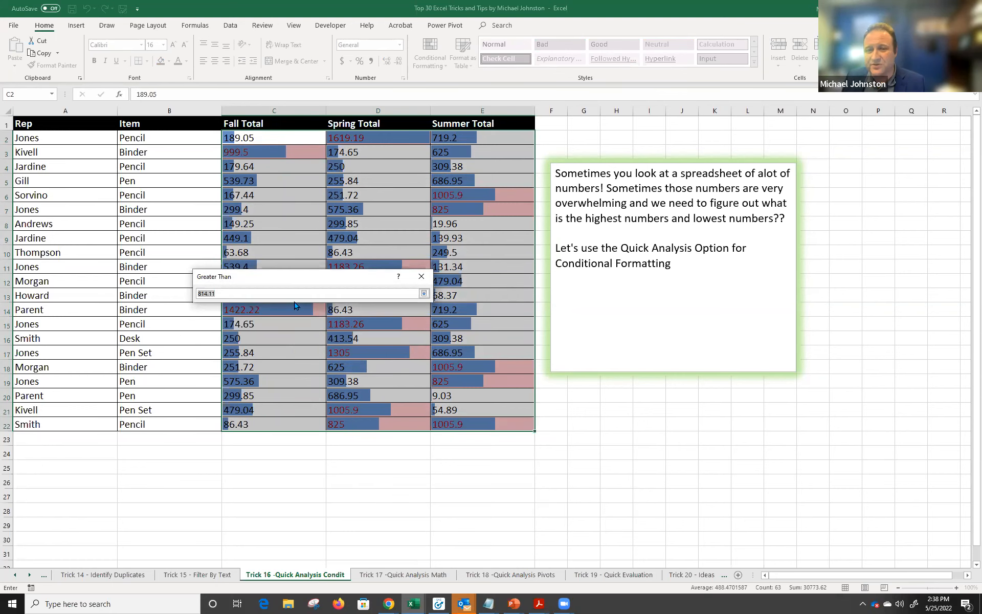
{"action": "key", "text": "Return"}
{"action": "left_click", "coordinate": [410, 327]}
{"action": "left_click", "coordinate": [453, 353]}
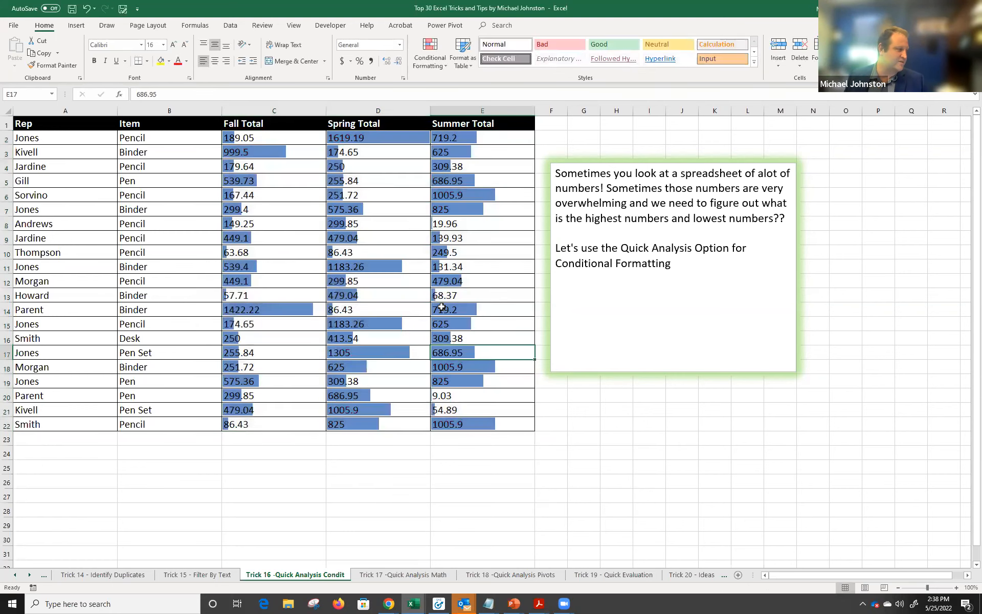
Compare bar lengths, noting the 57.71 Fall and 9.03 Summer minimums, then go to Trick 17.
{"action": "left_click_drag", "start_coordinate": [376, 138], "coordinate": [394, 381]}
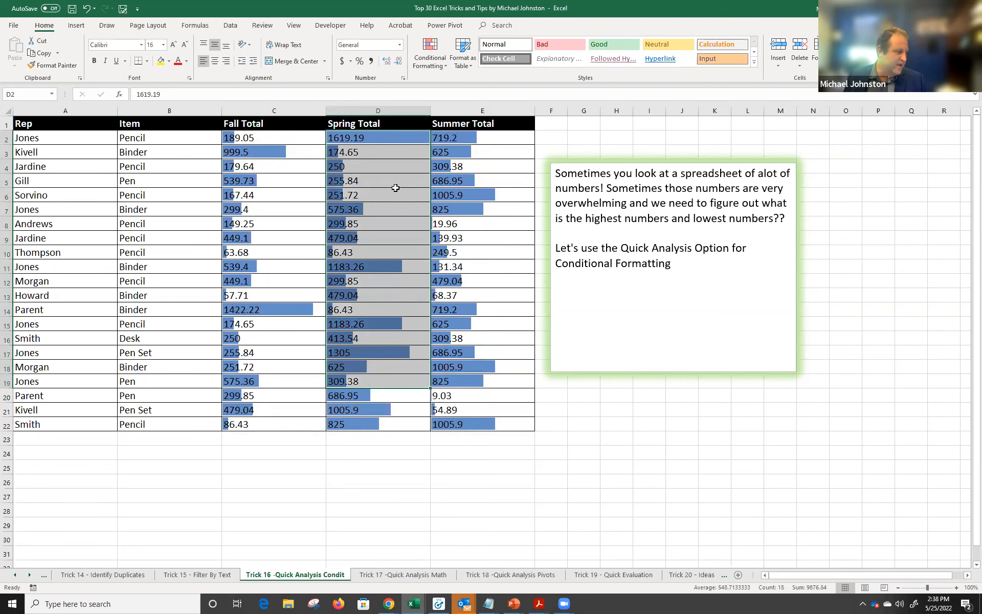
{"action": "left_click", "coordinate": [381, 143]}
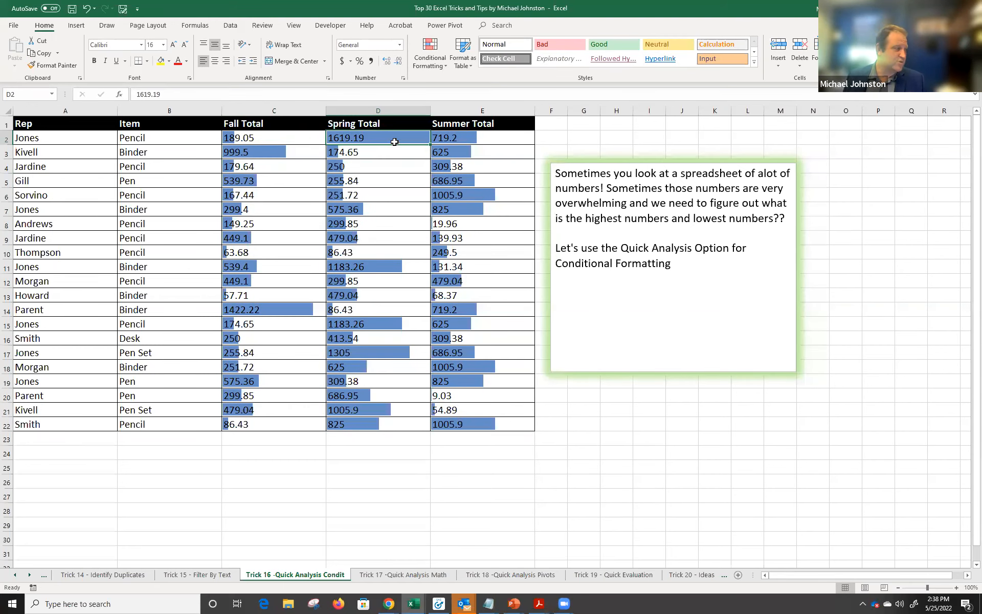
{"action": "left_click", "coordinate": [248, 429]}
{"action": "left_click", "coordinate": [245, 295]}
{"action": "left_click", "coordinate": [256, 341]}
{"action": "left_click", "coordinate": [248, 430]}
{"action": "left_click", "coordinate": [250, 256]}
{"action": "left_click", "coordinate": [248, 296]}
{"action": "left_click_drag", "start_coordinate": [282, 301], "coordinate": [445, 225]}
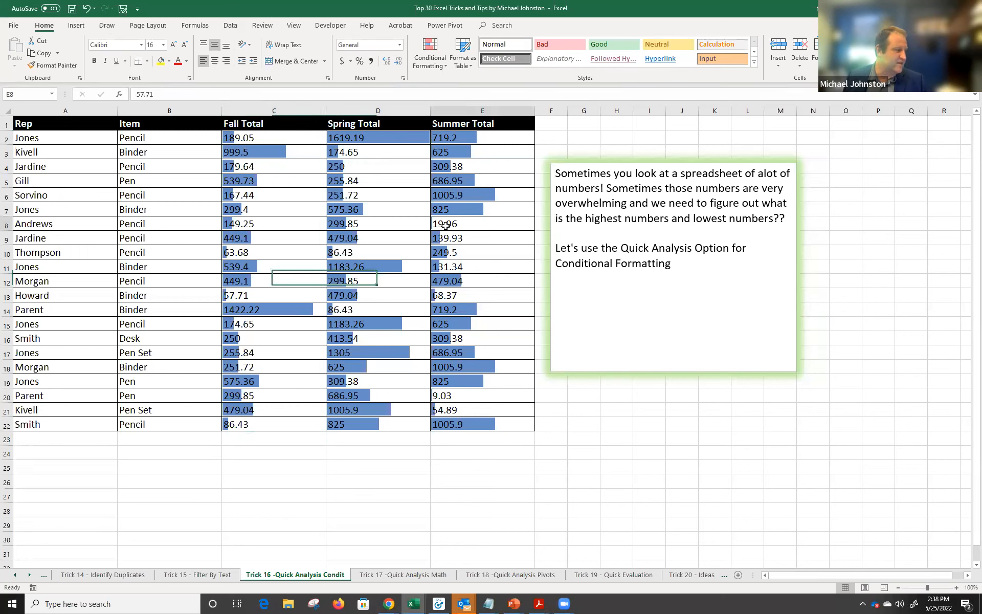
{"action": "left_click", "coordinate": [458, 397]}
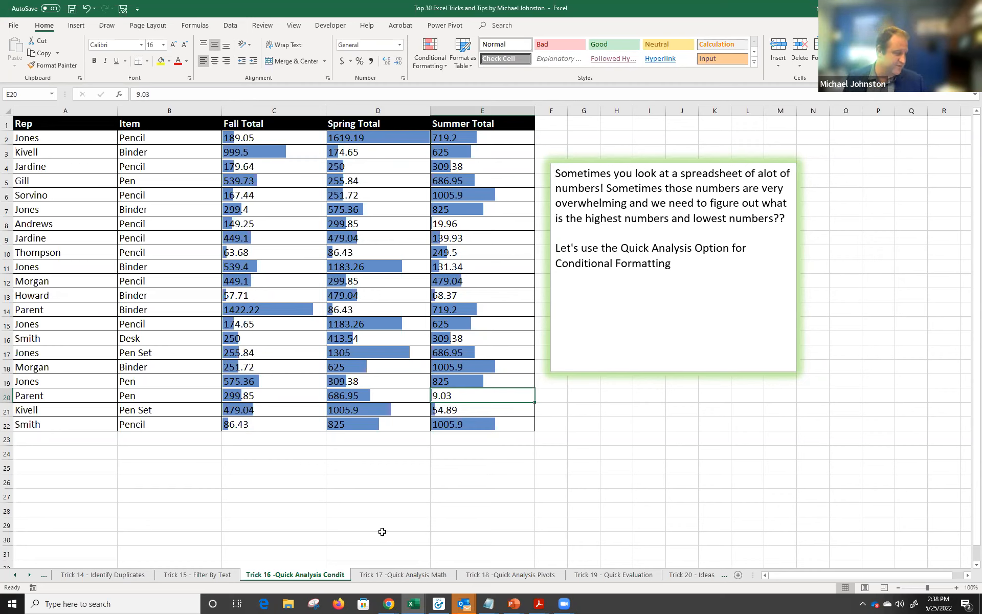
{"action": "left_click", "coordinate": [418, 575]}
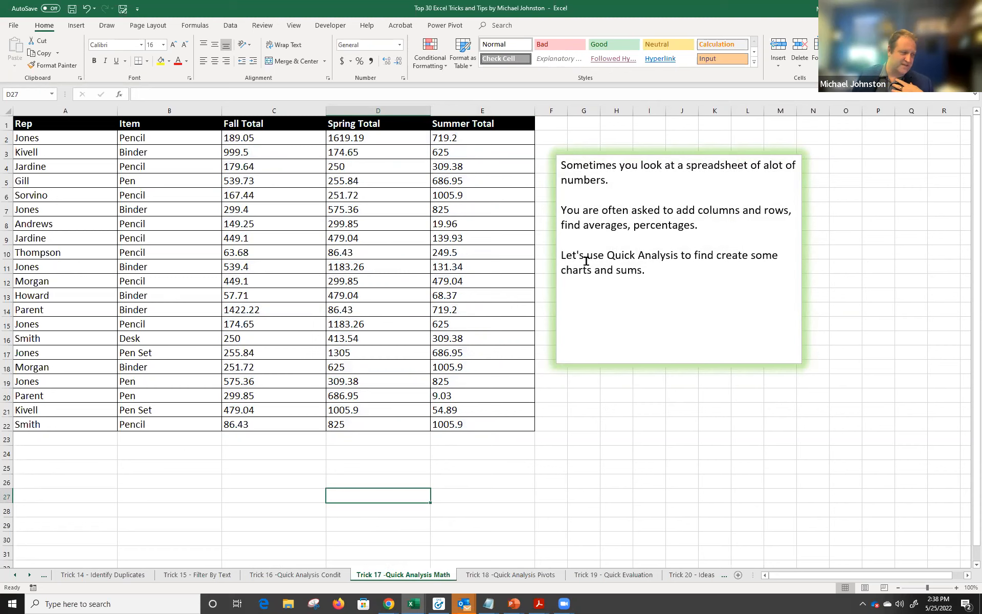
{"action": "left_click_drag", "start_coordinate": [250, 137], "coordinate": [481, 422]}
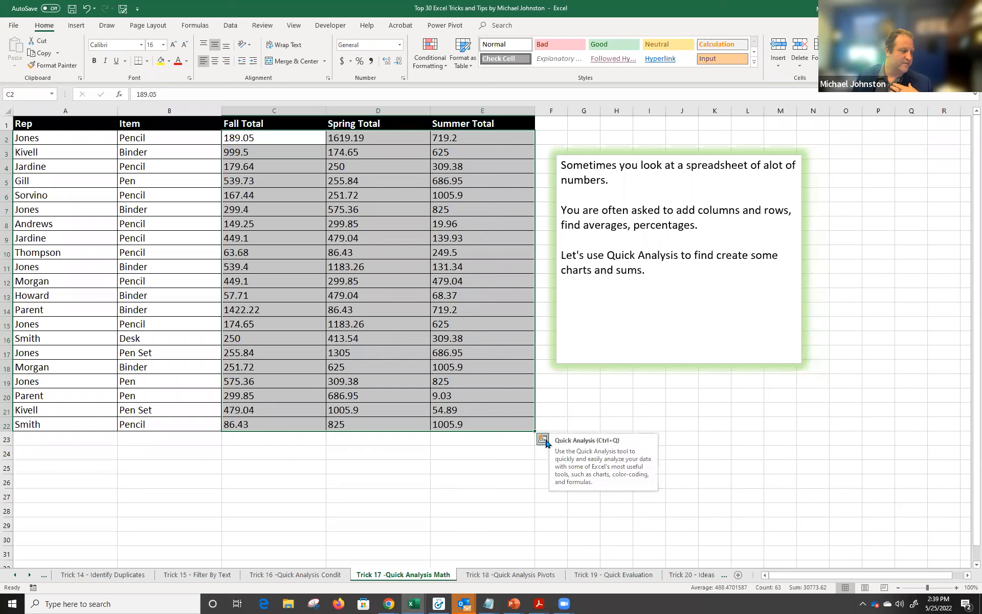
{"action": "left_click", "coordinate": [543, 439]}
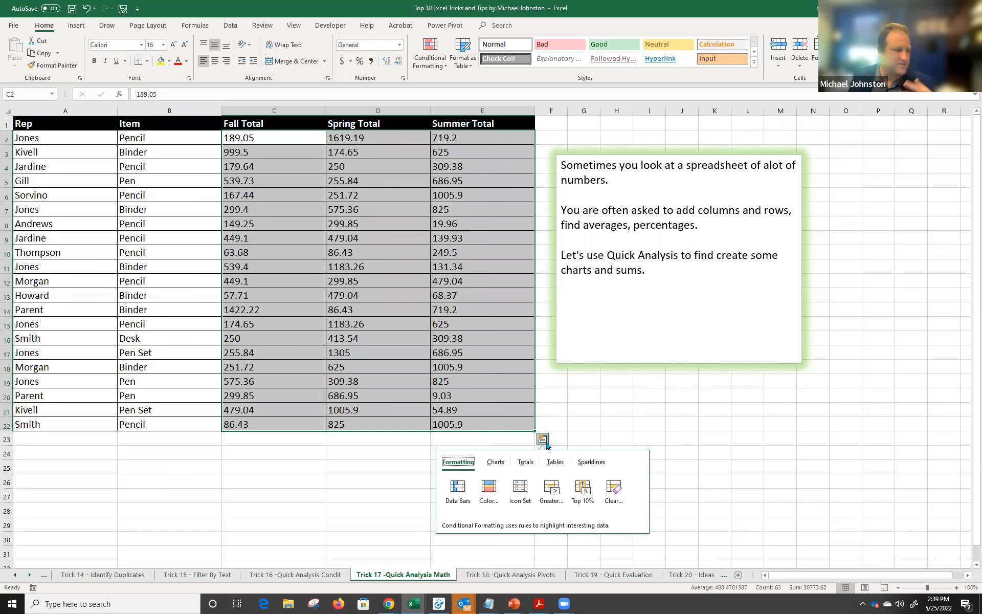
{"action": "left_click", "coordinate": [525, 462]}
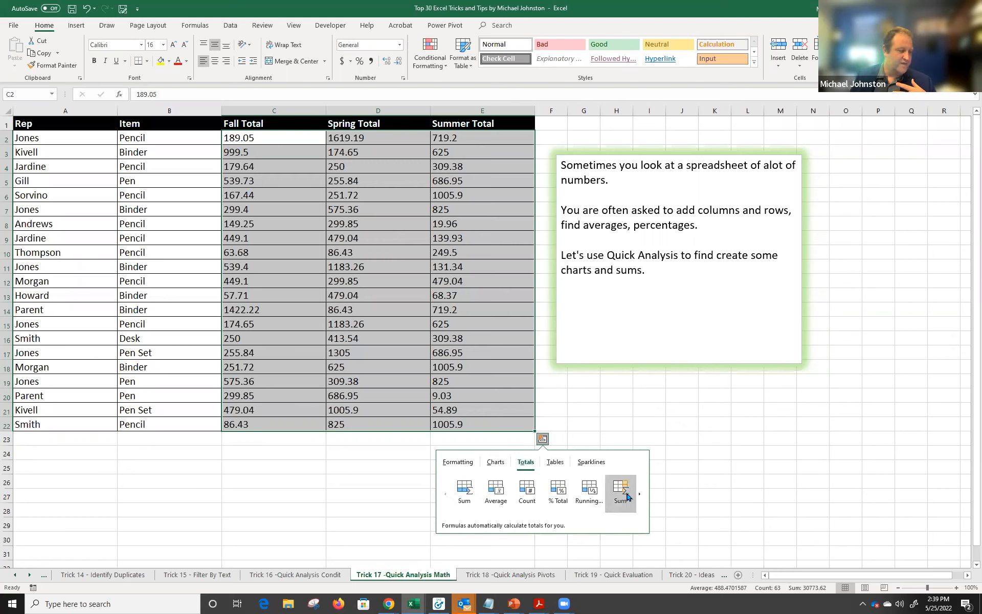
{"action": "left_click", "coordinate": [452, 489]}
{"action": "left_click", "coordinate": [293, 435]}
{"action": "left_click", "coordinate": [404, 439]}
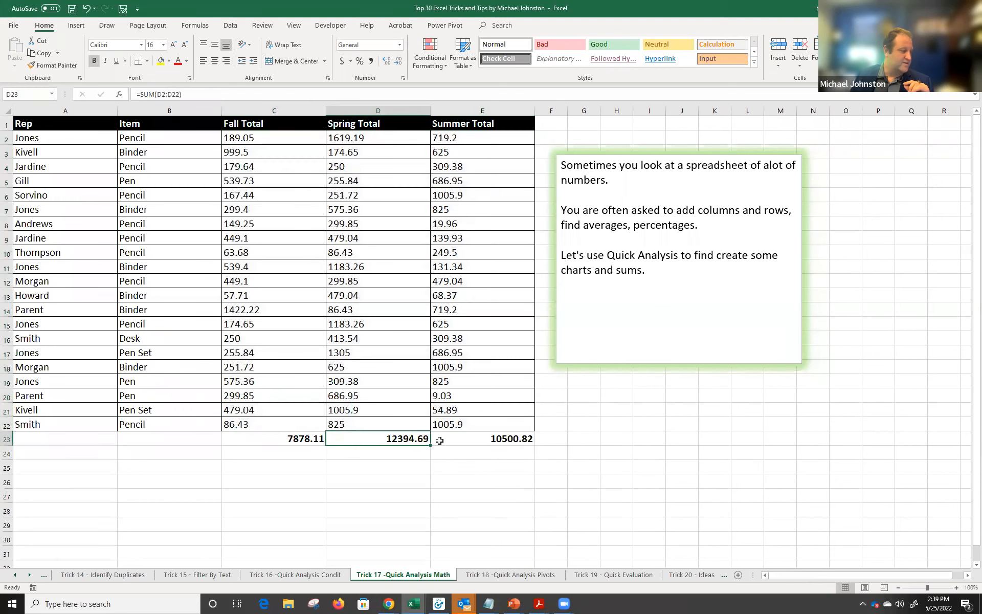
{"action": "left_click", "coordinate": [478, 437]}
{"action": "left_click", "coordinate": [408, 438]}
{"action": "left_click", "coordinate": [316, 438]}
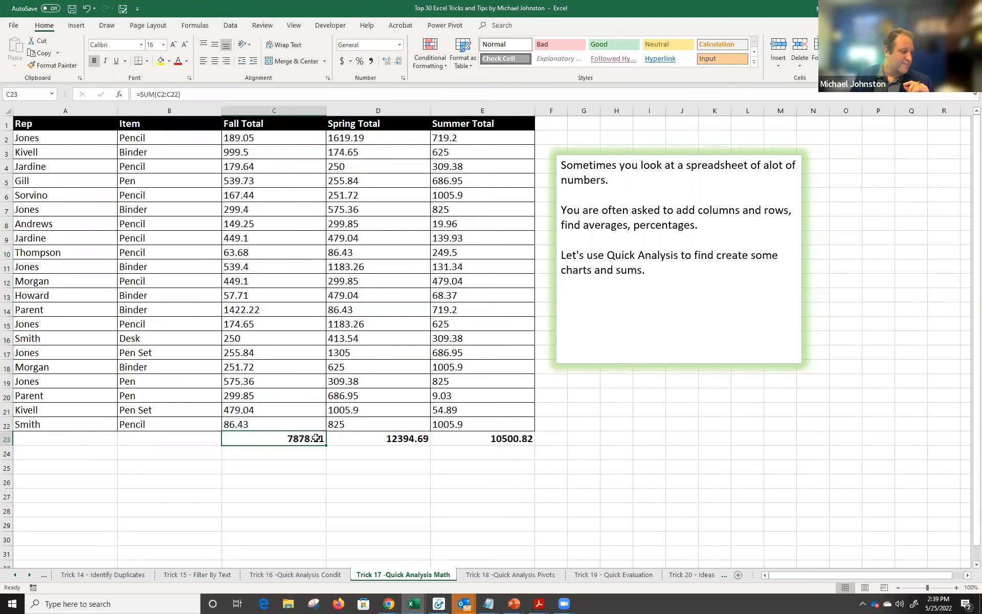
{"action": "left_click_drag", "start_coordinate": [192, 95], "coordinate": [128, 95]}
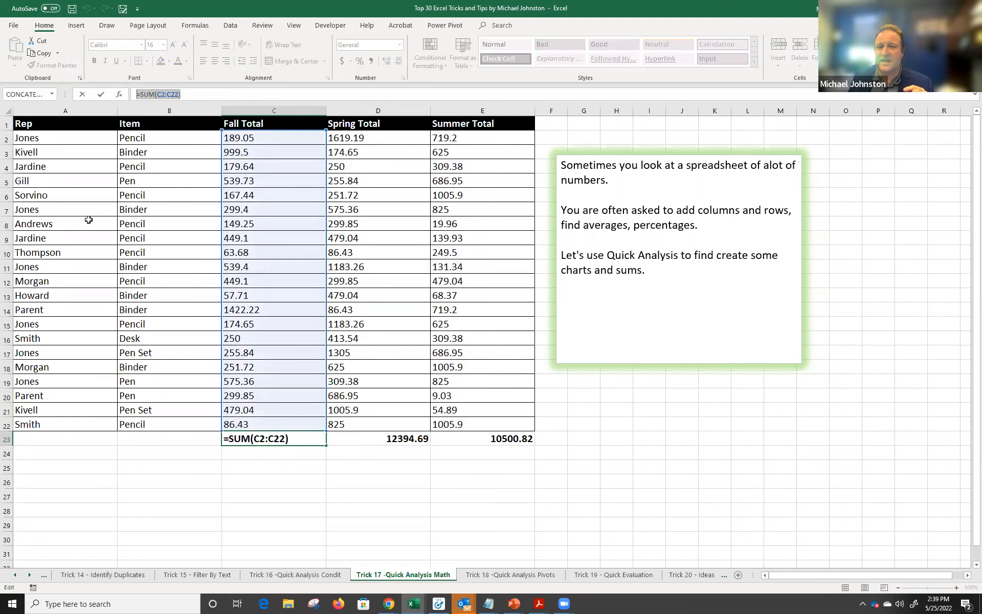
{"action": "key", "text": "Escape"}
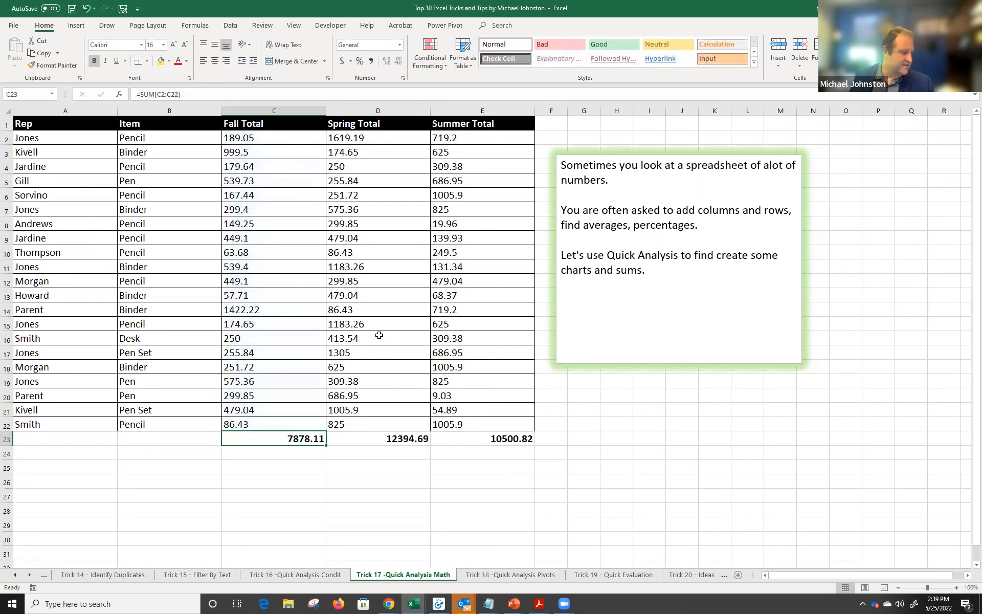
{"action": "key", "text": "ctrl+z"}
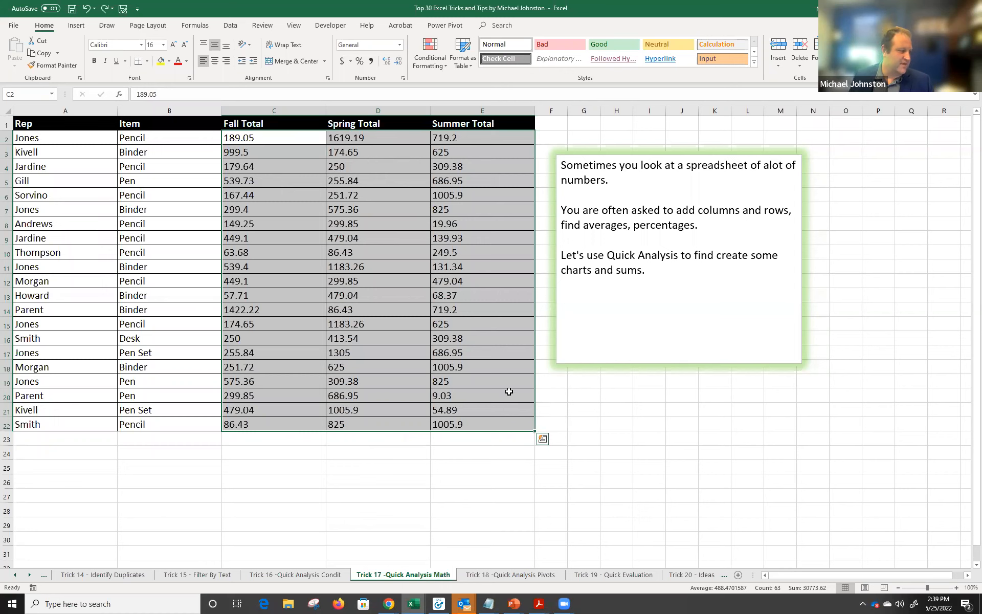
Add column averages in row 23: 375.1480952, 590.2233333 and 500.0390476.
{"action": "left_click", "coordinate": [542, 438]}
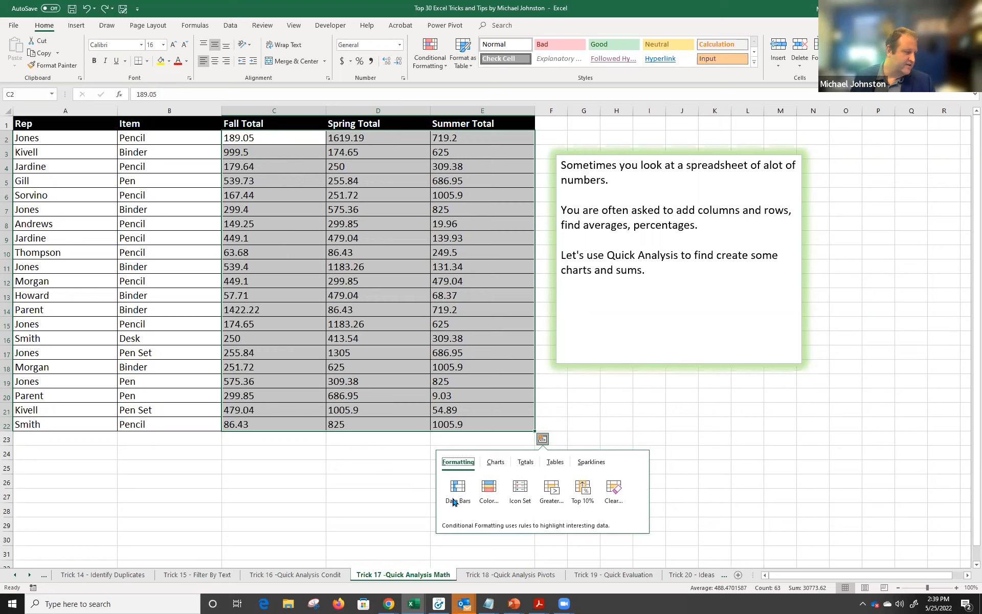
{"action": "left_click", "coordinate": [525, 461]}
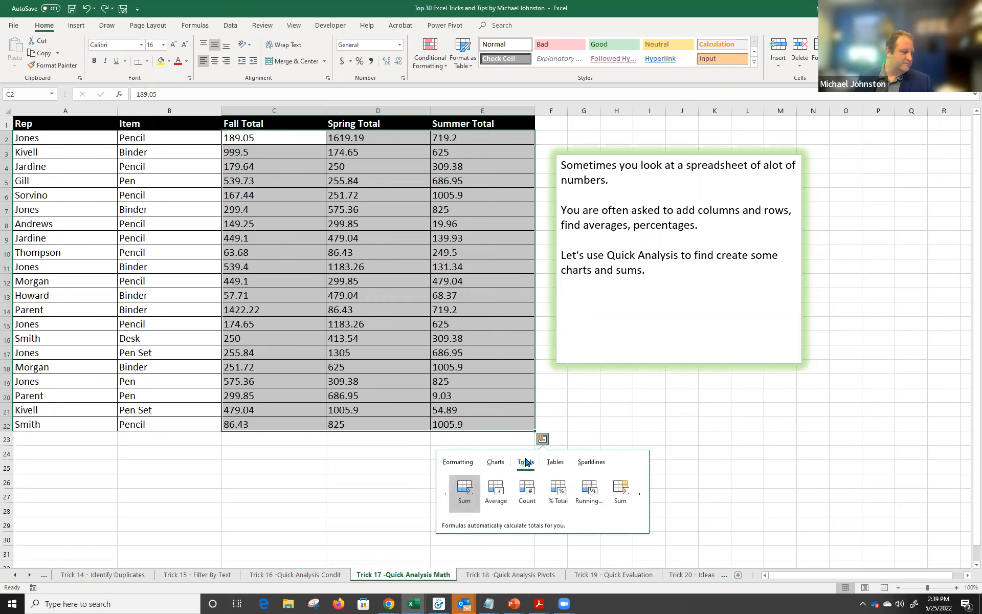
{"action": "left_click", "coordinate": [496, 492]}
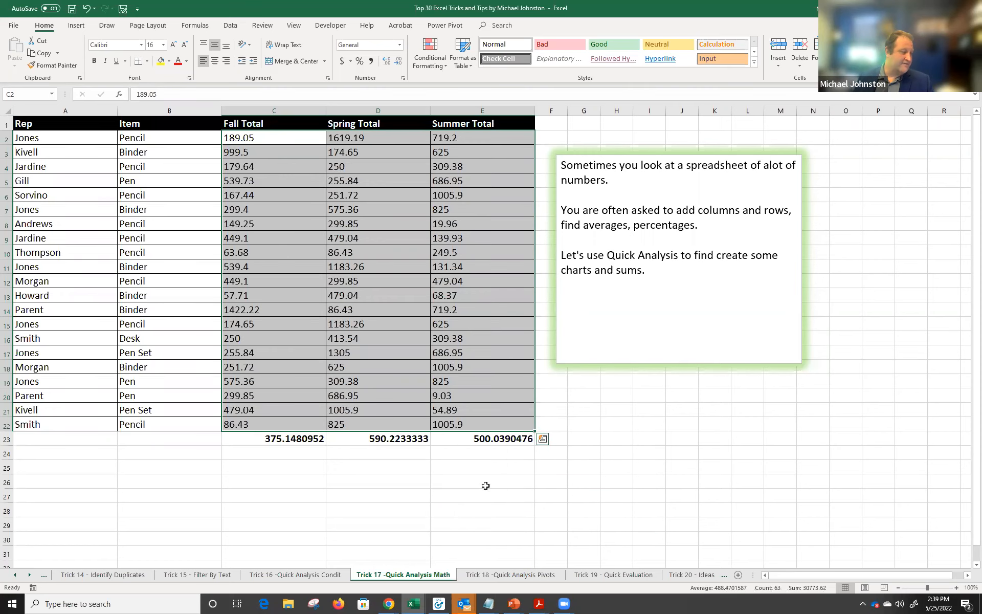
{"action": "left_click", "coordinate": [276, 441]}
{"action": "left_click", "coordinate": [364, 439]}
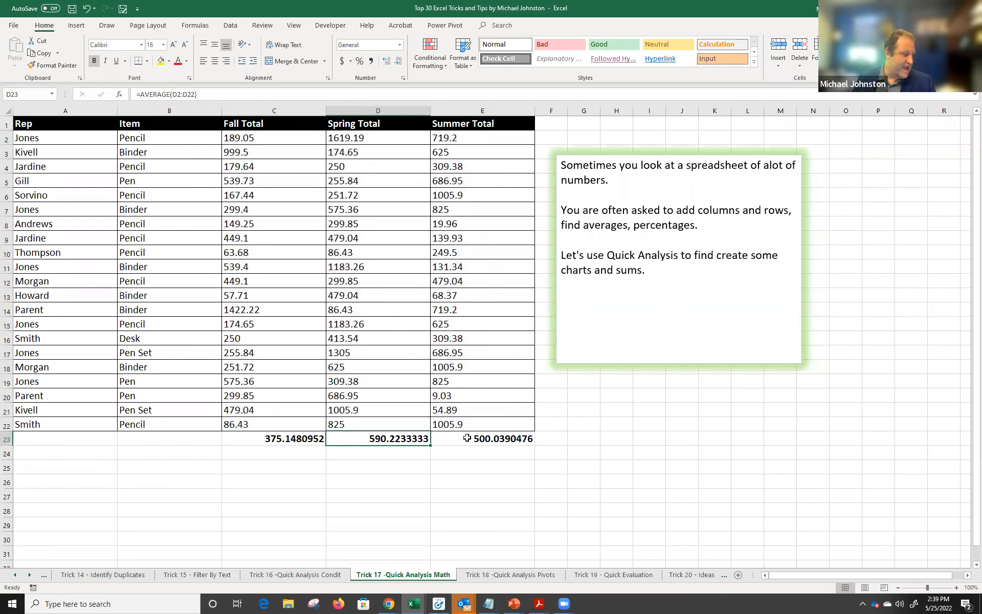
{"action": "left_click", "coordinate": [466, 438]}
Select the Summer, then Spring, then all three total columns C2:E22.
{"action": "left_click_drag", "start_coordinate": [464, 141], "coordinate": [466, 424]}
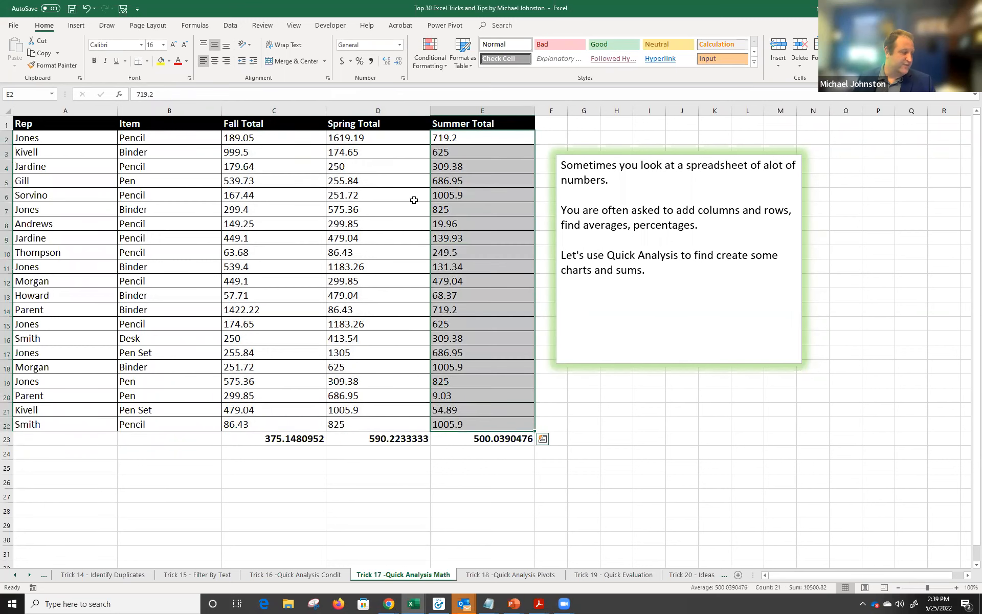
{"action": "left_click", "coordinate": [389, 142]}
{"action": "left_click_drag", "start_coordinate": [389, 188], "coordinate": [384, 427]}
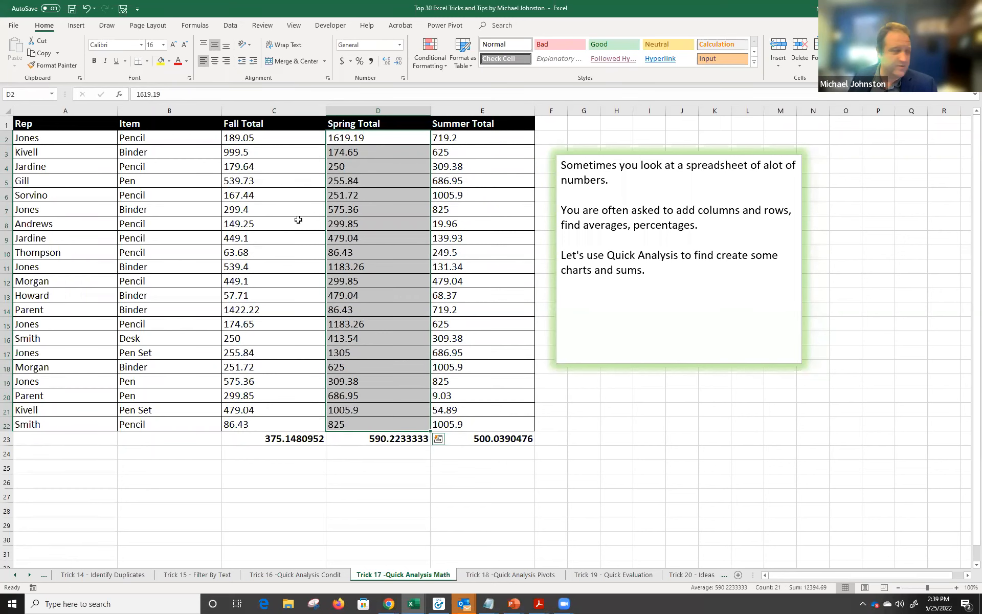
{"action": "left_click_drag", "start_coordinate": [263, 134], "coordinate": [493, 421]}
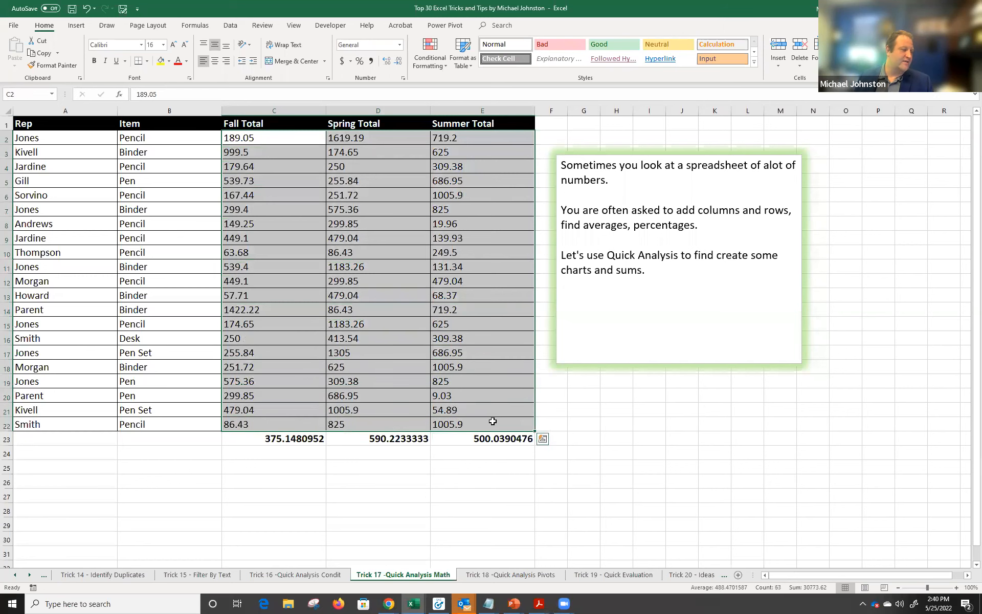
Browse the Quick Analysis row totals and move the note box further right.
{"action": "left_click", "coordinate": [543, 441]}
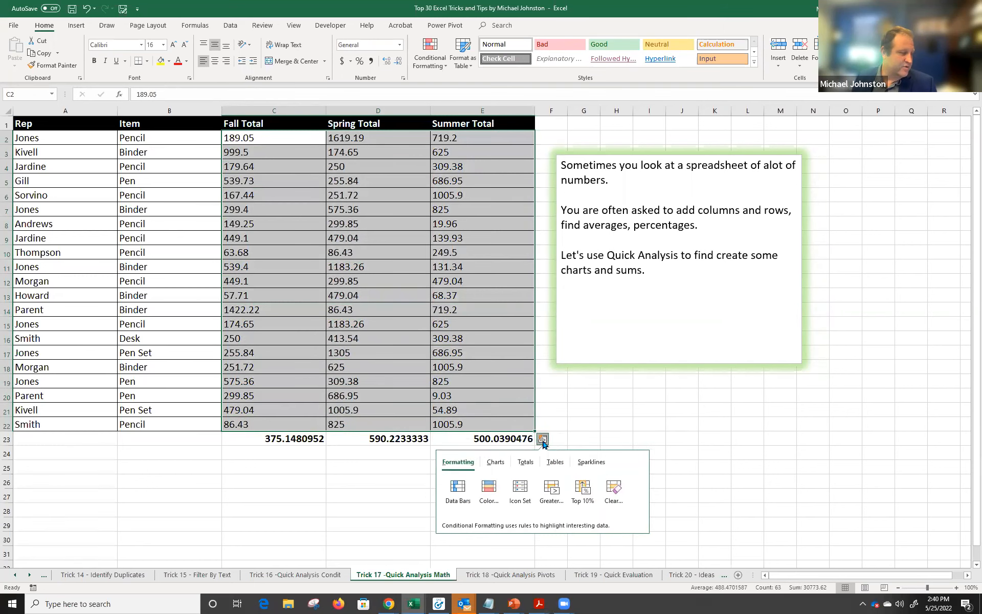
{"action": "left_click", "coordinate": [532, 469]}
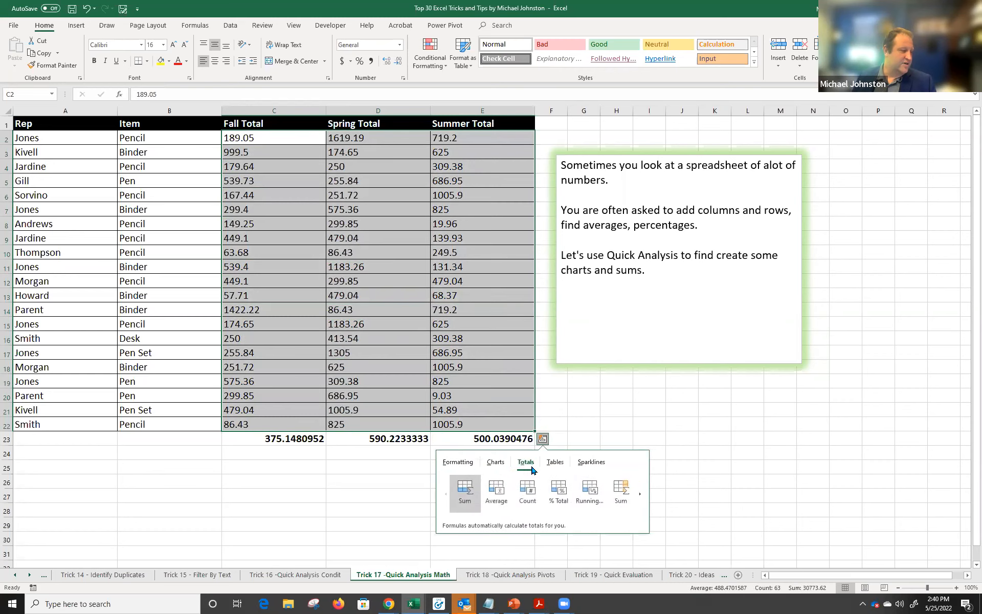
{"action": "left_click", "coordinate": [640, 494]}
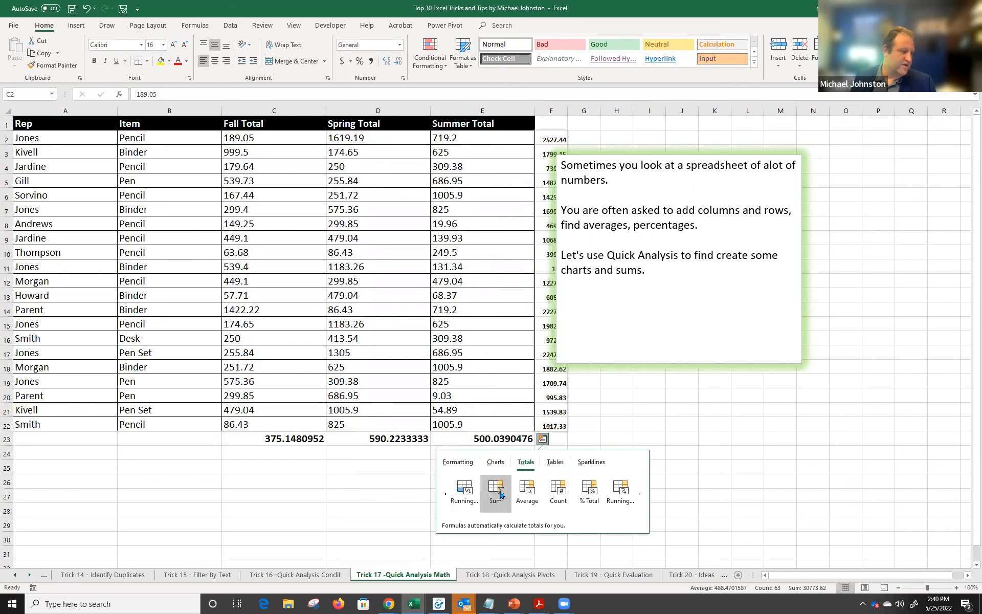
{"action": "left_click", "coordinate": [680, 150]}
{"action": "left_click_drag", "start_coordinate": [725, 153], "coordinate": [881, 141]}
Add a % Total column F showing each row's share, from 1.30% to 8.21%.
{"action": "left_click_drag", "start_coordinate": [277, 136], "coordinate": [499, 426]}
{"action": "left_click", "coordinate": [542, 438]}
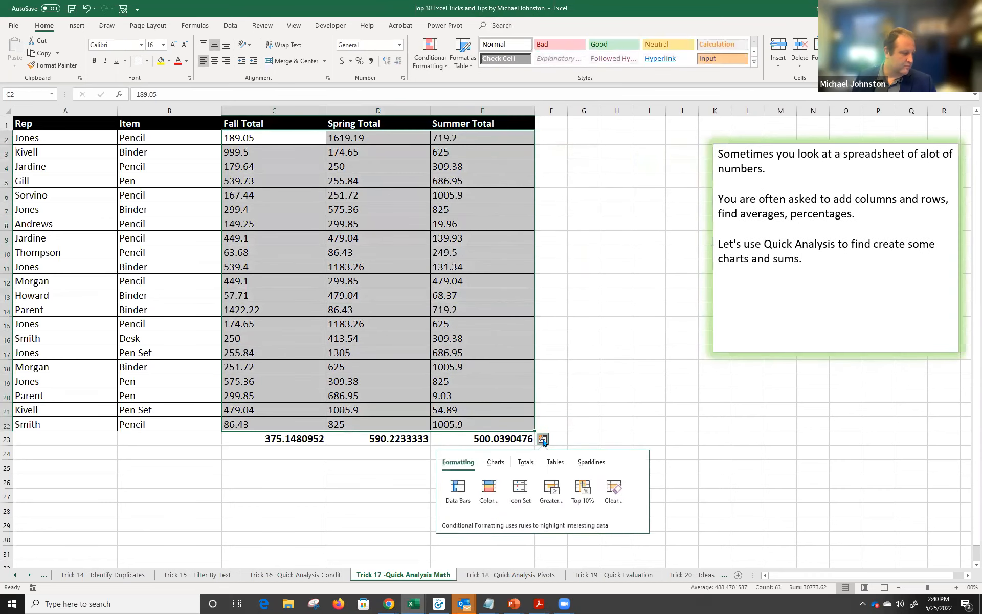
{"action": "left_click", "coordinate": [524, 463]}
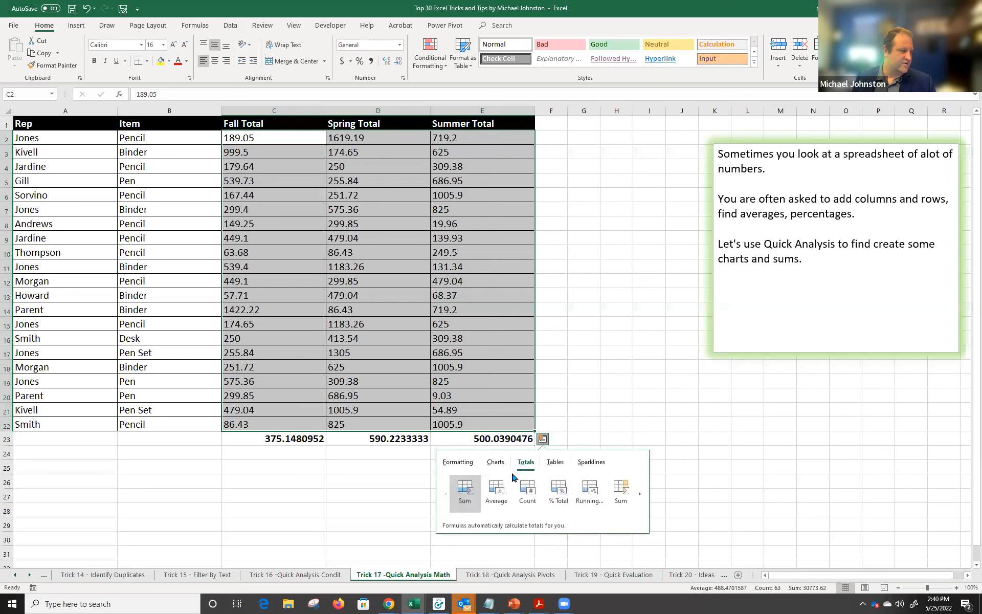
{"action": "left_click", "coordinate": [639, 494]}
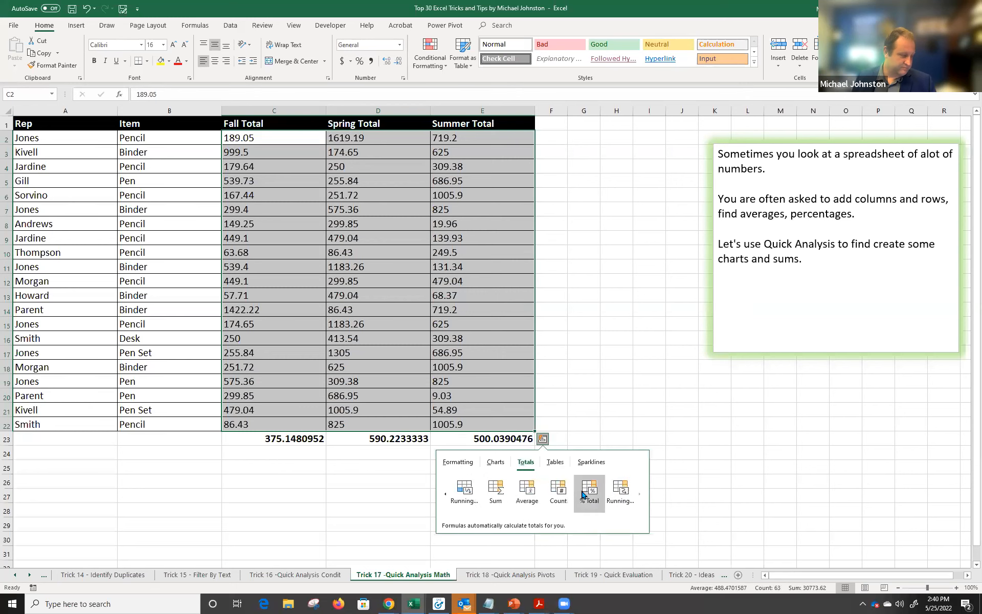
{"action": "mouse_move", "coordinate": [507, 491]}
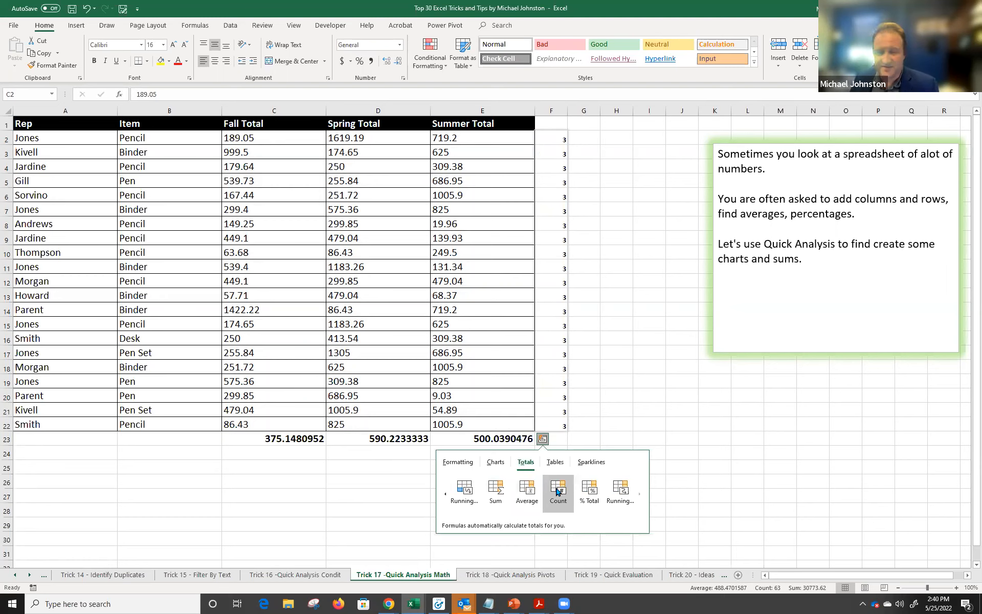
{"action": "left_click", "coordinate": [586, 491]}
{"action": "left_click_drag", "start_coordinate": [278, 137], "coordinate": [489, 421]}
{"action": "left_click_drag", "start_coordinate": [293, 136], "coordinate": [491, 138]}
{"action": "left_click_drag", "start_coordinate": [304, 136], "coordinate": [499, 423]}
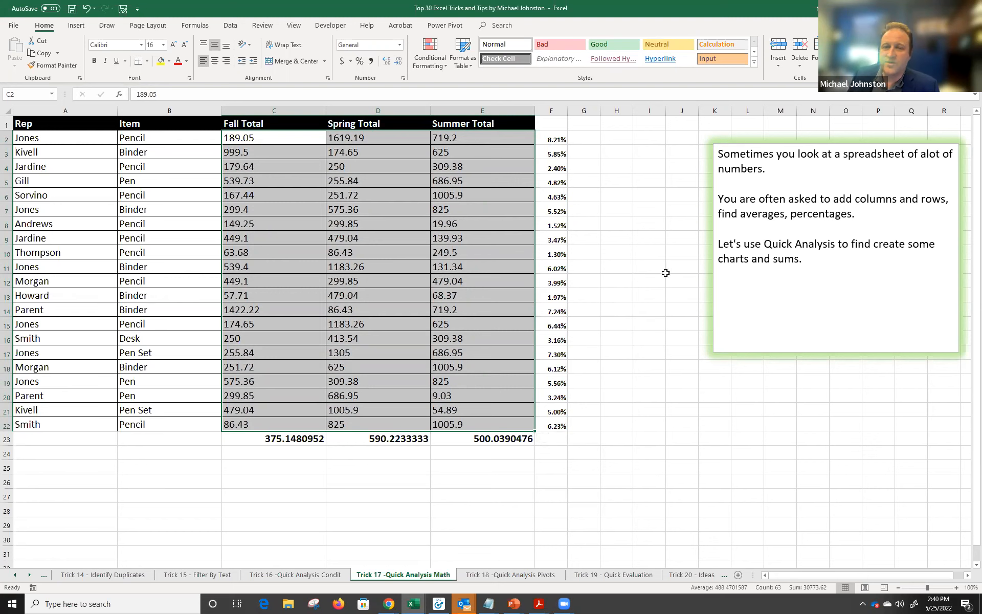
On the Trick 18 -Quick Analysis Pivots sheet, review the reps and select A1:E22 with headers.
{"action": "left_click", "coordinate": [490, 575]}
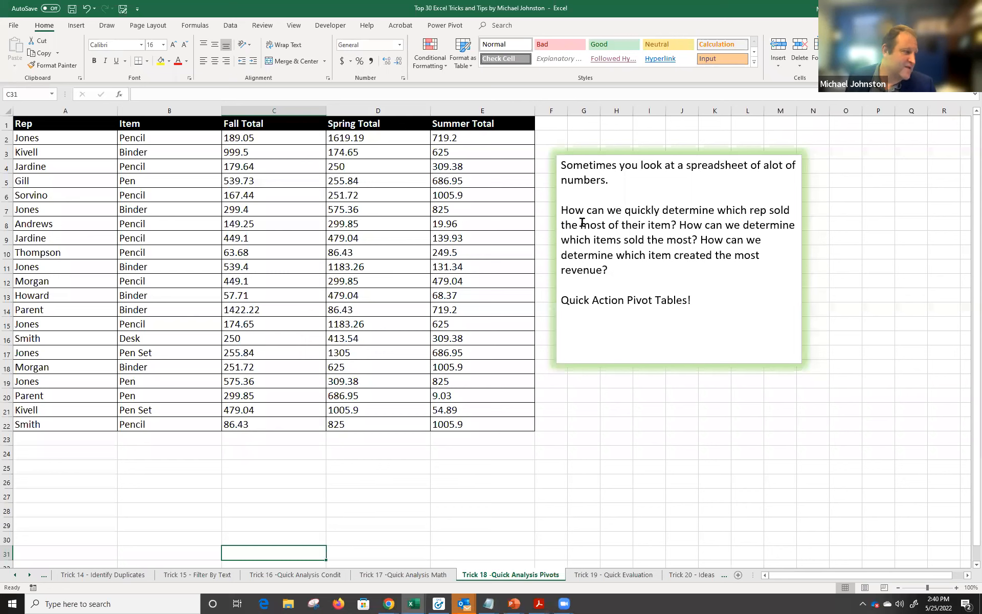
{"action": "mouse_move", "coordinate": [40, 141]}
{"action": "left_mouse_down"}
{"action": "mouse_move", "coordinate": [361, 376]}
{"action": "mouse_move", "coordinate": [457, 421]}
{"action": "left_mouse_up"}
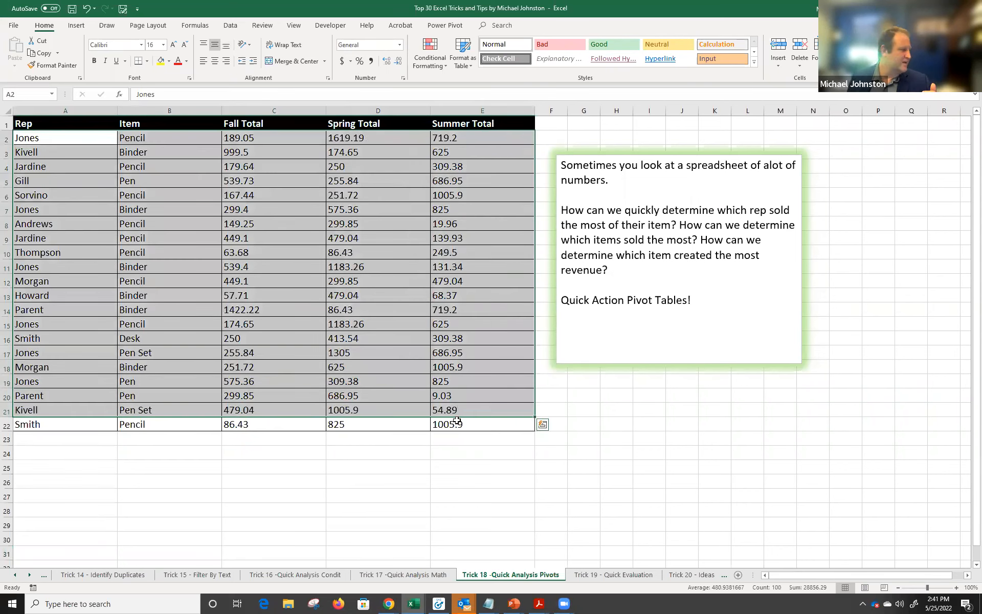
{"action": "left_click", "coordinate": [50, 145]}
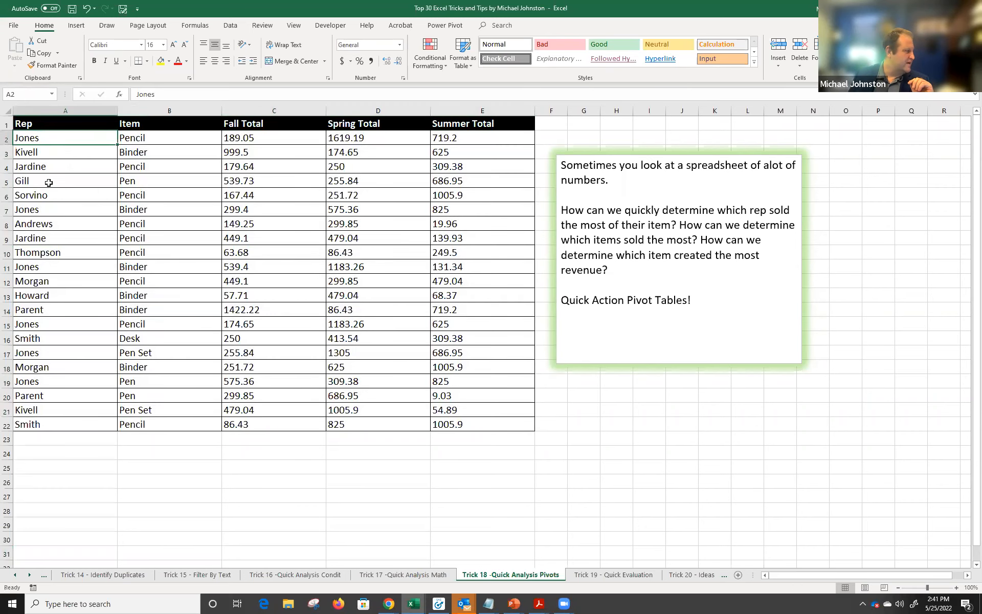
{"action": "left_click", "coordinate": [54, 215]}
{"action": "left_click", "coordinate": [68, 264]}
{"action": "left_click", "coordinate": [61, 321]}
{"action": "left_click", "coordinate": [52, 378]}
{"action": "left_click_drag", "start_coordinate": [236, 138], "coordinate": [450, 138]}
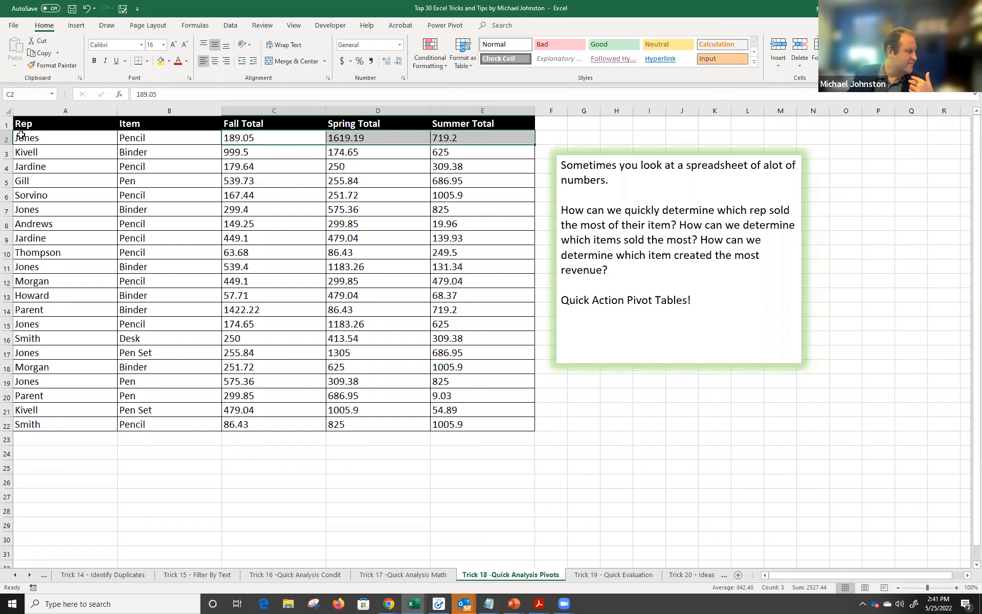
{"action": "left_click_drag", "start_coordinate": [21, 125], "coordinate": [493, 424]}
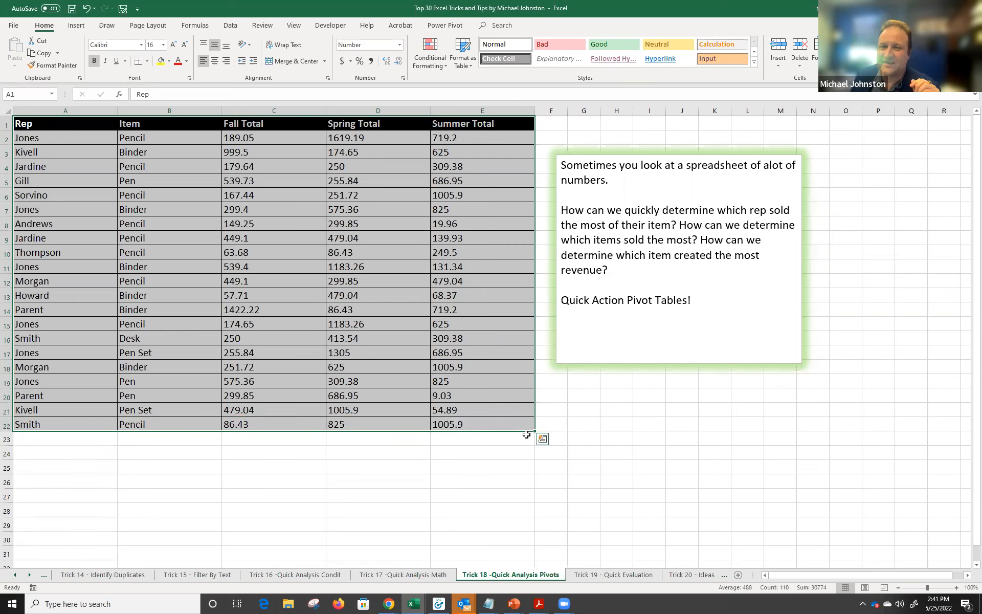
Create a Quick Analysis PivotTable summing Fall Total by Item on Sheet3 (Grand Total 7878.11).
{"action": "left_click", "coordinate": [542, 440]}
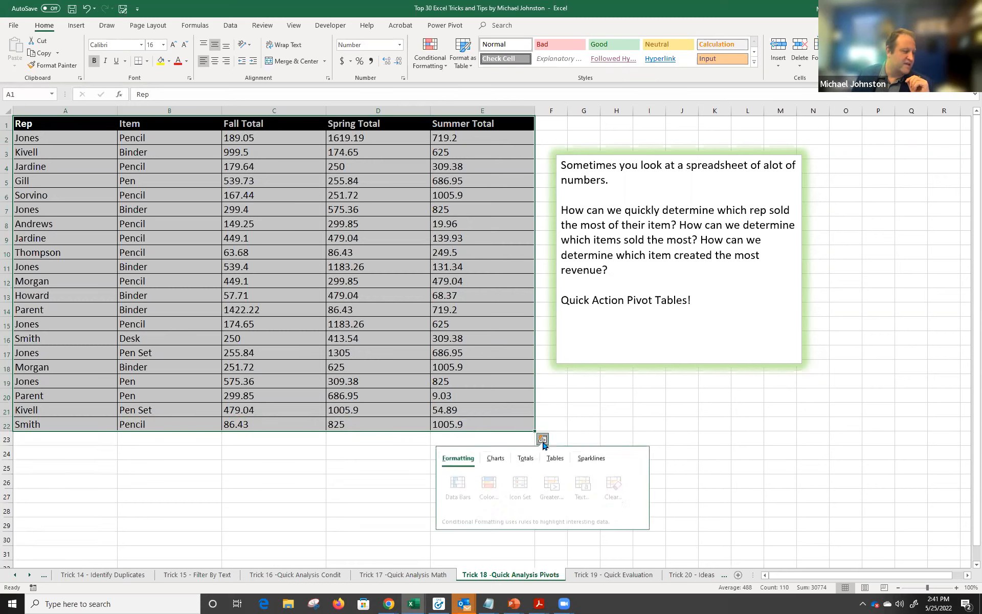
{"action": "left_click", "coordinate": [554, 463]}
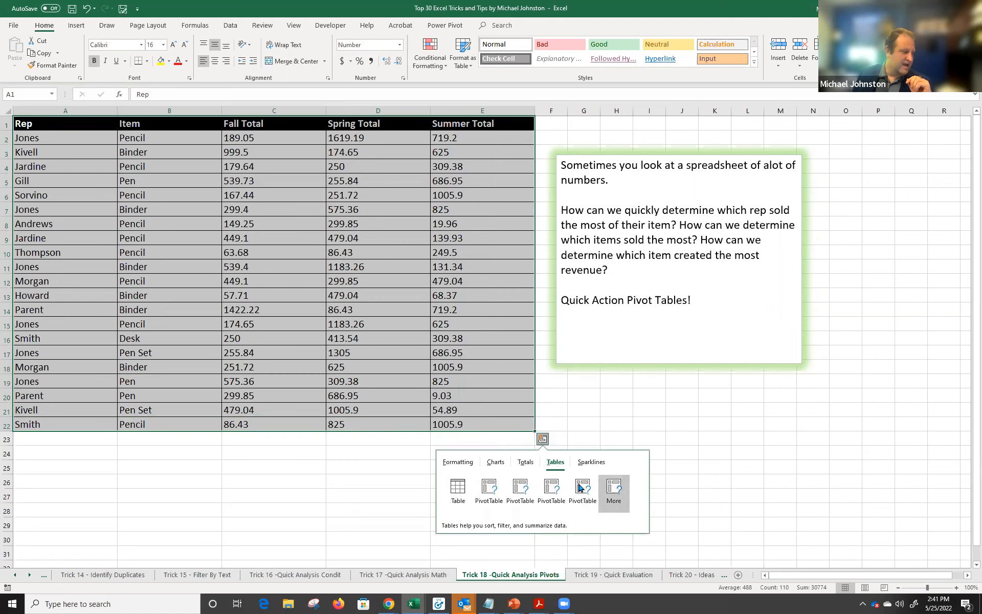
{"action": "left_click", "coordinate": [496, 493]}
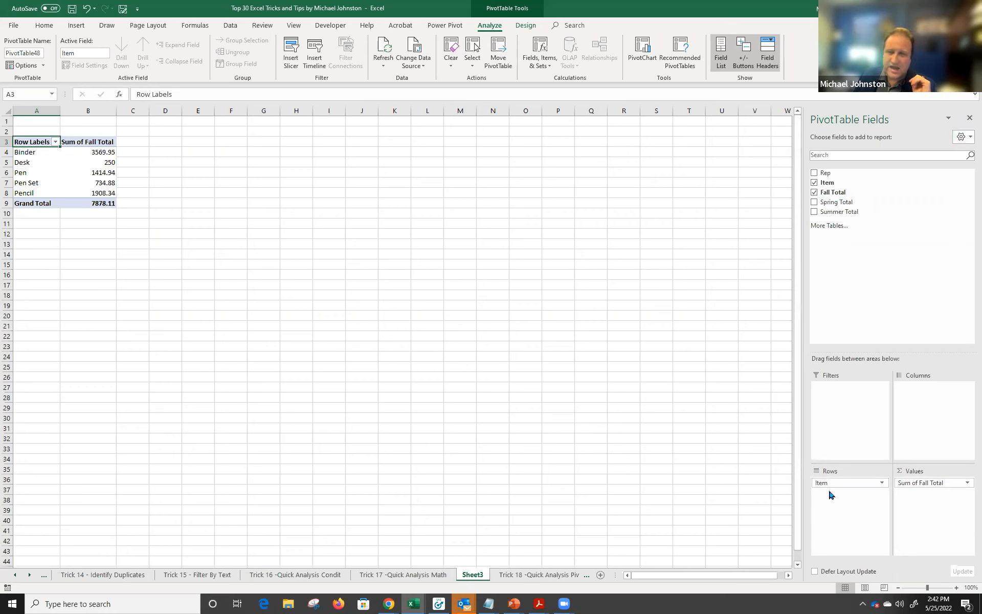
Add Spring Total and Summer Total sums to the pivot's Values.
{"action": "left_click_drag", "start_coordinate": [17, 156], "coordinate": [6, 192]}
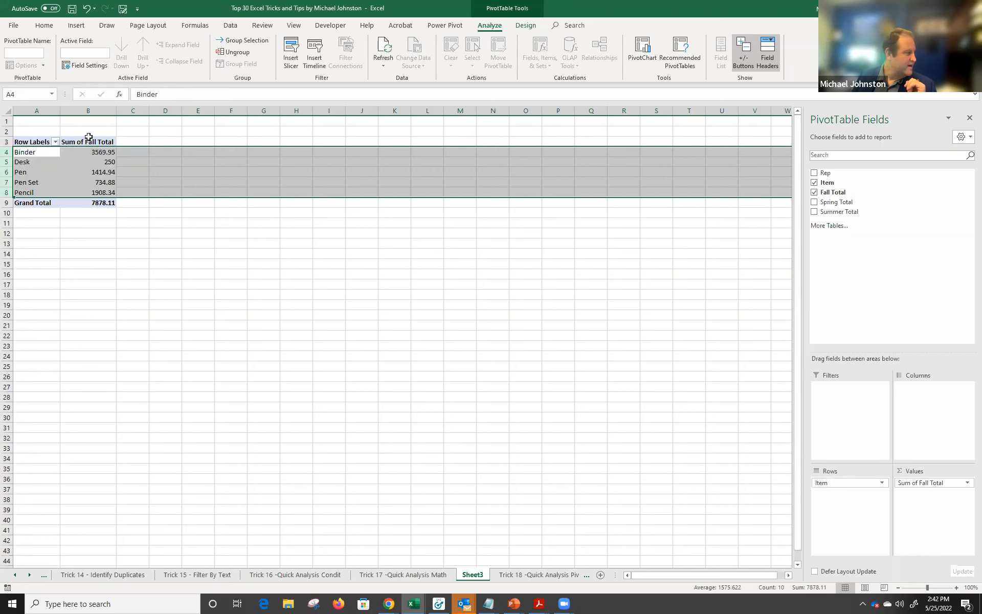
{"action": "left_click", "coordinate": [133, 111]}
{"action": "left_click", "coordinate": [169, 111]}
{"action": "left_click_drag", "start_coordinate": [183, 116], "coordinate": [232, 118]}
{"action": "left_click", "coordinate": [88, 152]}
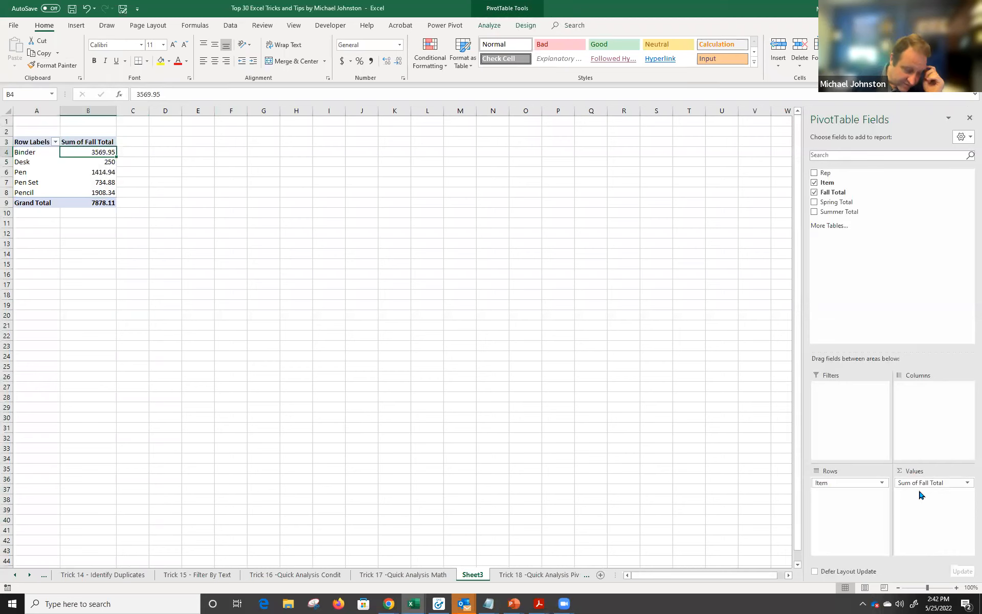
{"action": "left_click_drag", "start_coordinate": [834, 201], "coordinate": [939, 500]}
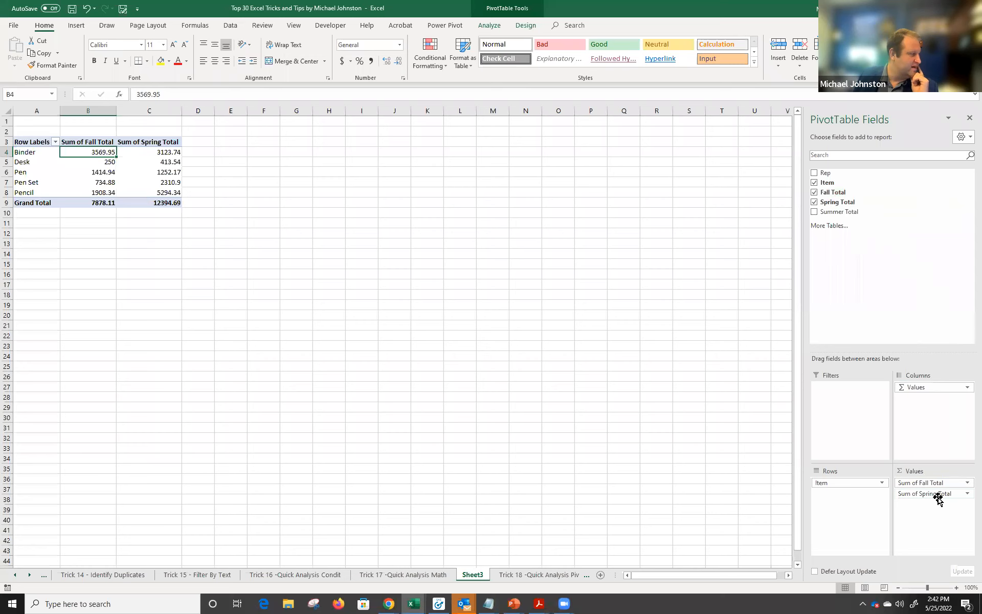
{"action": "left_click_drag", "start_coordinate": [850, 212], "coordinate": [934, 520]}
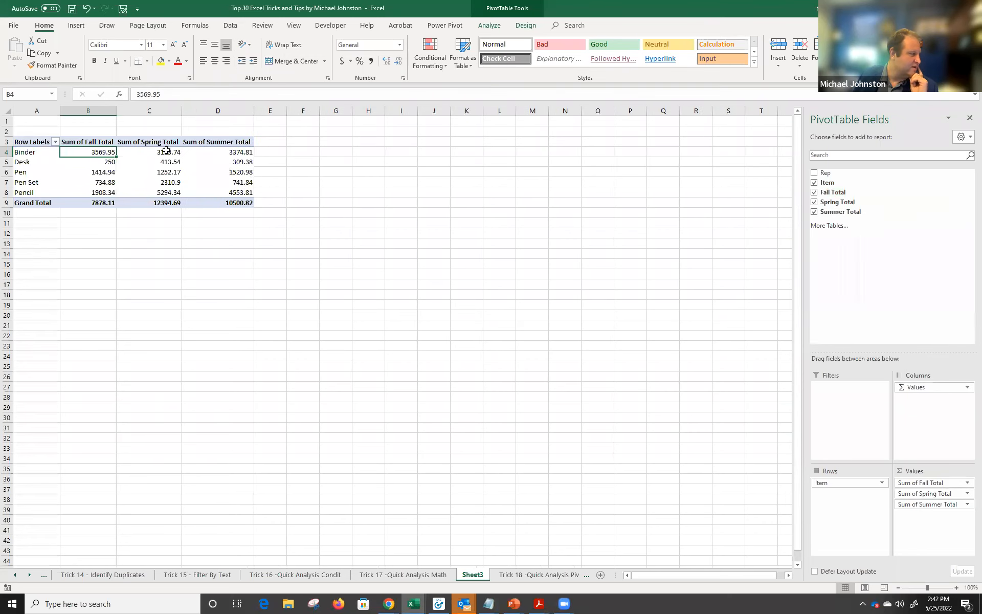
Review the Binder, Desk and Pencil rows, then replace Item with Rep as the pivot rows.
{"action": "left_click_drag", "start_coordinate": [88, 110], "coordinate": [140, 110]}
{"action": "left_click_drag", "start_coordinate": [109, 152], "coordinate": [103, 182]}
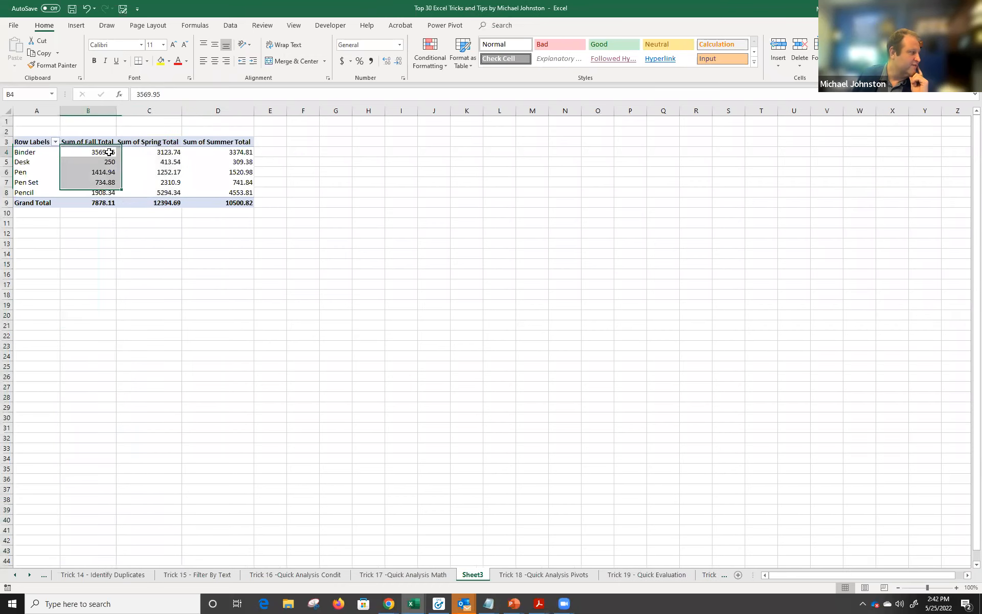
{"action": "left_click", "coordinate": [109, 152]}
{"action": "left_click", "coordinate": [149, 111]}
{"action": "left_click", "coordinate": [193, 136]}
{"action": "left_click_drag", "start_coordinate": [231, 109], "coordinate": [231, 108]}
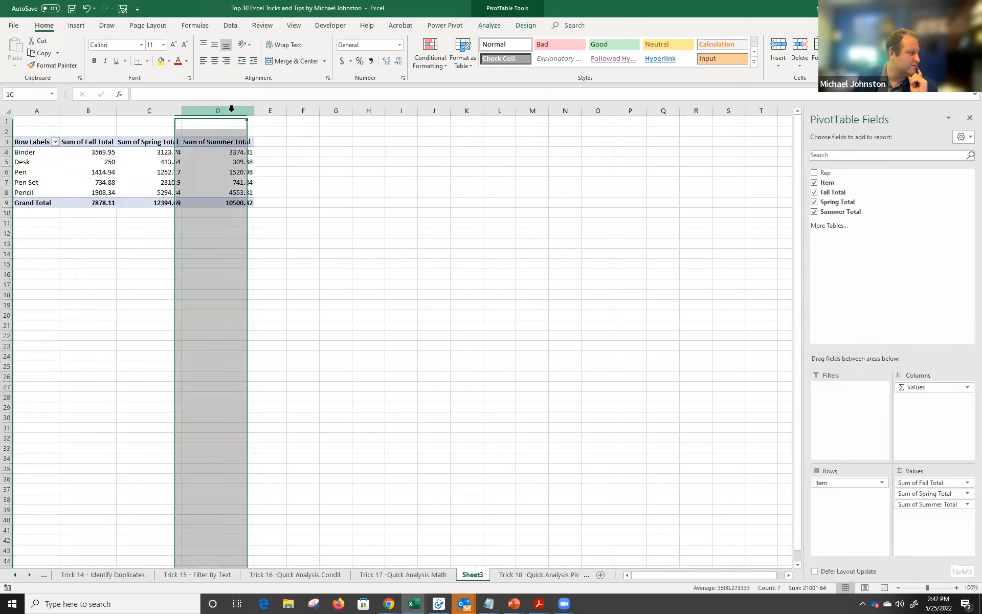
{"action": "left_click", "coordinate": [225, 152]}
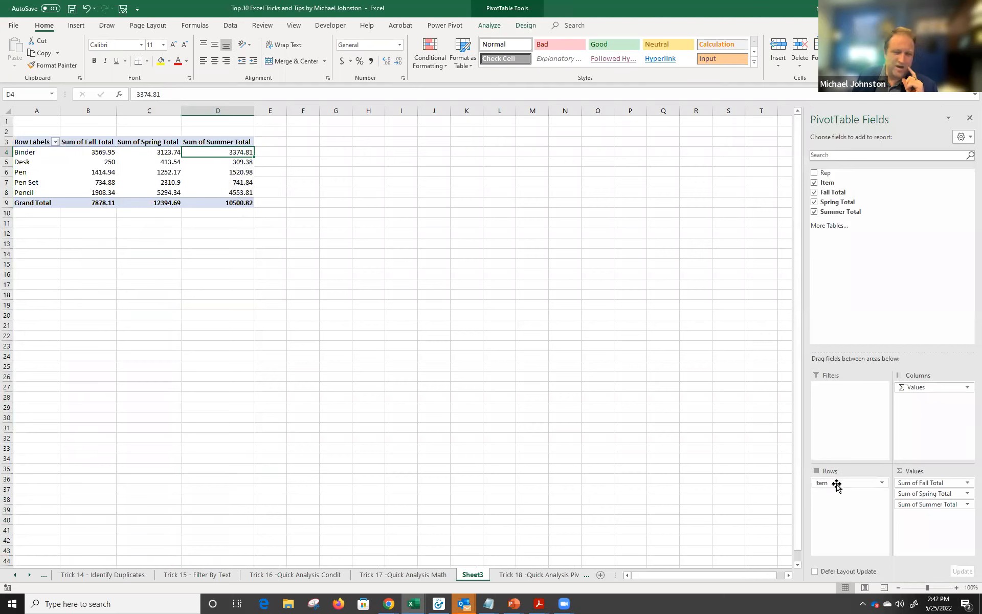
{"action": "left_click", "coordinate": [6, 152]}
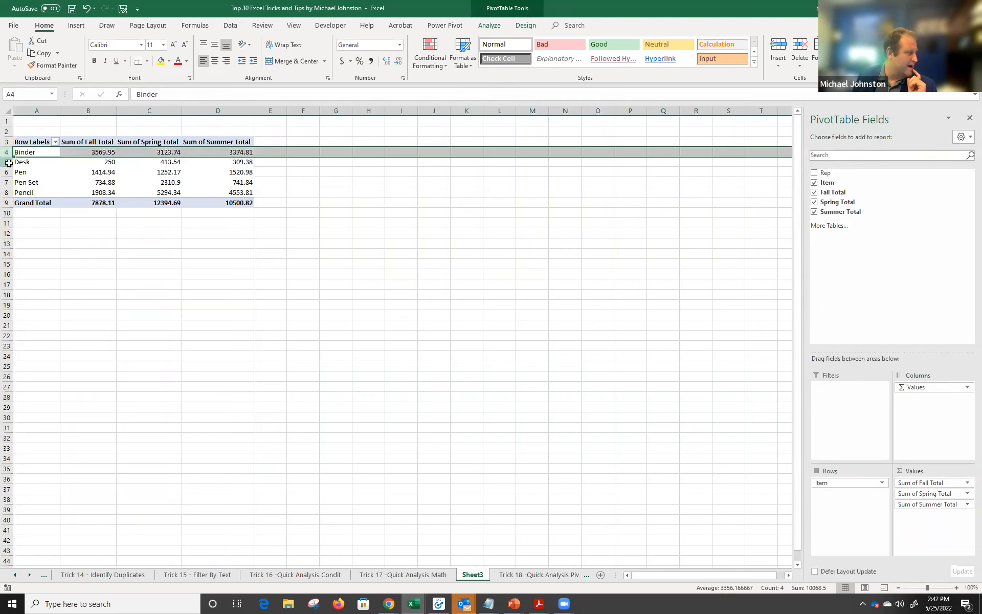
{"action": "left_click", "coordinate": [6, 162]}
{"action": "left_click", "coordinate": [7, 192]}
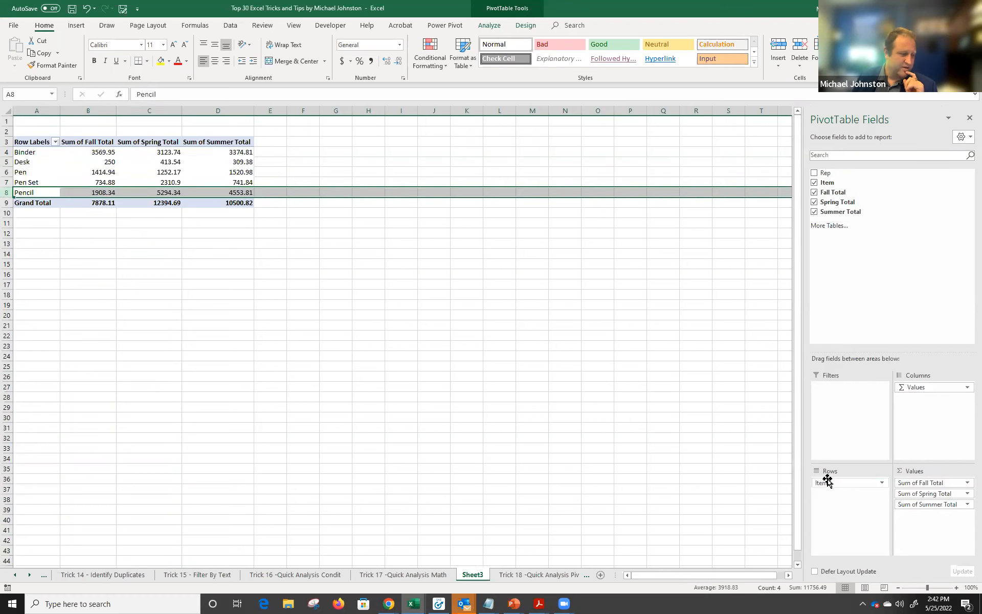
{"action": "left_click_drag", "start_coordinate": [823, 483], "coordinate": [765, 430]}
{"action": "left_click_drag", "start_coordinate": [821, 183], "coordinate": [850, 511]}
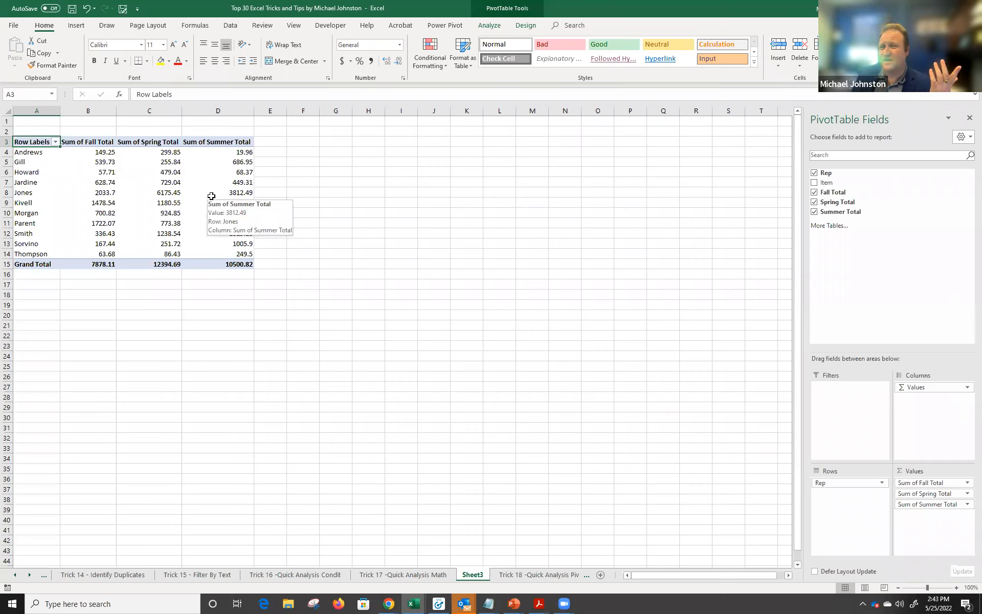
Apply a Green-White-Red color scale to the pivot's seasonal sums in B4:D14.
{"action": "left_click_drag", "start_coordinate": [95, 154], "coordinate": [241, 252]}
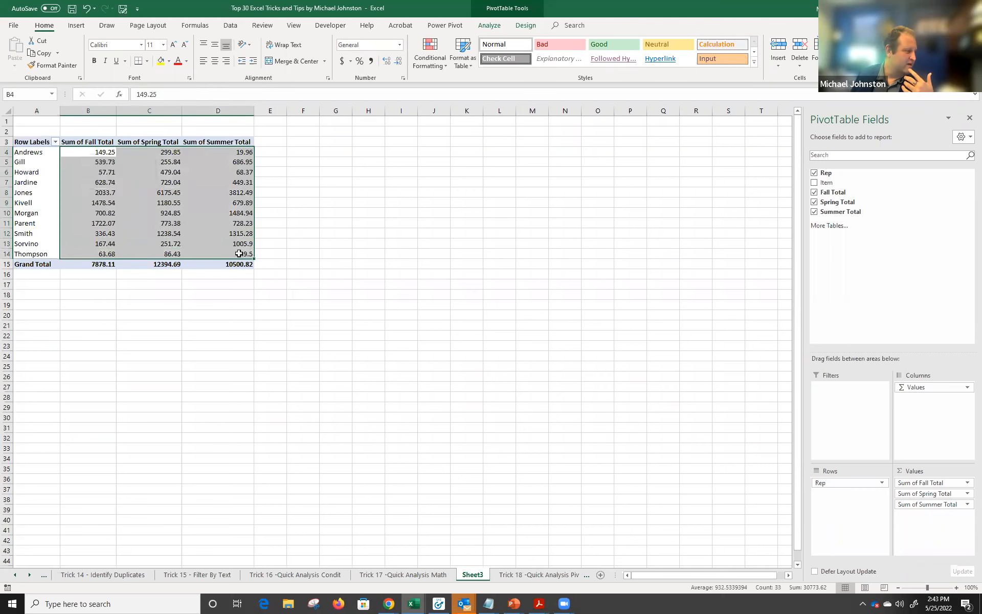
{"action": "left_click", "coordinate": [429, 64]}
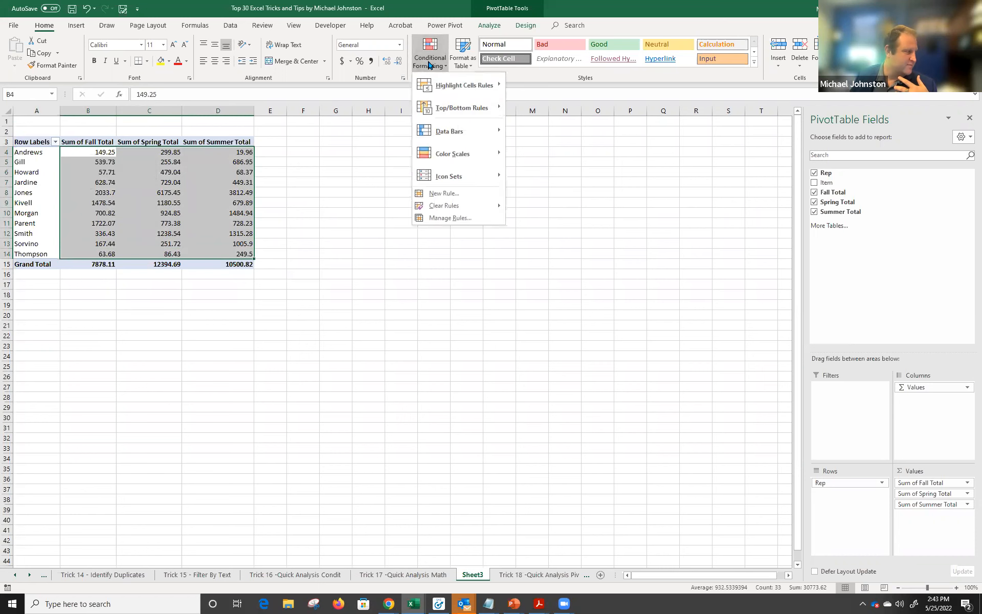
{"action": "mouse_move", "coordinate": [458, 154]}
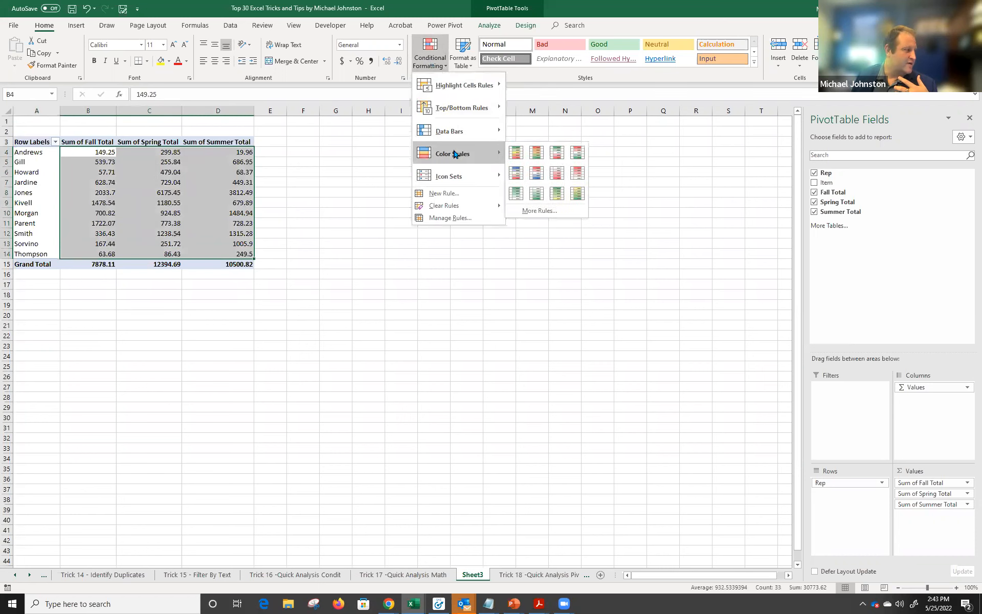
{"action": "left_click", "coordinate": [556, 151]}
Check the shading on Jones's and Andrews's totals, then return to the Trick 18 sheet.
{"action": "left_click", "coordinate": [221, 197]}
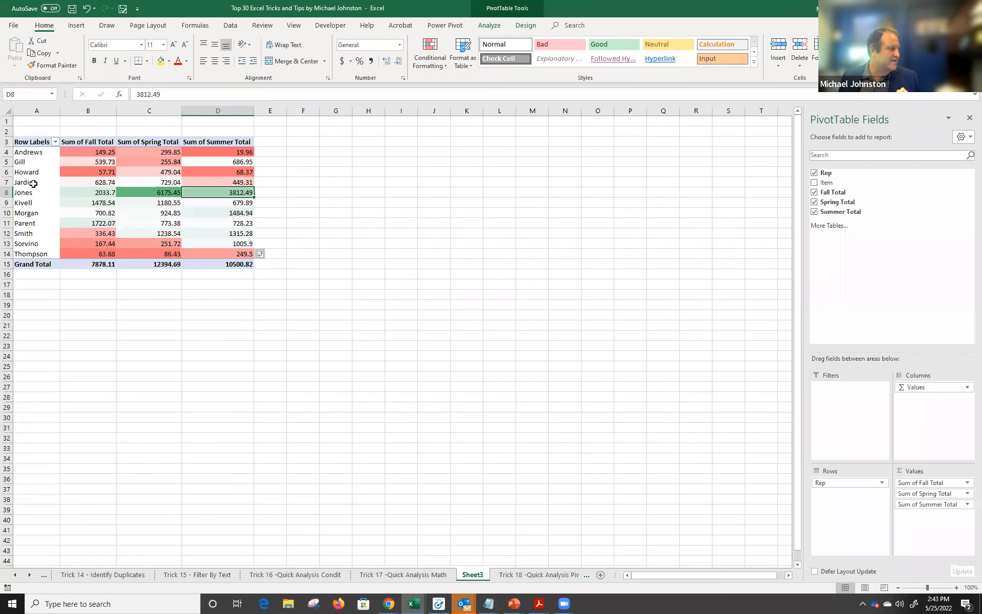
{"action": "left_click", "coordinate": [7, 193]}
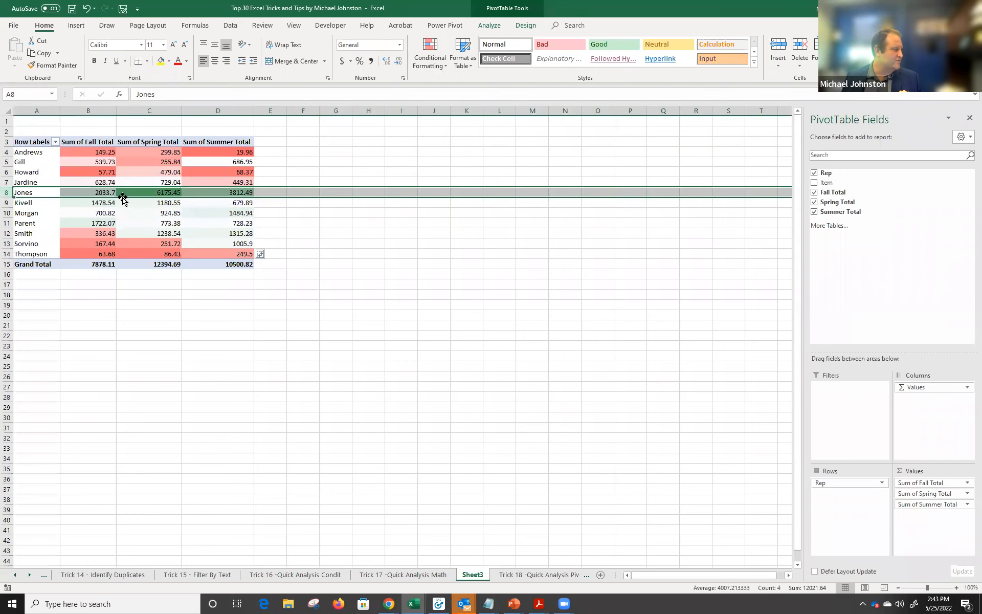
{"action": "left_click", "coordinate": [160, 192]}
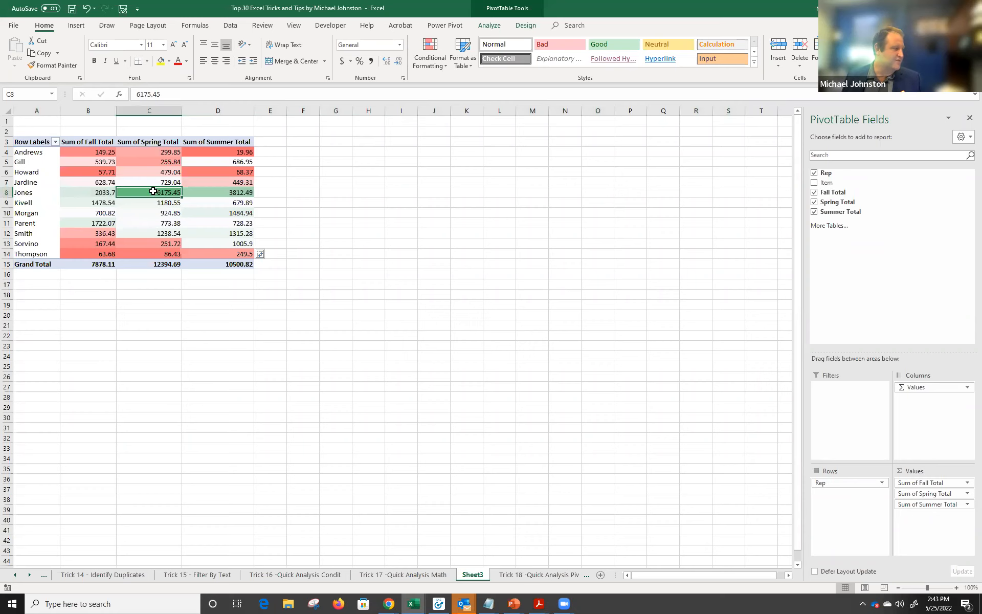
{"action": "mouse_move", "coordinate": [147, 192]}
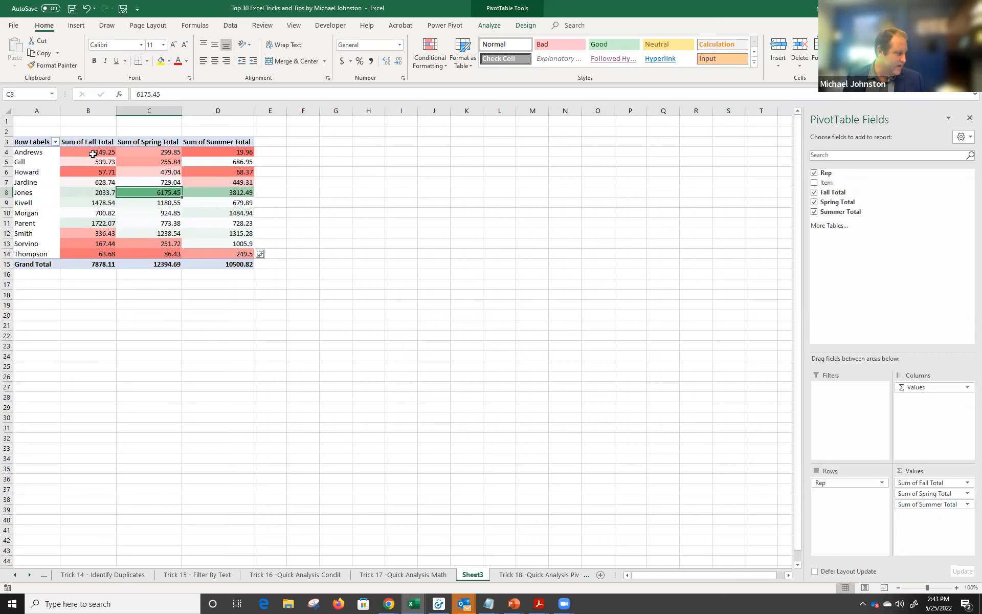
{"action": "left_click", "coordinate": [10, 151]}
{"action": "left_click", "coordinate": [245, 153]}
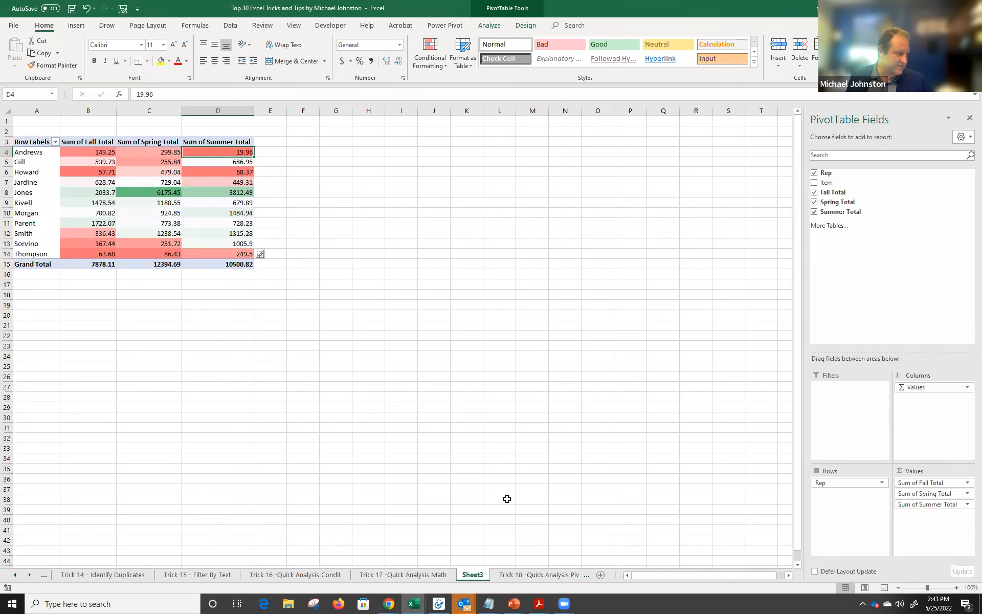
{"action": "left_click", "coordinate": [543, 575]}
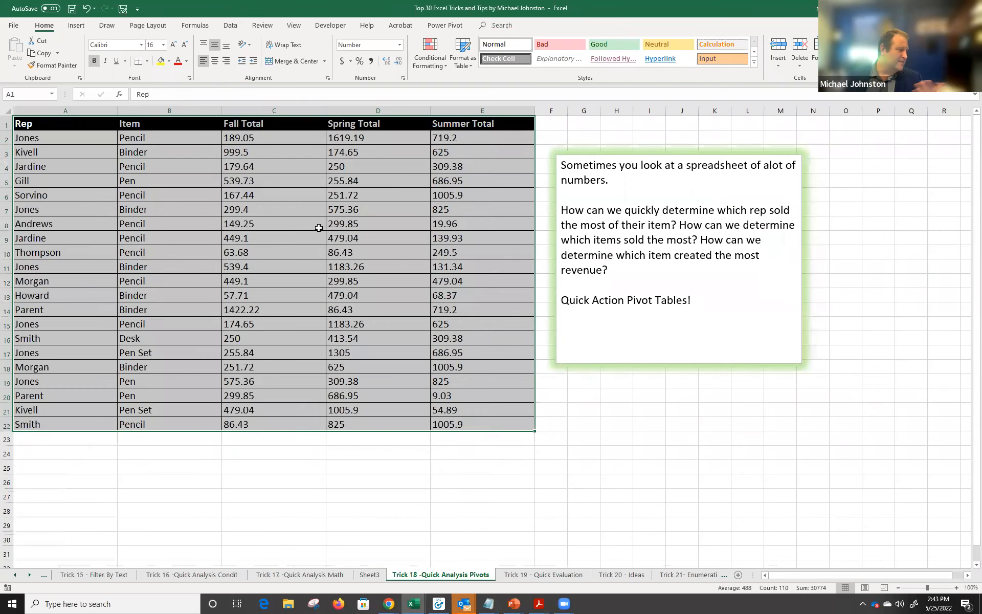
Move between the Trick 17, Trick 18, Sheet3 and Trick 19 - Quick Evaluation sheets.
{"action": "left_click", "coordinate": [317, 575]}
{"action": "left_click", "coordinate": [447, 575]}
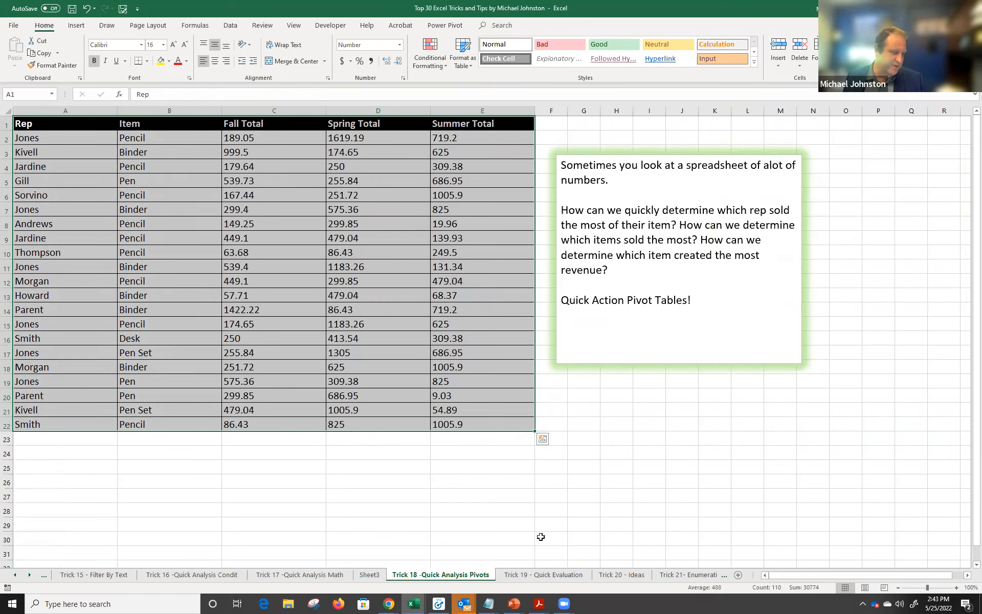
{"action": "left_click", "coordinate": [506, 575]}
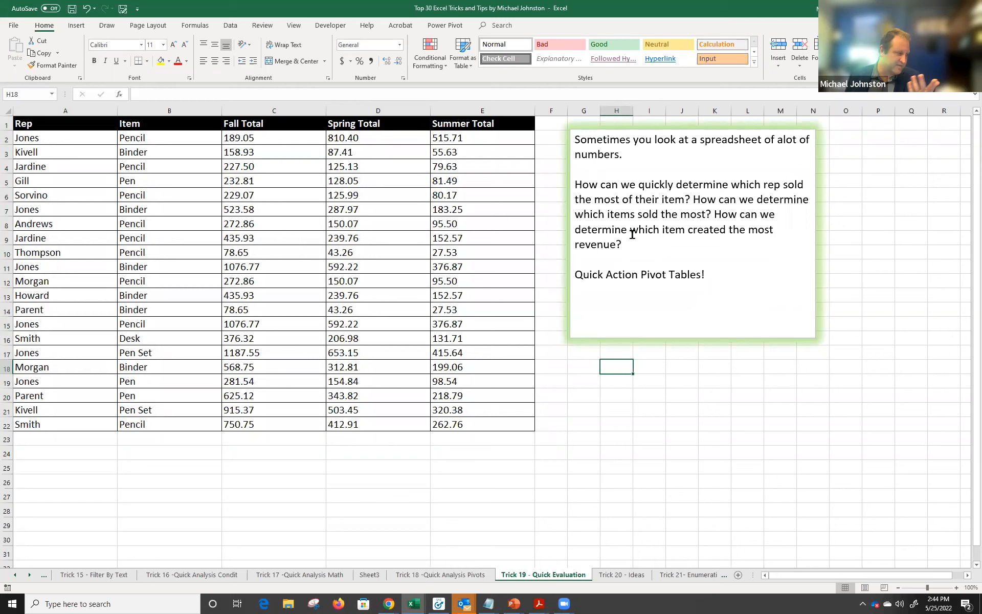
{"action": "left_click", "coordinate": [369, 574]}
{"action": "left_click_drag", "start_coordinate": [824, 172], "coordinate": [829, 528]}
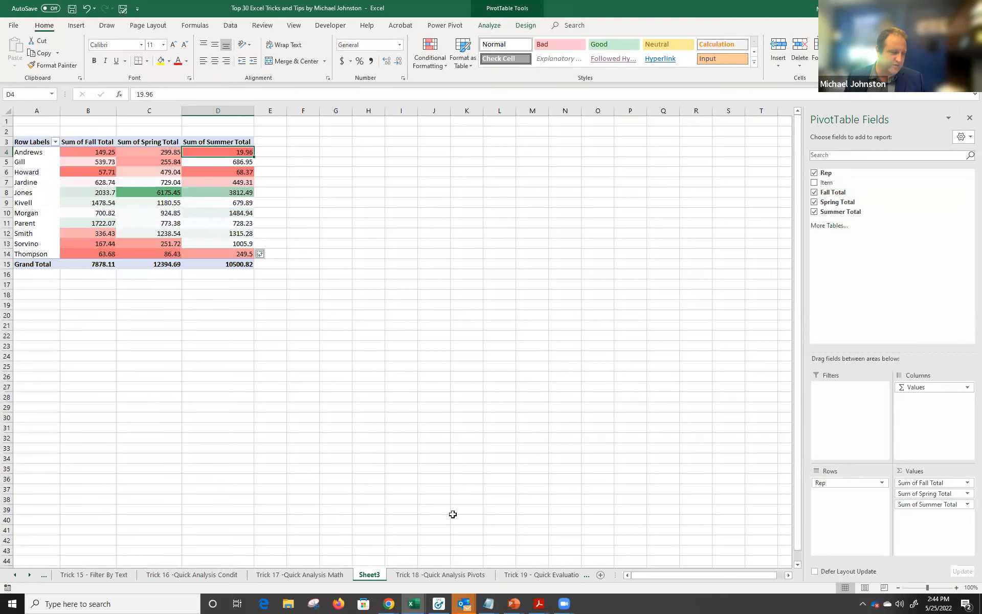
{"action": "left_click", "coordinate": [505, 575]}
Preview Quick Analysis PivotTables for A2:E22 without keeping one, then go to Trick 20 - Ideas.
{"action": "left_click_drag", "start_coordinate": [107, 143], "coordinate": [497, 434]}
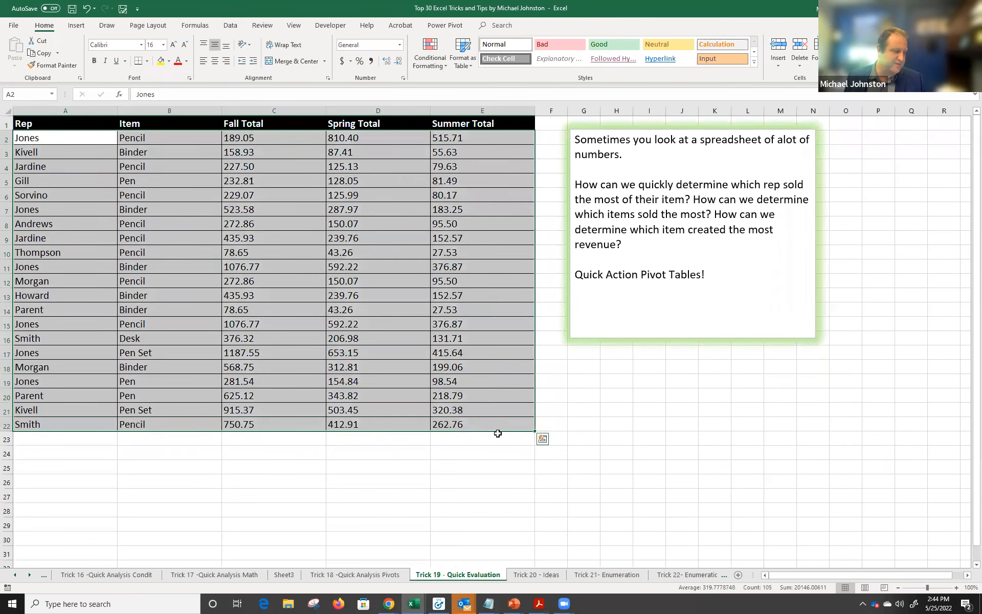
{"action": "left_click", "coordinate": [542, 440]}
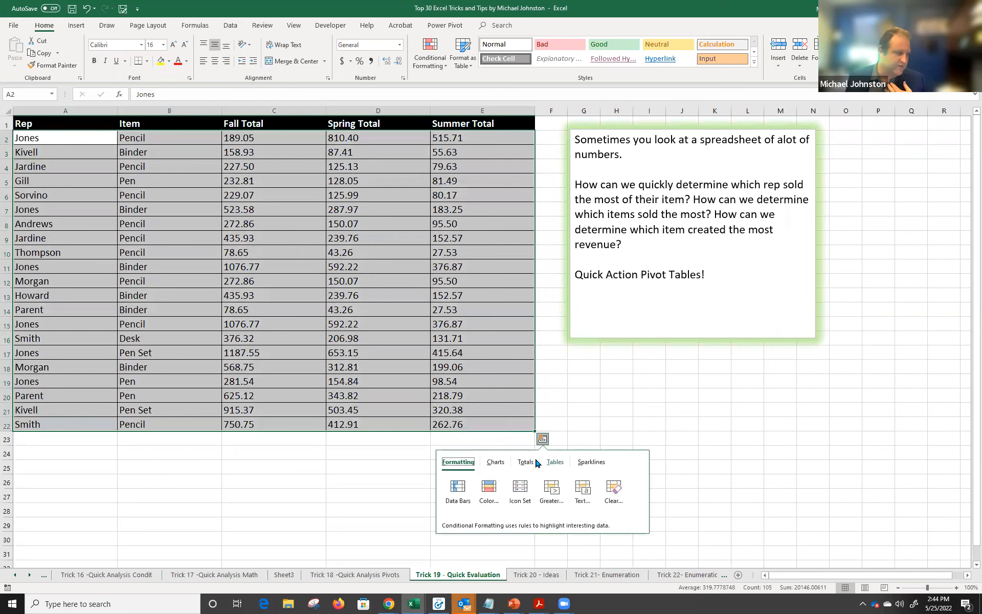
{"action": "left_click", "coordinate": [554, 462]}
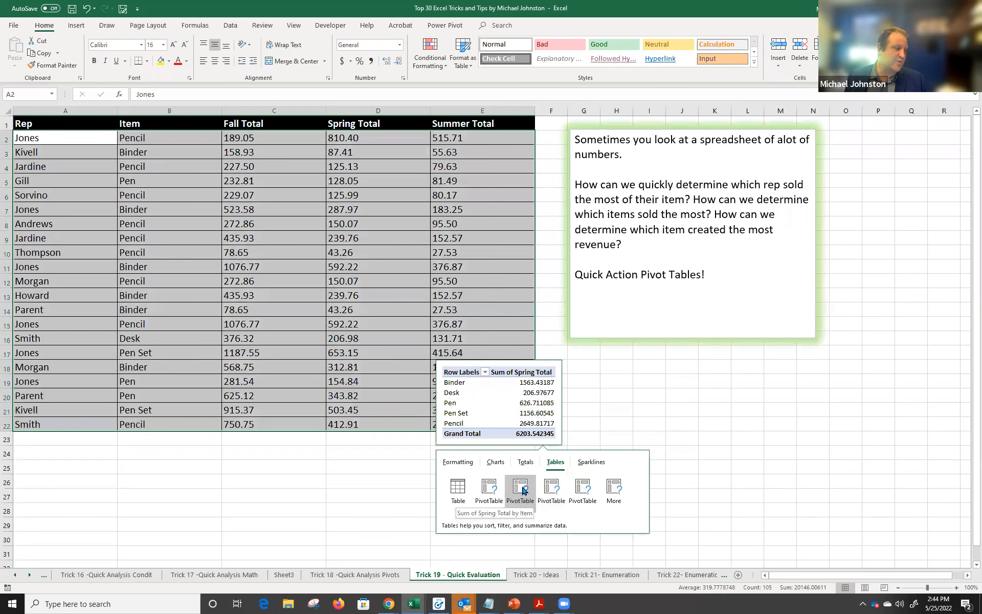
{"action": "left_click", "coordinate": [617, 352]}
{"action": "left_click", "coordinate": [527, 575]}
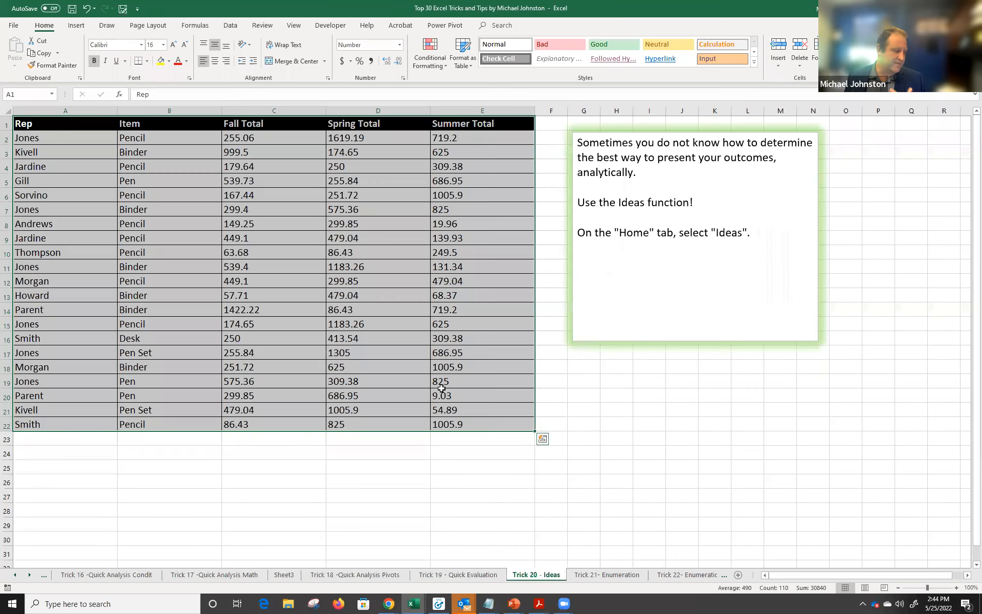
Open the Home > Ideas pane for the reps' Fall, Spring and Summer totals.
{"action": "left_click", "coordinate": [561, 381]}
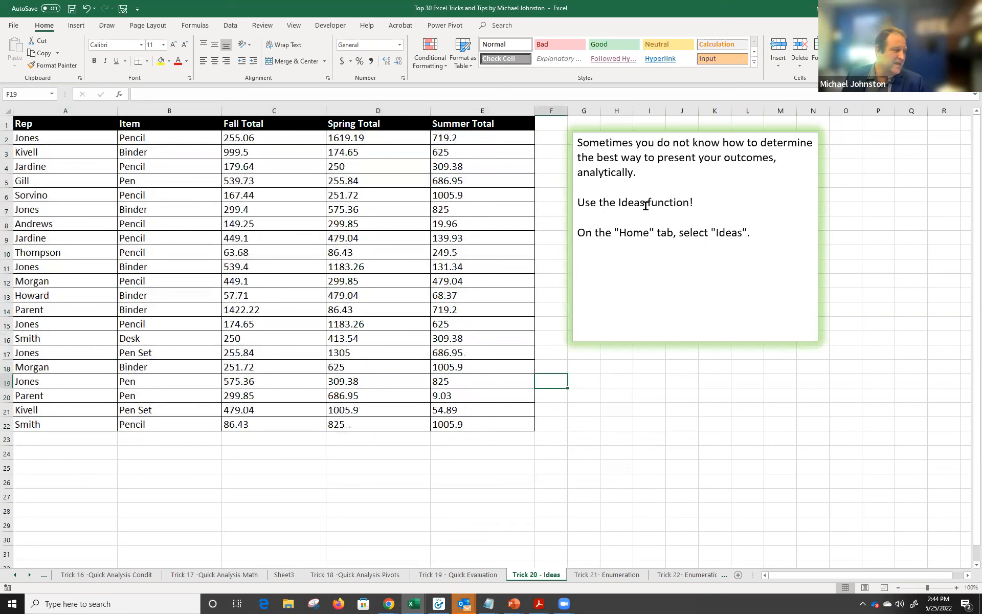
{"action": "double_click", "coordinate": [726, 236]}
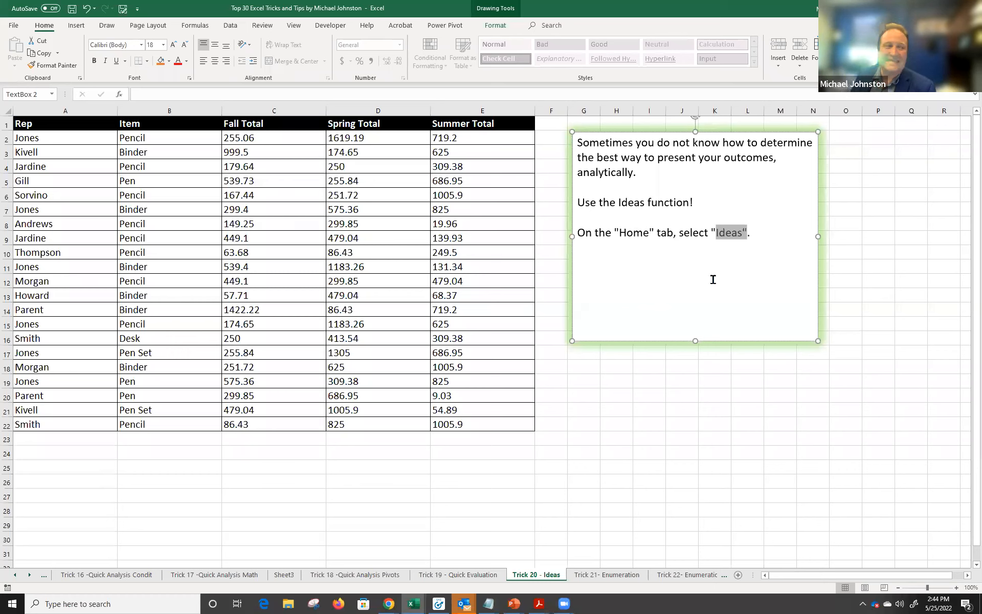
{"action": "left_click", "coordinate": [38, 180]}
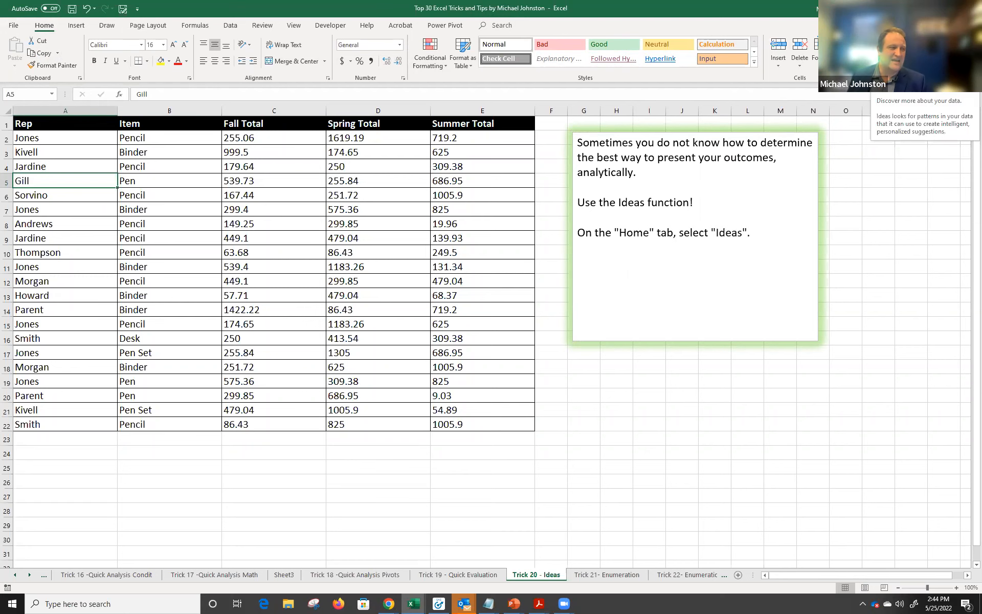
{"action": "left_click", "coordinate": [964, 51]}
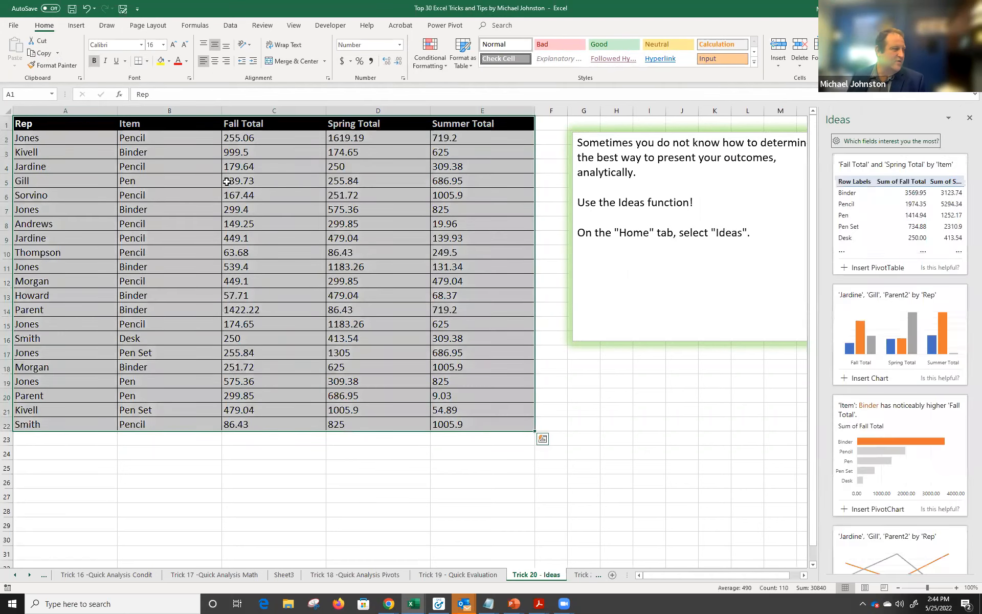
{"action": "left_click", "coordinate": [969, 118]}
{"action": "left_click", "coordinate": [592, 359]}
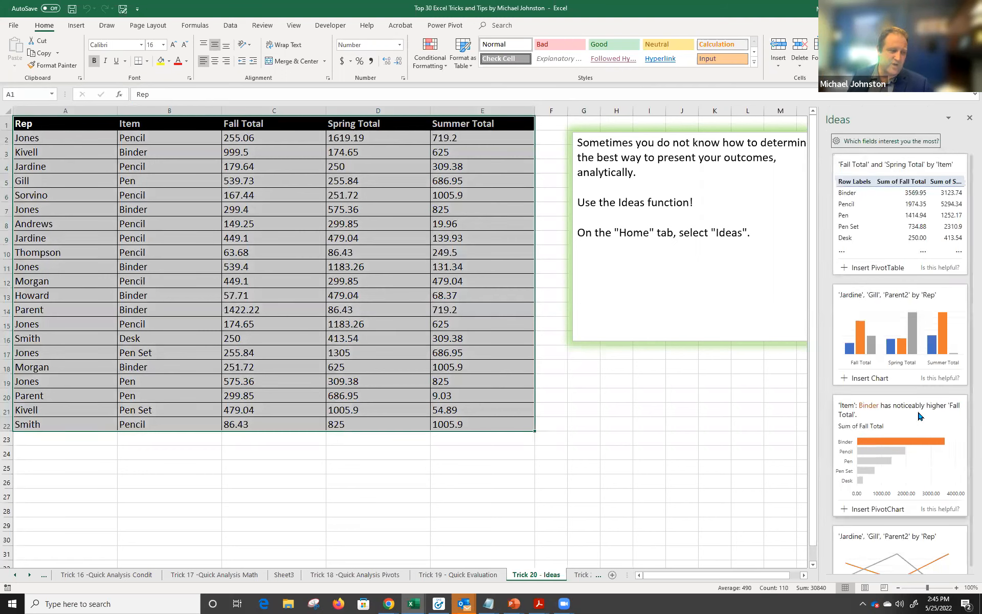
{"action": "left_click", "coordinate": [869, 509]}
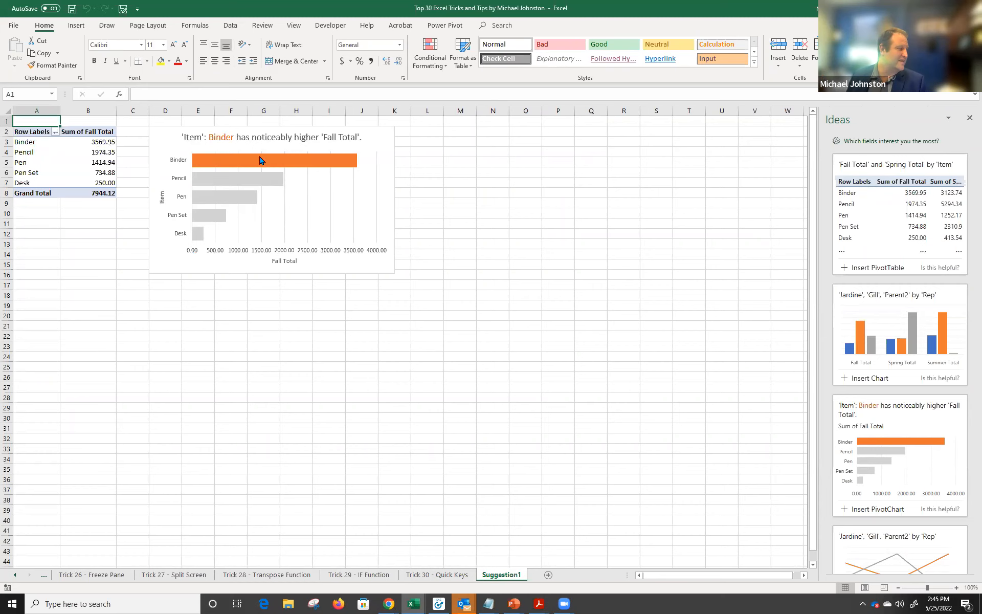
Insert the Binder suggestion as a Fall Total by Item pivot chart on Suggestion1, then close Ideas.
{"action": "mouse_move", "coordinate": [244, 158]}
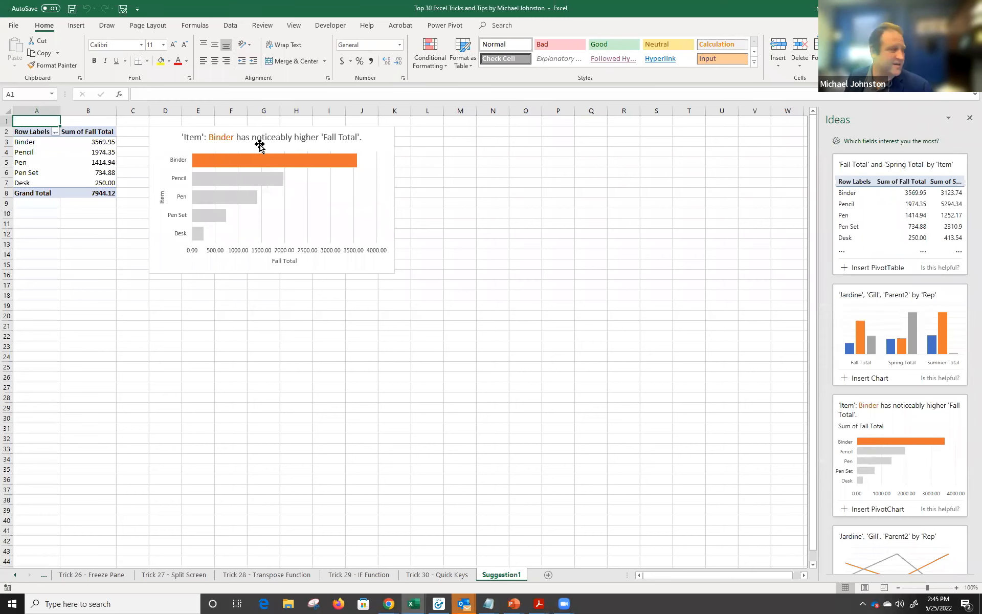
{"action": "left_click", "coordinate": [266, 144]}
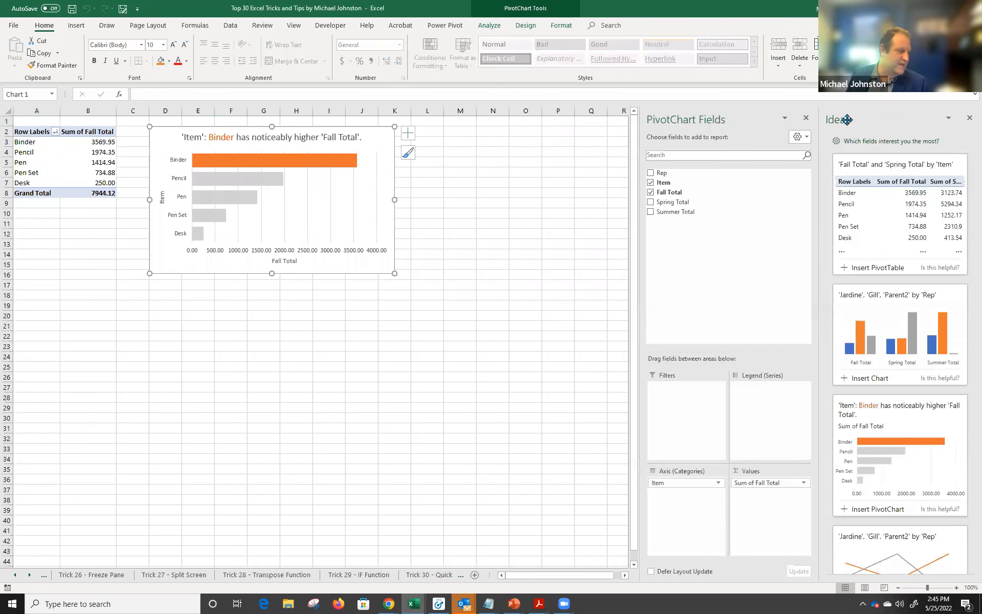
{"action": "left_click", "coordinate": [968, 121]}
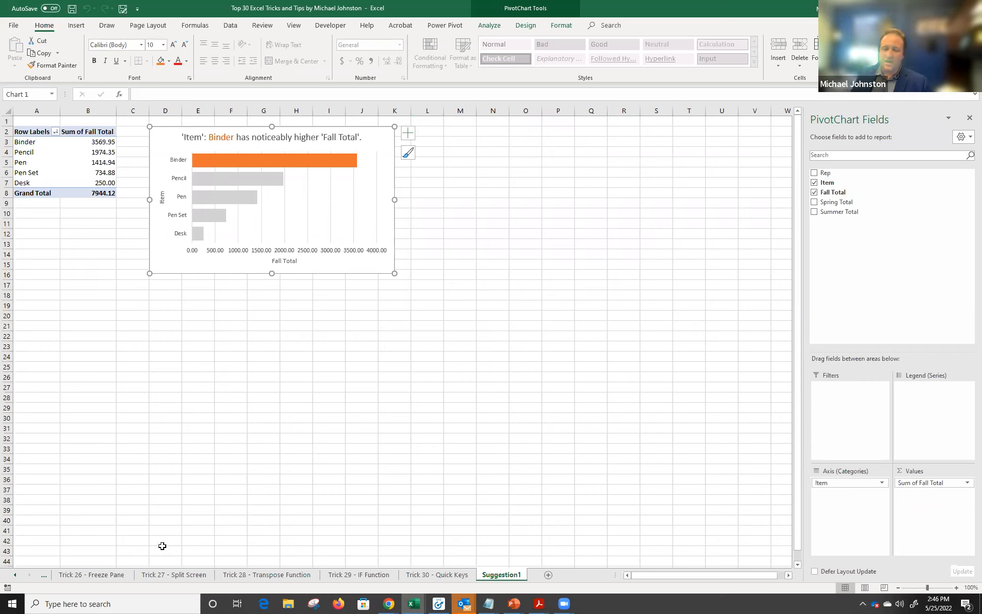
Go to the Trick 21- Enumeration sheet using the sheet list.
{"action": "right_click", "coordinate": [15, 577]}
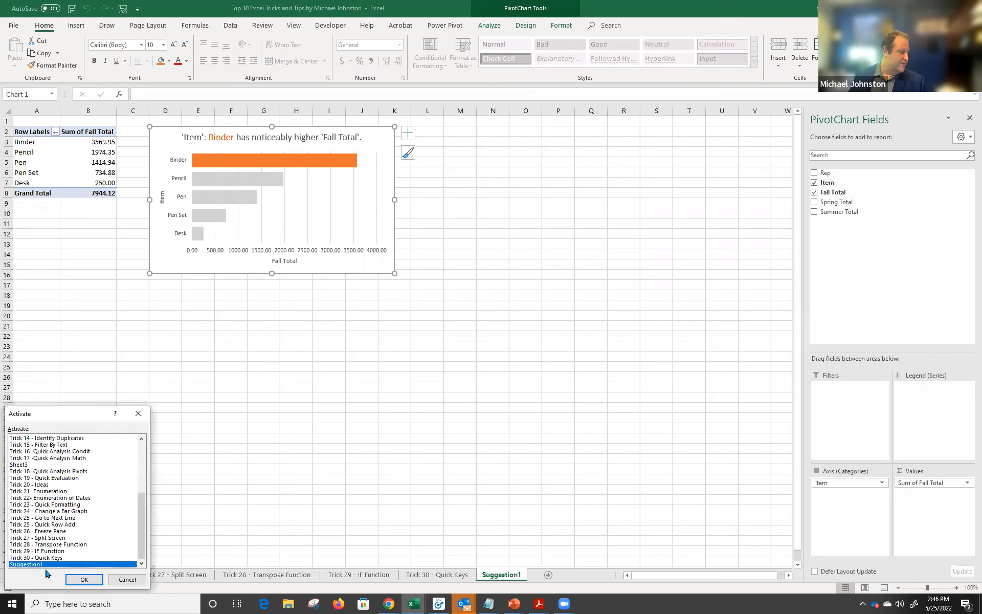
{"action": "left_click", "coordinate": [78, 505]}
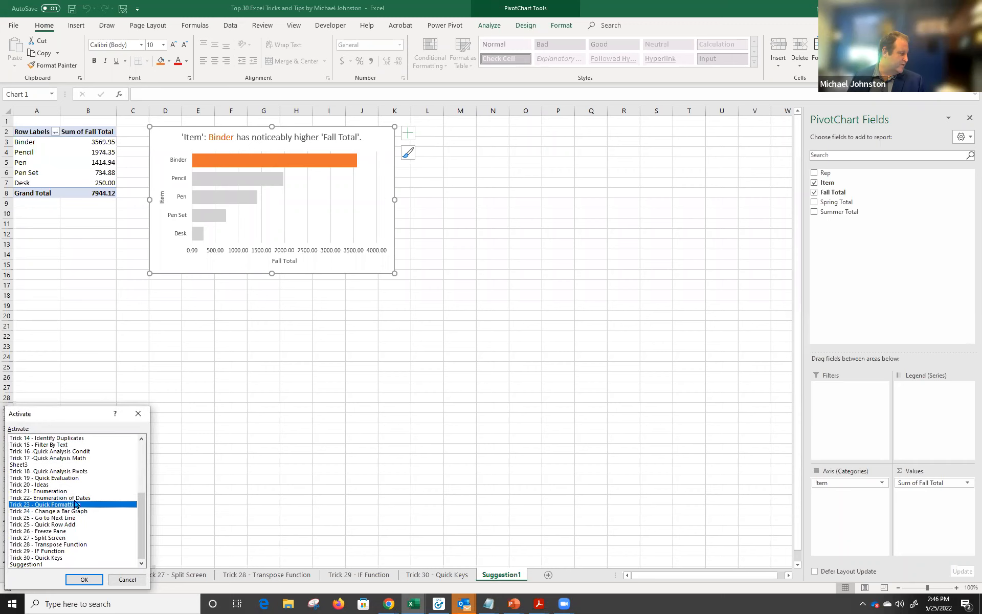
{"action": "scroll", "coordinate": [80, 502], "scroll_direction": "up", "scroll_amount": 1}
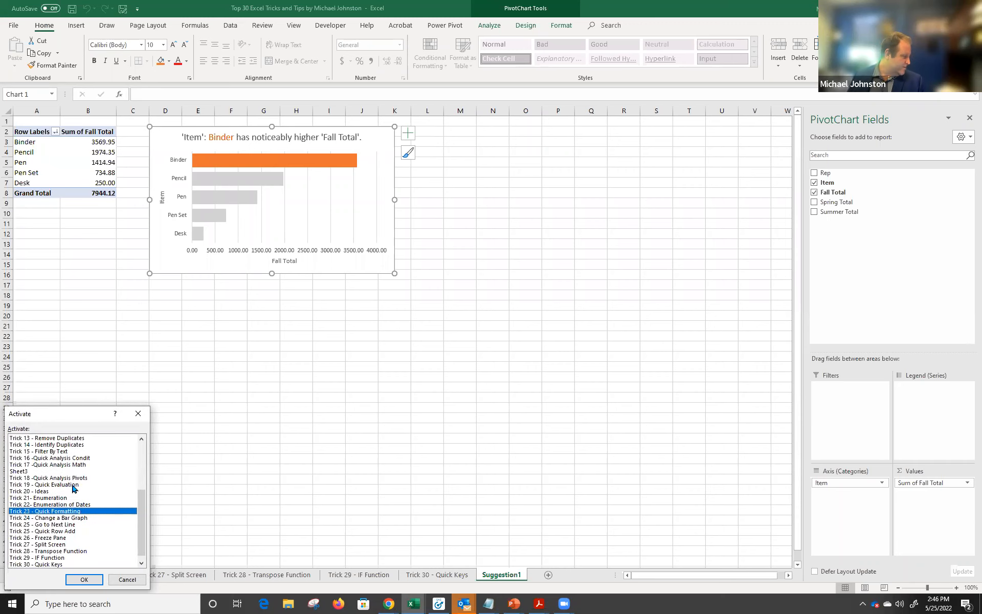
{"action": "left_click", "coordinate": [78, 578]}
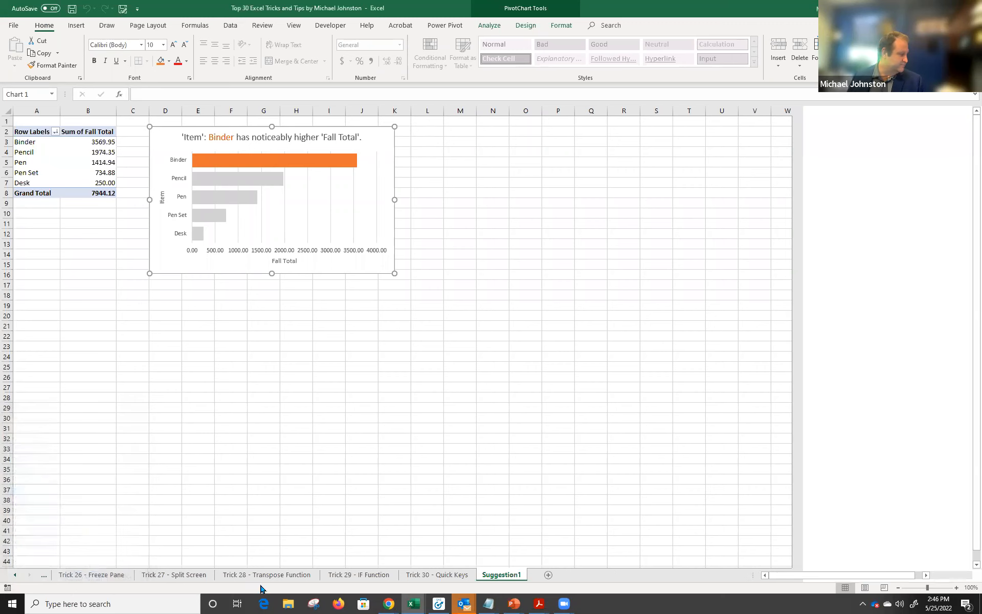
{"action": "left_click", "coordinate": [151, 575]}
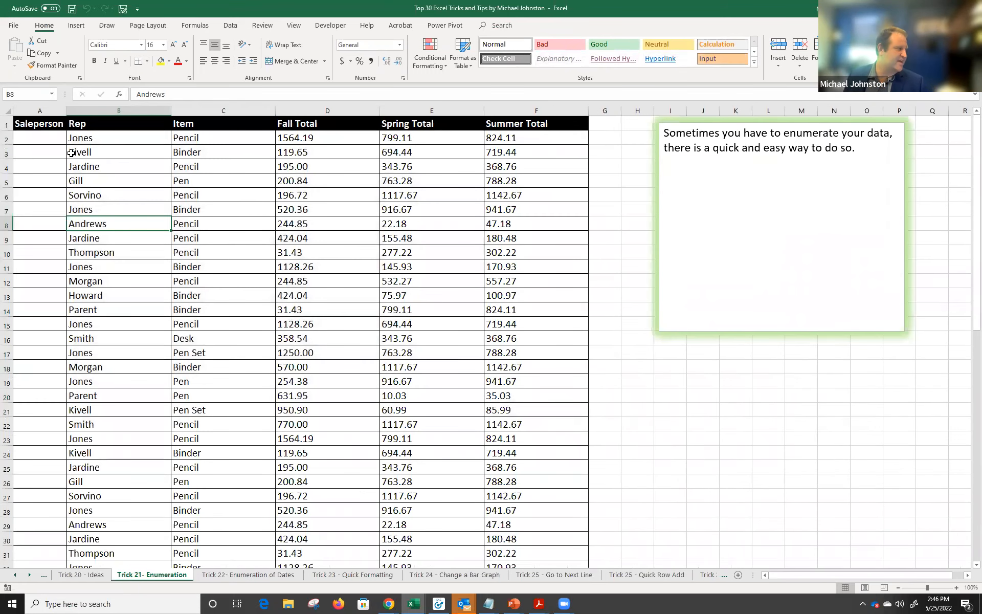
Enter 1, 2 and 3 in Saleperson cells A2 to A4.
{"action": "left_click", "coordinate": [52, 135]}
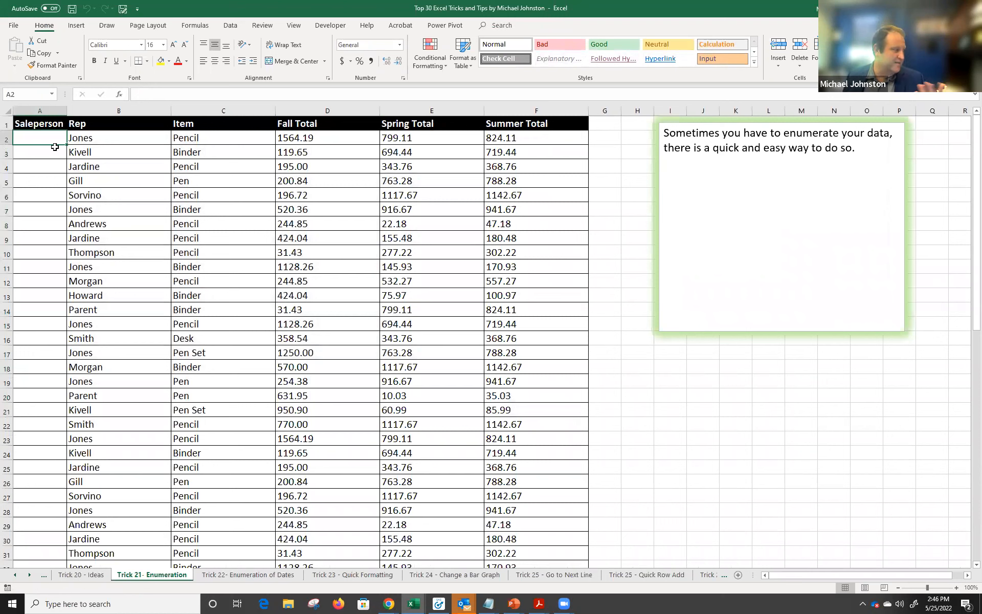
{"action": "left_click_drag", "start_coordinate": [45, 139], "coordinate": [34, 399]}
{"action": "left_click", "coordinate": [38, 134]}
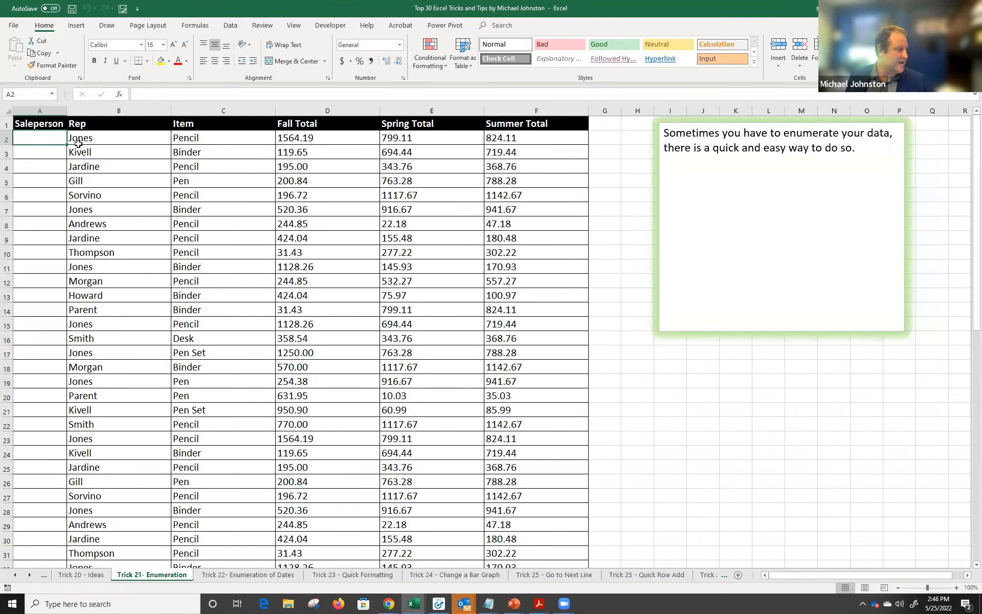
{"action": "type", "text": "1"}
{"action": "key", "text": "Return"}
{"action": "type", "text": "2"}
{"action": "key", "text": "Return"}
{"action": "type", "text": "3"}
{"action": "key", "text": "Return"}
Fill the Saleperson numbering down to 63, then switch to the Enumeration of Dates sheet.
{"action": "left_click_drag", "start_coordinate": [58, 138], "coordinate": [58, 164]}
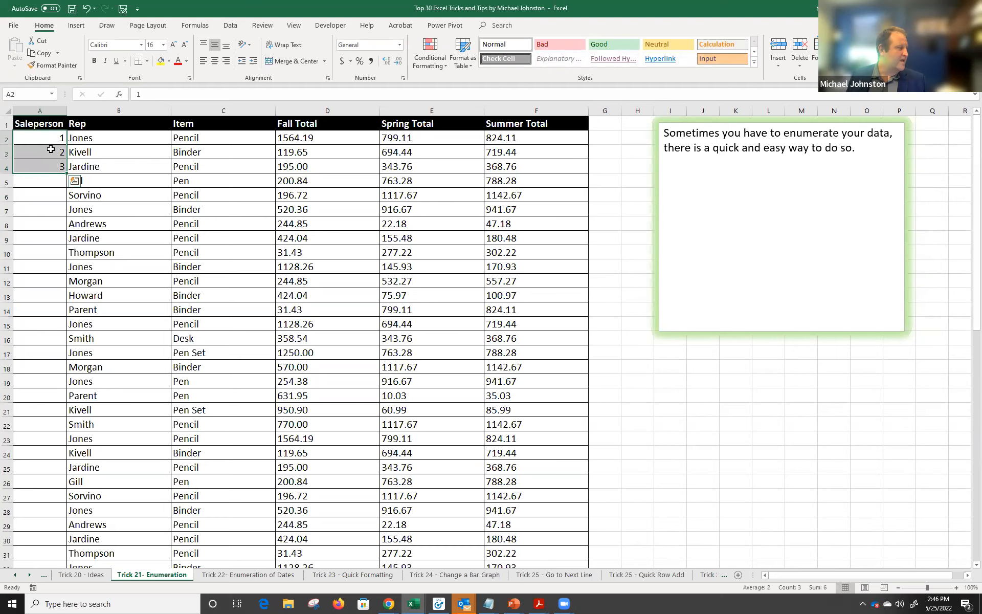
{"action": "double_click", "coordinate": [66, 175]}
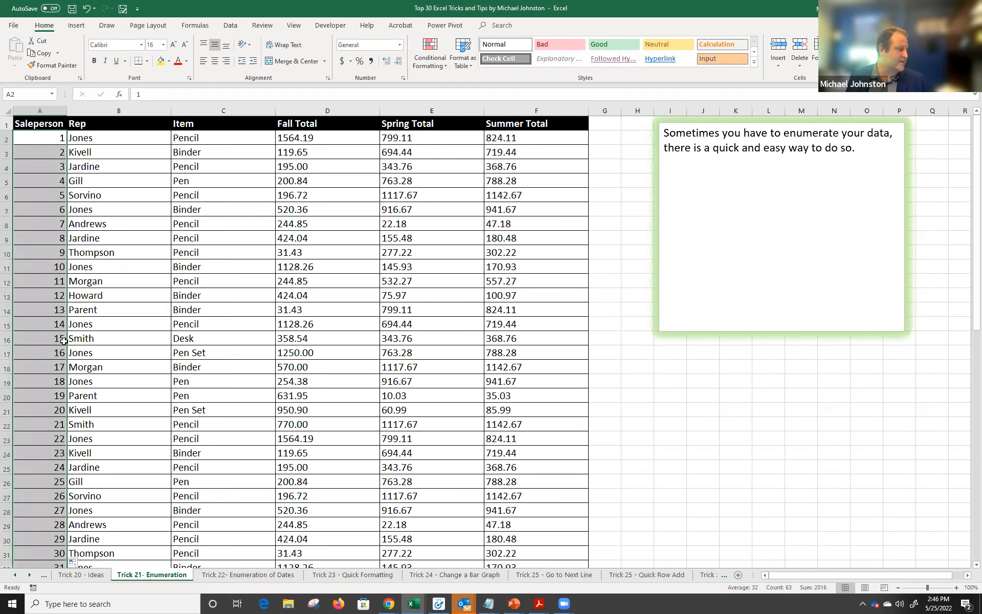
{"action": "scroll", "coordinate": [67, 343], "scroll_direction": "down", "scroll_amount": 4}
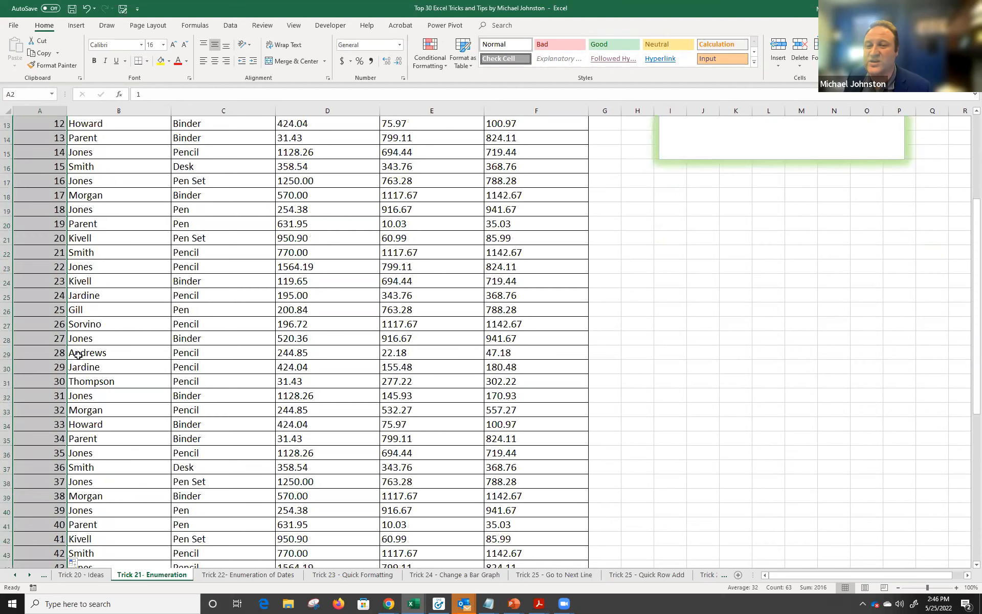
{"action": "scroll", "coordinate": [78, 353], "scroll_direction": "up", "scroll_amount": 4}
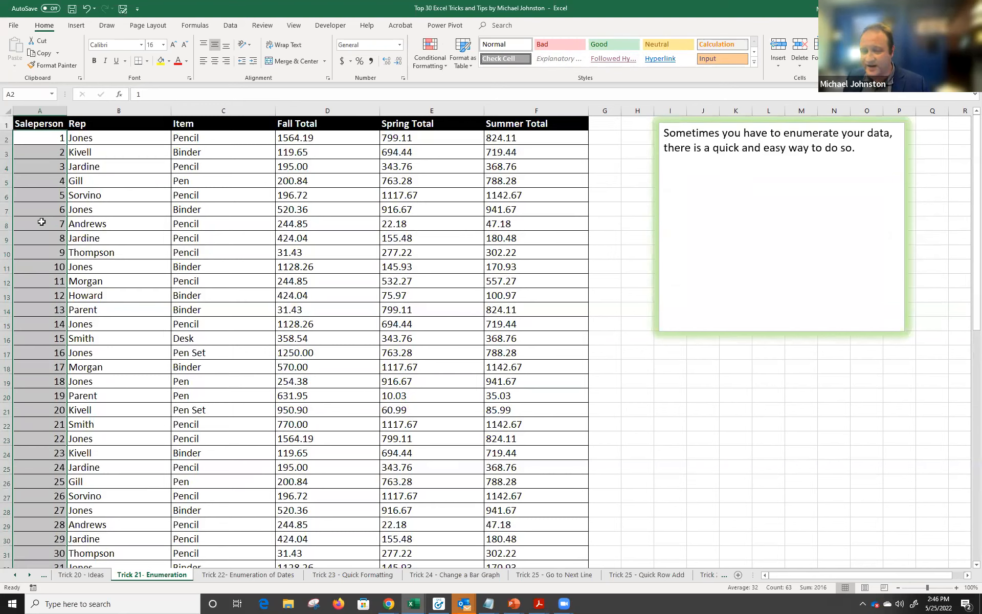
{"action": "left_click", "coordinate": [265, 575]}
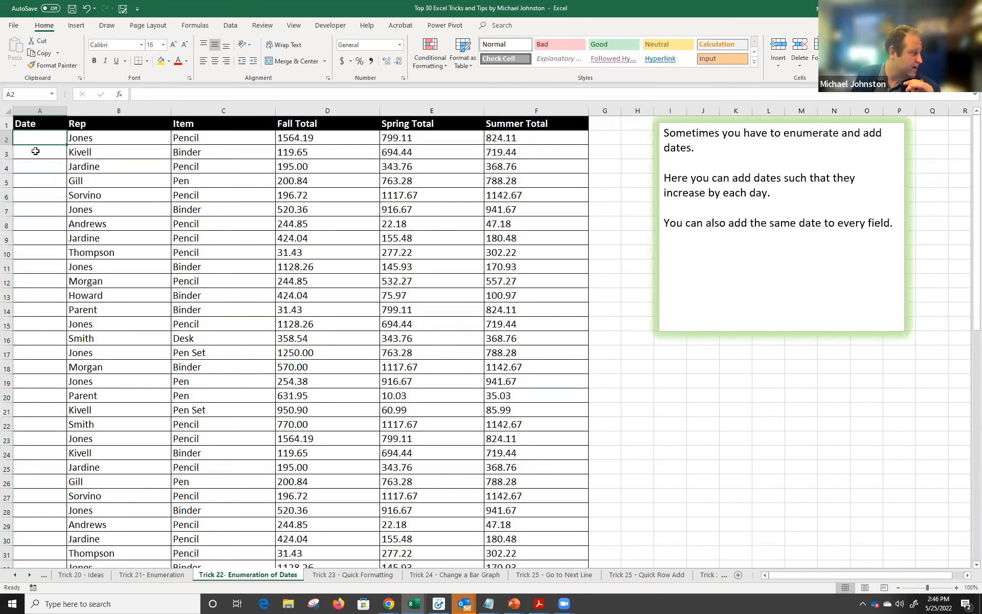
Enter 01/01/2022 in A2 and 01/02/2022 in A3 of the Date column.
{"action": "left_click", "coordinate": [7, 138]}
{"action": "left_click", "coordinate": [7, 152]}
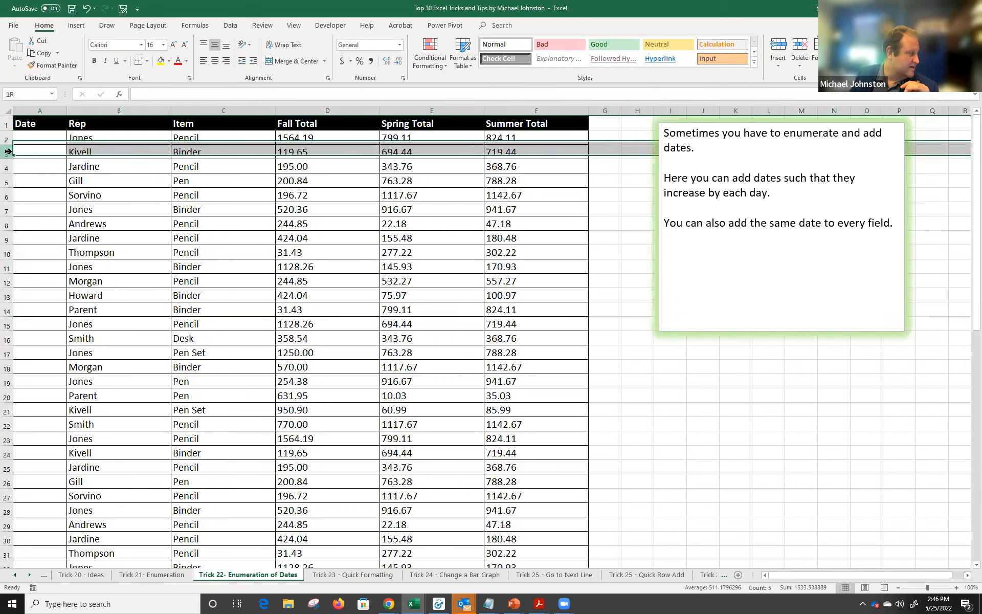
{"action": "left_click", "coordinate": [6, 166]}
{"action": "left_click", "coordinate": [7, 181]}
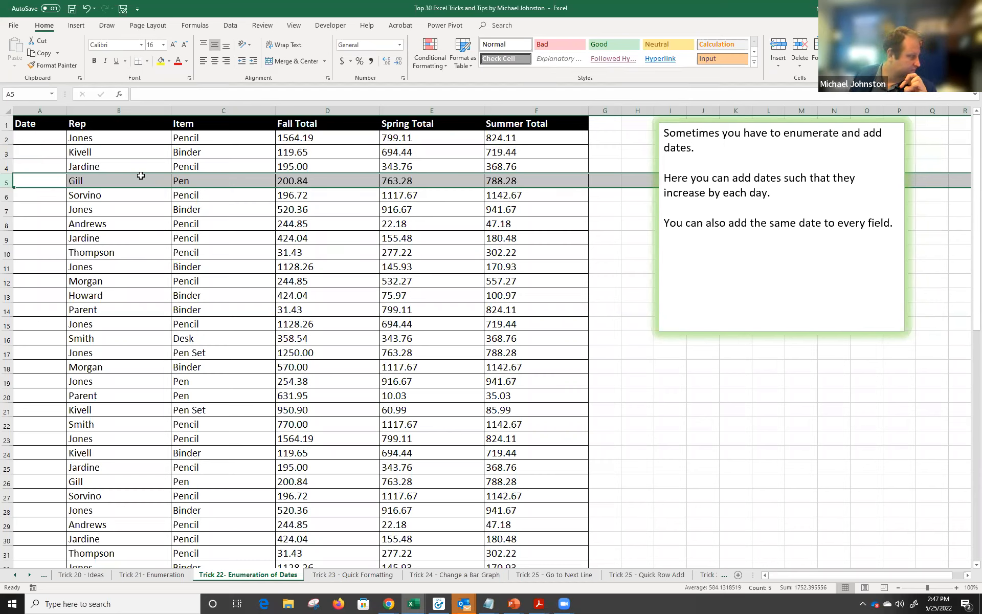
{"action": "left_click", "coordinate": [30, 137]}
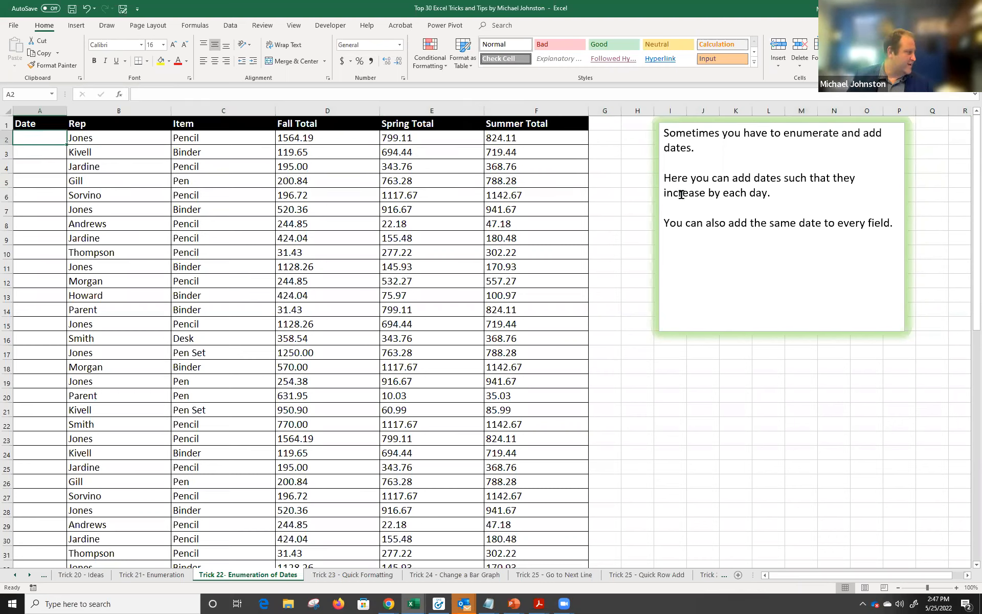
{"action": "type", "text": "01/01/2022"}
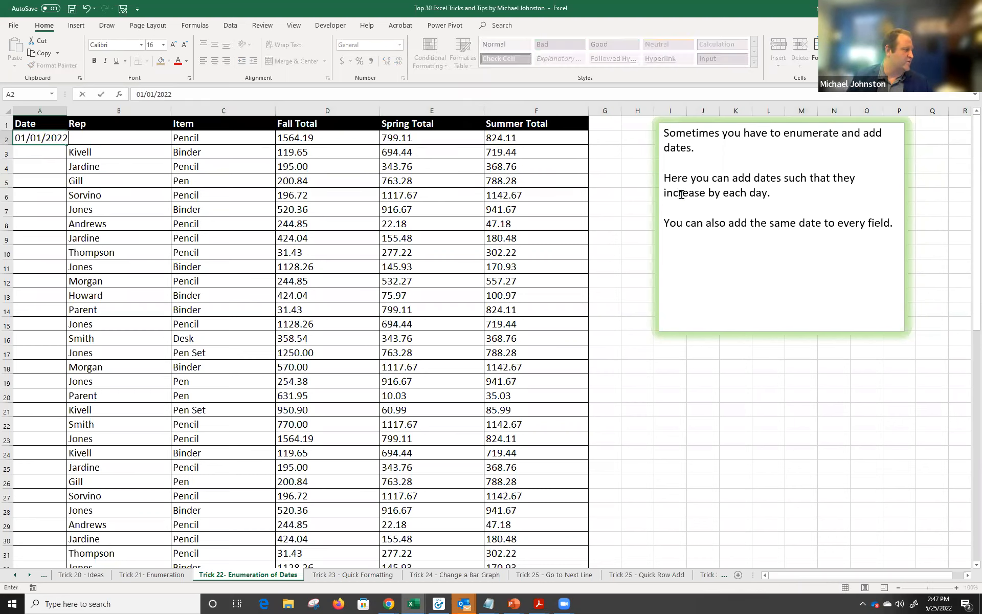
{"action": "key", "text": "Return"}
{"action": "type", "text": "01/"}
{"action": "type", "text": "02/2022"}
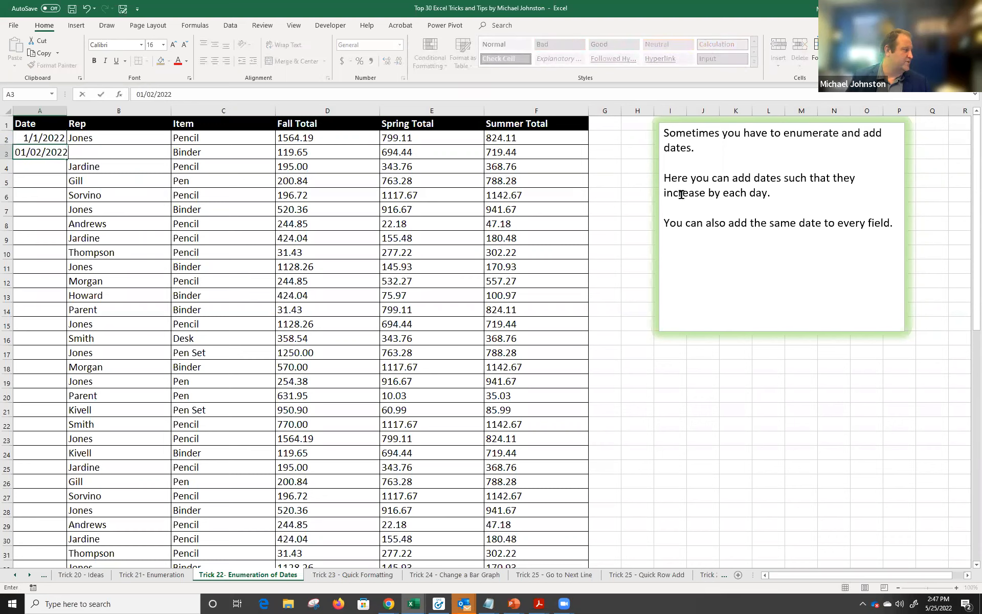
{"action": "key", "text": "Return"}
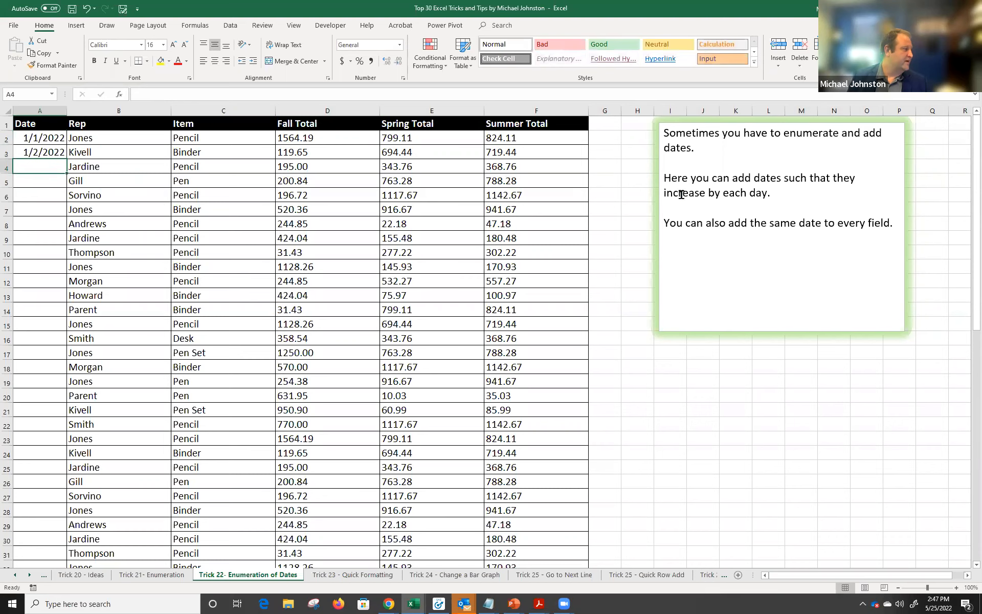
Fill the daily date series down column A, then go to the Trick 23 - Quick Formatting sheet.
{"action": "left_click_drag", "start_coordinate": [29, 142], "coordinate": [34, 152]}
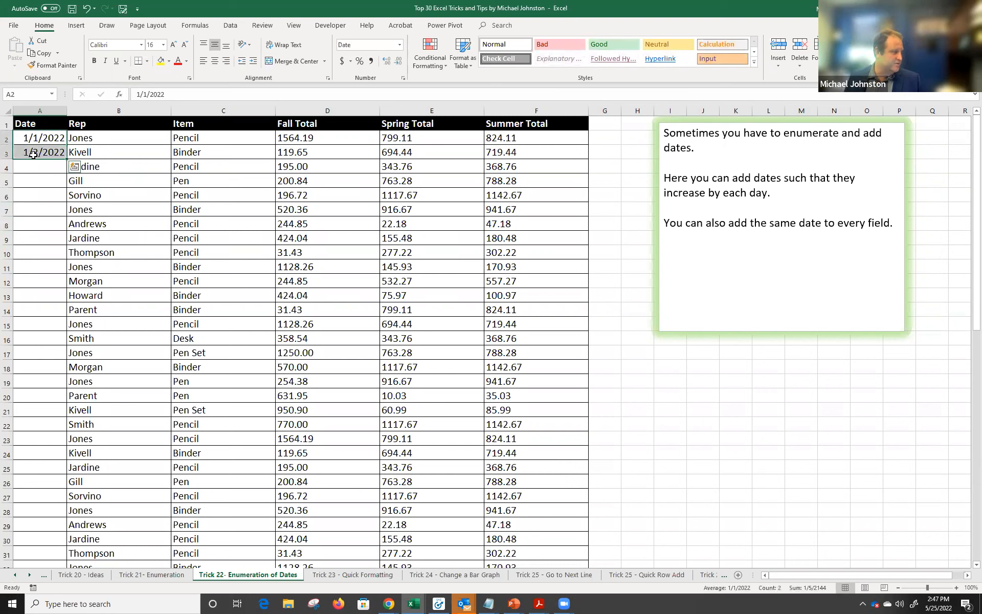
{"action": "double_click", "coordinate": [67, 161]}
{"action": "left_click_drag", "start_coordinate": [46, 167], "coordinate": [54, 426]}
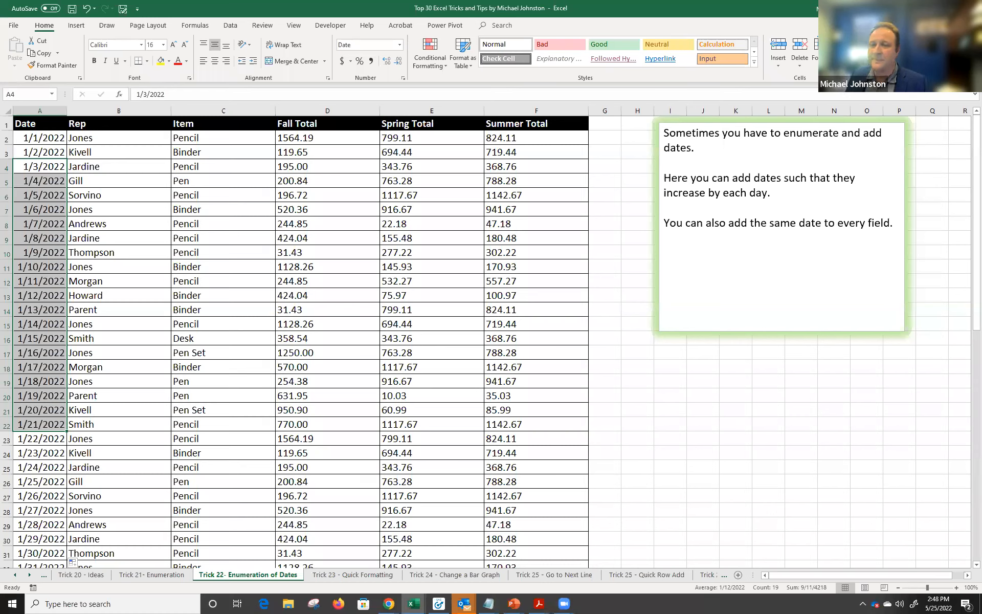
{"action": "left_click", "coordinate": [349, 576]}
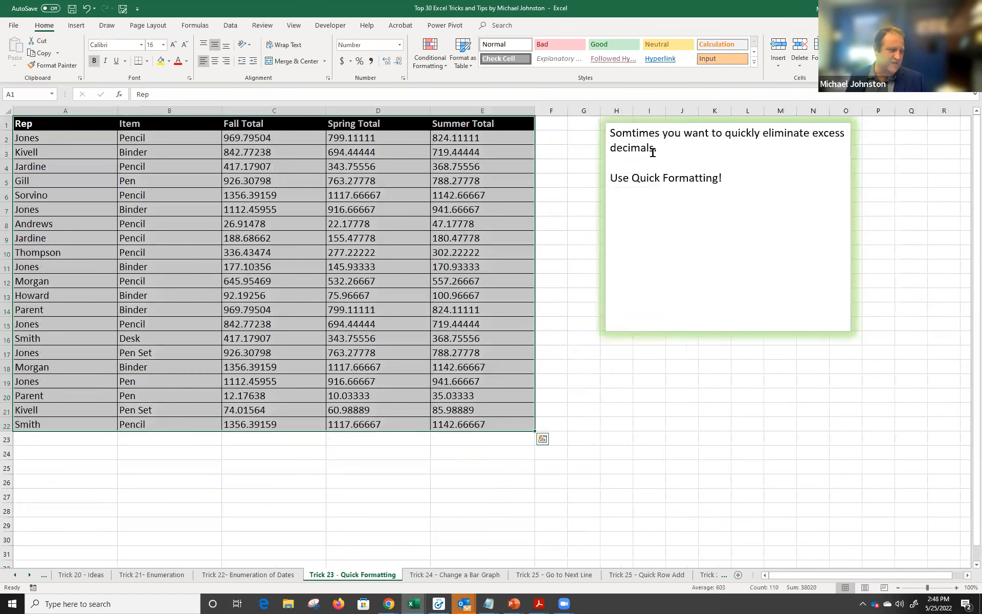
Select the Fall, Spring and Summer totals in C2:E22 and bring up the mini toolbar.
{"action": "left_click_drag", "start_coordinate": [258, 138], "coordinate": [519, 425]}
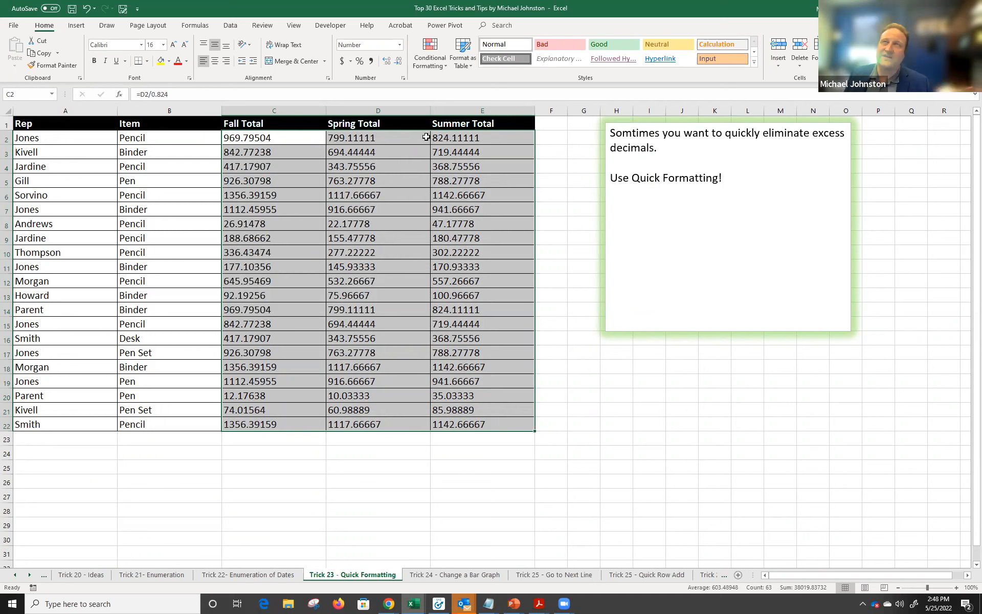
{"action": "left_click_drag", "start_coordinate": [279, 141], "coordinate": [501, 422]}
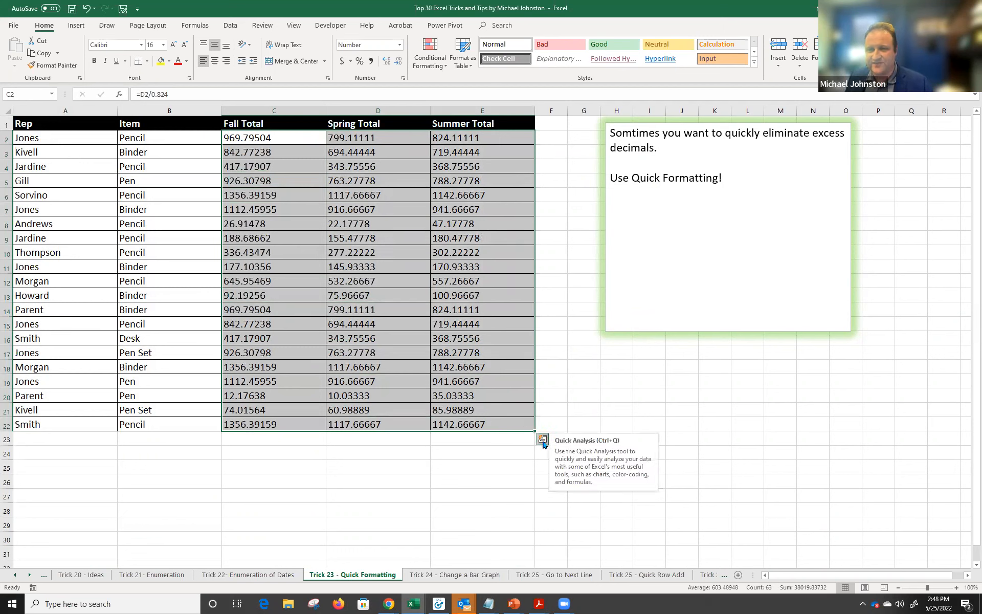
{"action": "right_click", "coordinate": [467, 173]}
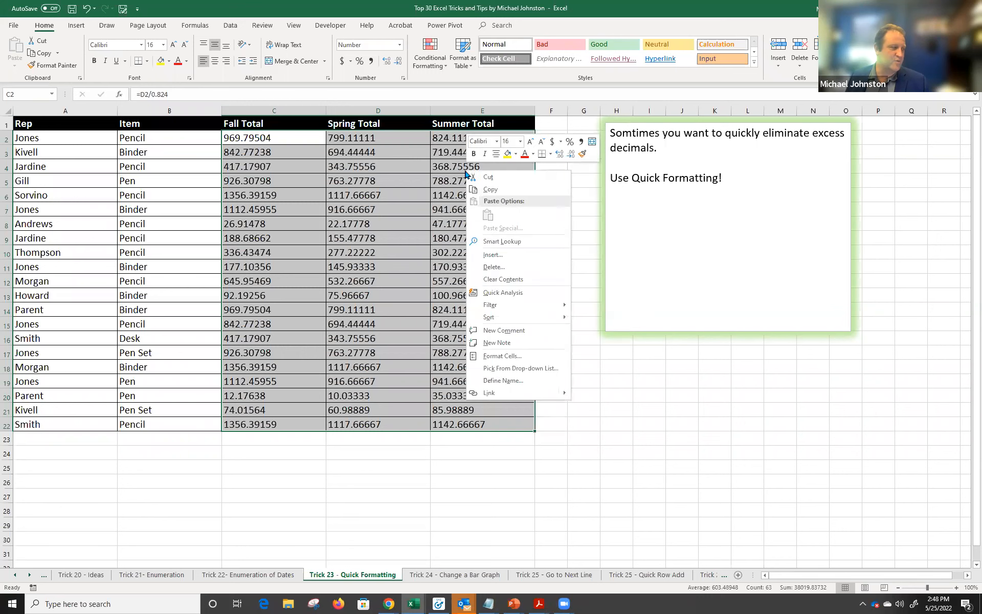
{"action": "key", "text": "Escape"}
{"action": "left_click_drag", "start_coordinate": [278, 138], "coordinate": [509, 421]}
{"action": "right_click", "coordinate": [456, 164]}
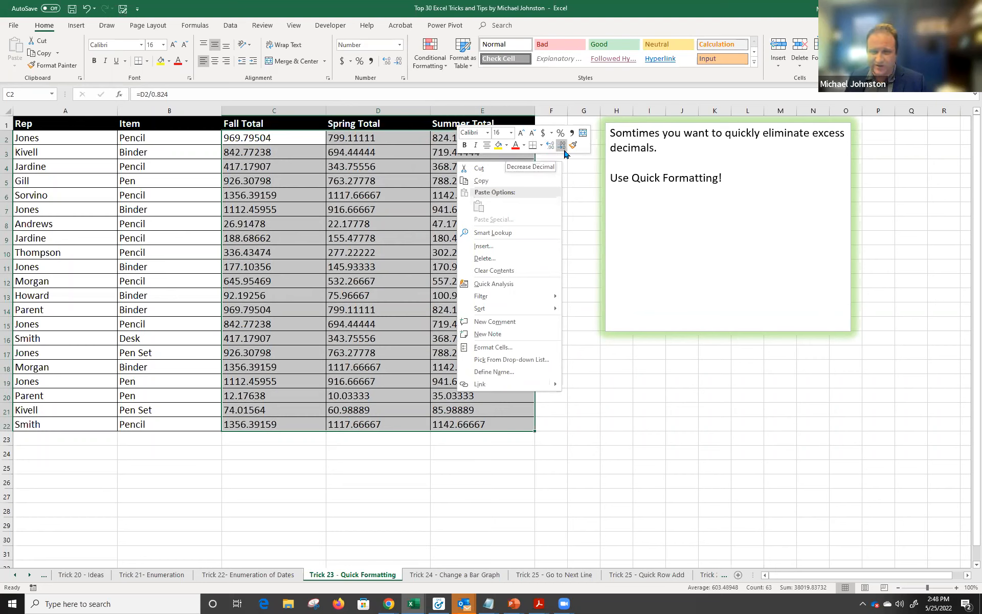
Round the totals to whole numbers with Decrease Decimal, then open the Trick 24 - Change a Bar Graph sheet.
{"action": "left_click", "coordinate": [565, 149]}
{"action": "left_click", "coordinate": [564, 149]}
{"action": "left_click", "coordinate": [564, 149]}
{"action": "left_click", "coordinate": [564, 148]}
{"action": "left_click", "coordinate": [564, 149]}
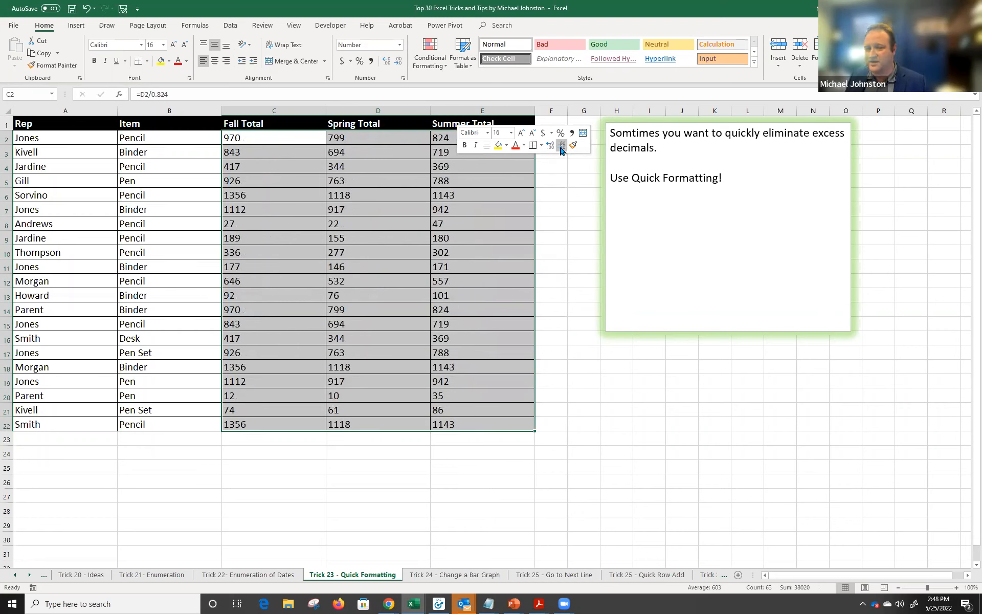
{"action": "left_click", "coordinate": [552, 147]}
{"action": "left_click", "coordinate": [552, 148]}
{"action": "left_click", "coordinate": [552, 148]}
{"action": "left_click", "coordinate": [552, 147]}
{"action": "left_click", "coordinate": [552, 147]}
{"action": "left_click", "coordinate": [552, 148]}
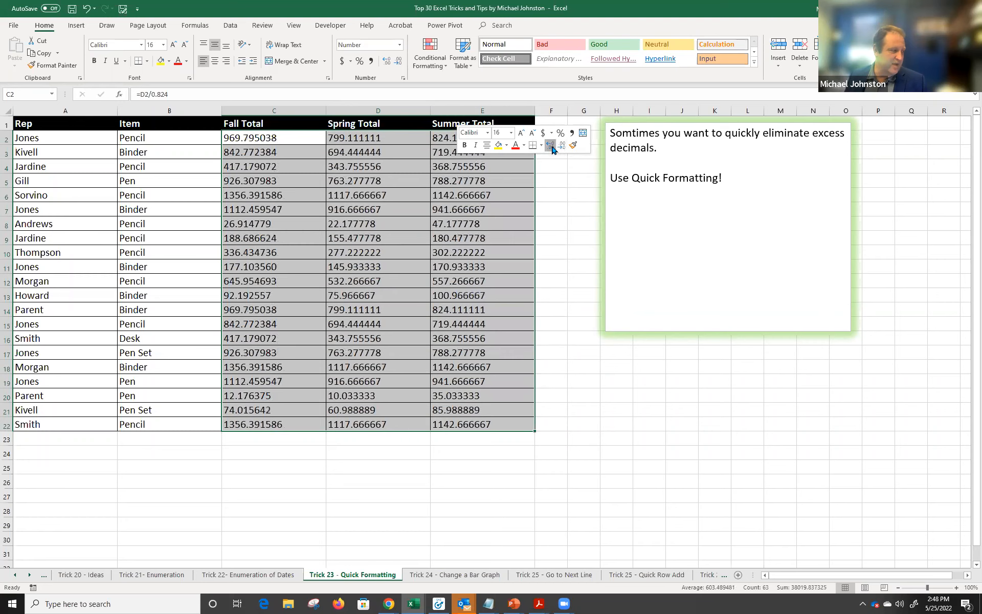
{"action": "left_click", "coordinate": [562, 146]}
{"action": "left_click", "coordinate": [562, 146]}
{"action": "left_click", "coordinate": [562, 146]}
{"action": "left_click", "coordinate": [562, 146]}
{"action": "left_click", "coordinate": [563, 146]}
{"action": "left_click", "coordinate": [548, 148]}
{"action": "left_click", "coordinate": [548, 147]}
{"action": "left_click", "coordinate": [548, 147]}
{"action": "left_click", "coordinate": [561, 147]}
{"action": "left_click", "coordinate": [560, 148]}
{"action": "left_click", "coordinate": [560, 147]}
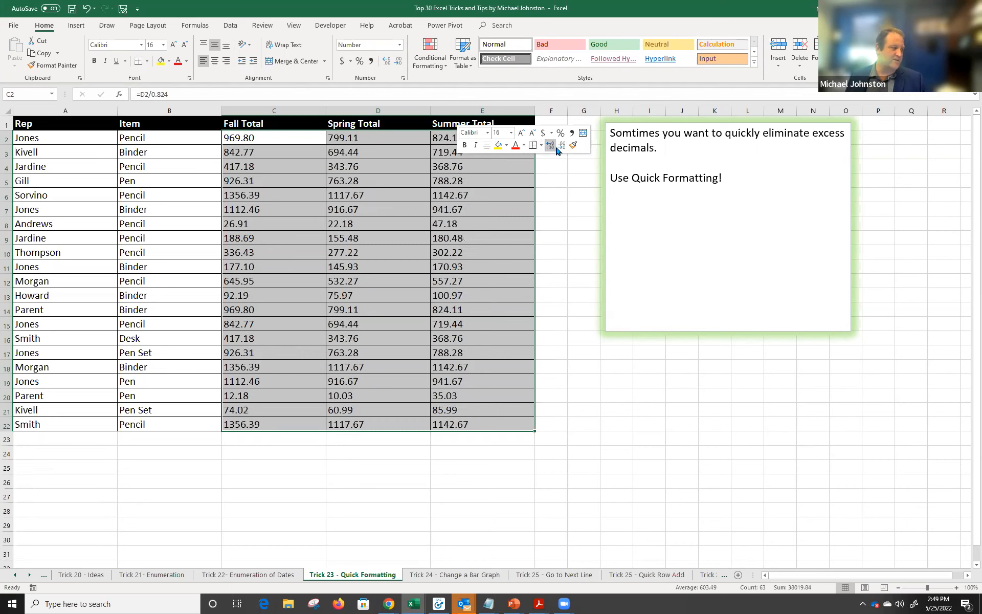
{"action": "left_click", "coordinate": [547, 146]}
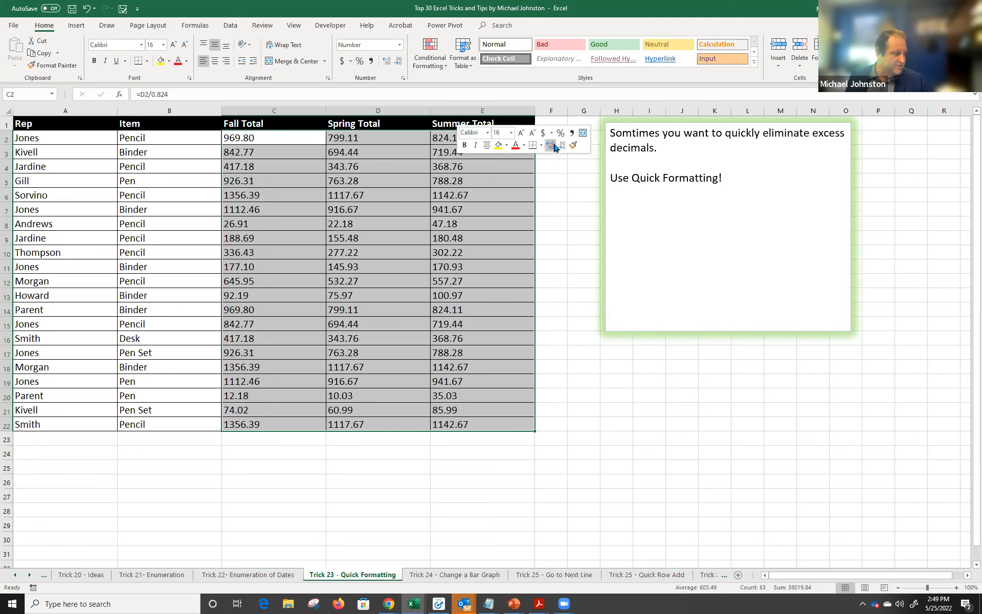
{"action": "left_click", "coordinate": [561, 146]}
{"action": "left_click", "coordinate": [562, 146]}
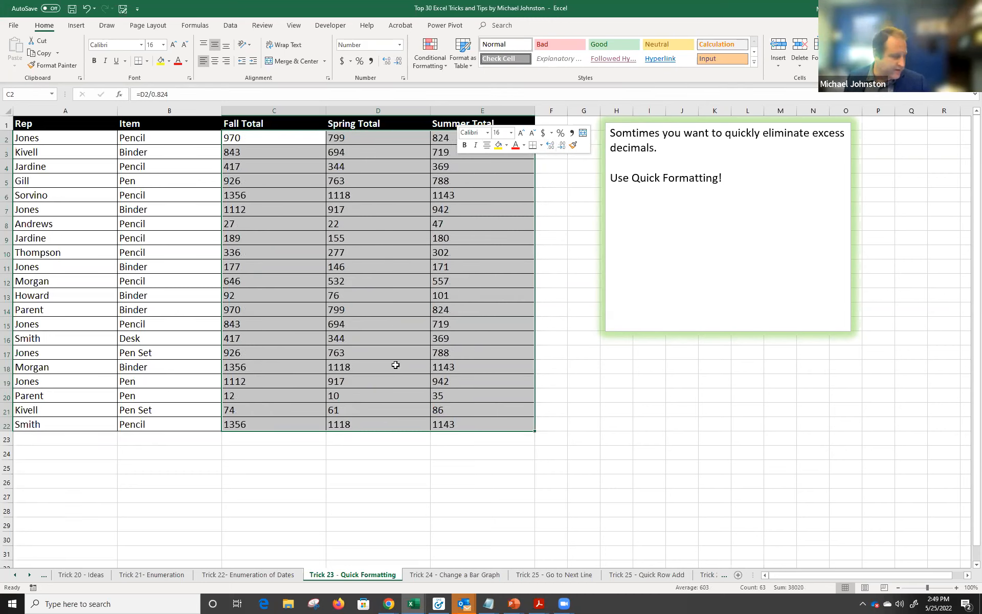
{"action": "left_click", "coordinate": [455, 575]}
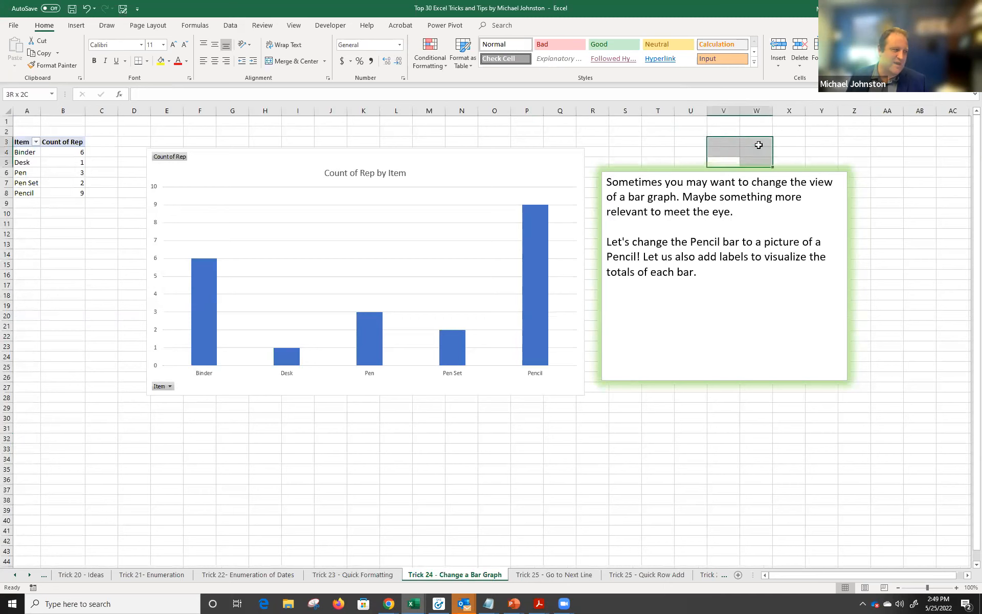
Move the instruction note up and right, then bring up the Pencil bar's context menu.
{"action": "left_click", "coordinate": [746, 173]}
{"action": "left_click_drag", "start_coordinate": [750, 170], "coordinate": [805, 140]}
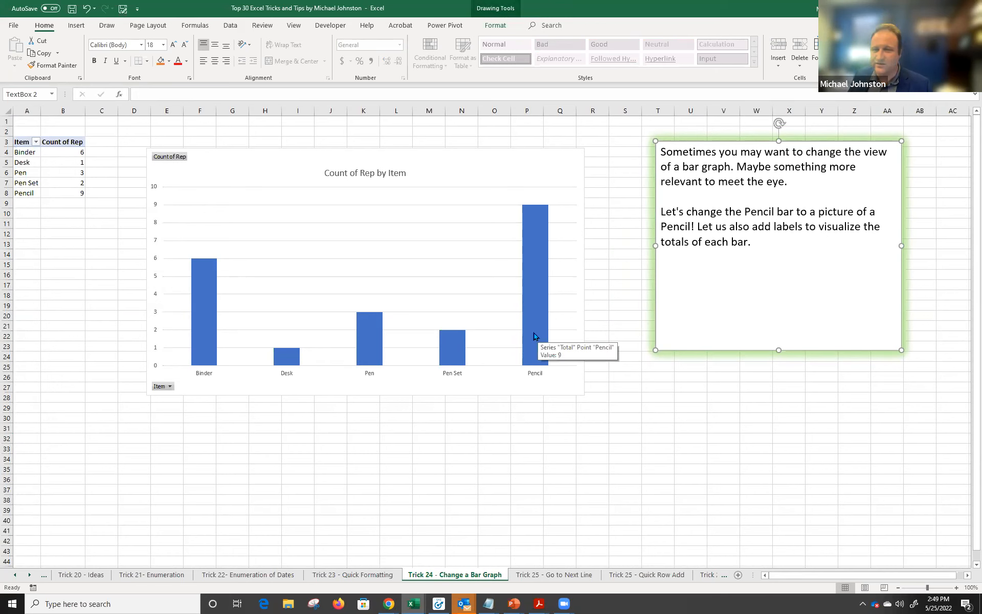
{"action": "left_click", "coordinate": [532, 240]}
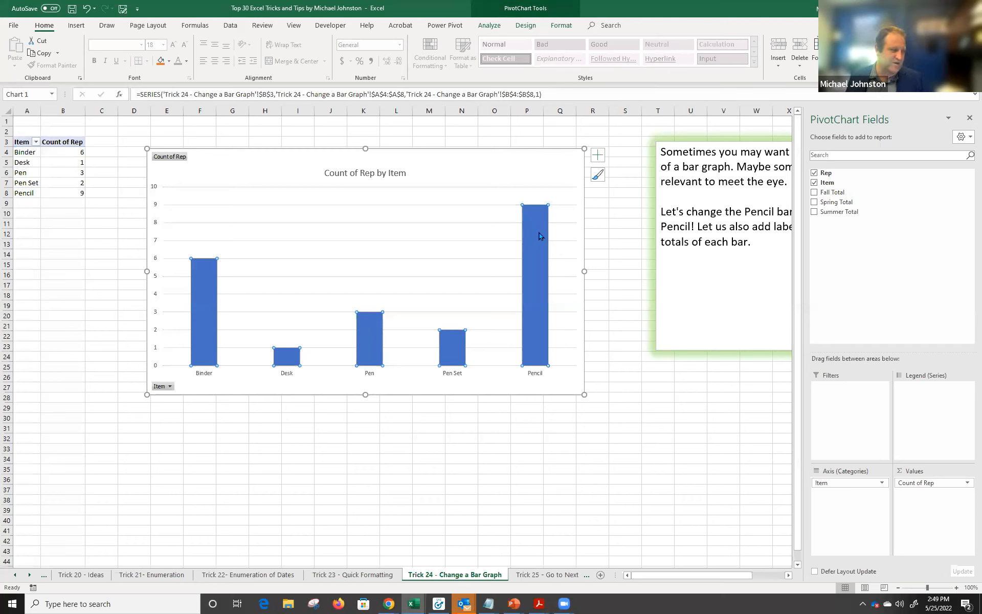
{"action": "right_click", "coordinate": [537, 226]}
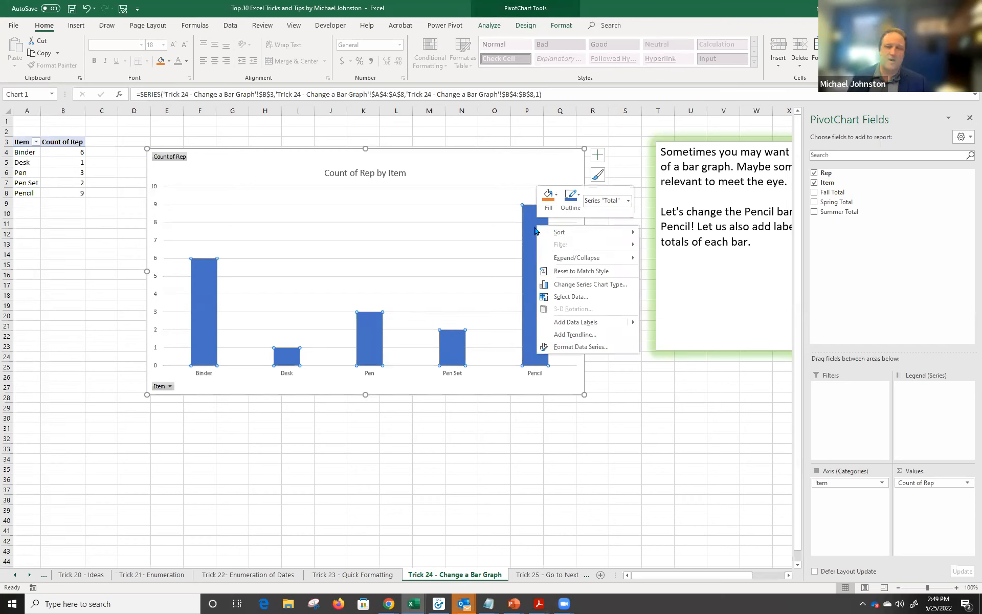
In Format Data Series, choose a picture fill for the bar series.
{"action": "left_click", "coordinate": [580, 348]}
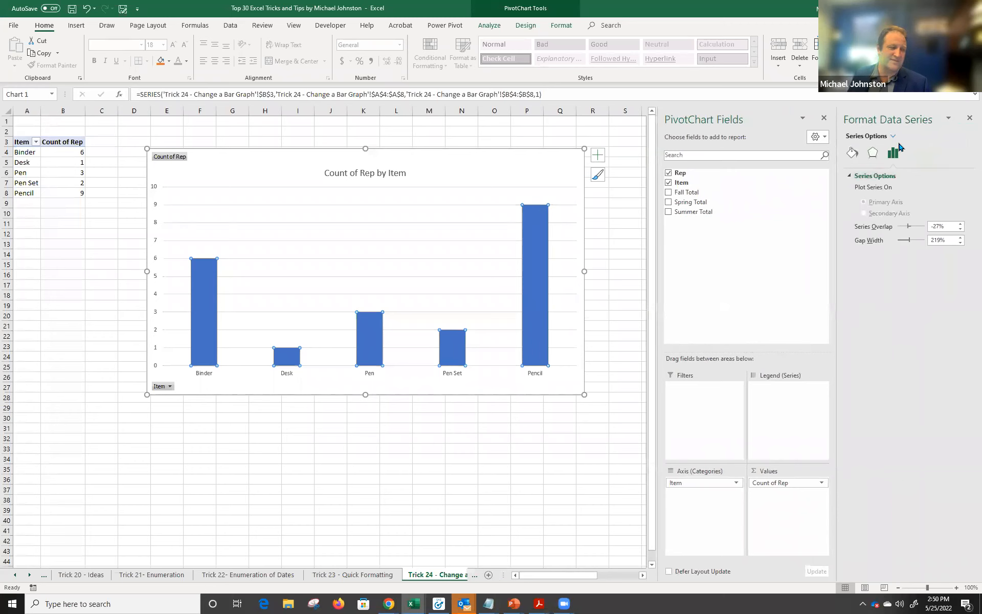
{"action": "left_click", "coordinate": [851, 155]}
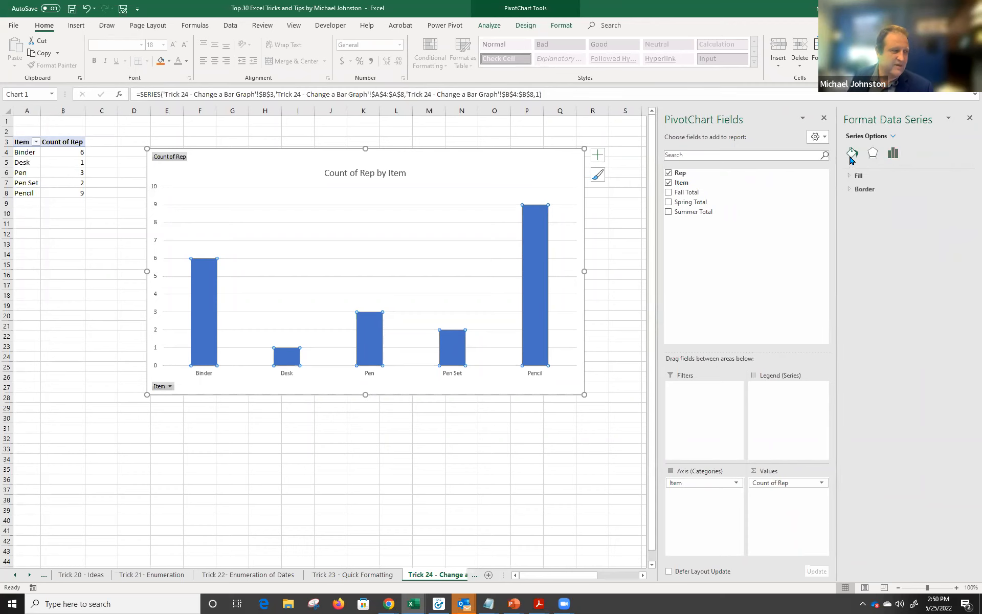
{"action": "left_click", "coordinate": [850, 176]}
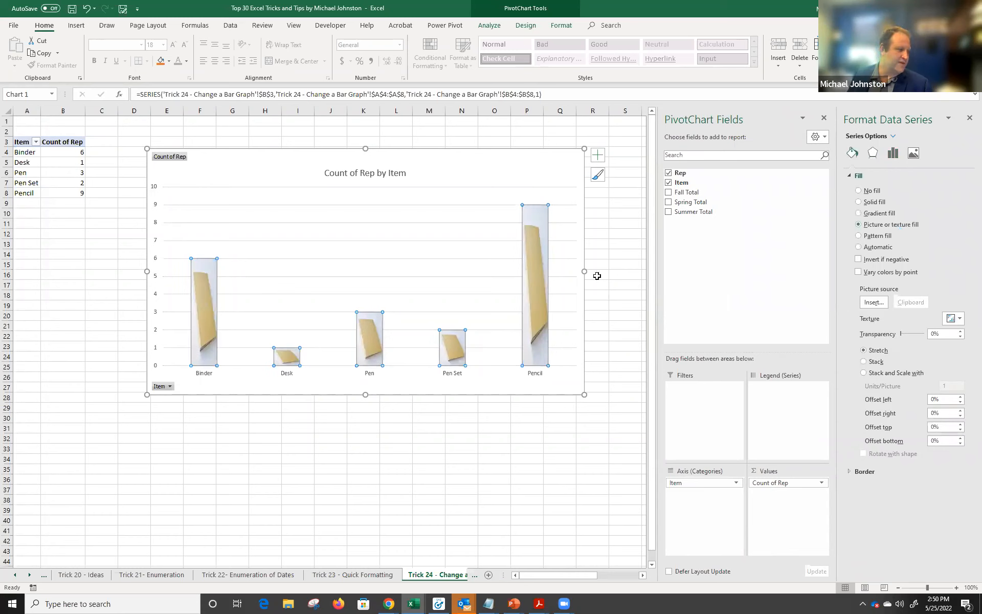
{"action": "left_click", "coordinate": [879, 303]}
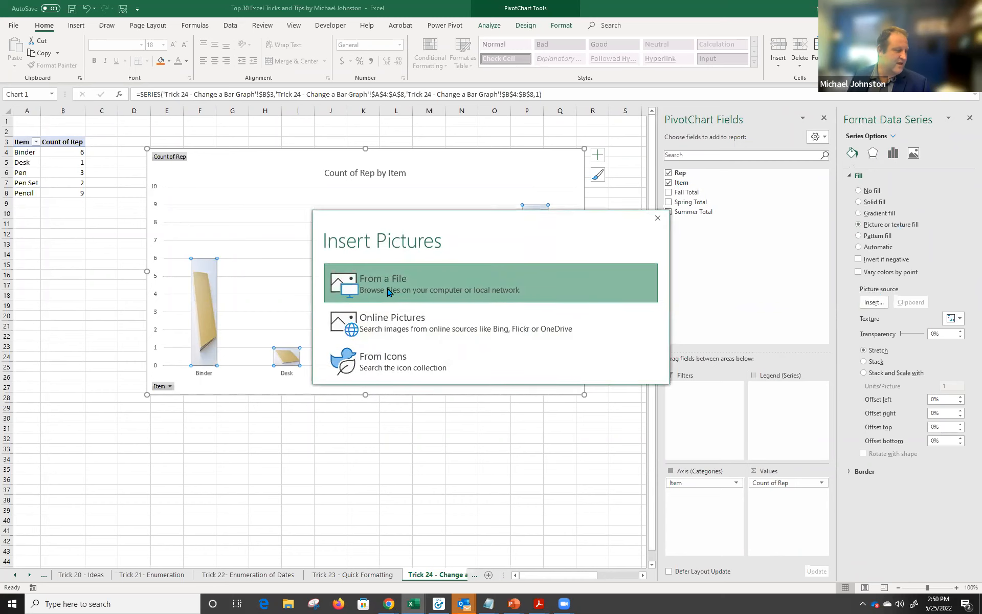
Search Online Pictures for 'Pencil' and insert a pencil image as the bar fill.
{"action": "left_click", "coordinate": [433, 317]}
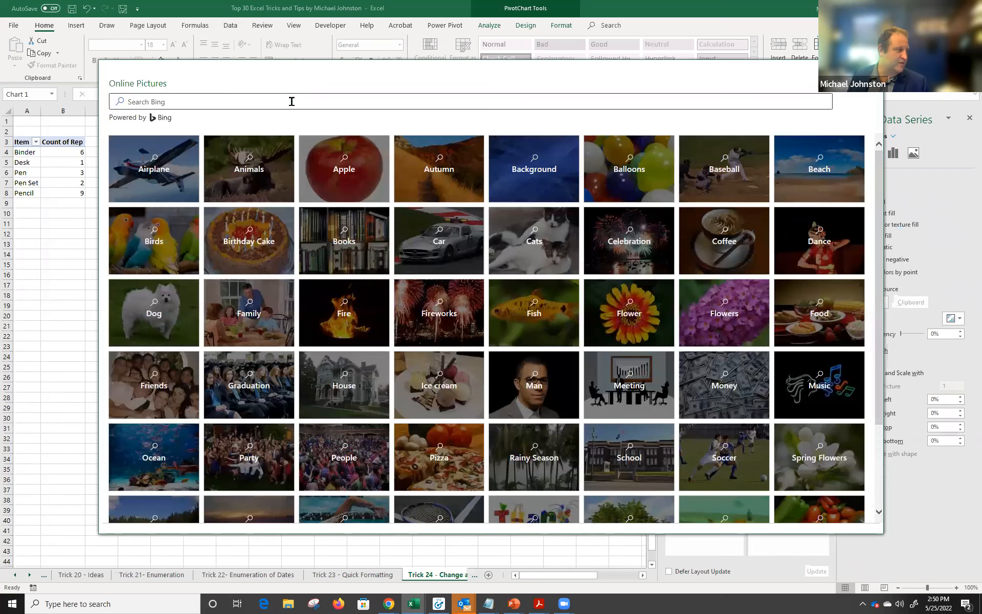
{"action": "left_click", "coordinate": [292, 102]}
{"action": "type", "text": "Pe"}
{"action": "type", "text": "mc"}
{"action": "type", "text": "nc"}
{"action": "key", "text": "BackSpace"}
{"action": "type", "text": "cil"}
{"action": "key", "text": "Return"}
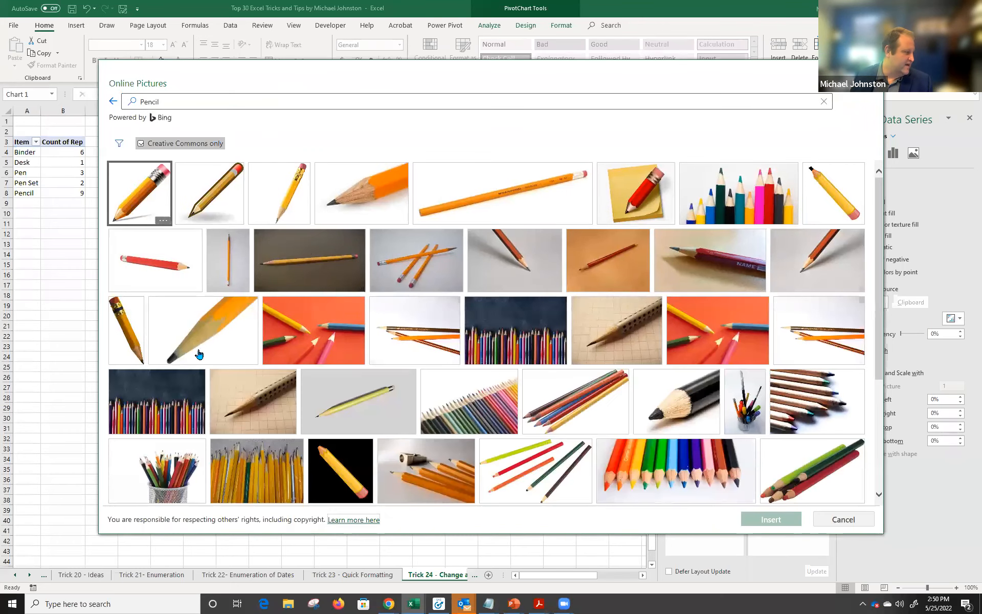
{"action": "scroll", "coordinate": [594, 371], "scroll_direction": "down", "scroll_amount": 1}
{"action": "scroll", "coordinate": [579, 370], "scroll_direction": "down", "scroll_amount": 2}
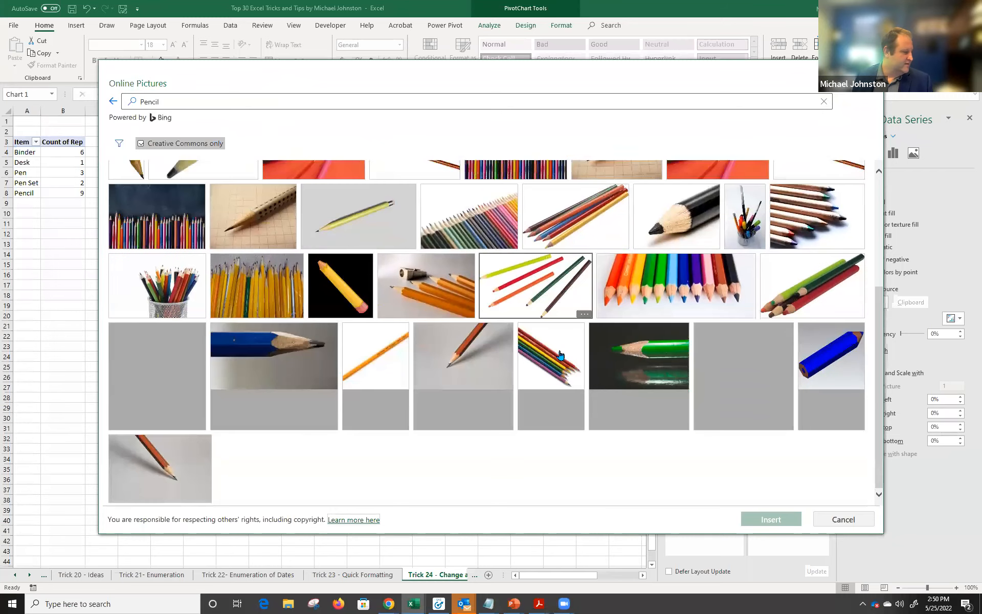
{"action": "scroll", "coordinate": [434, 444], "scroll_direction": "down", "scroll_amount": 2}
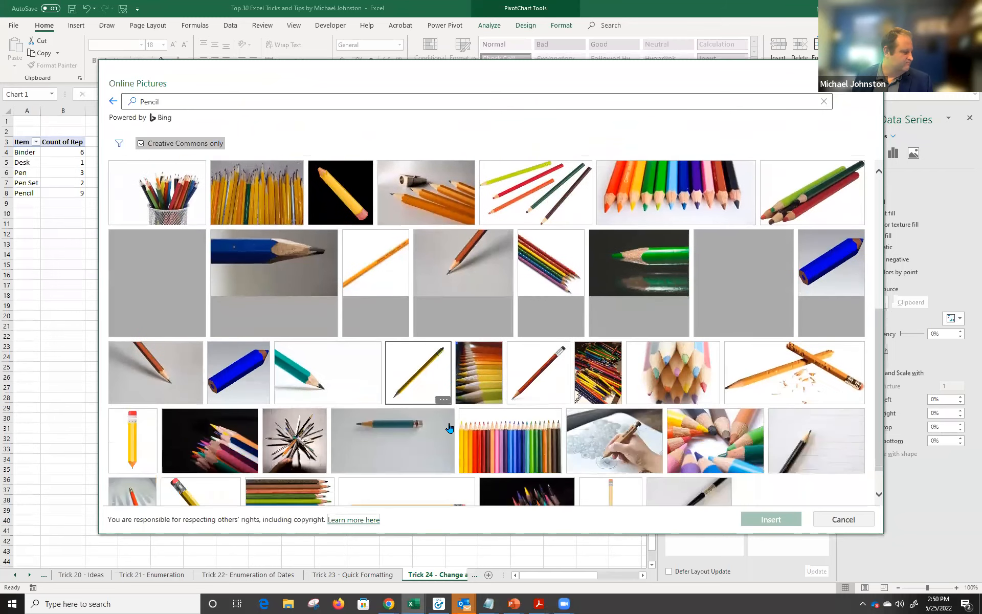
{"action": "left_click", "coordinate": [617, 481]}
{"action": "left_click", "coordinate": [781, 519]}
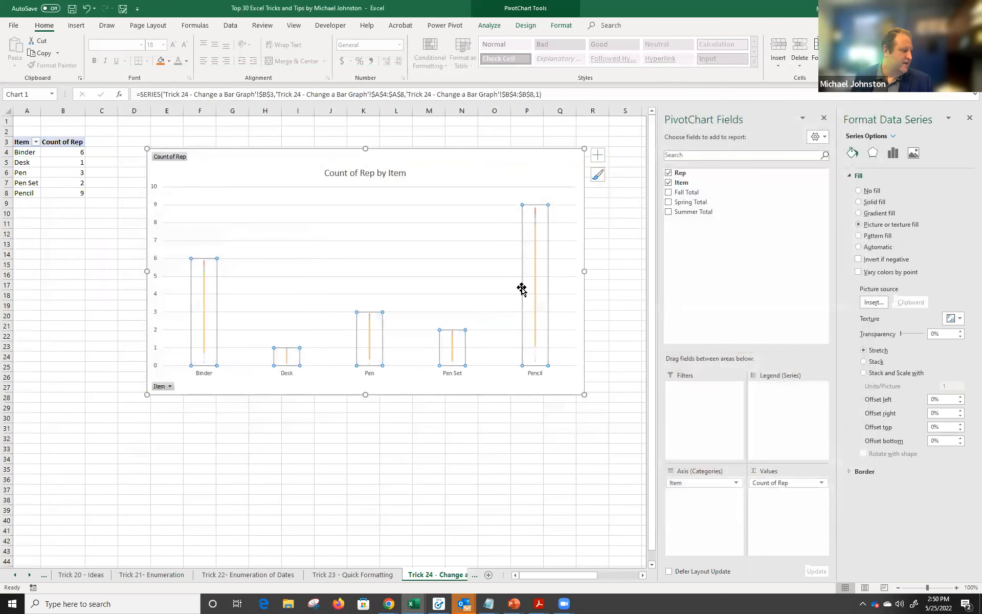
Close the Format Data Series pane and switch to the Trick 25 - Go to Next Line sheet.
{"action": "left_click", "coordinate": [525, 258]}
{"action": "left_click", "coordinate": [456, 342]}
{"action": "left_click", "coordinate": [412, 307]}
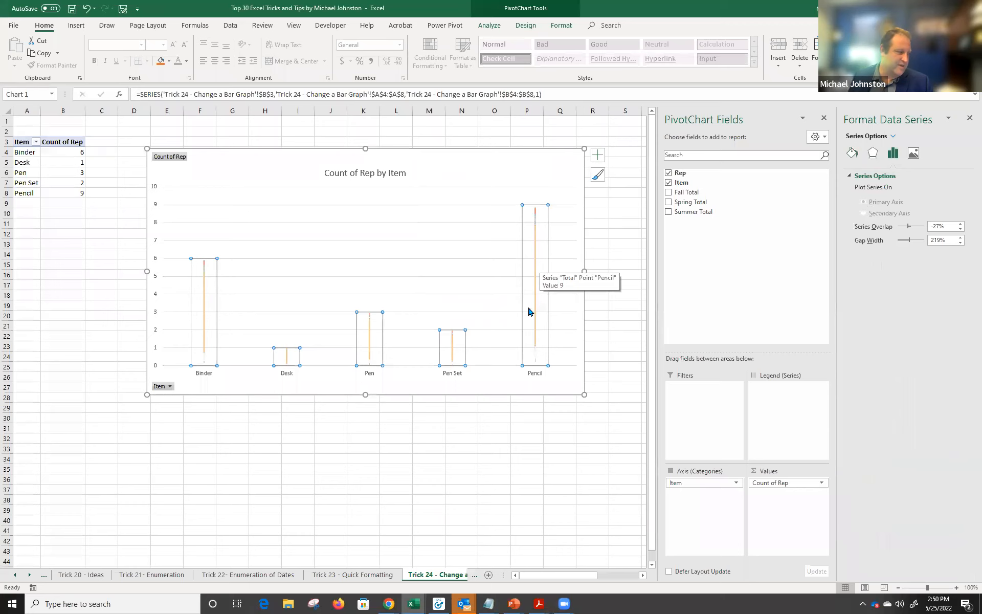
{"action": "left_click", "coordinate": [970, 118]}
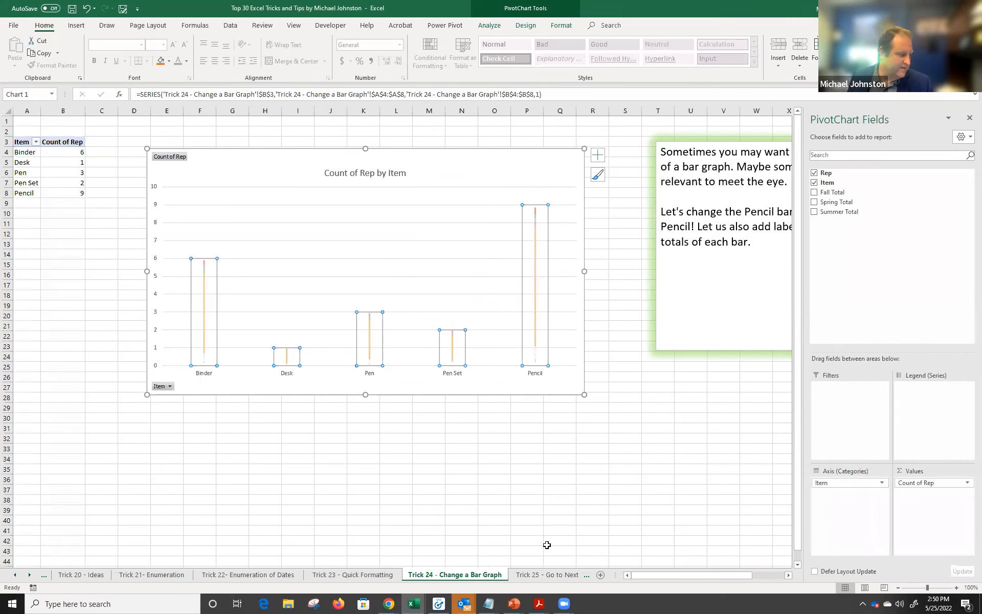
{"action": "left_click", "coordinate": [557, 575]}
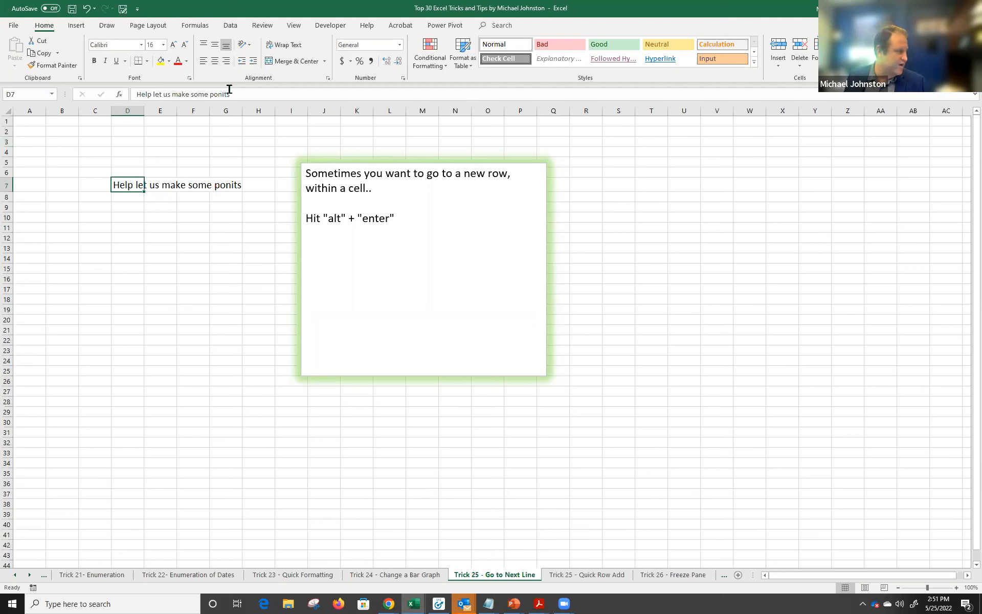
{"action": "left_click", "coordinate": [253, 88]}
{"action": "key", "text": "Return"}
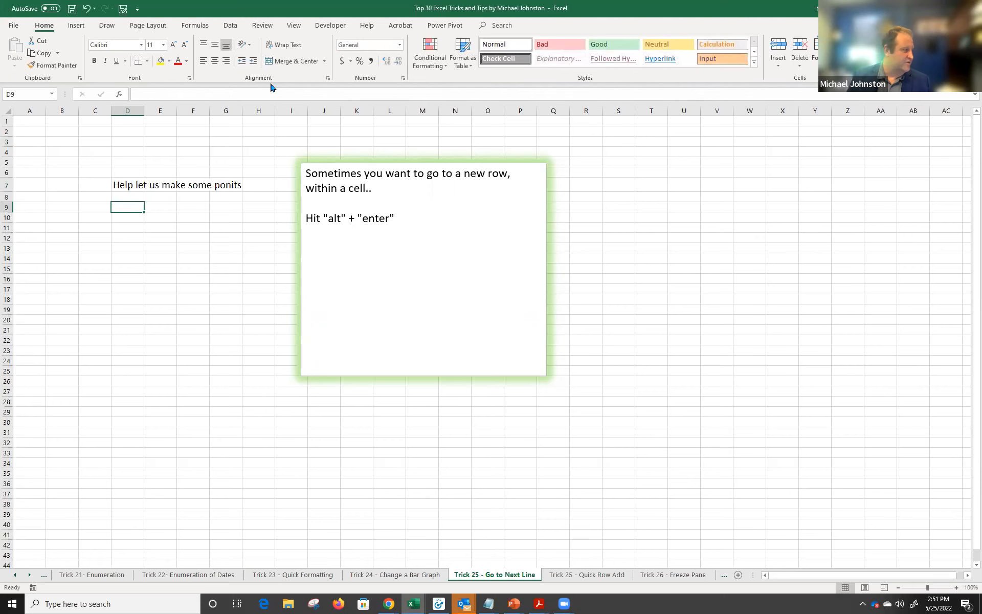
{"action": "key", "text": "Up"}
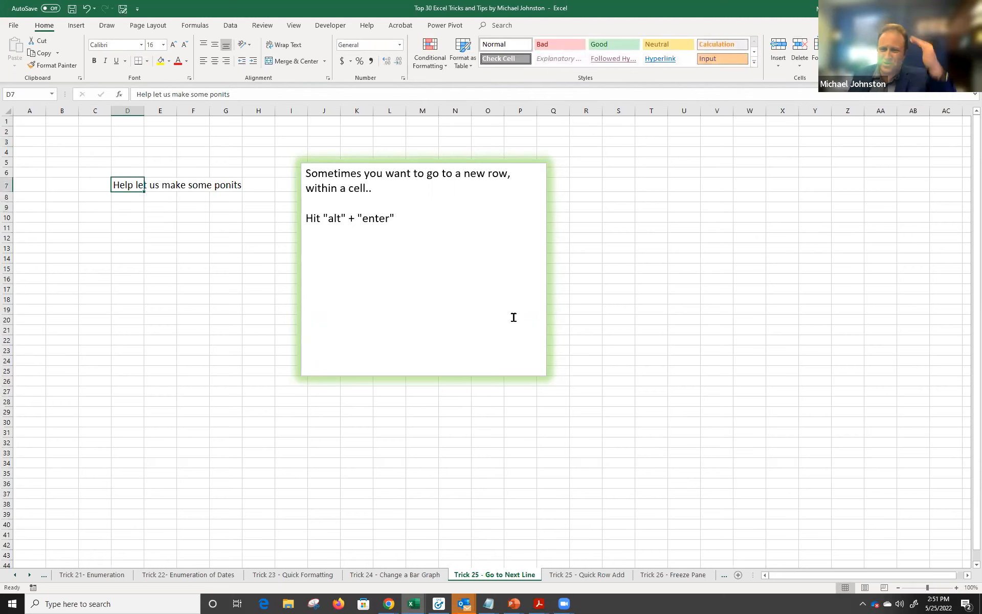
{"action": "left_click", "coordinate": [291, 96]}
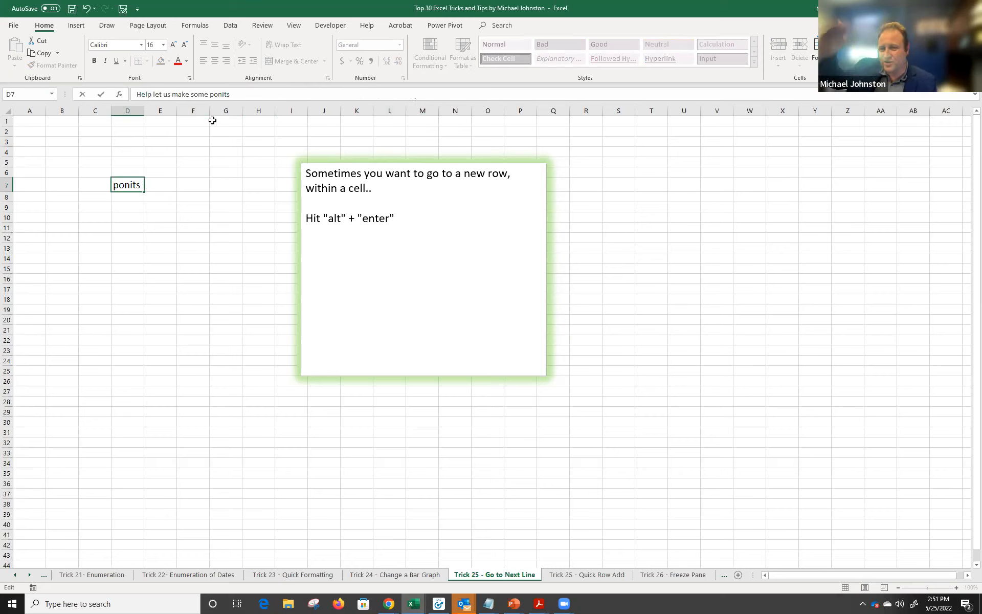
{"action": "key", "text": "Escape"}
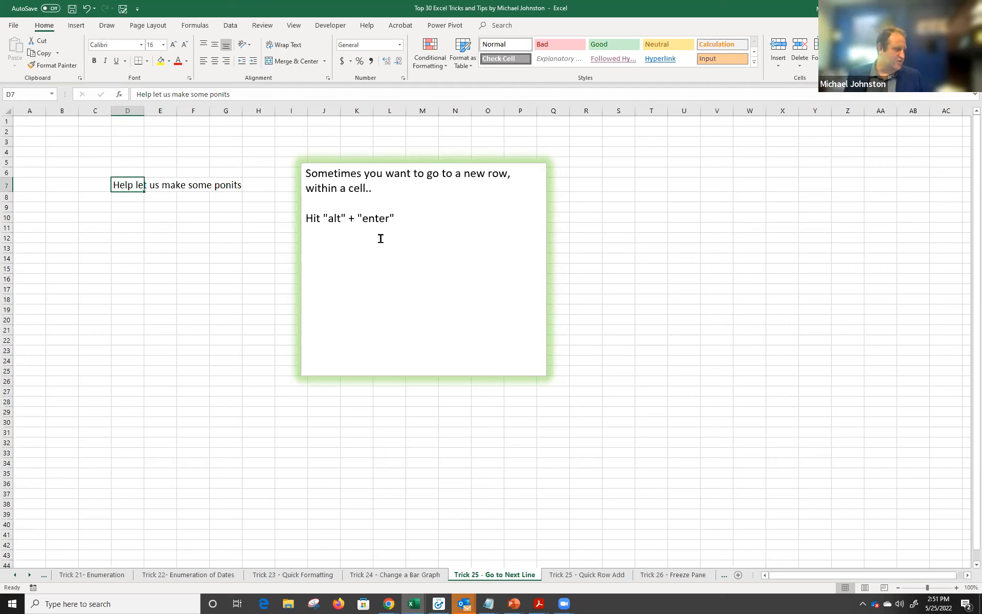
{"action": "left_click", "coordinate": [334, 215]}
{"action": "left_click_drag", "start_coordinate": [306, 217], "coordinate": [391, 216]}
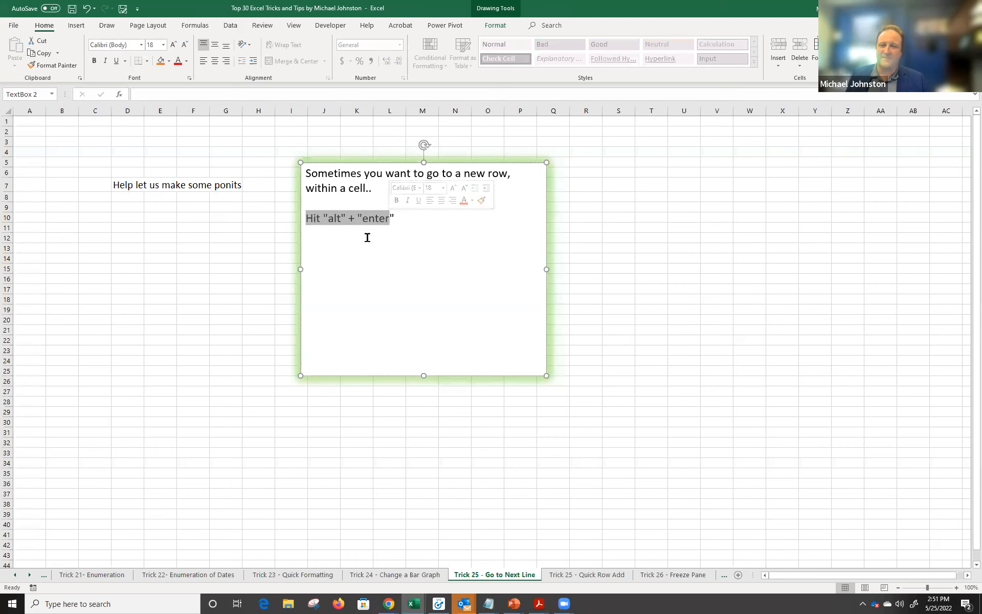
{"action": "left_click", "coordinate": [123, 185]}
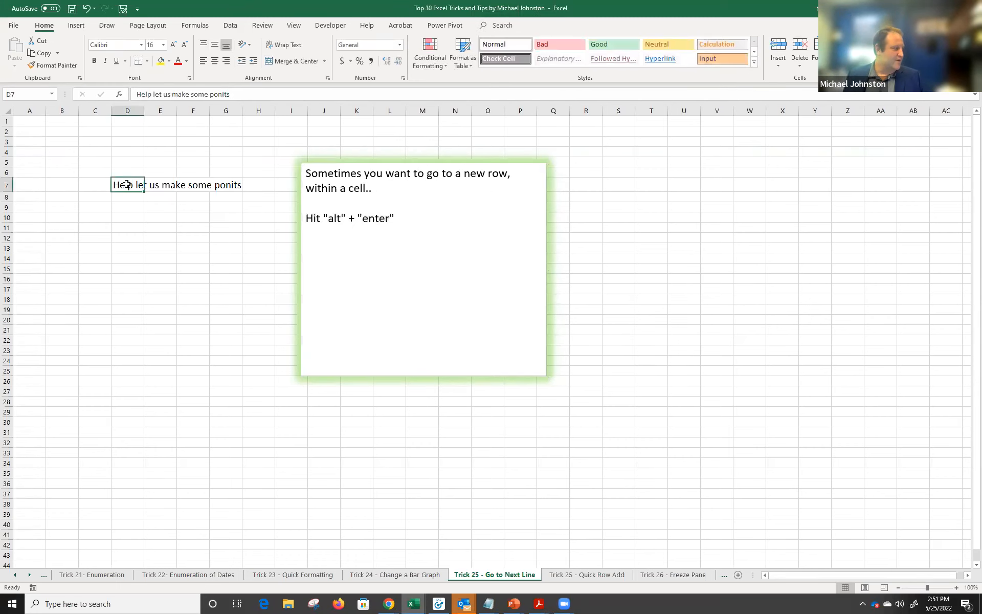
{"action": "left_click", "coordinate": [235, 95]}
{"action": "key", "text": "alt+Return"}
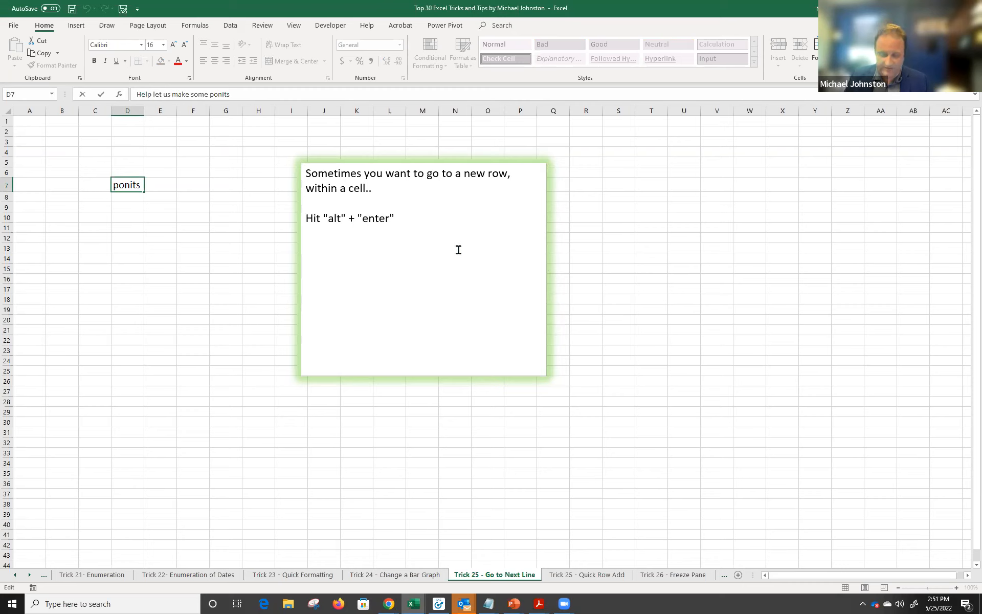
Add a second line 'Trick' inside cell D7.
{"action": "key", "text": "ctrl+shift+Home"}
{"action": "key", "text": "BackSpace"}
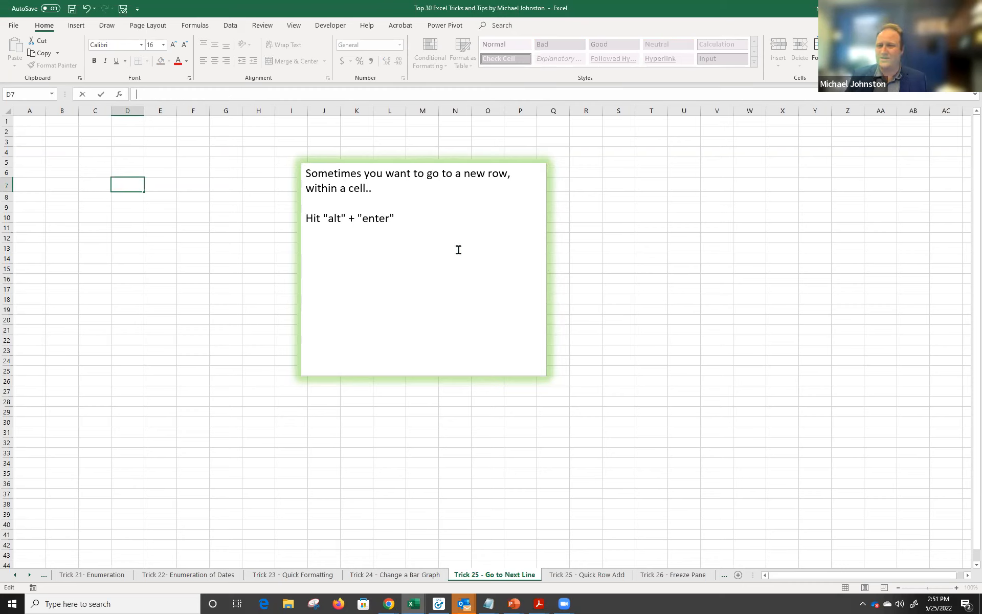
{"action": "type", "text": "Trick"}
{"action": "key", "text": "Return"}
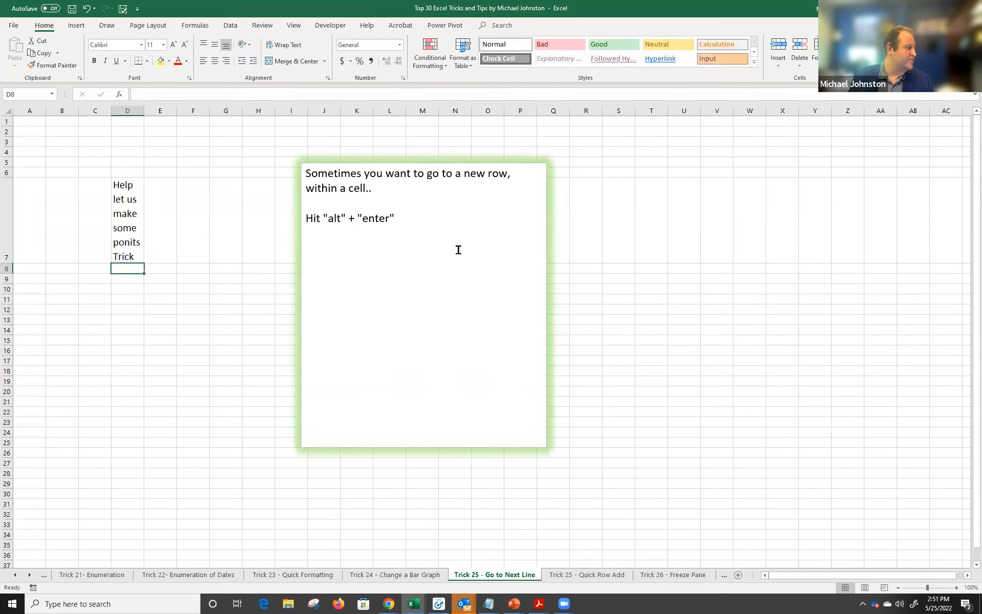
Widen column D and enlarge the formula bar to show the full text.
{"action": "left_click_drag", "start_coordinate": [144, 111], "coordinate": [264, 111]}
{"action": "left_click", "coordinate": [151, 257]}
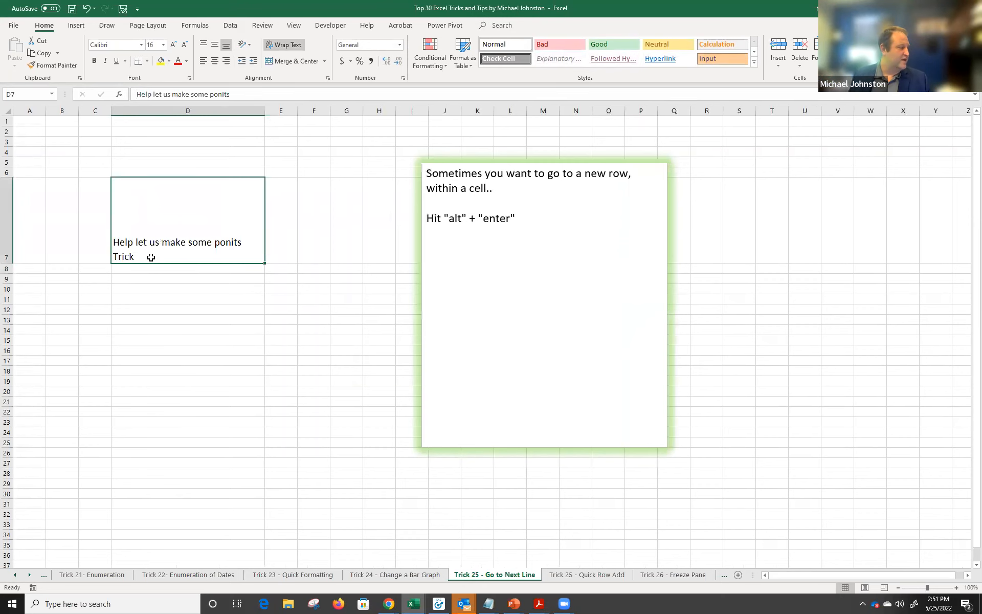
{"action": "left_click_drag", "start_coordinate": [340, 104], "coordinate": [333, 132]}
Add a third line 'Trick @ 2' in D7 with Alt+Enter, then switch to the Quick Row Add sheet.
{"action": "left_click", "coordinate": [183, 111]}
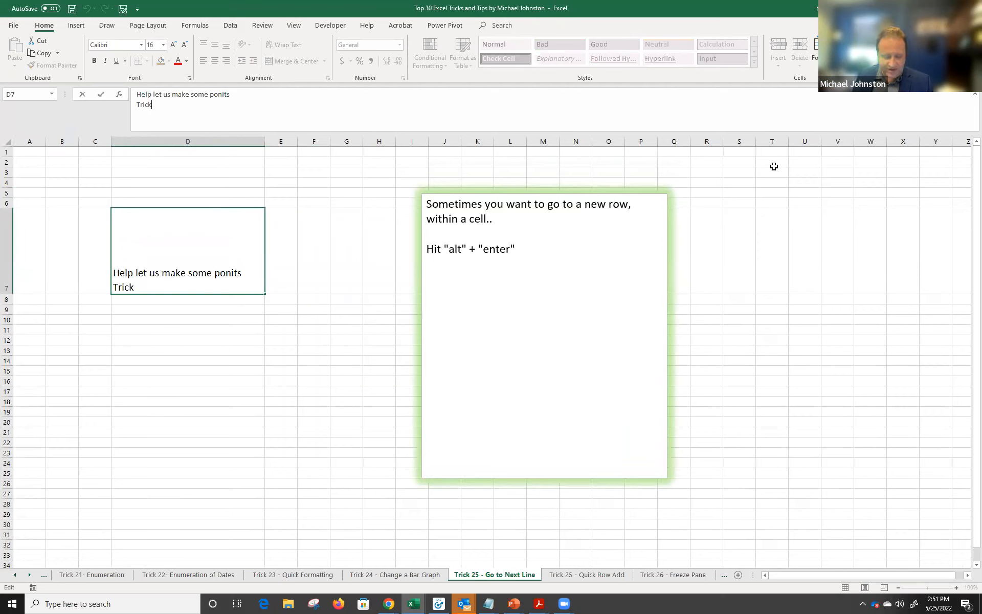
{"action": "key", "text": "alt+Return"}
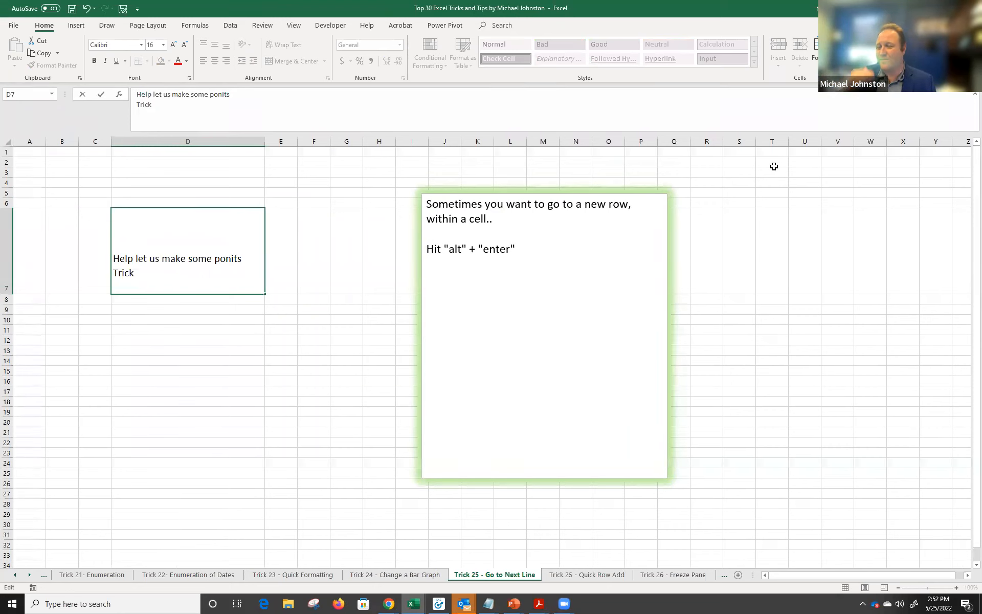
{"action": "type", "text": "Trick @"}
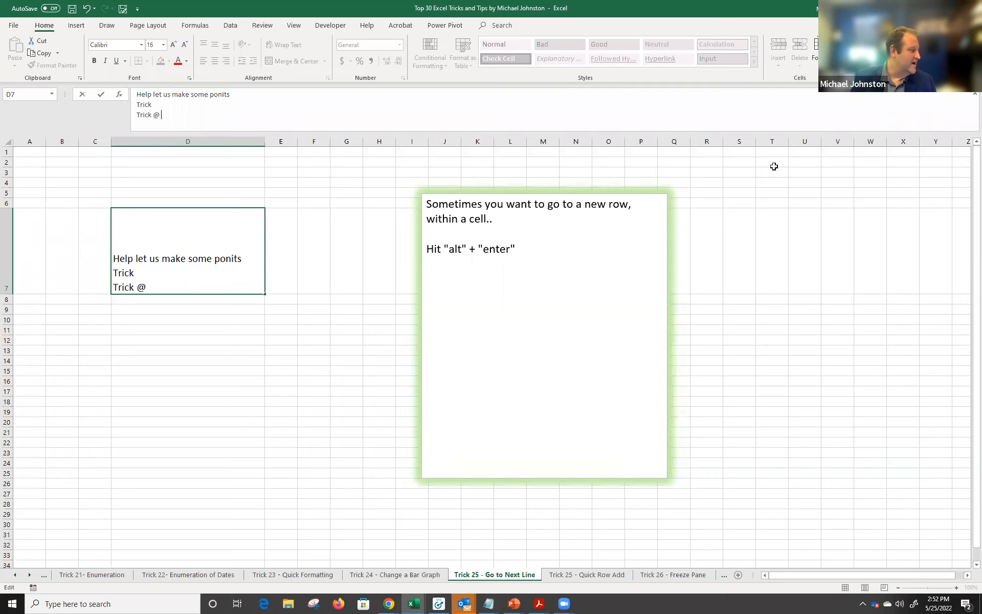
{"action": "type", "text": " 2"}
{"action": "key", "text": "Return"}
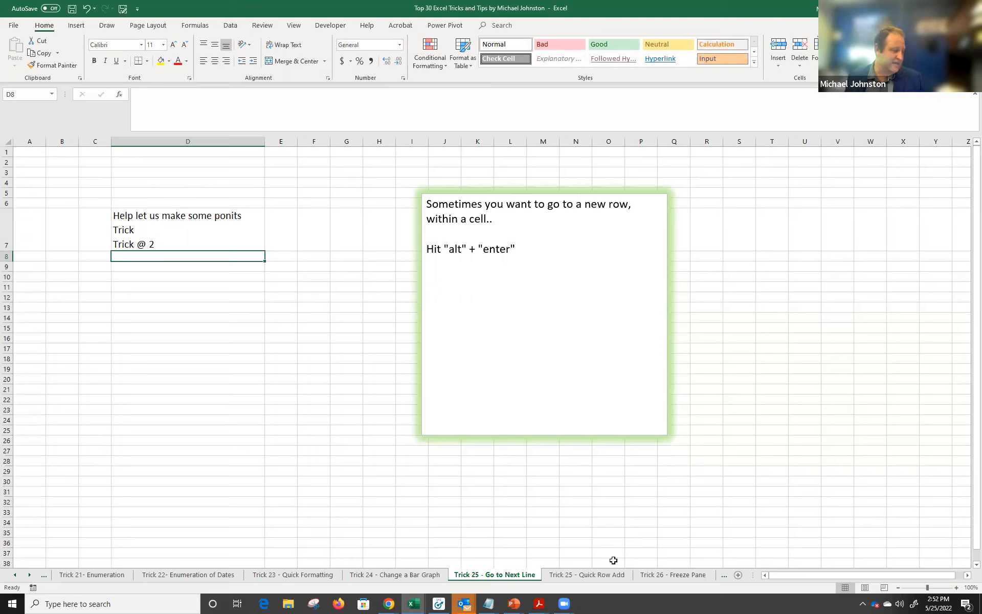
{"action": "left_click", "coordinate": [617, 577]}
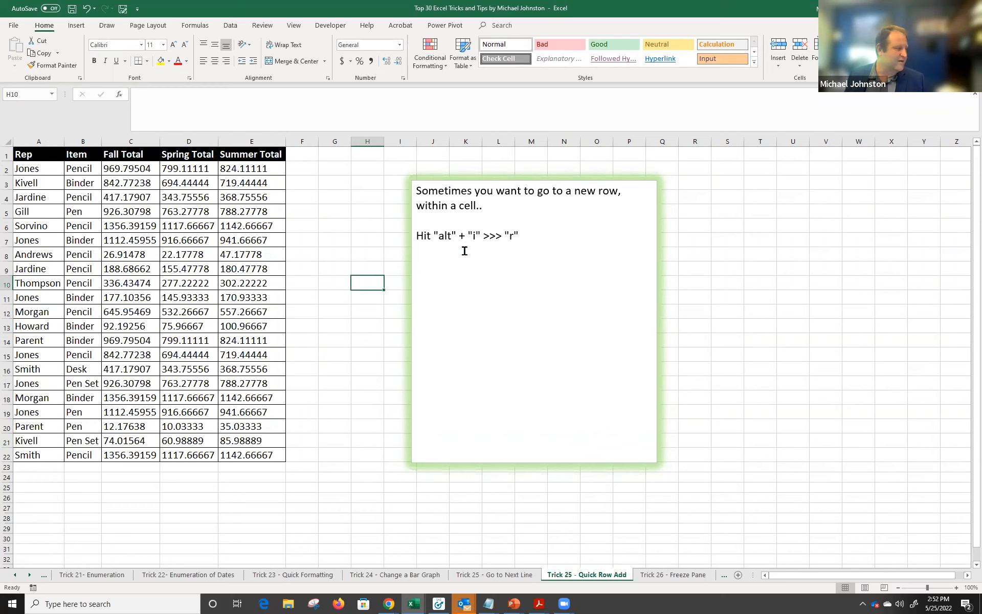
Insert a blank row above Jones at row 7 with Alt+I, R, then undo it.
{"action": "left_click", "coordinate": [17, 240]}
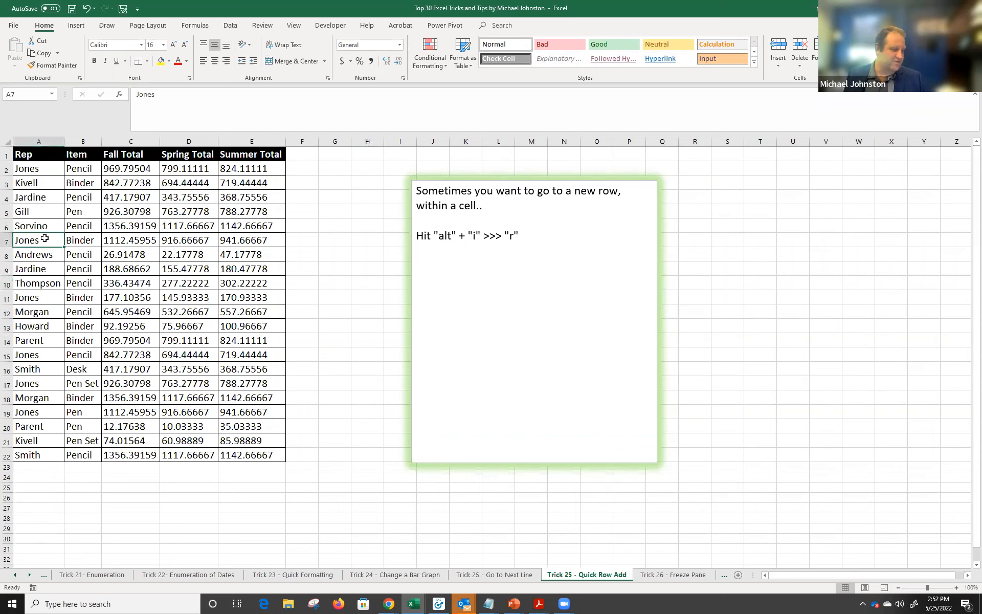
{"action": "key", "text": "alt+i"}
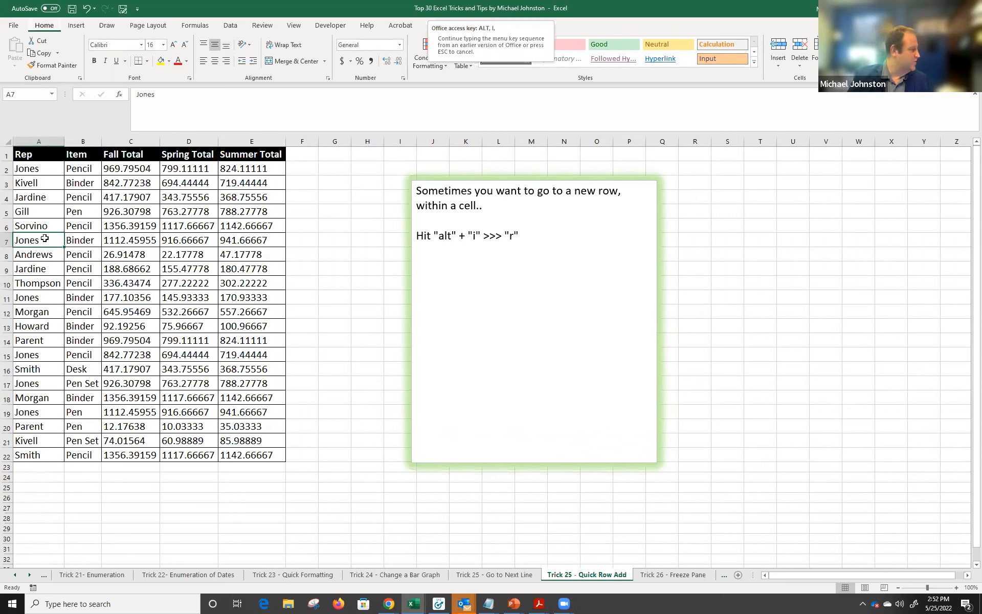
{"action": "left_click", "coordinate": [117, 264]}
{"action": "left_click", "coordinate": [50, 238]}
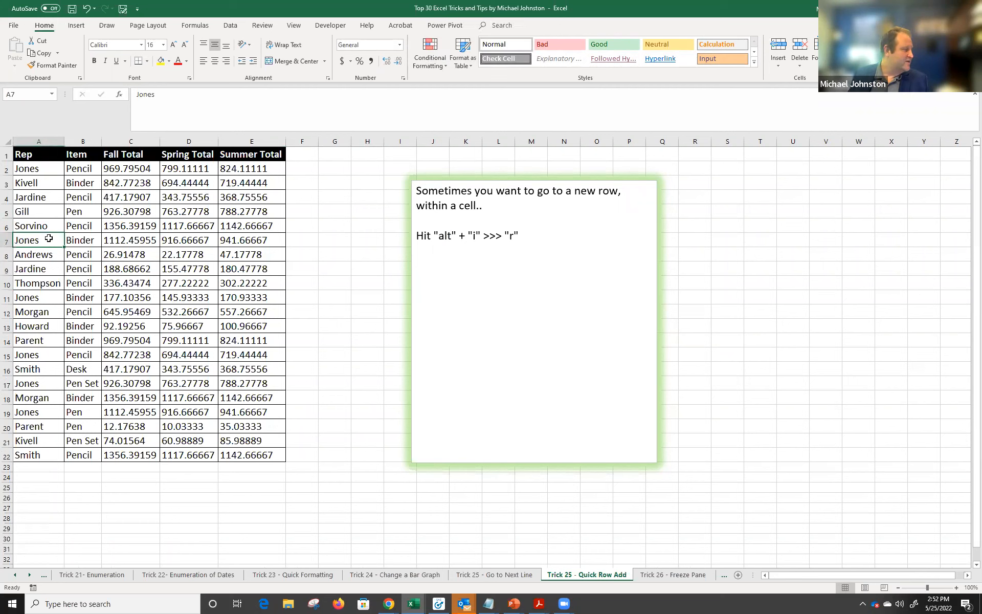
{"action": "key", "text": "alt+i"}
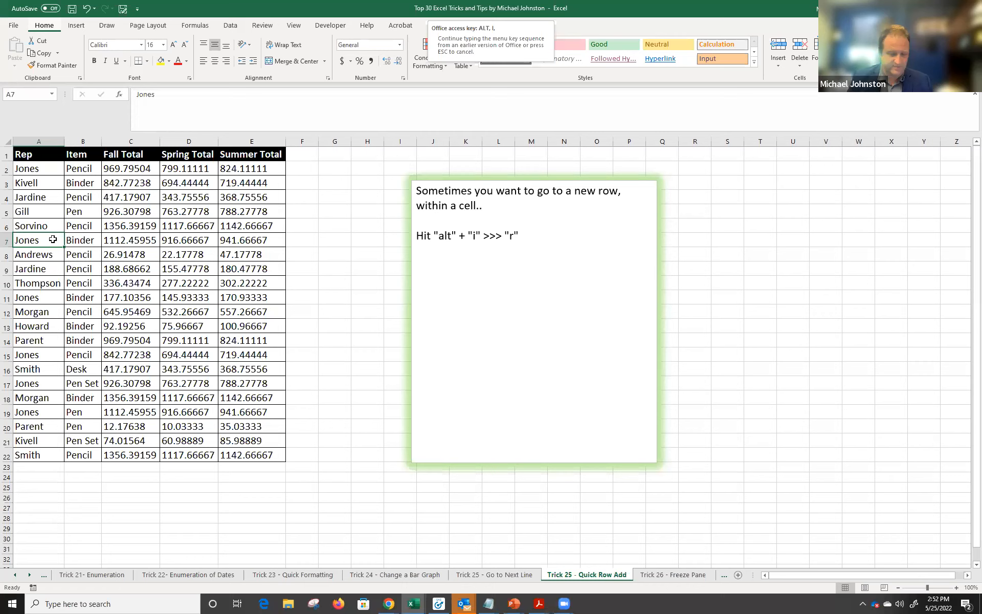
{"action": "key", "text": "r"}
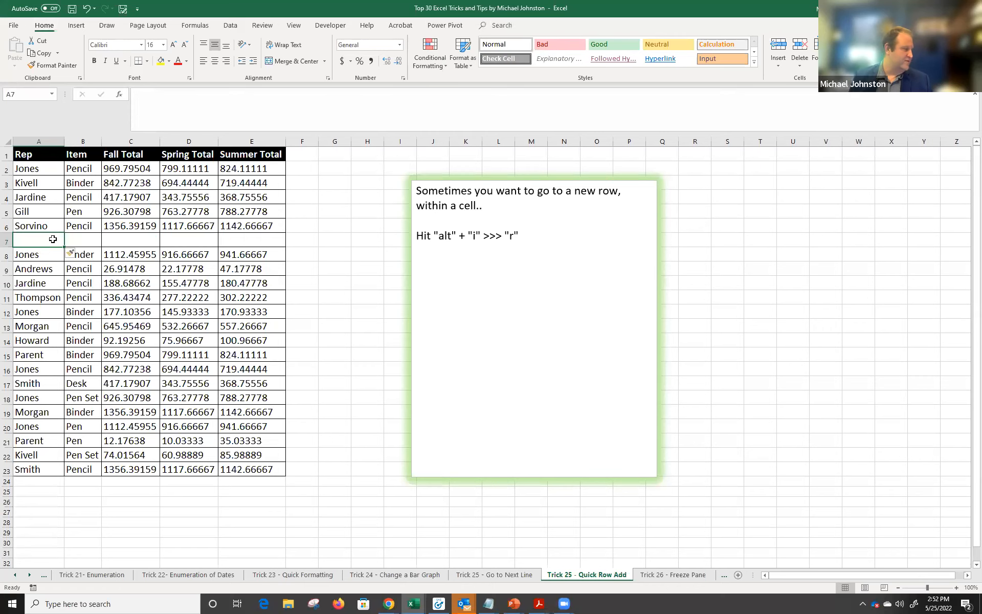
{"action": "left_click", "coordinate": [257, 254]}
{"action": "key", "text": "ctrl+z"}
Insert a blank row above Jardine at row 9, then switch to the Trick 26 - Freeze Pane sheet.
{"action": "left_click", "coordinate": [31, 266]}
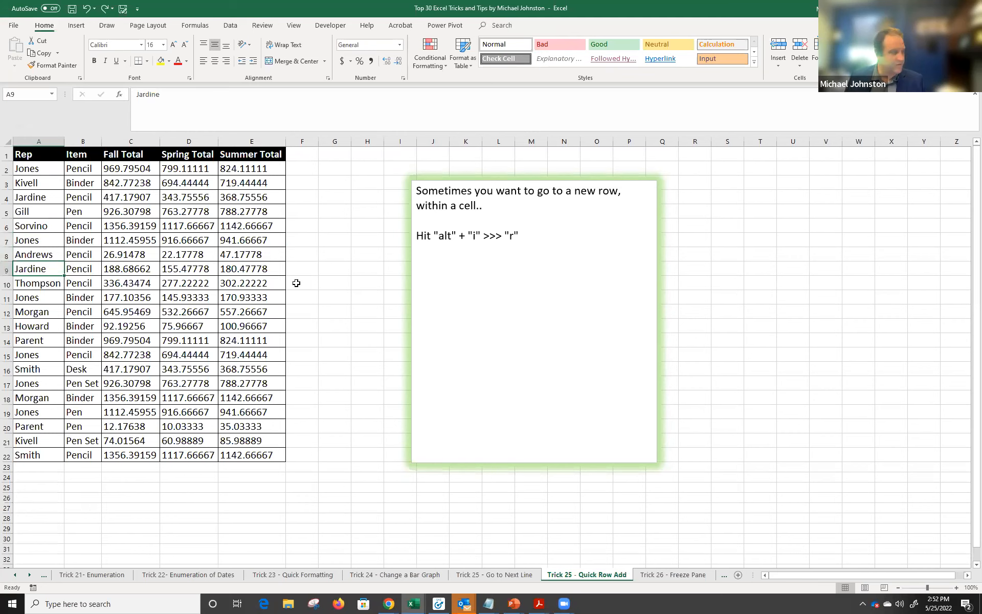
{"action": "key", "text": "alt"}
{"action": "key", "text": "i"}
{"action": "key", "text": "r"}
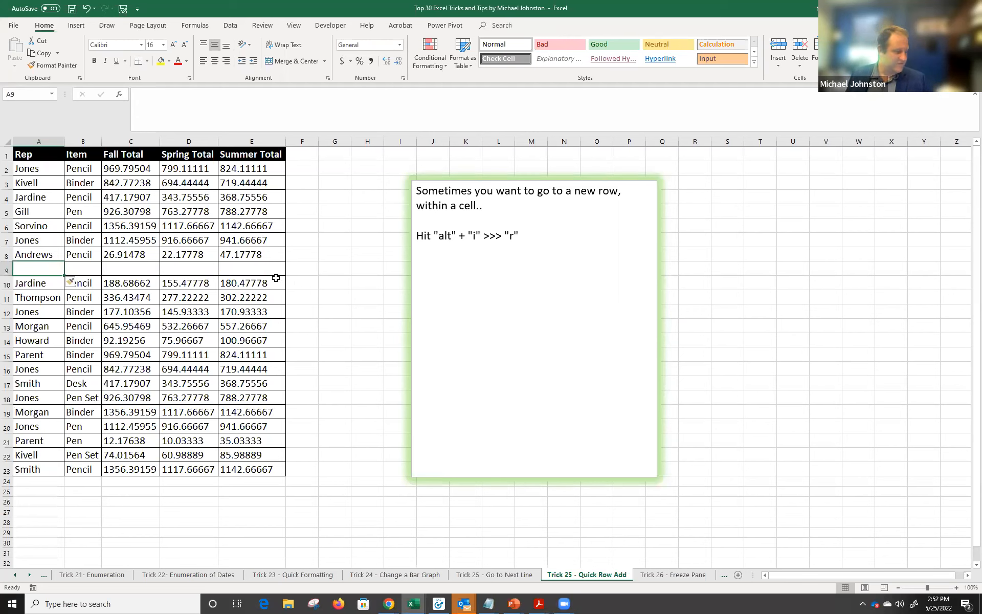
{"action": "key", "text": "ctrl+z"}
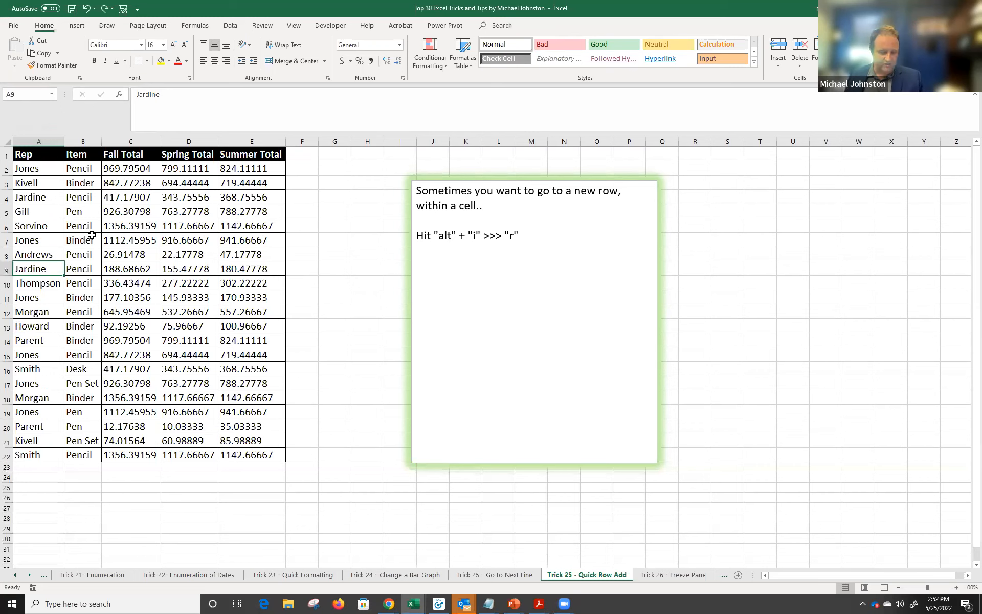
{"action": "key", "text": "alt"}
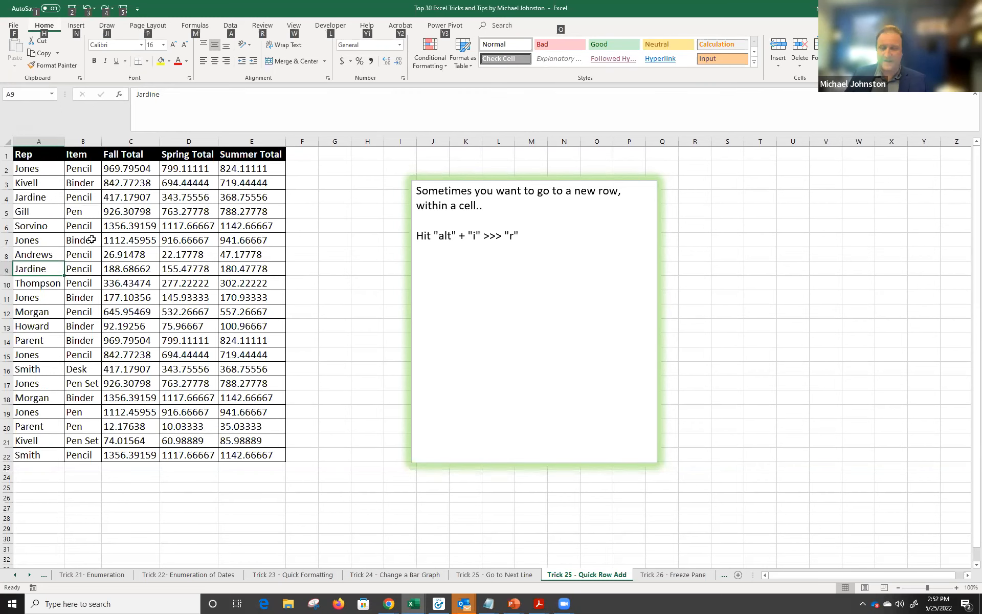
{"action": "key", "text": "i"}
{"action": "key", "text": "r"}
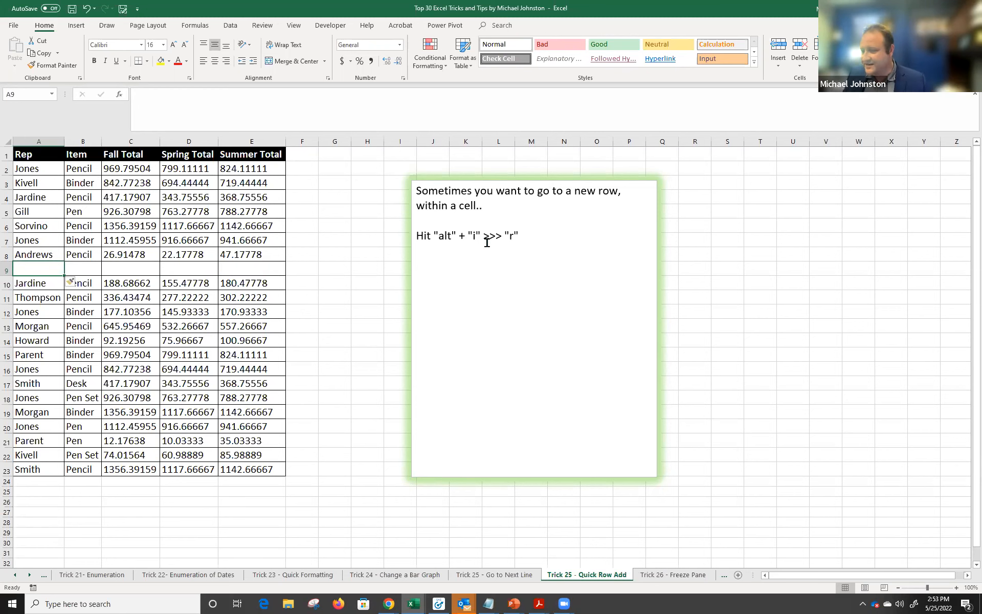
{"action": "left_click", "coordinate": [655, 575]}
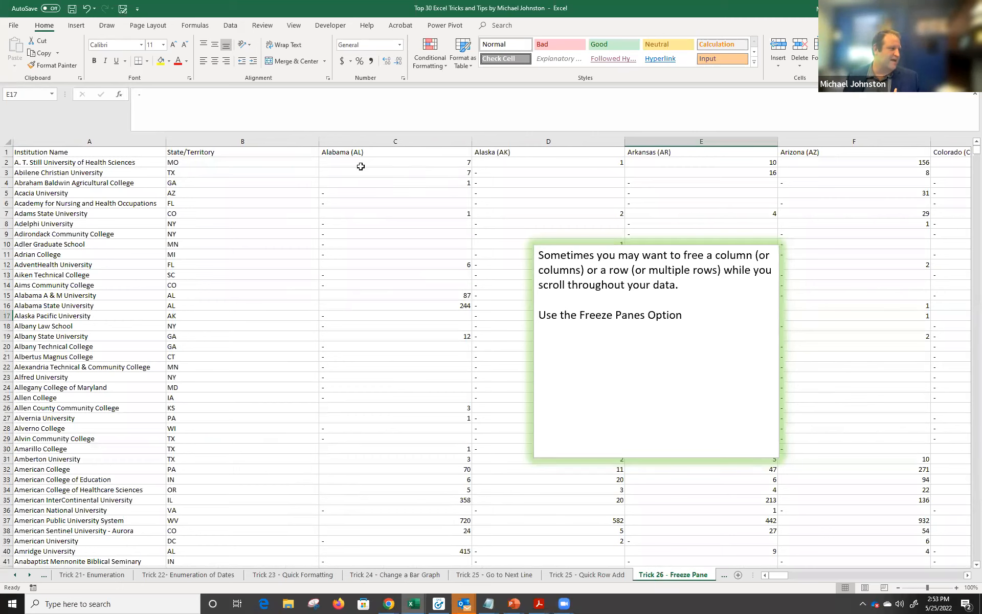
Freeze the first column (Institution Name) from cell B2 via View > Freeze Panes.
{"action": "left_click_drag", "start_coordinate": [71, 153], "coordinate": [87, 428]}
{"action": "left_click_drag", "start_coordinate": [127, 153], "coordinate": [548, 152]}
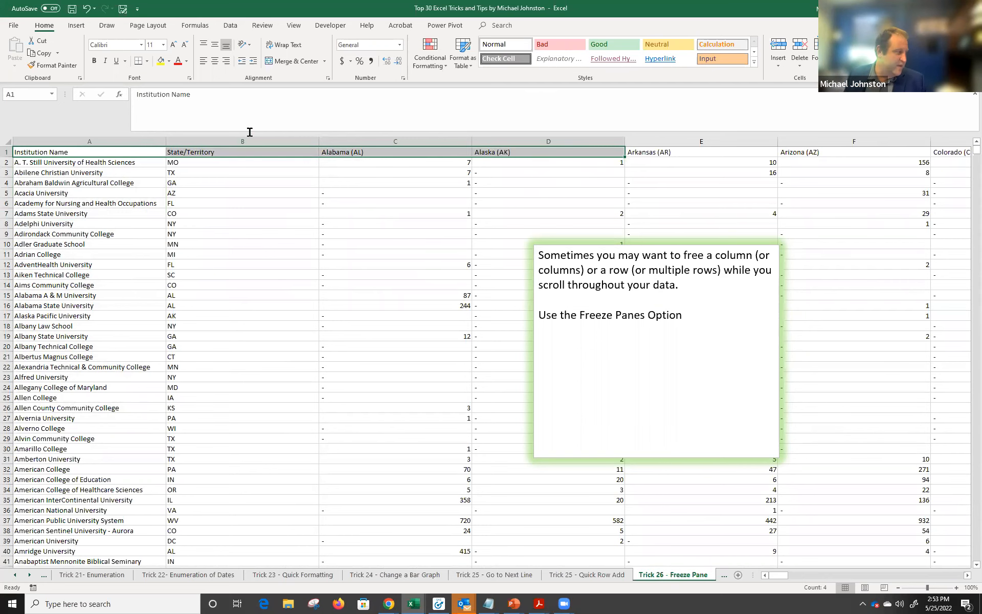
{"action": "left_click", "coordinate": [95, 141]}
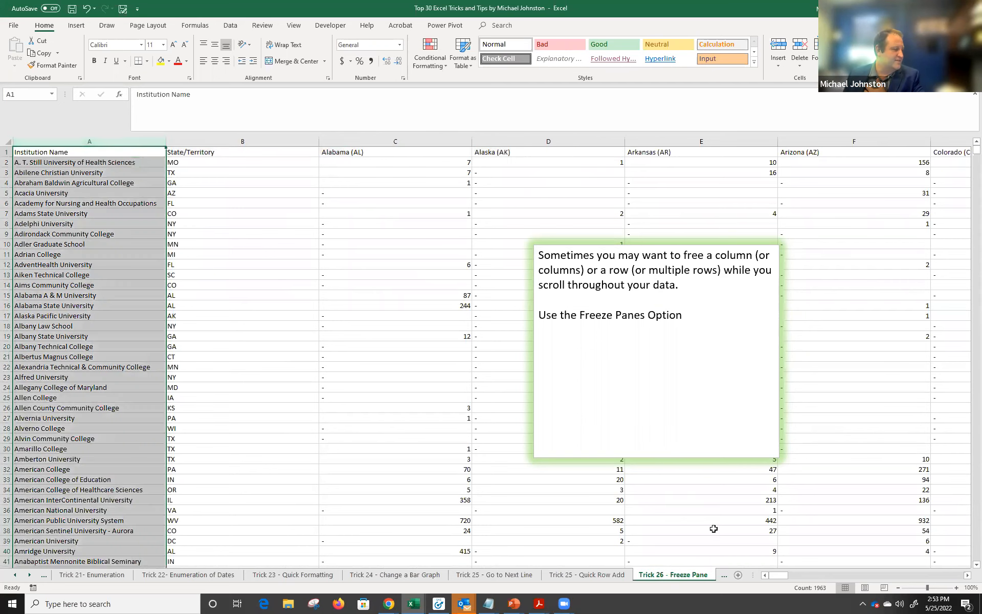
{"action": "left_click_drag", "start_coordinate": [781, 576], "coordinate": [750, 583]}
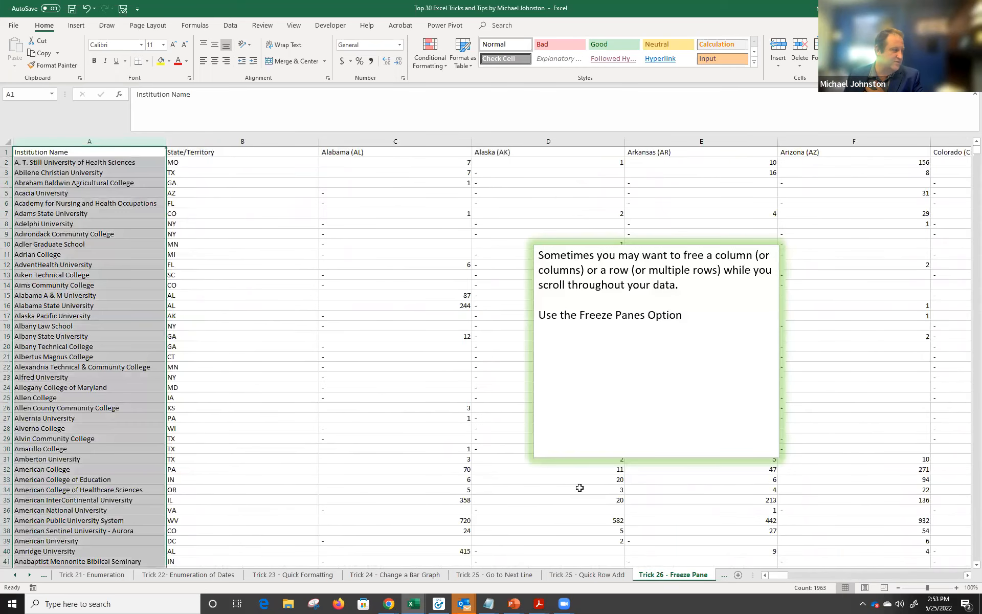
{"action": "left_click", "coordinate": [168, 163]}
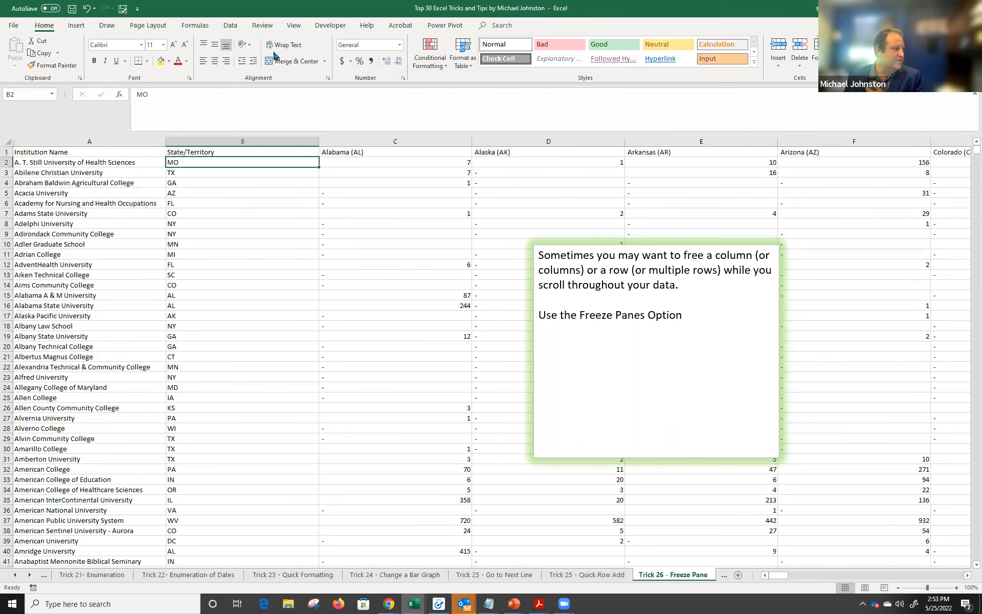
{"action": "left_click", "coordinate": [293, 25]}
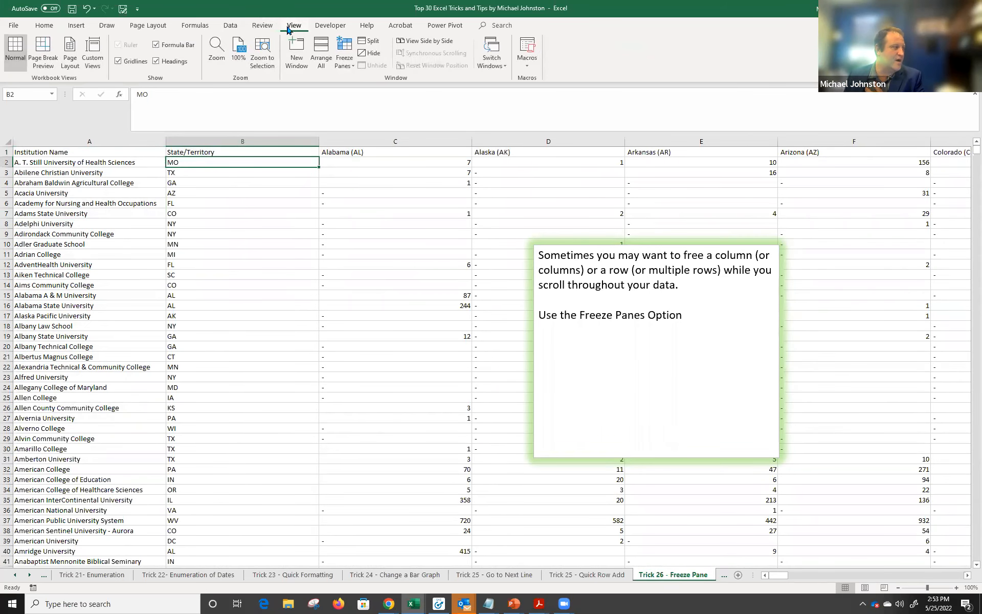
{"action": "left_click", "coordinate": [345, 56]}
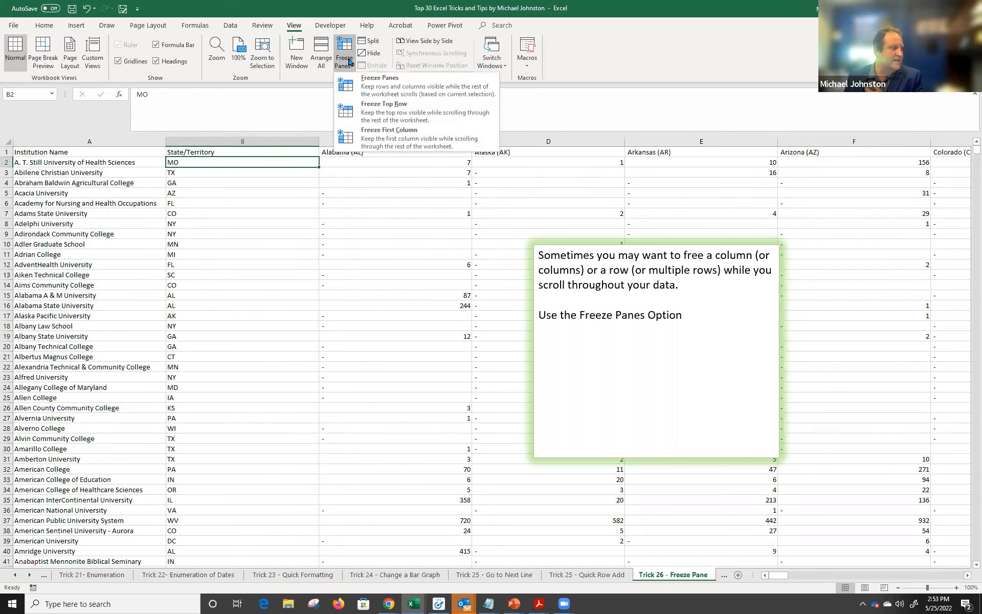
{"action": "left_click", "coordinate": [414, 134]}
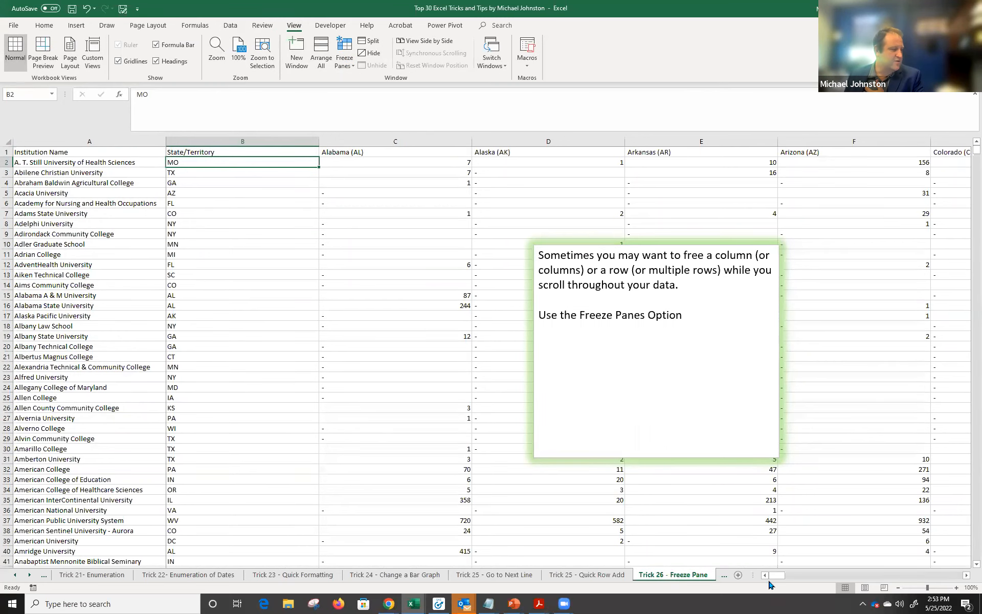
Unfreeze the panes to release the first column.
{"action": "mouse_move", "coordinate": [772, 574]}
{"action": "left_mouse_down"}
{"action": "mouse_move", "coordinate": [824, 579]}
{"action": "mouse_move", "coordinate": [768, 577]}
{"action": "left_mouse_up"}
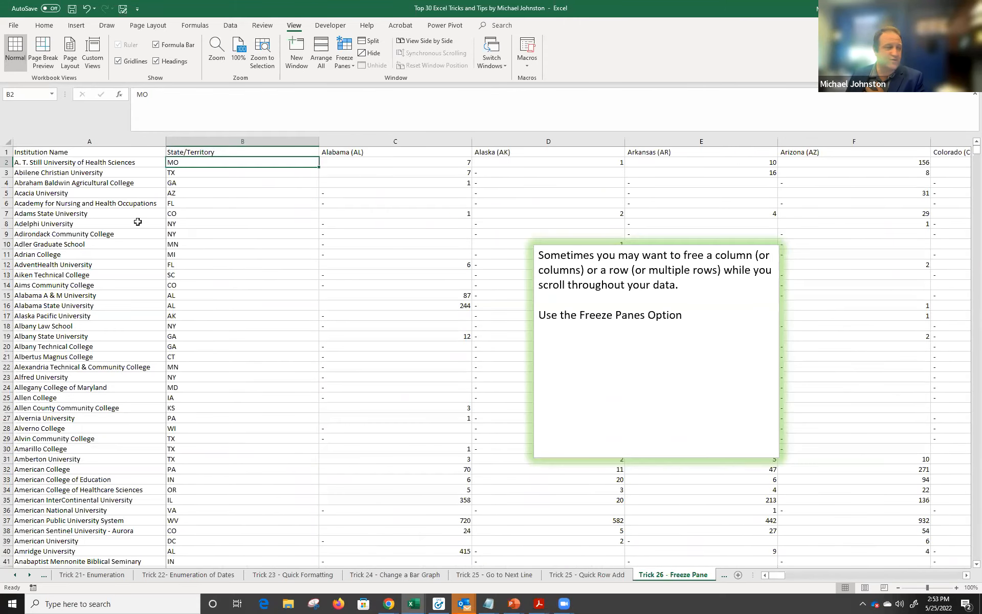
{"action": "left_click", "coordinate": [98, 143]}
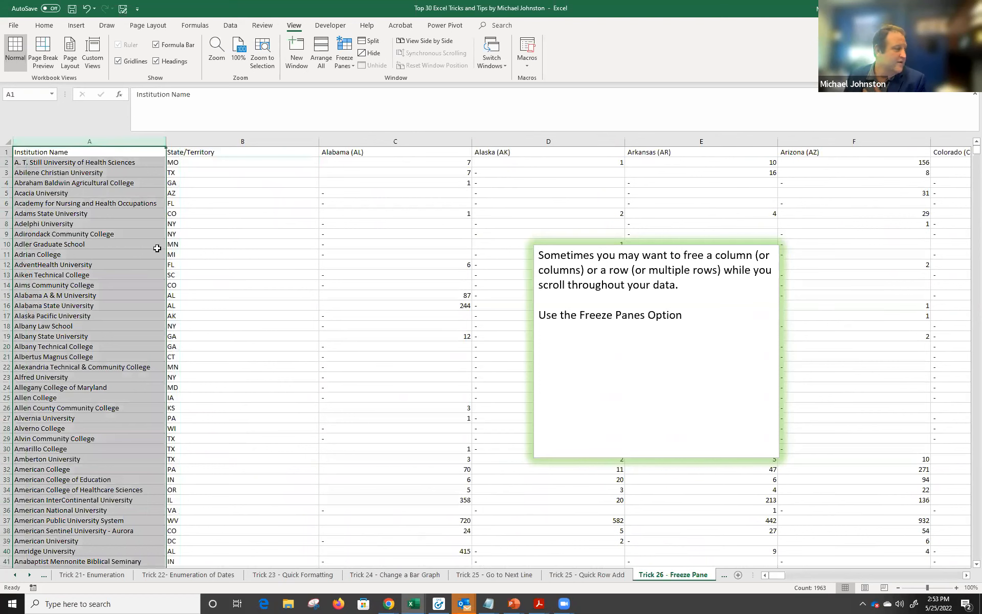
{"action": "left_click", "coordinate": [193, 164]}
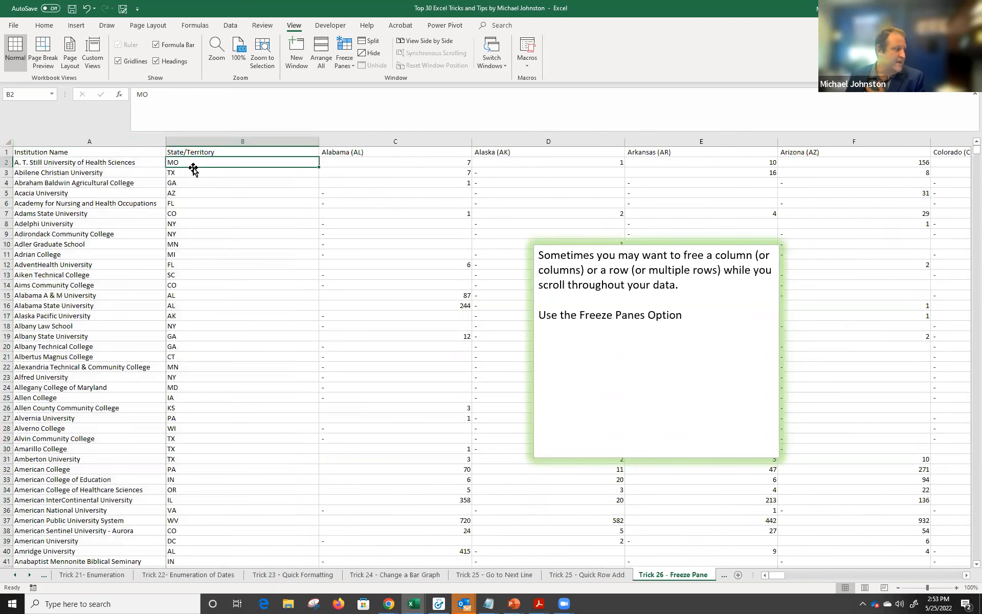
{"action": "left_click", "coordinate": [345, 64]}
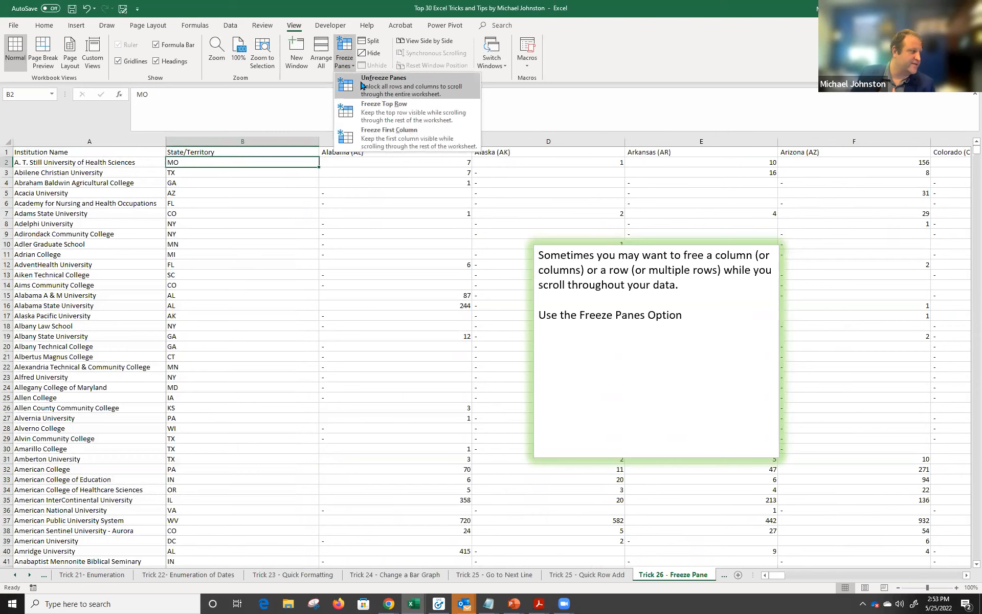
{"action": "left_click", "coordinate": [361, 85]}
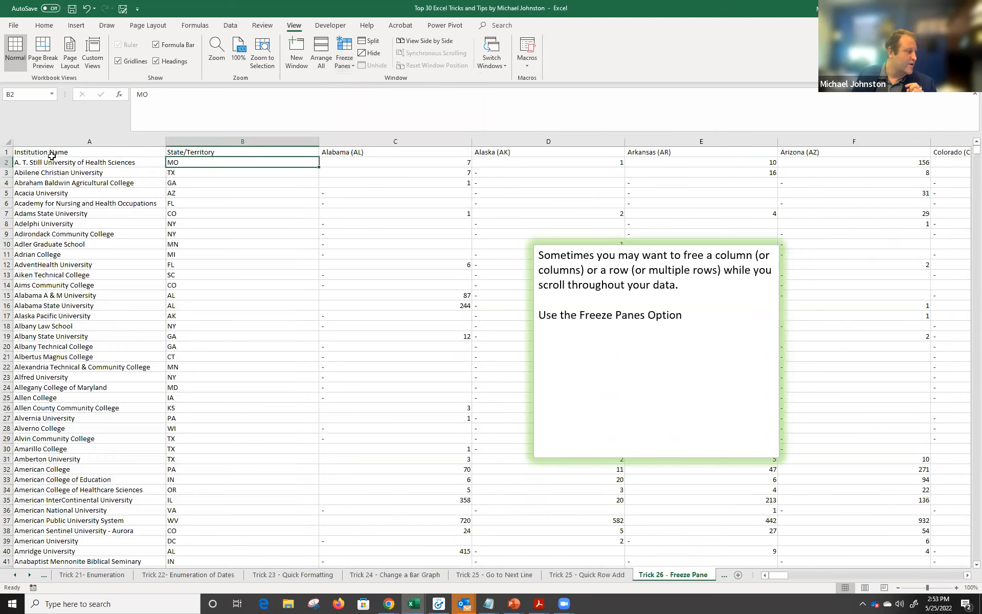
Freeze the top header row and scroll to check it stays in place.
{"action": "left_click", "coordinate": [6, 152]}
{"action": "left_click", "coordinate": [231, 171]}
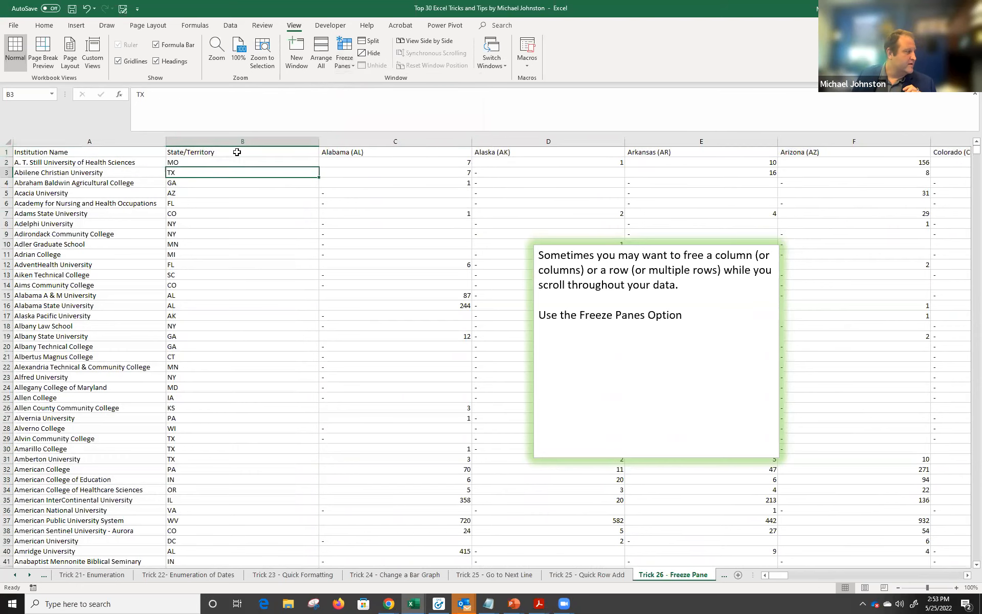
{"action": "left_click", "coordinate": [344, 60]}
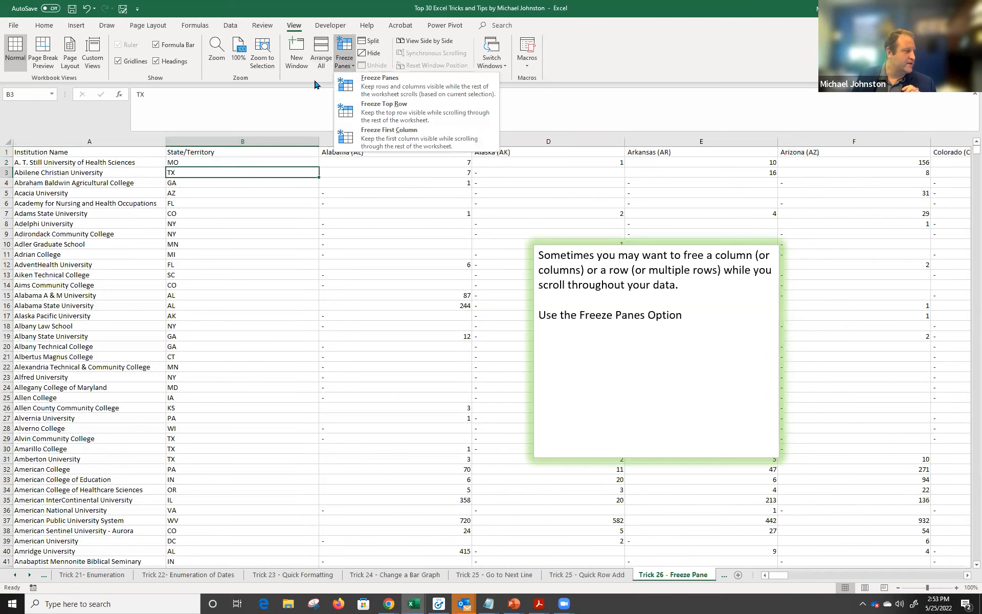
{"action": "left_click", "coordinate": [385, 111]}
{"action": "scroll", "coordinate": [865, 416], "scroll_direction": "down", "scroll_amount": 9}
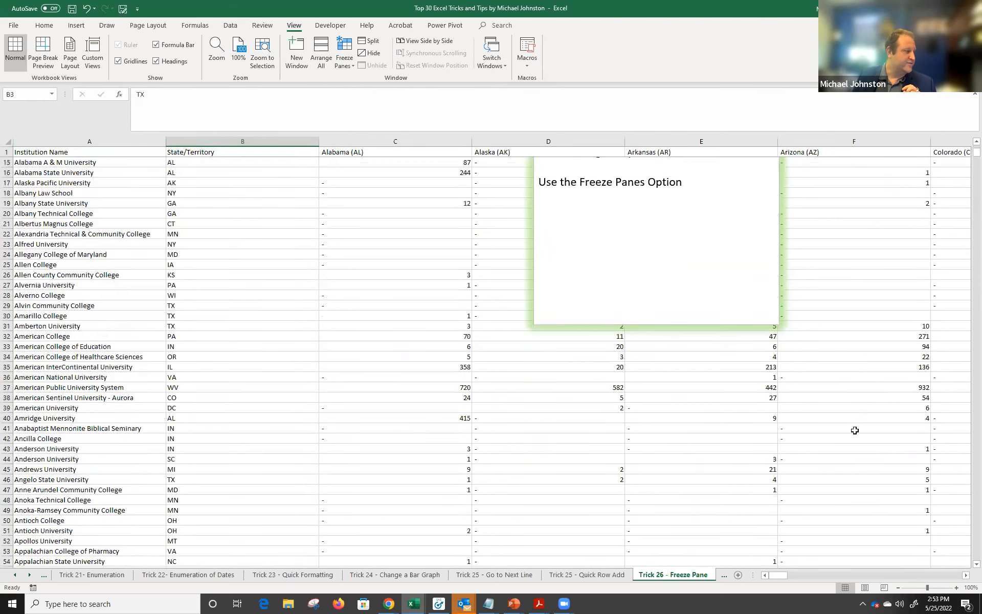
{"action": "scroll", "coordinate": [853, 416], "scroll_direction": "down", "scroll_amount": 3}
{"action": "scroll", "coordinate": [852, 425], "scroll_direction": "up", "scroll_amount": 7}
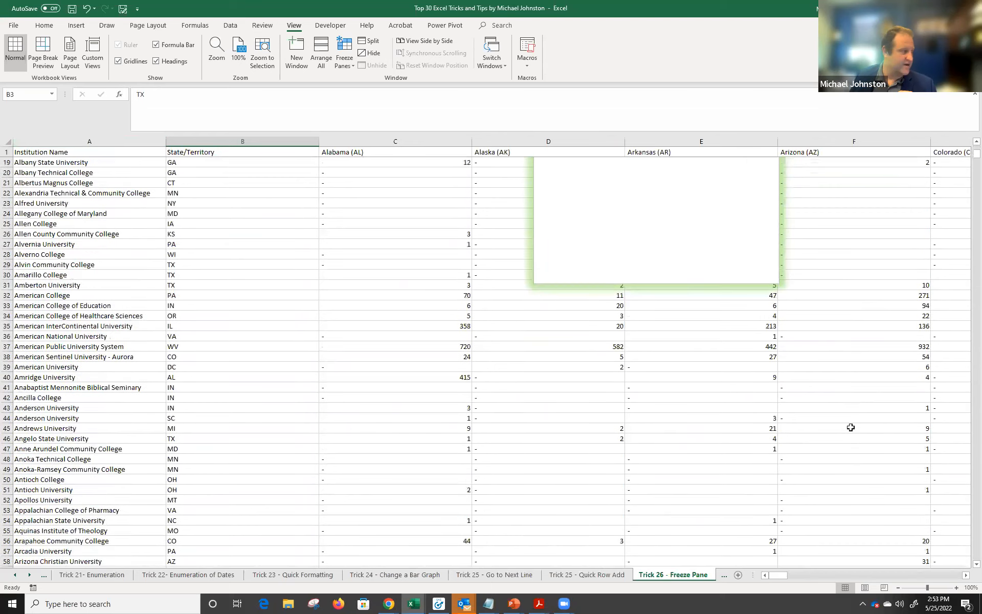
{"action": "scroll", "coordinate": [839, 440], "scroll_direction": "down", "scroll_amount": 1}
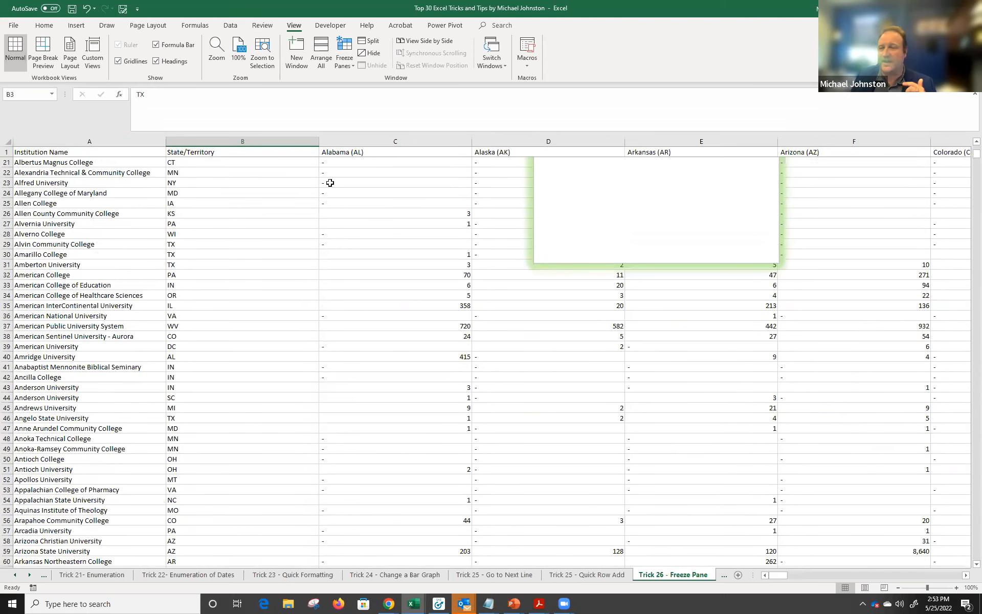
{"action": "scroll", "coordinate": [353, 189], "scroll_direction": "up", "scroll_amount": 6}
Unfreeze the panes so no rows or columns stay fixed.
{"action": "left_click", "coordinate": [346, 62]}
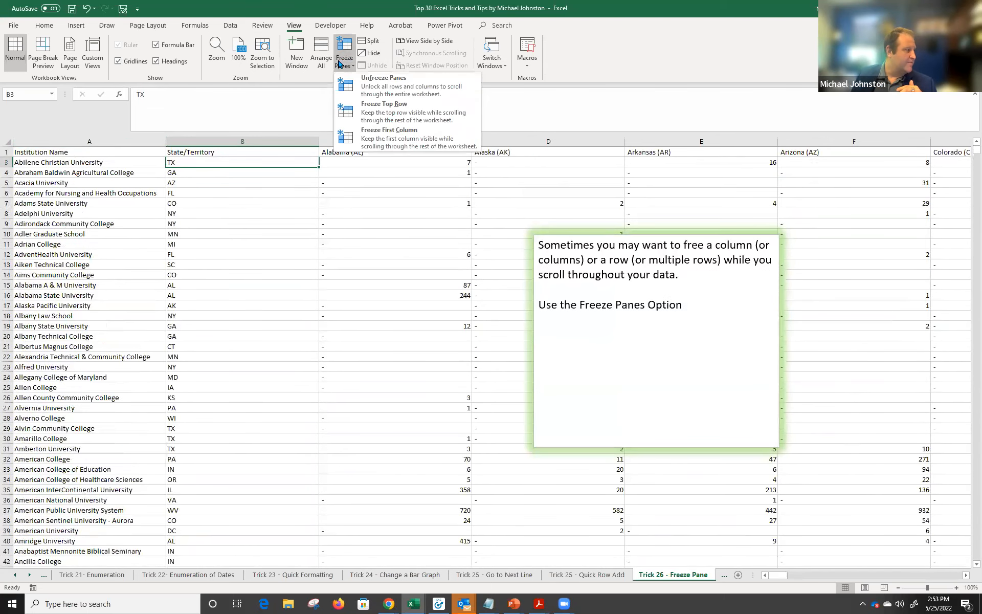
{"action": "scroll", "coordinate": [358, 92], "scroll_direction": "up", "scroll_amount": 1}
{"action": "left_click", "coordinate": [344, 61]}
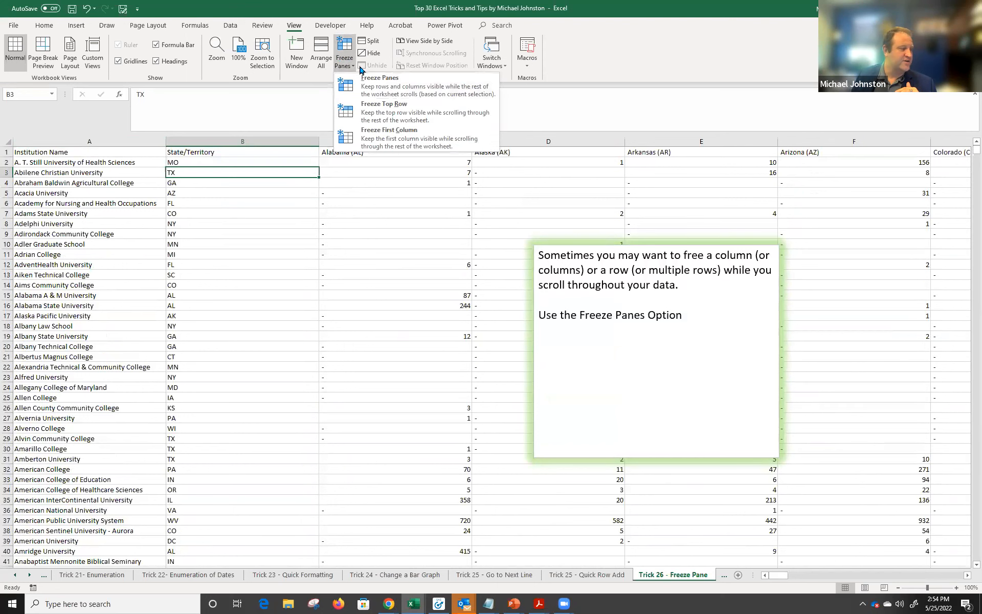
{"action": "left_click", "coordinate": [358, 70]}
Freeze panes at cell C2 so row 1 and columns A–B stay fixed.
{"action": "left_click_drag", "start_coordinate": [186, 143], "coordinate": [87, 142]}
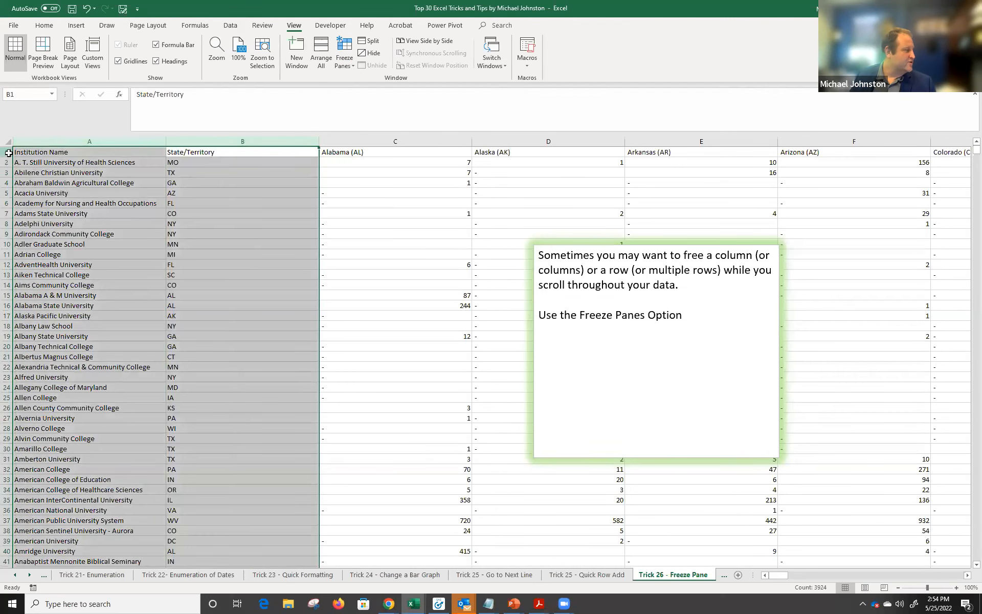
{"action": "key", "text": "shift+Tab"}
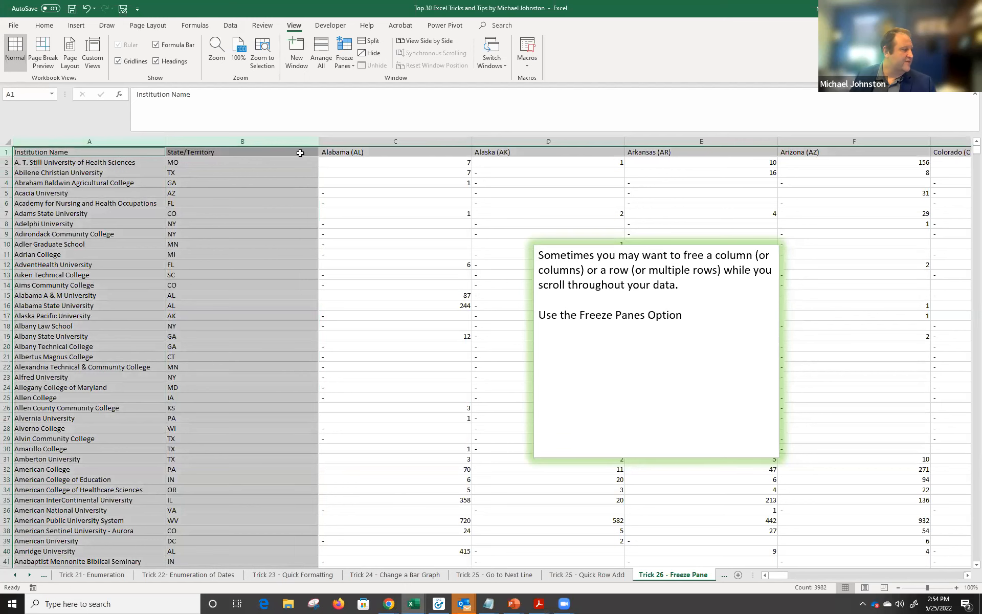
{"action": "left_click", "coordinate": [356, 162]}
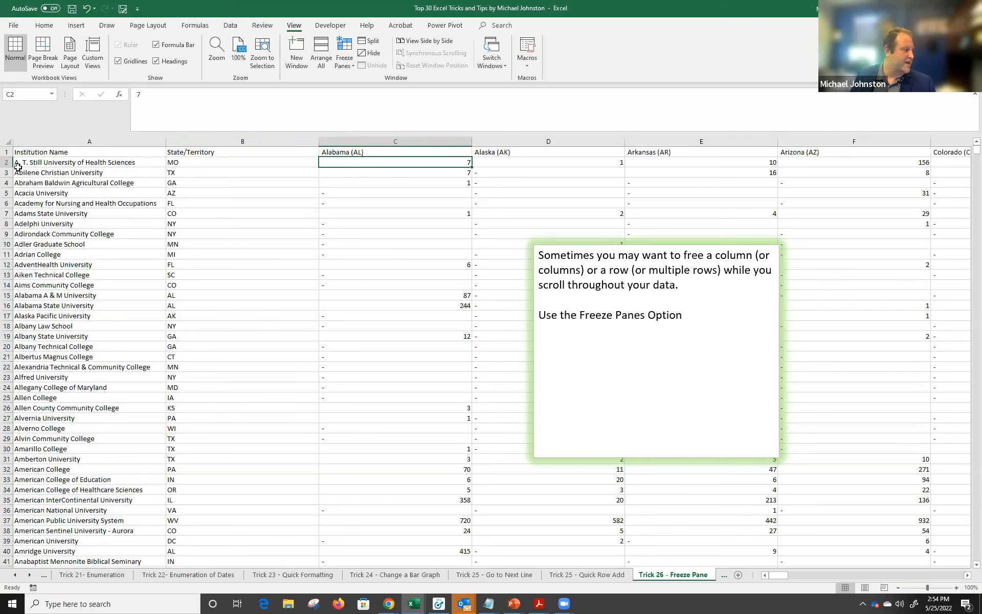
{"action": "left_click", "coordinate": [346, 66]}
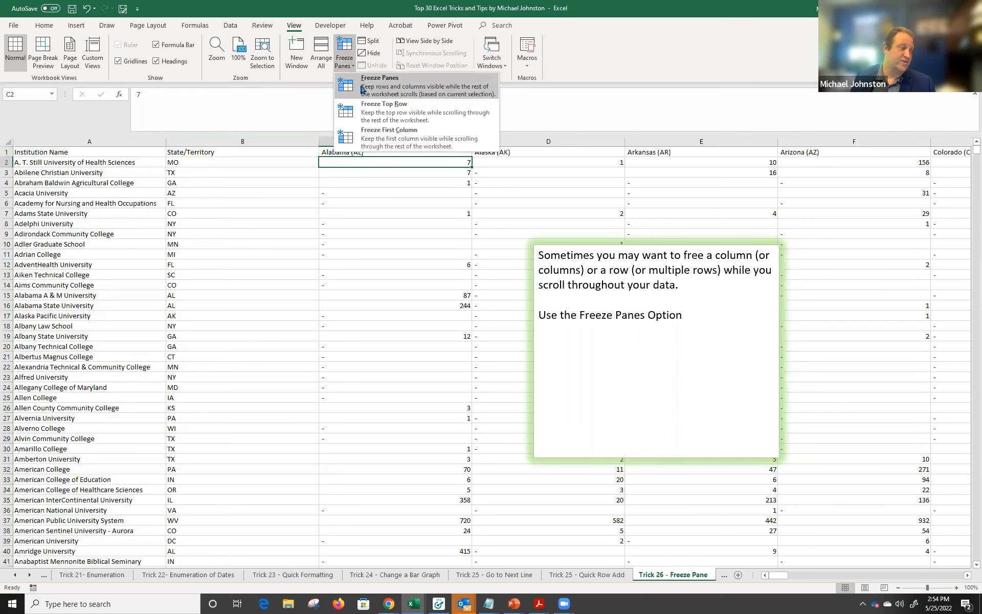
{"action": "left_click", "coordinate": [363, 89]}
Scroll the data to confirm the frozen panes and reveal the later sheet tabs.
{"action": "scroll", "coordinate": [420, 258], "scroll_direction": "down", "scroll_amount": 9}
{"action": "scroll", "coordinate": [420, 258], "scroll_direction": "down", "scroll_amount": 2}
{"action": "scroll", "coordinate": [419, 254], "scroll_direction": "up", "scroll_amount": 3}
{"action": "left_click_drag", "start_coordinate": [778, 573], "coordinate": [806, 573]}
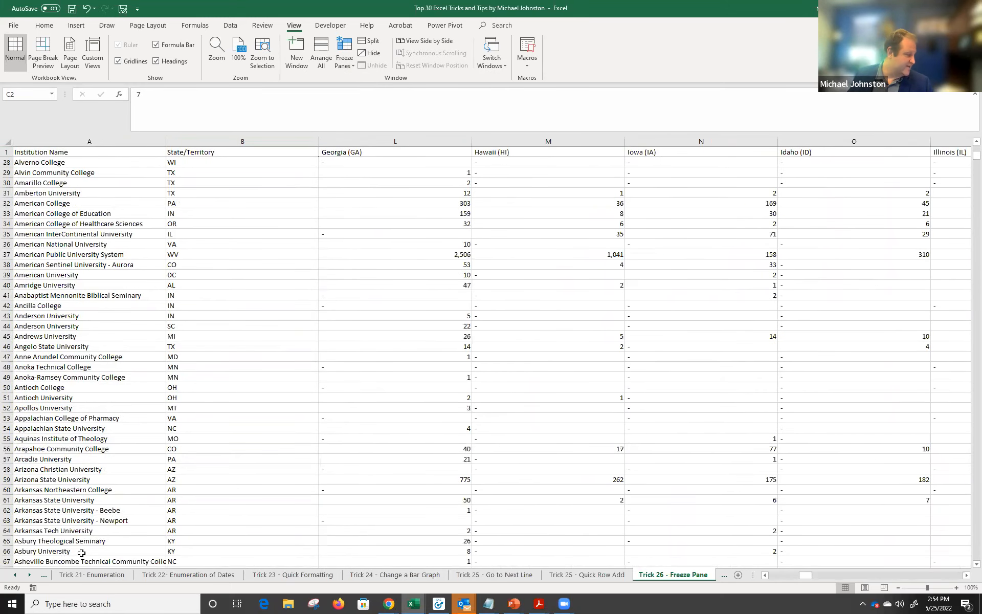
{"action": "left_click", "coordinate": [29, 576]}
{"action": "left_click", "coordinate": [28, 576]}
{"action": "left_click", "coordinate": [28, 576]}
{"action": "left_click", "coordinate": [29, 576]}
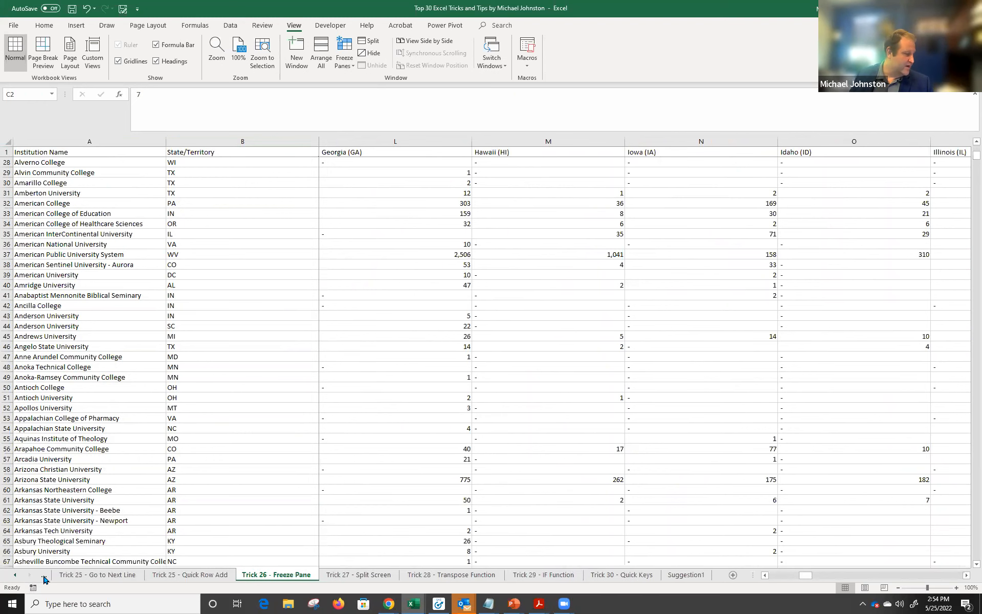
Split the Trick 27 - Split Screen sheet into independently scrolling panes.
{"action": "left_click", "coordinate": [358, 574]}
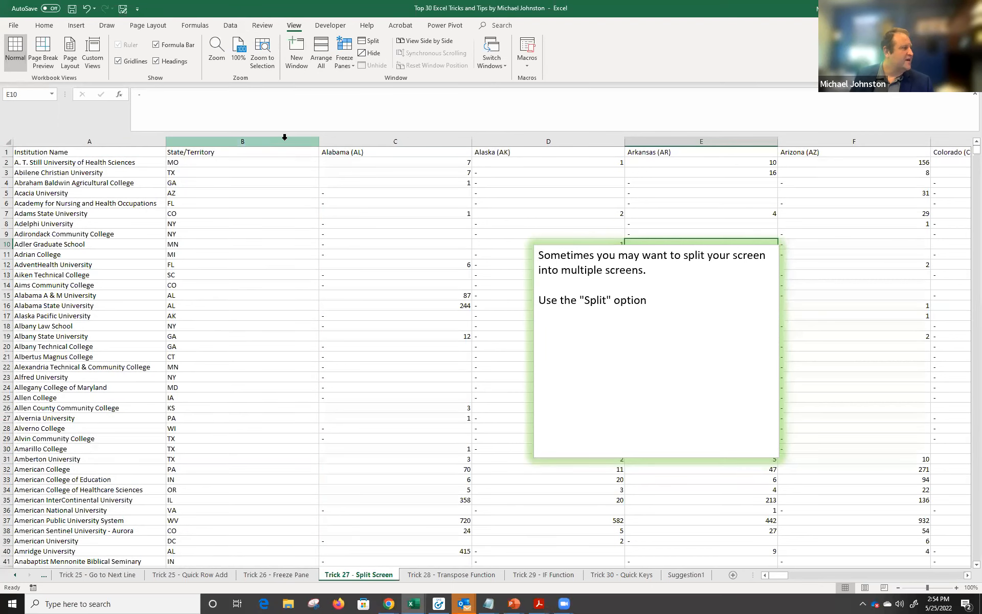
{"action": "left_click", "coordinate": [366, 43]}
{"action": "left_click_drag", "start_coordinate": [684, 172], "coordinate": [684, 182]}
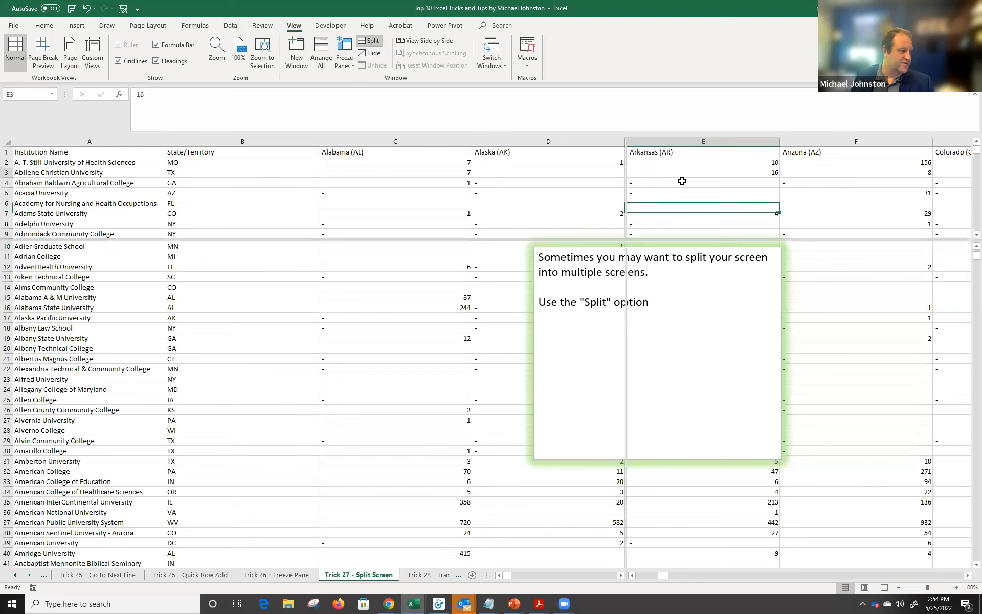
{"action": "scroll", "coordinate": [684, 184], "scroll_direction": "down", "scroll_amount": 8}
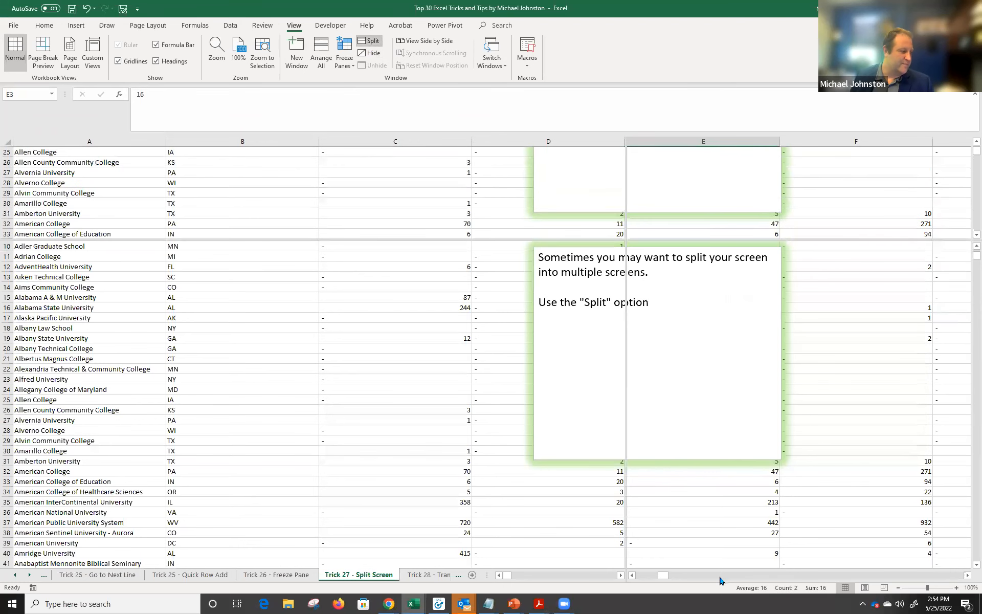
{"action": "left_click_drag", "start_coordinate": [667, 577], "coordinate": [702, 575]}
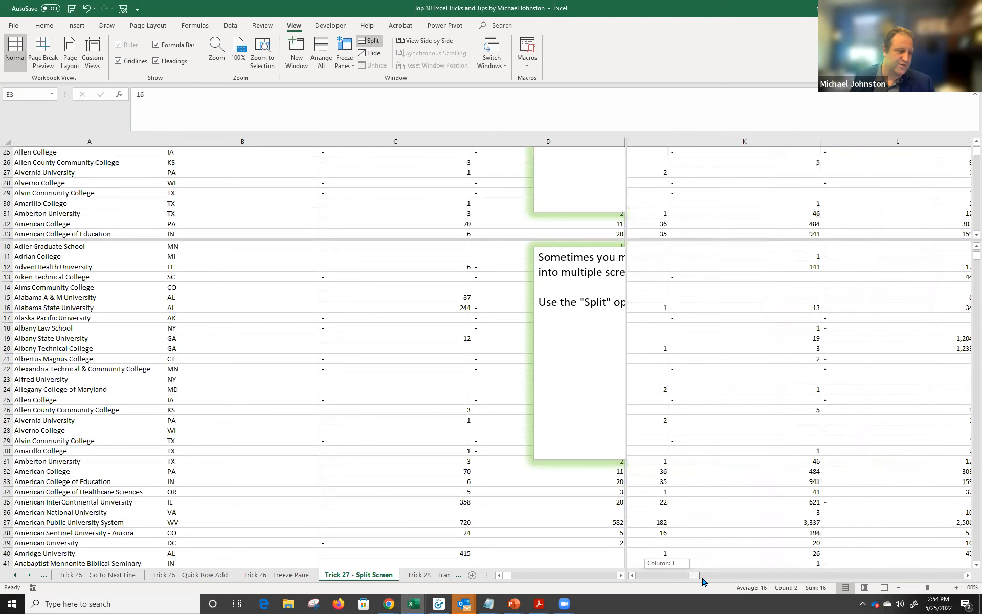
{"action": "left_click_drag", "start_coordinate": [505, 573], "coordinate": [518, 574]}
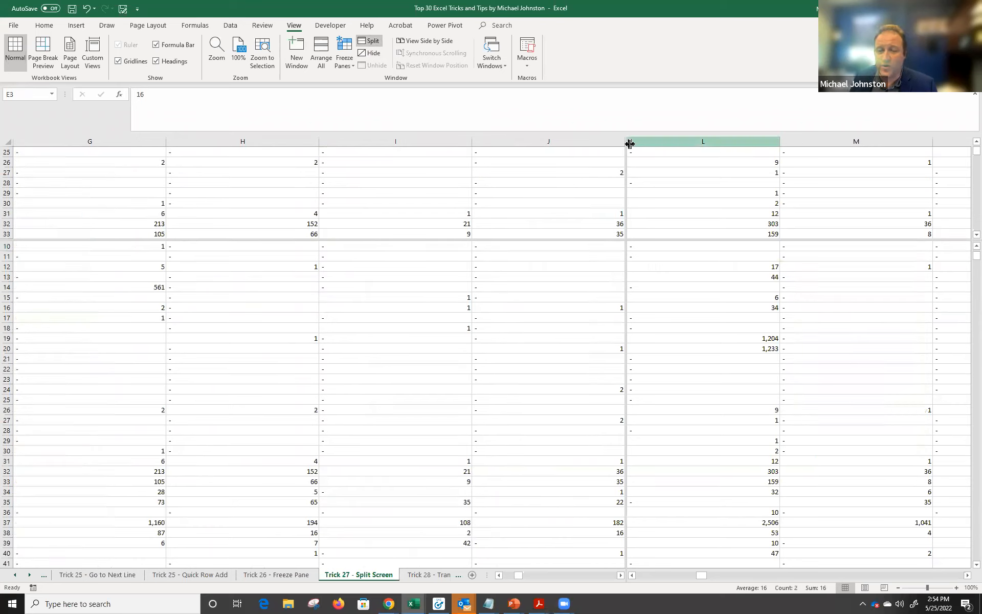
Nudge the vertical split left and scroll the top pane back to rows 4–12.
{"action": "left_click_drag", "start_coordinate": [627, 170], "coordinate": [10, 176]}
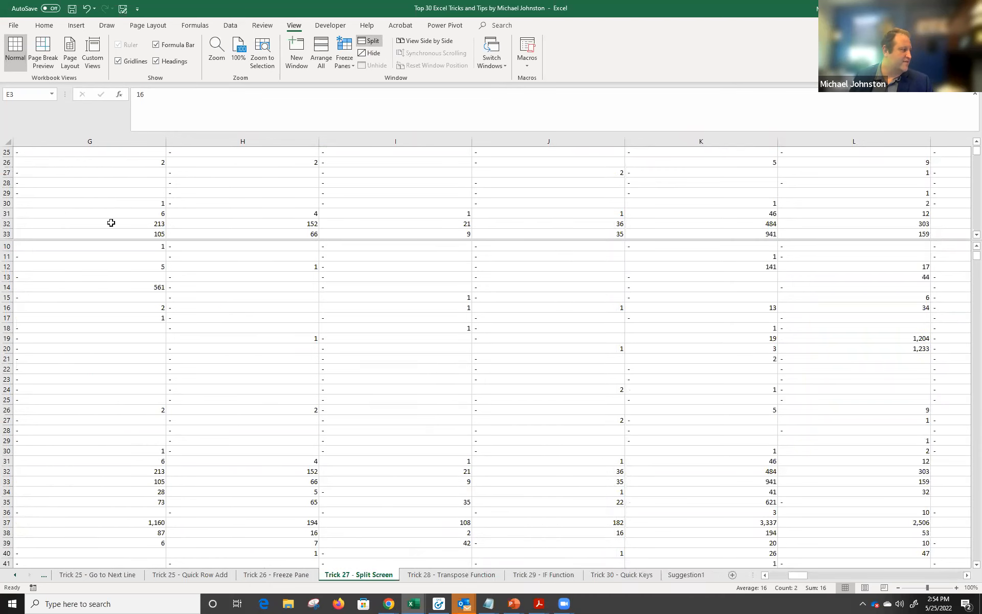
{"action": "scroll", "coordinate": [719, 179], "scroll_direction": "down", "scroll_amount": 2}
{"action": "scroll", "coordinate": [732, 186], "scroll_direction": "up", "scroll_amount": 3}
{"action": "scroll", "coordinate": [733, 189], "scroll_direction": "up", "scroll_amount": 6}
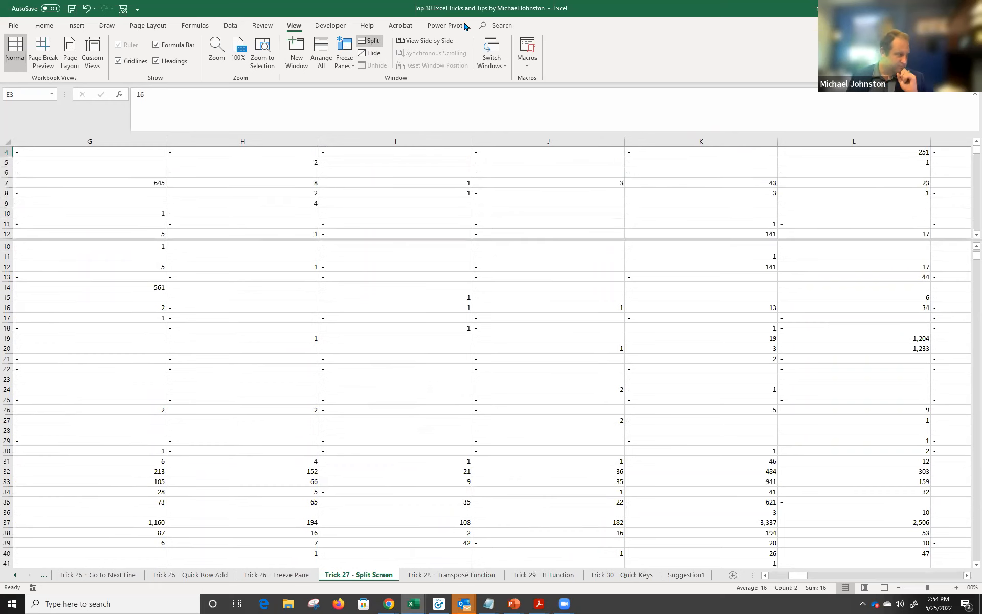
On Trick 28 - Transpose Function, select the header row A1:BG1 and copy it.
{"action": "left_click", "coordinate": [457, 575]}
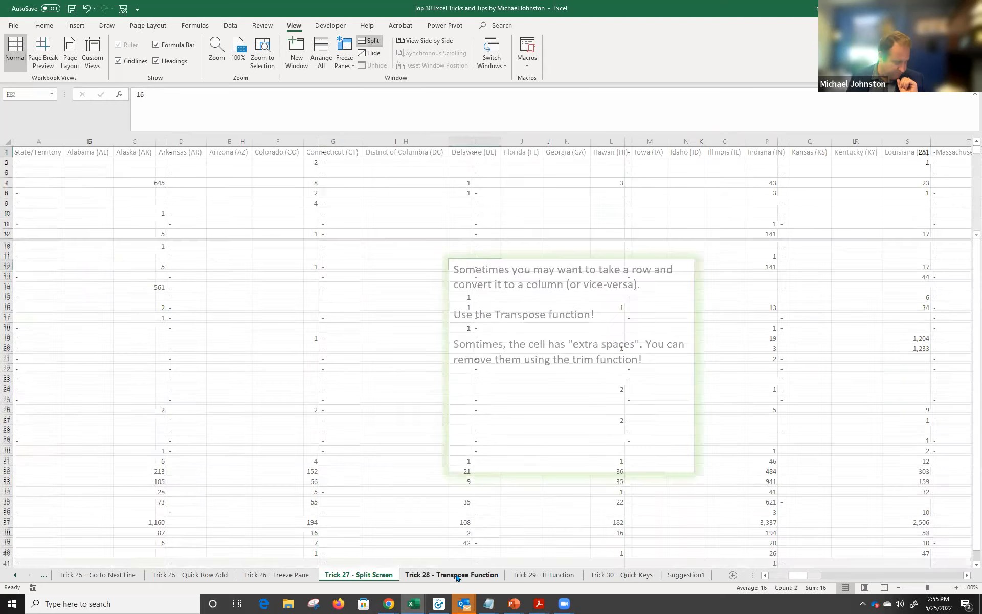
{"action": "left_click", "coordinate": [58, 149]}
{"action": "left_click_drag", "start_coordinate": [57, 150], "coordinate": [936, 154]}
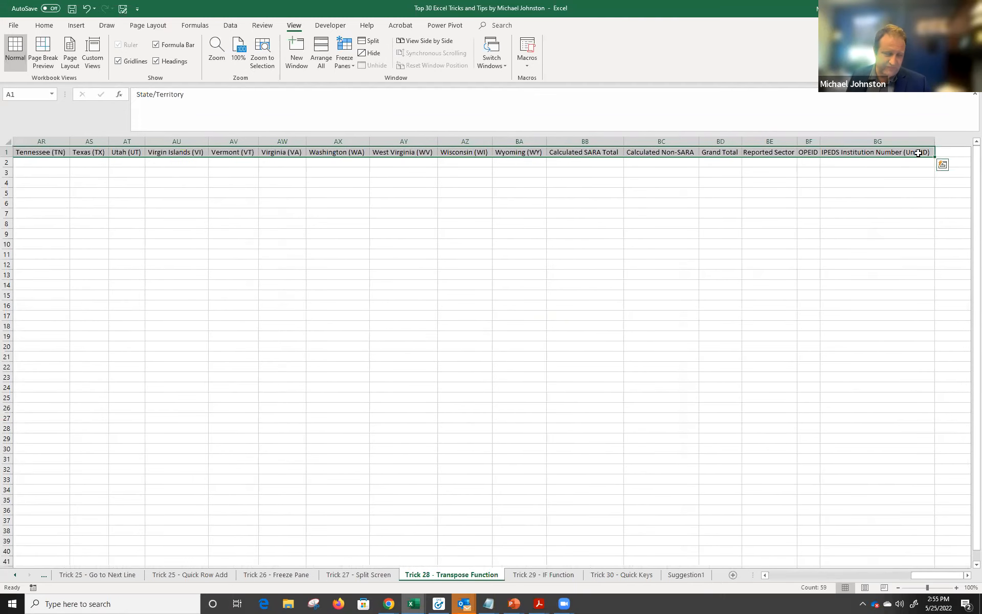
{"action": "key", "text": "ctrl+Home"}
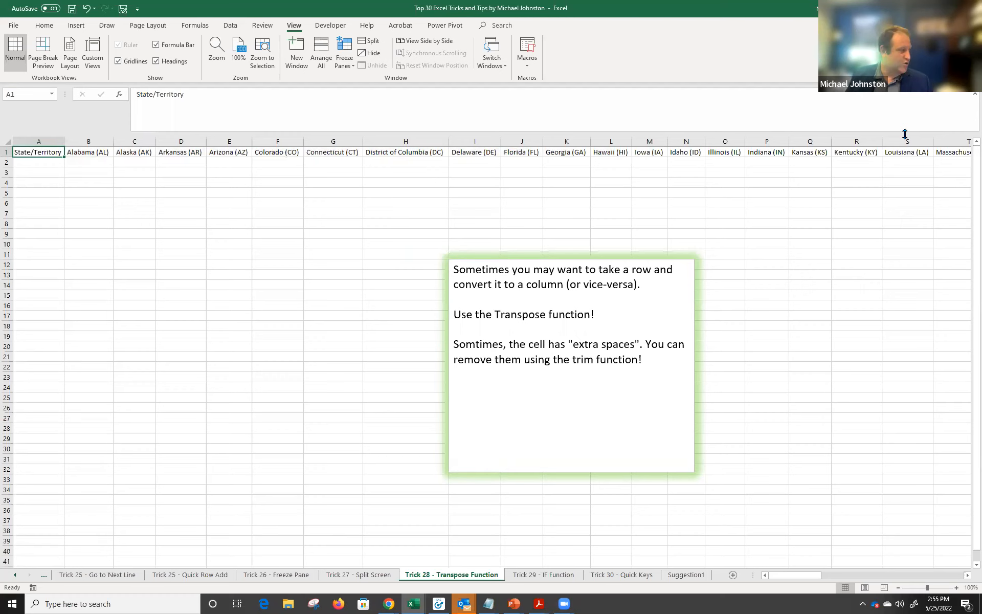
{"action": "key", "text": "ctrl+shift+Right"}
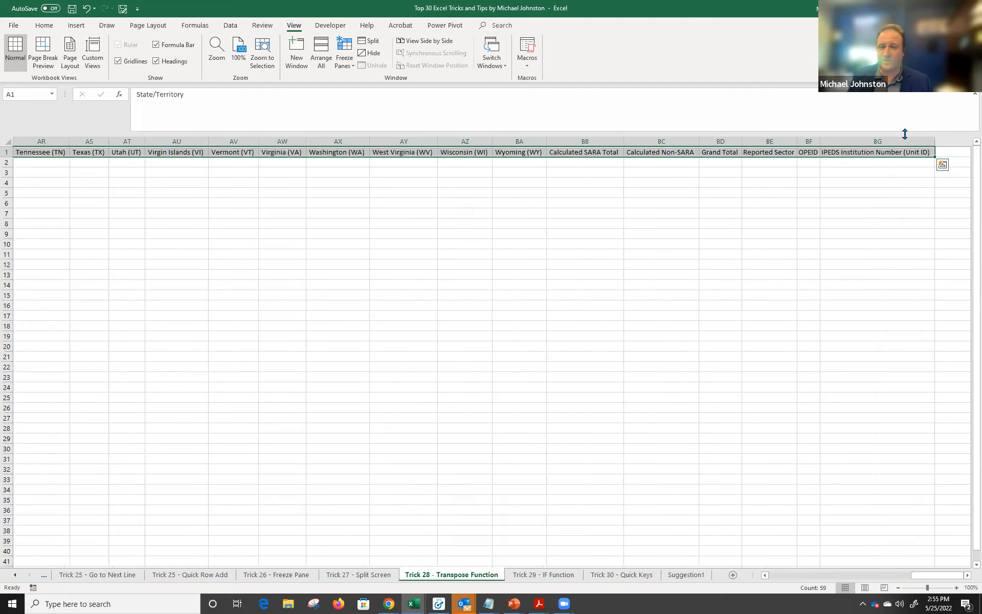
{"action": "key", "text": "ctrl+Home"}
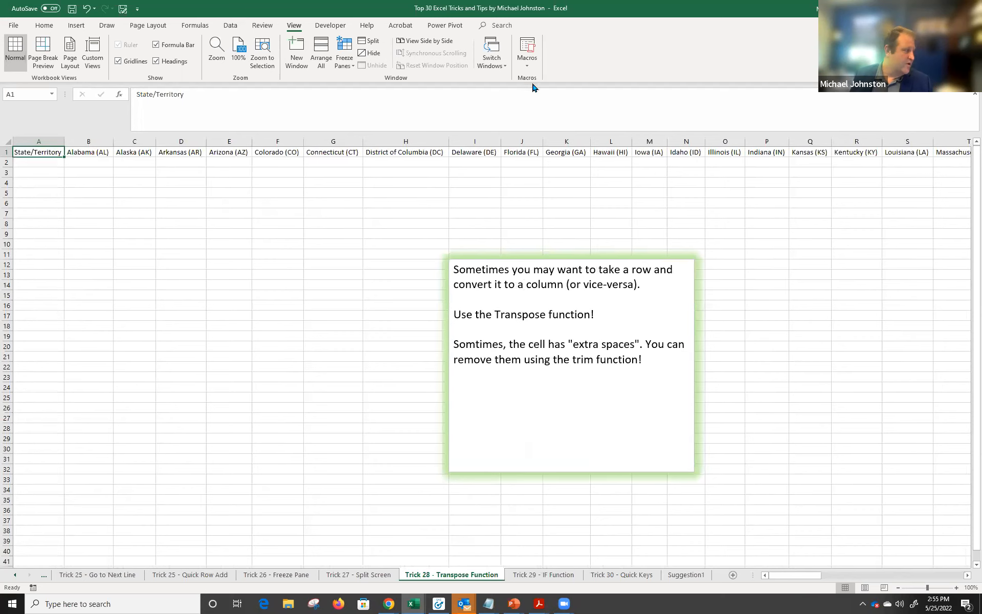
{"action": "left_click_drag", "start_coordinate": [40, 151], "coordinate": [788, 154]}
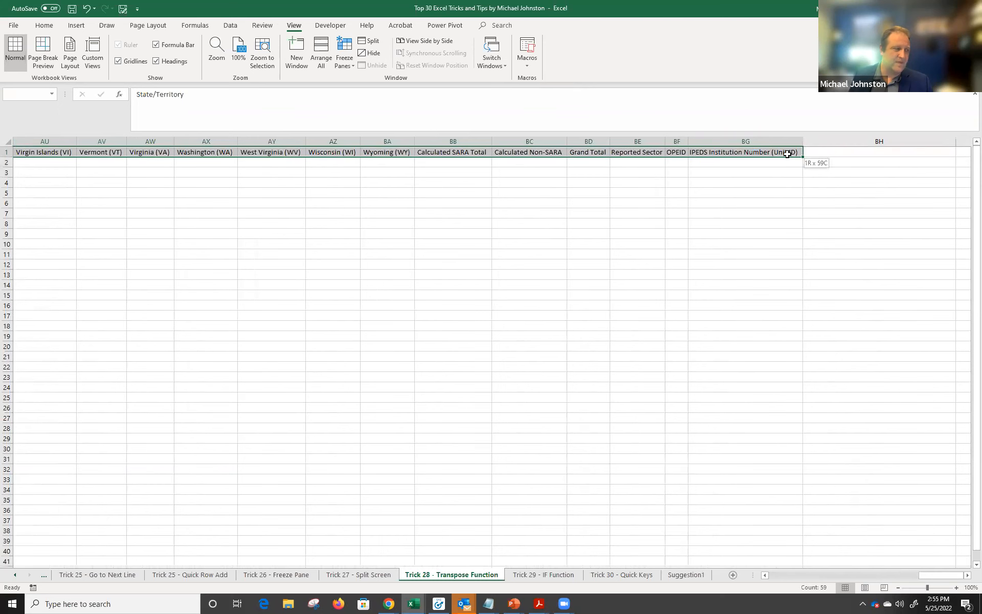
{"action": "right_click", "coordinate": [780, 149]}
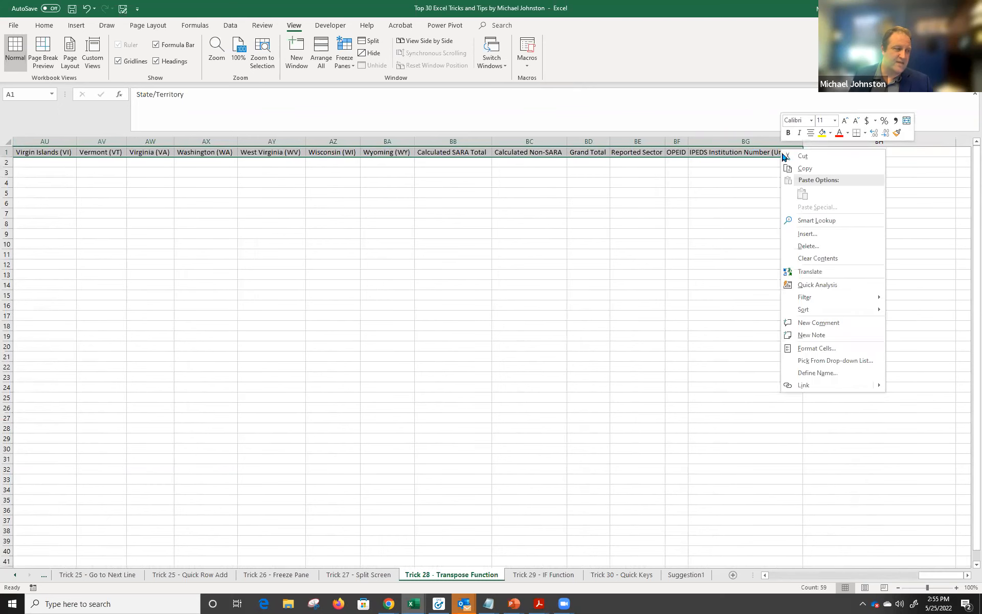
{"action": "left_click", "coordinate": [798, 169]}
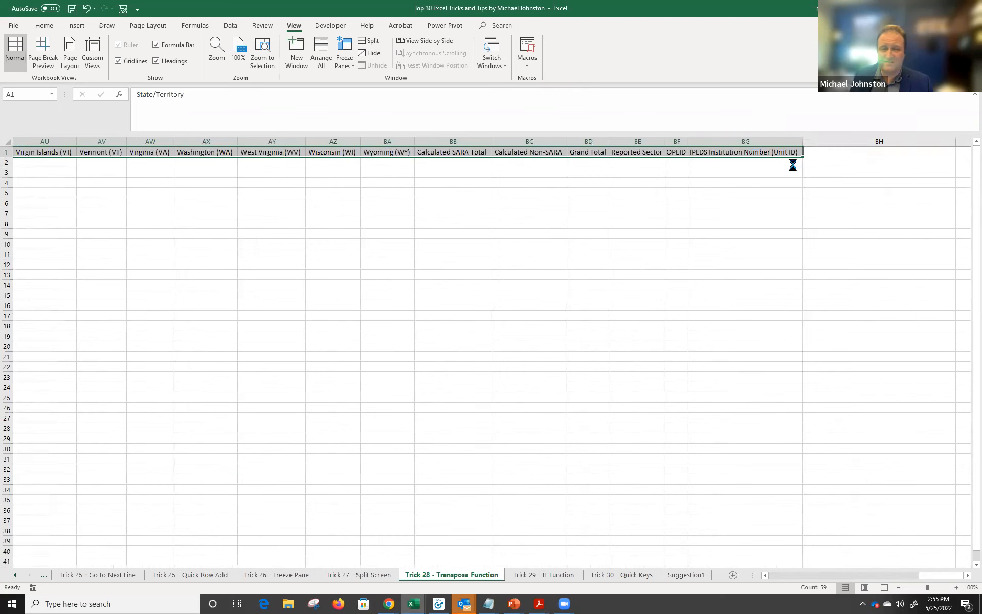
{"action": "key", "text": "ctrl+BackSpace"}
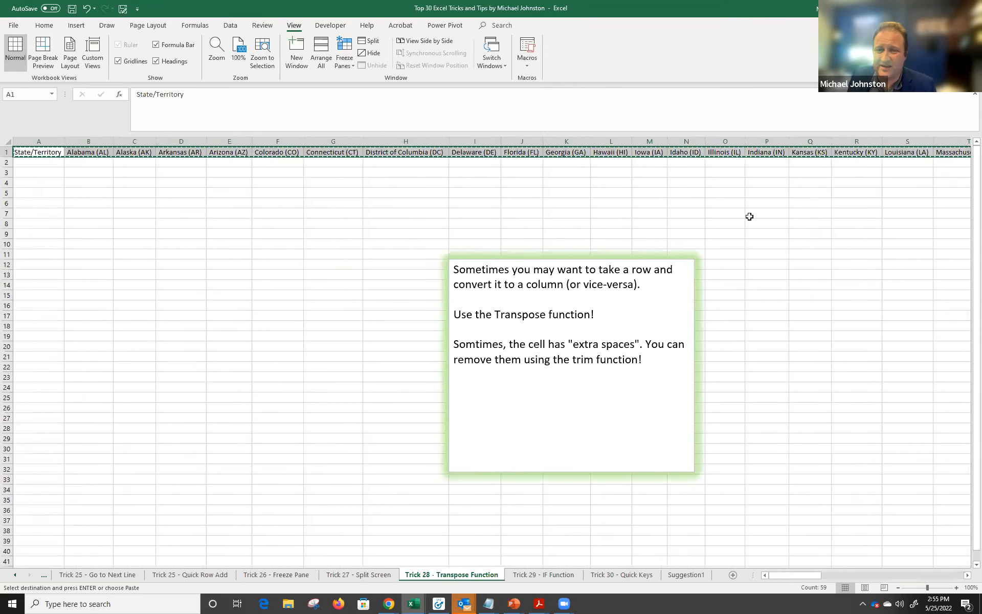
Paste Special the copied headers into A3 with Transpose ticked.
{"action": "left_click", "coordinate": [31, 173]}
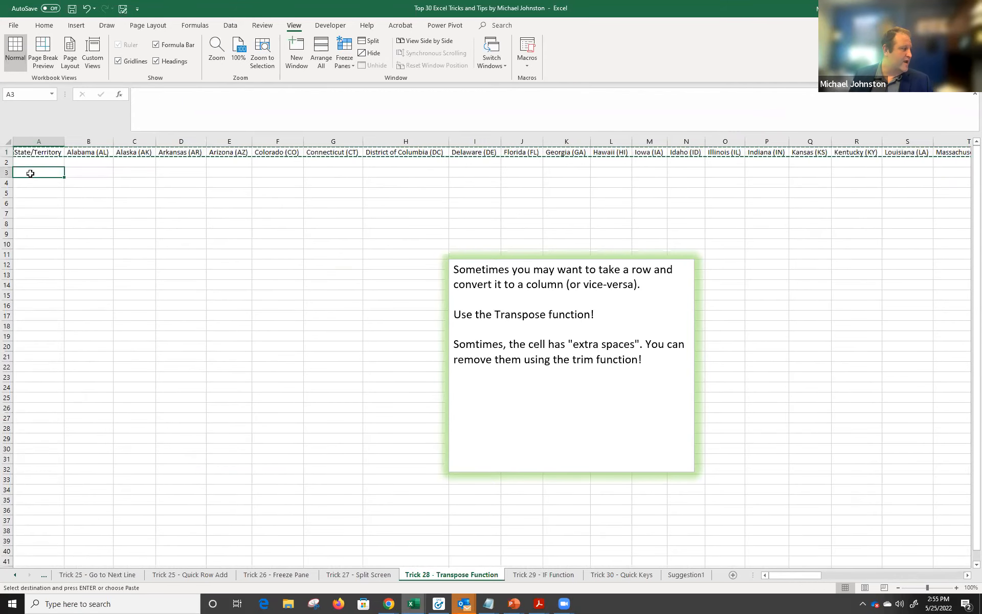
{"action": "right_click", "coordinate": [31, 175]}
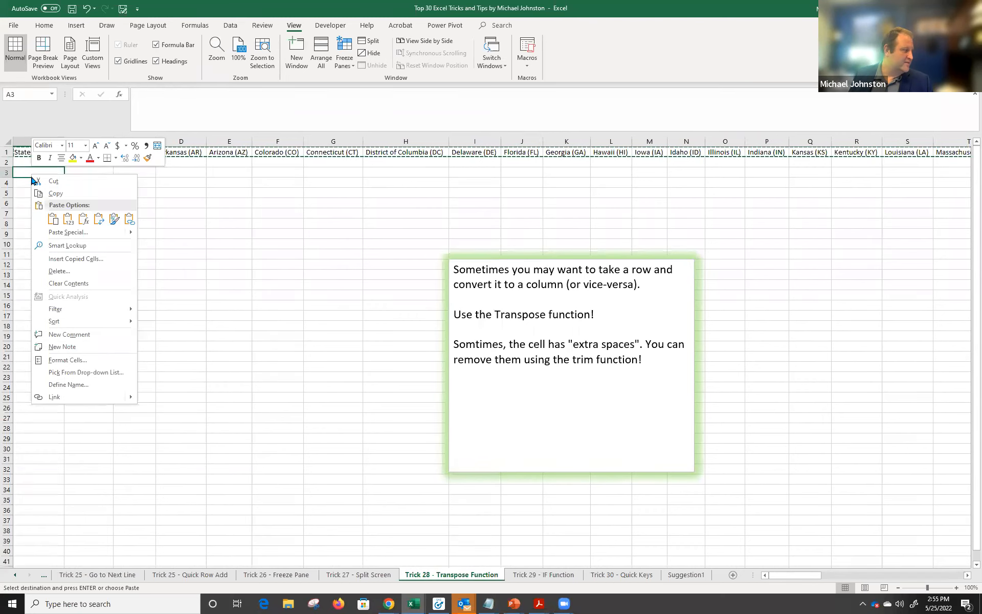
{"action": "left_click", "coordinate": [99, 236]}
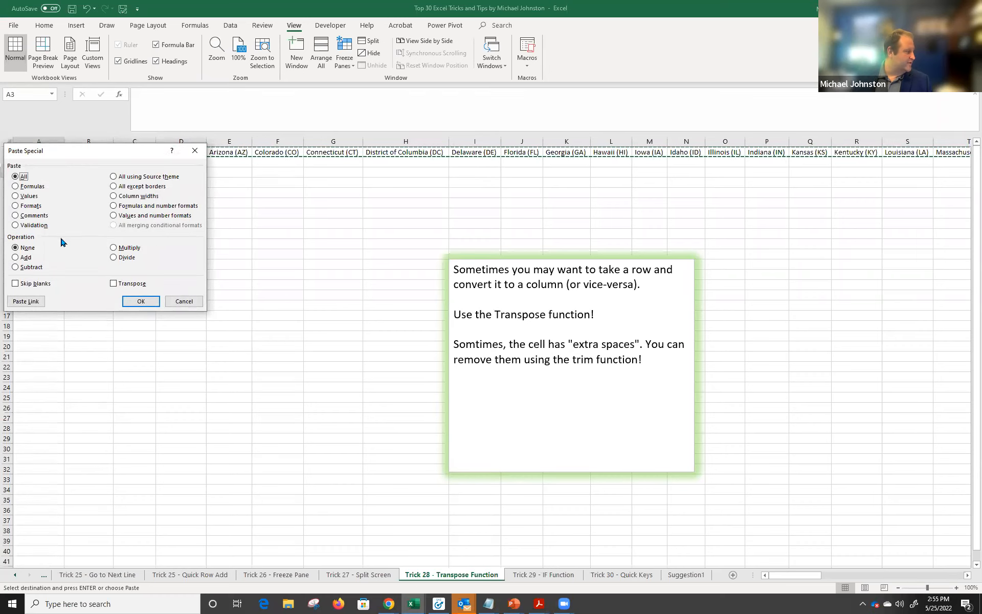
{"action": "left_click", "coordinate": [114, 283]}
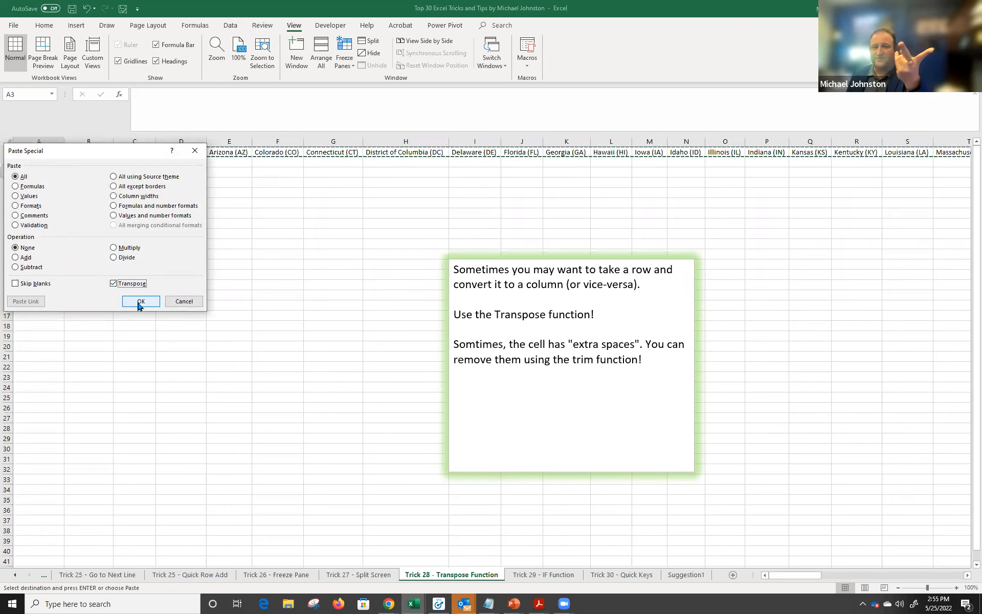
{"action": "left_click", "coordinate": [139, 302]}
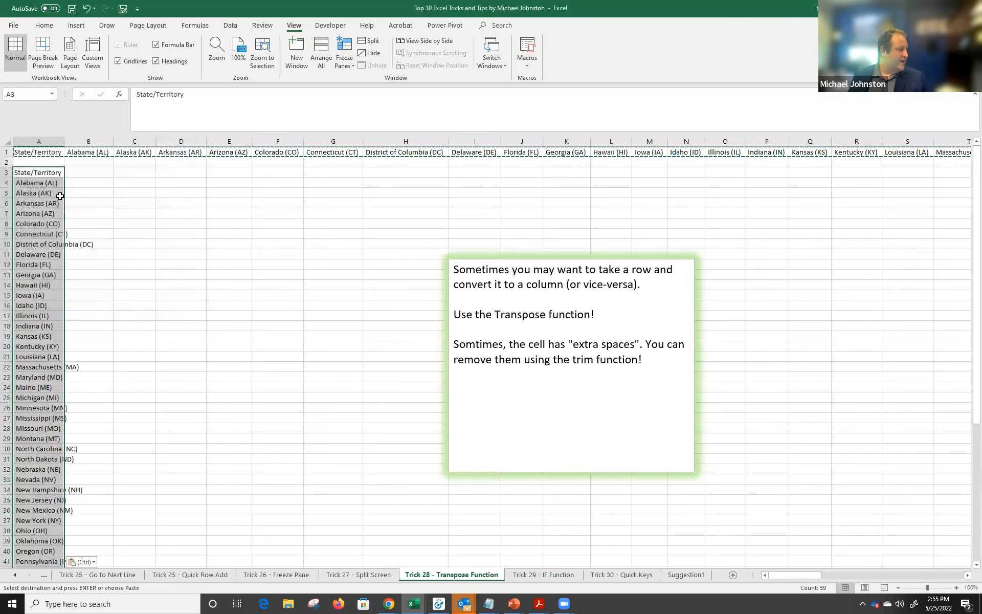
Compare the transposed column A list with the original header row, then open Trick 29.
{"action": "left_click_drag", "start_coordinate": [32, 153], "coordinate": [903, 154]}
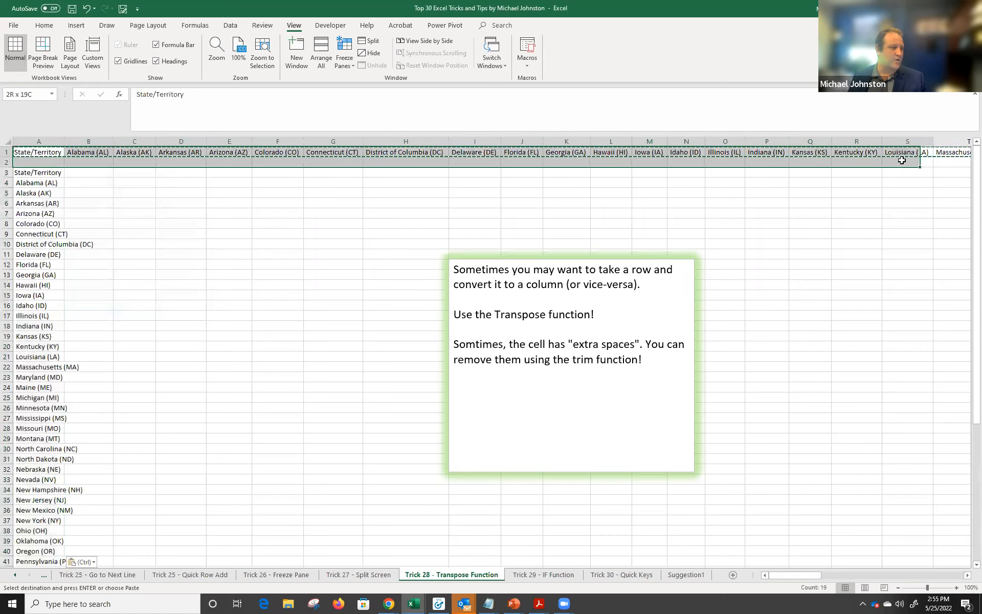
{"action": "left_click_drag", "start_coordinate": [34, 174], "coordinate": [23, 409]}
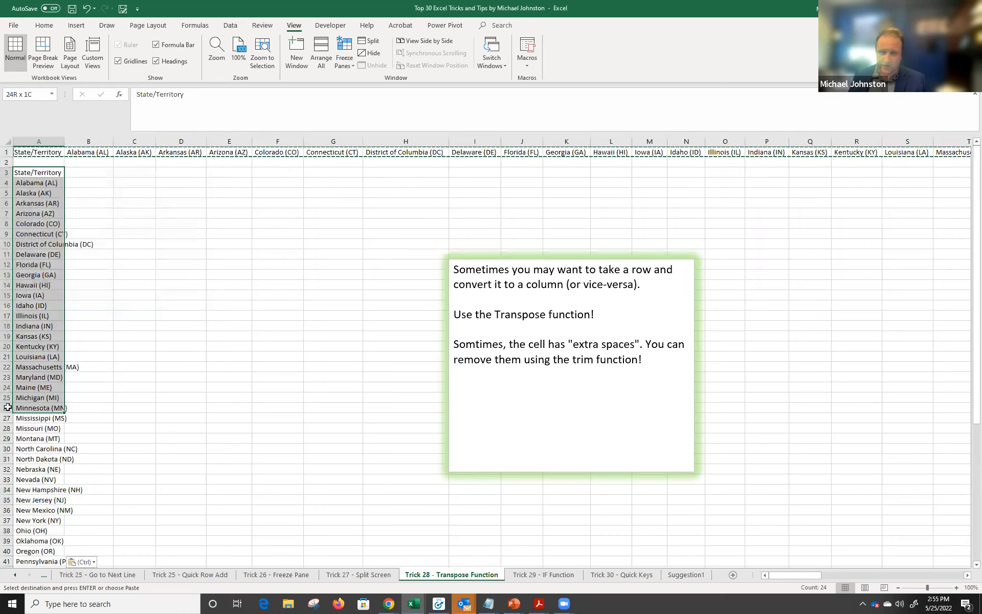
{"action": "scroll", "coordinate": [23, 411], "scroll_direction": "down", "scroll_amount": 2}
{"action": "scroll", "coordinate": [23, 411], "scroll_direction": "down", "scroll_amount": 4}
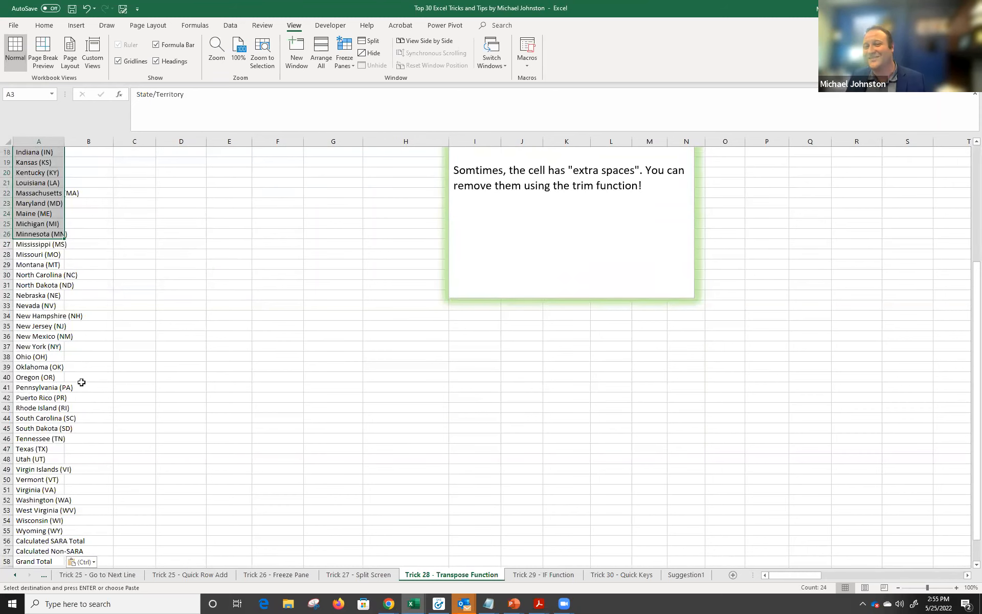
{"action": "scroll", "coordinate": [82, 379], "scroll_direction": "up", "scroll_amount": 6}
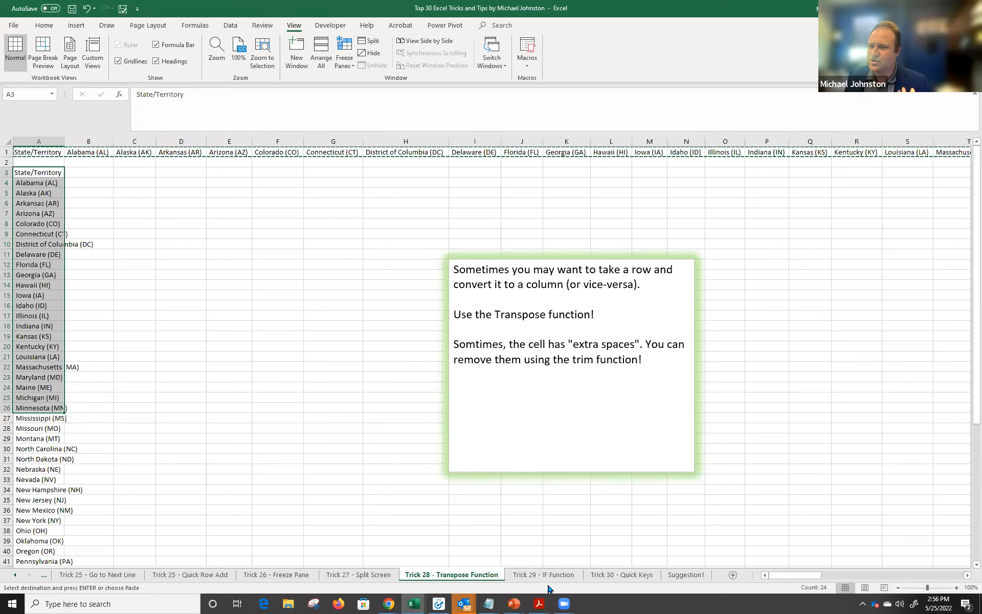
{"action": "left_click", "coordinate": [530, 574]}
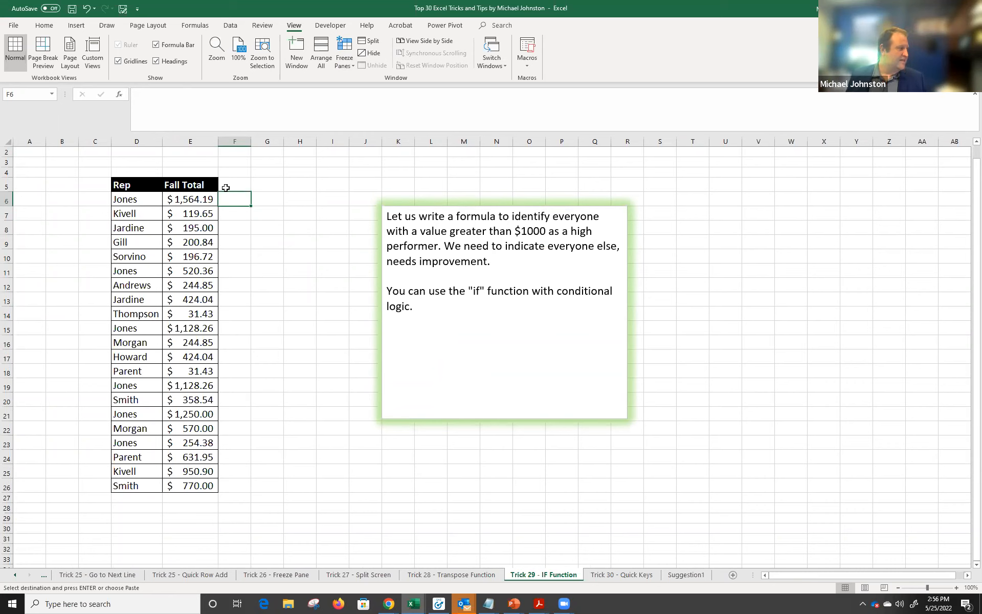
Select F6 beside the first Fall Total and start a formula via Insert Function.
{"action": "left_click_drag", "start_coordinate": [145, 199], "coordinate": [198, 484]}
{"action": "left_click", "coordinate": [191, 199]}
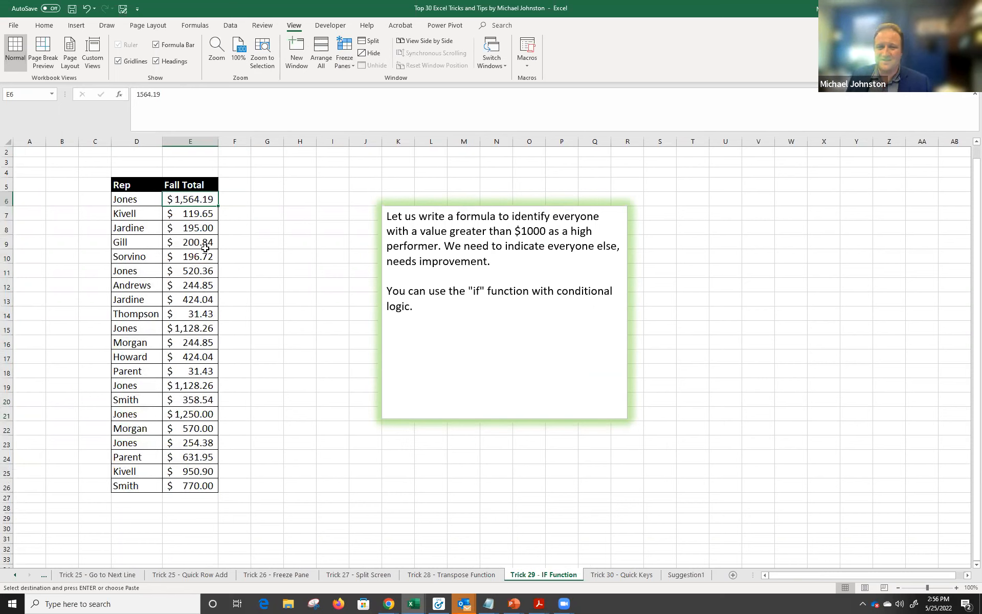
{"action": "left_click", "coordinate": [234, 199]}
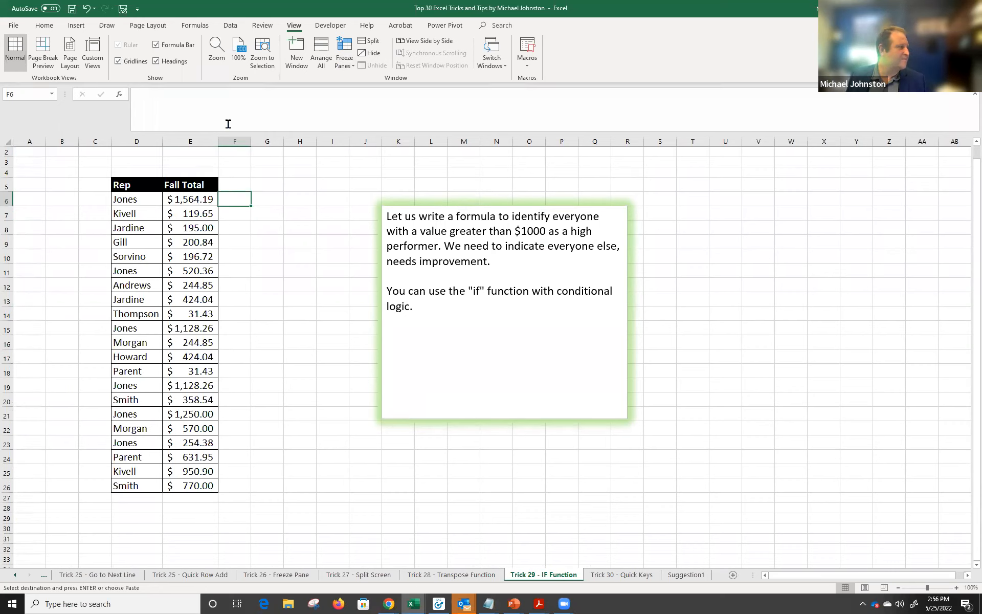
{"action": "left_click", "coordinate": [119, 95]}
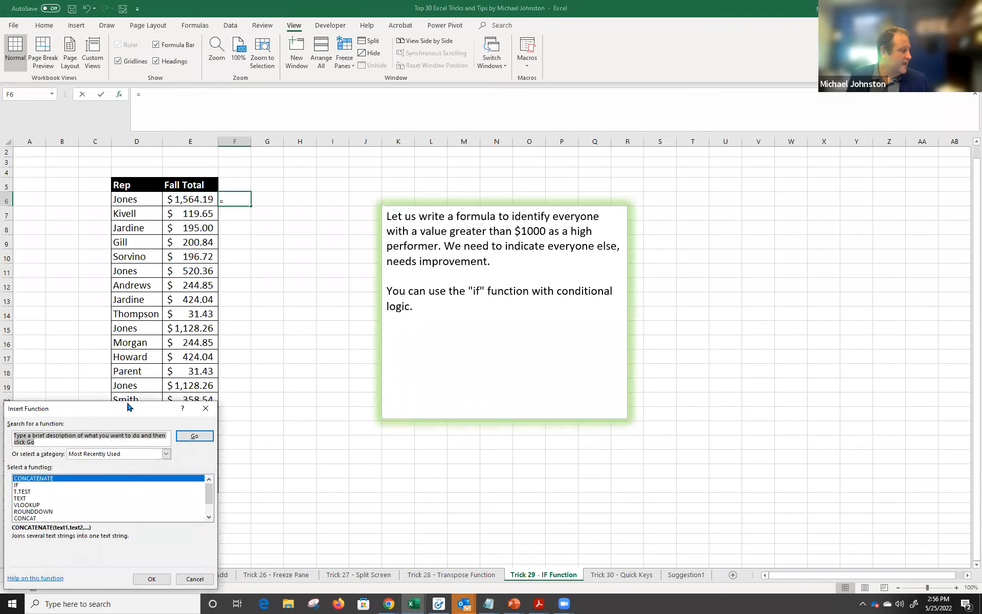
Search Insert Function for 'if' and insert the IF function into F6.
{"action": "left_click_drag", "start_coordinate": [129, 416], "coordinate": [285, 247]}
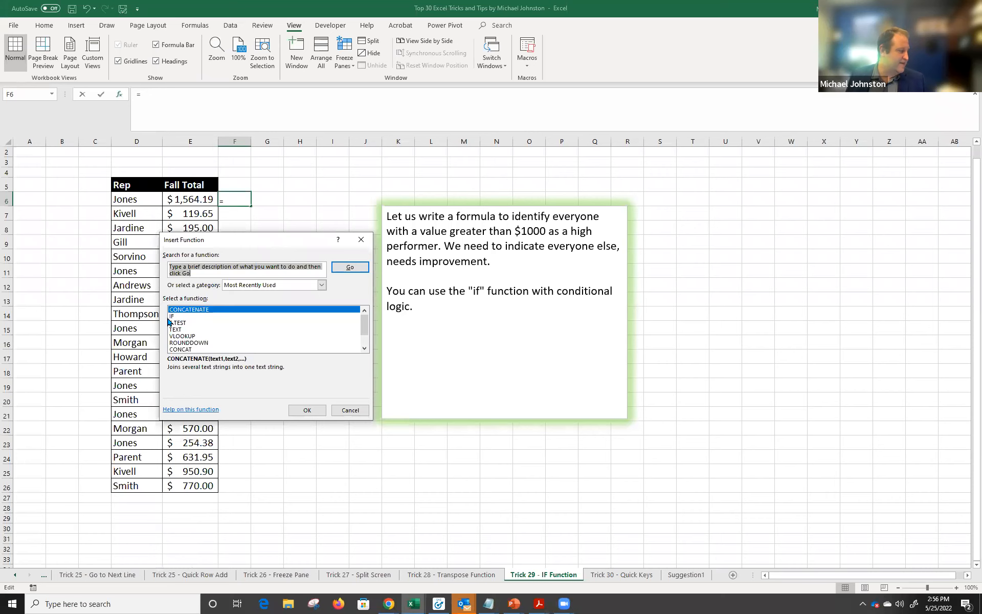
{"action": "type", "text": "i"}
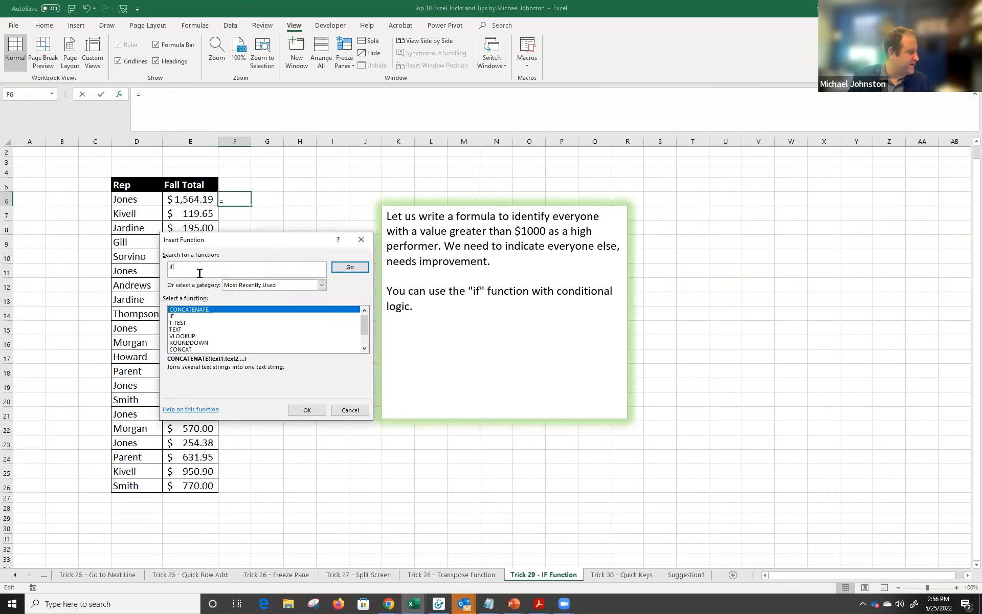
{"action": "type", "text": "f"}
{"action": "key", "text": "Return"}
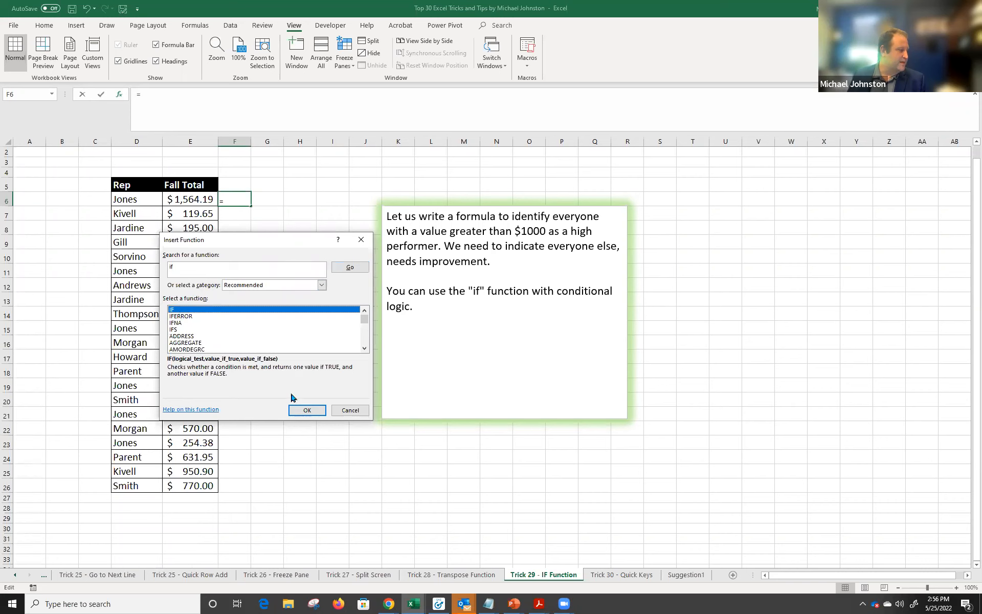
{"action": "left_click", "coordinate": [306, 408]}
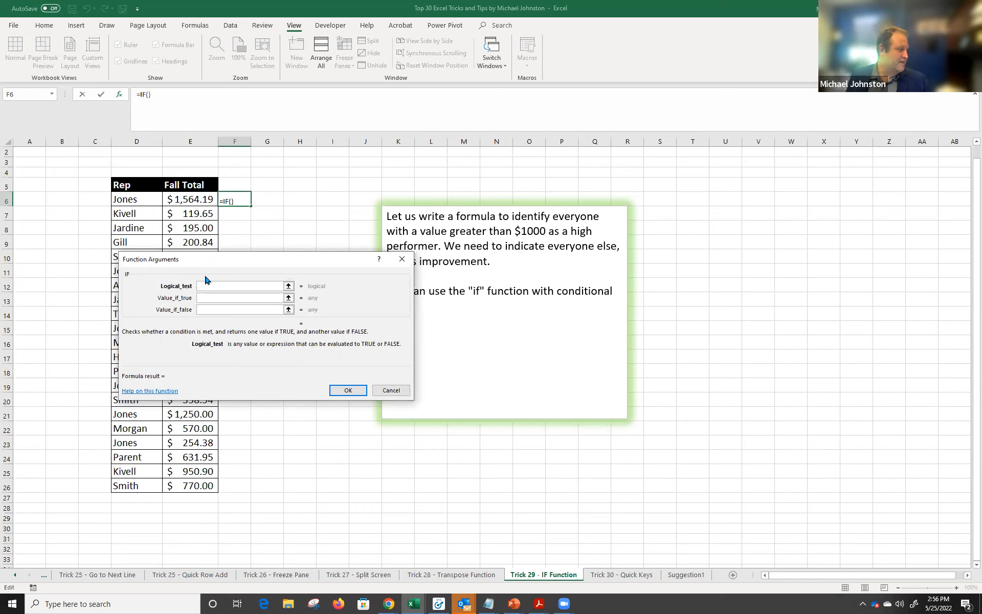
Set the IF logical test to E6>1000.
{"action": "left_click", "coordinate": [202, 199]}
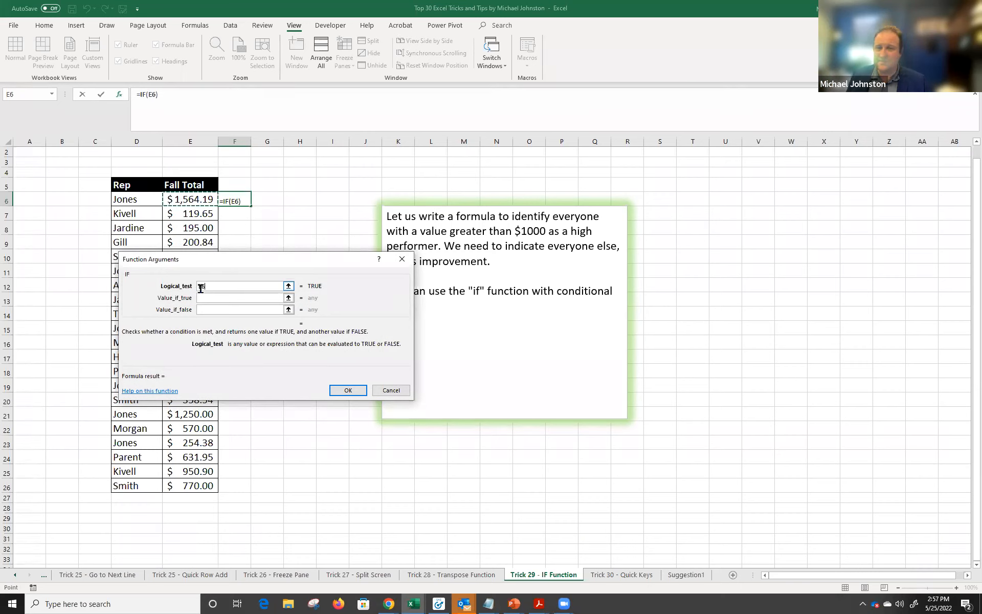
{"action": "type", "text": ">"}
{"action": "left_click", "coordinate": [234, 297]}
{"action": "left_click", "coordinate": [237, 309]}
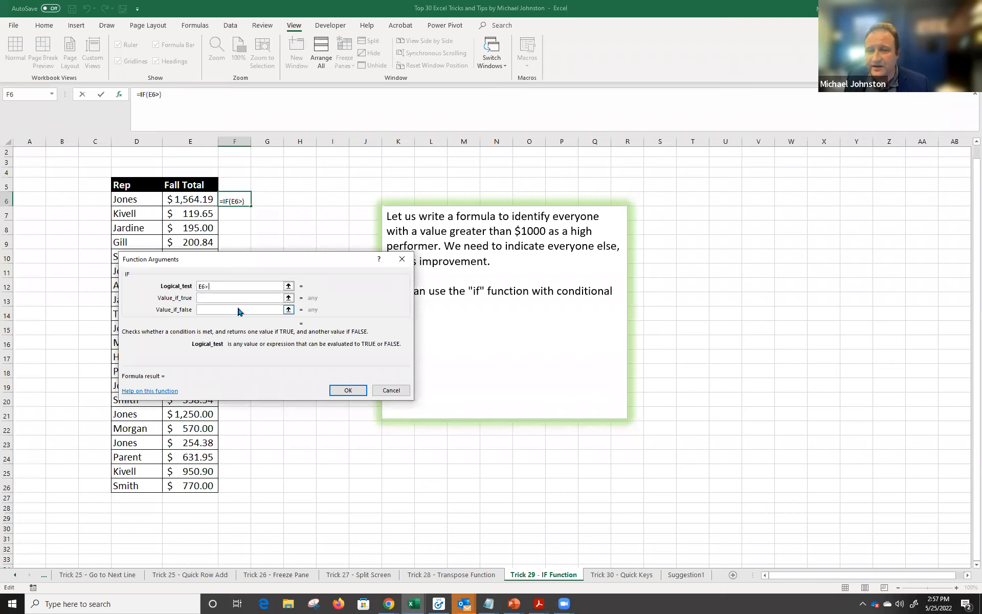
{"action": "type", "text": "1000"}
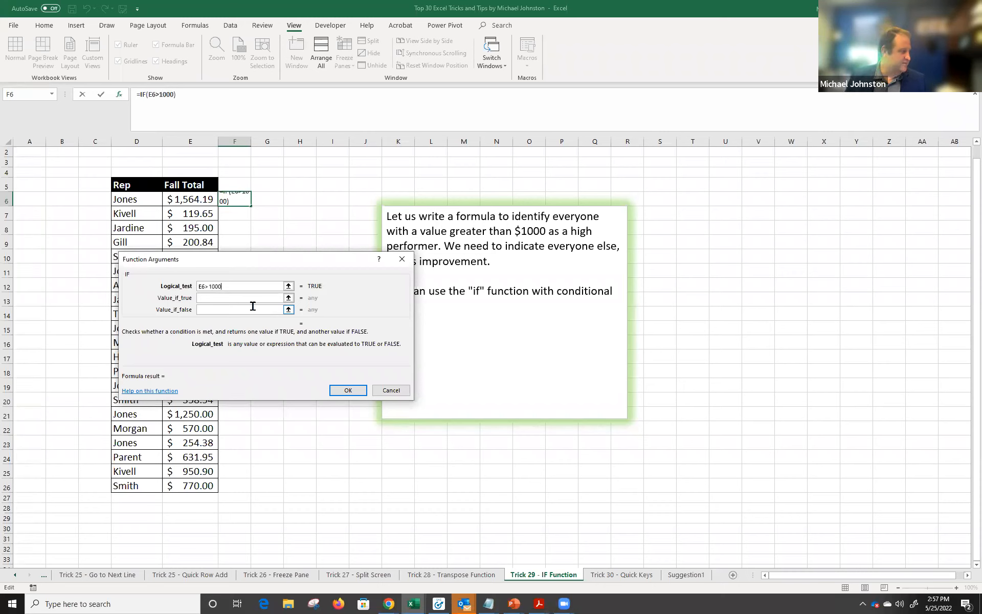
{"action": "left_click", "coordinate": [243, 299]}
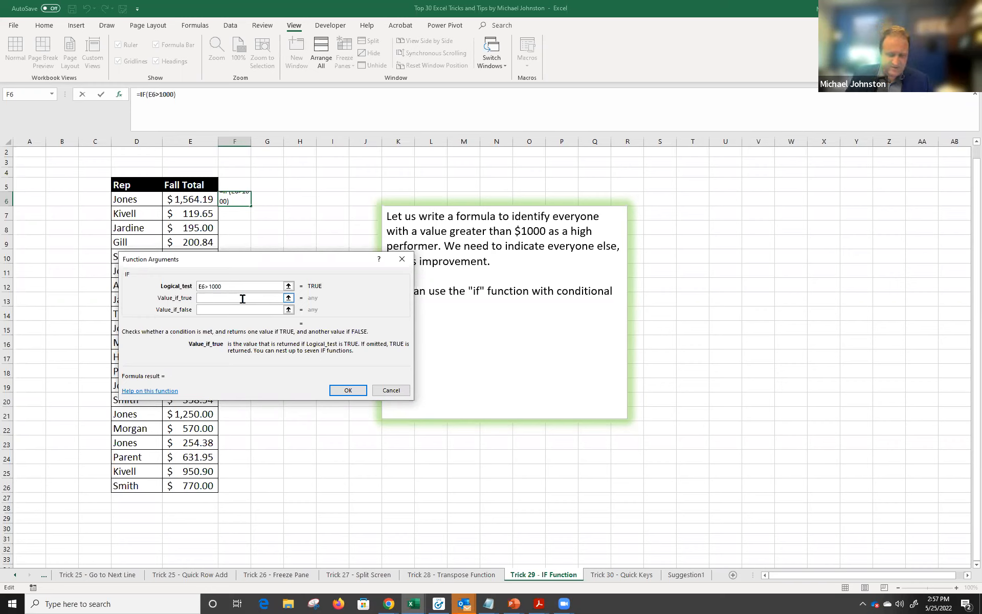
Set value if true to 'High Performer', if false to 'Low Performer', and confirm.
{"action": "type", "text": "High"}
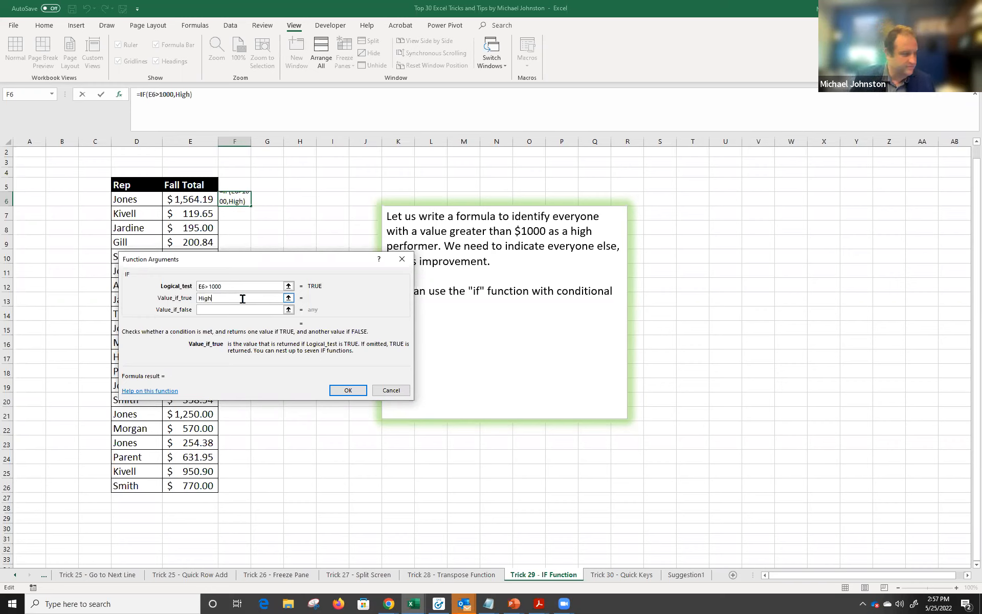
{"action": "type", "text": " Performer"}
{"action": "key", "text": "Tab"}
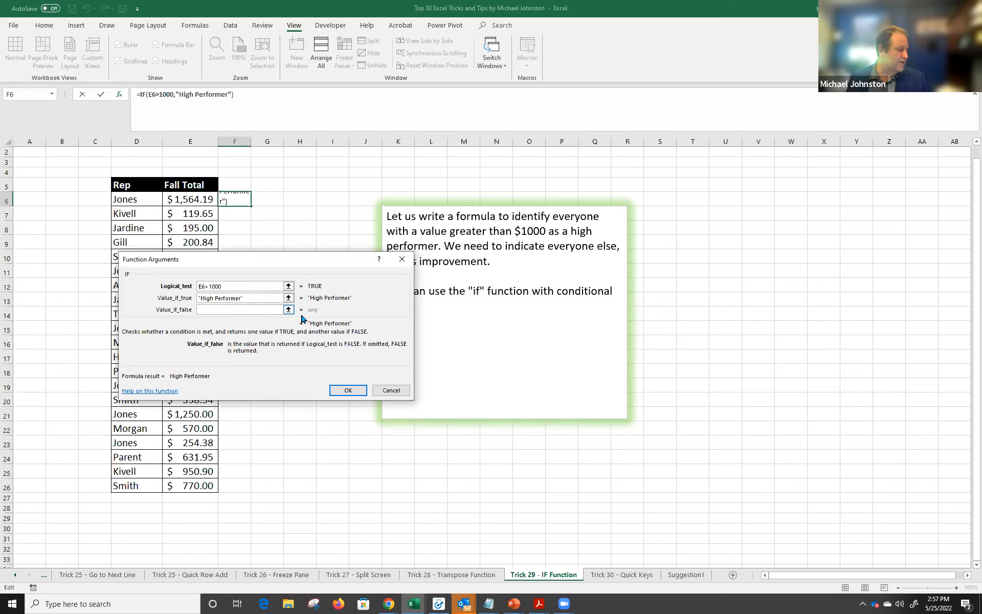
{"action": "type", "text": "Lo"}
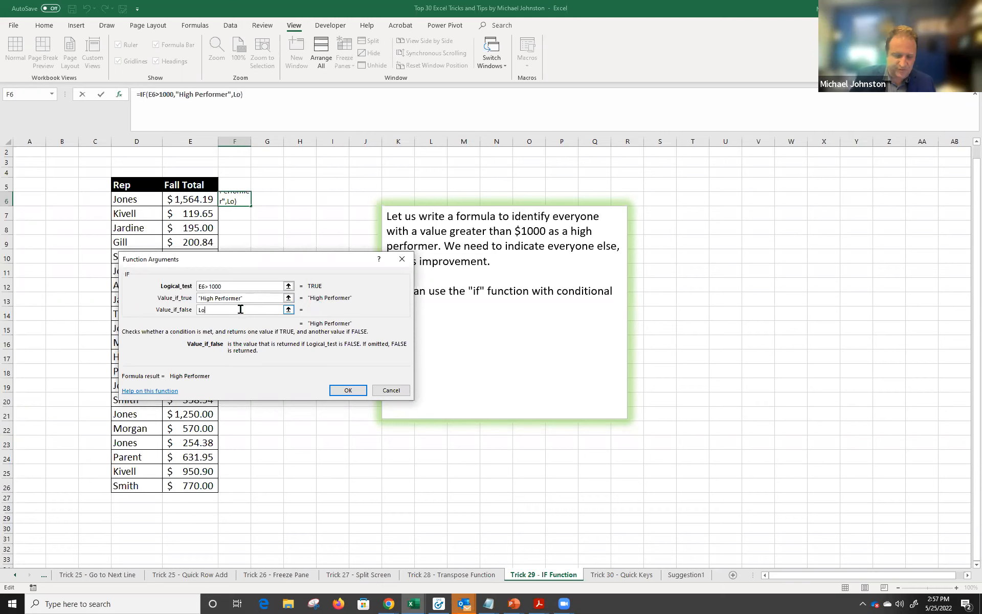
{"action": "type", "text": "w Performer"}
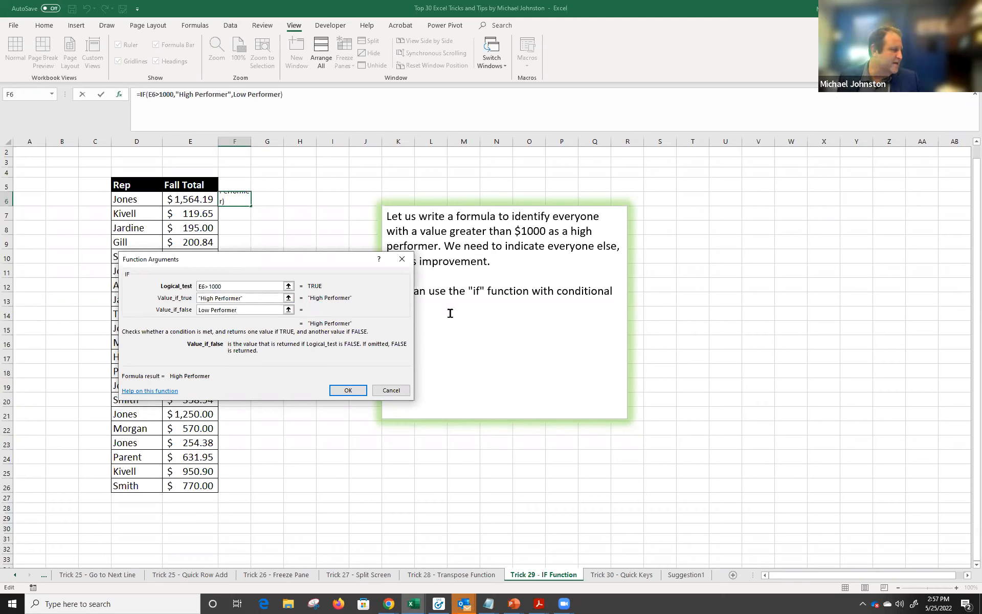
{"action": "left_click", "coordinate": [252, 297]}
{"action": "left_click", "coordinate": [239, 288]}
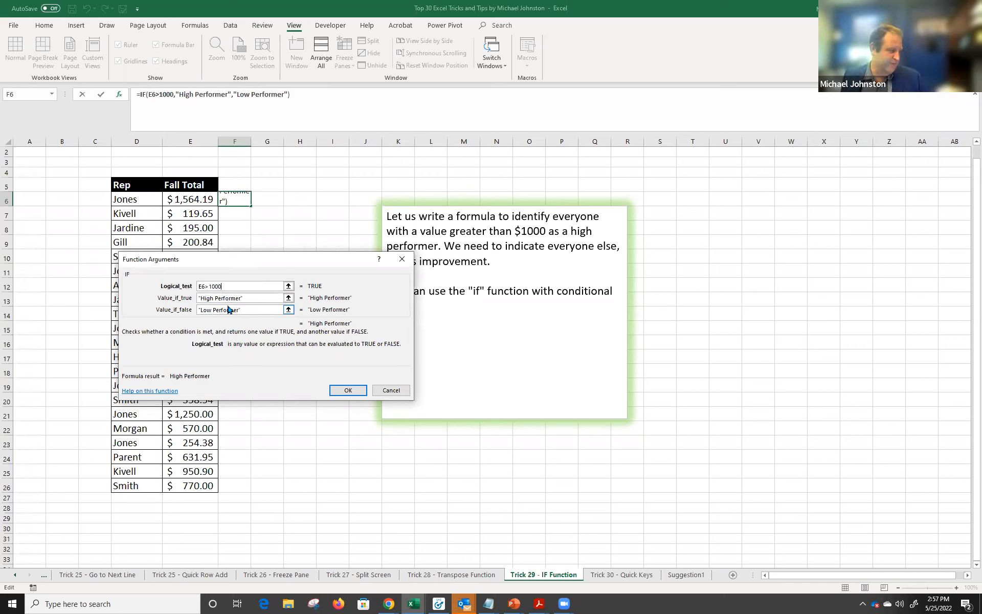
{"action": "left_click", "coordinate": [341, 397]}
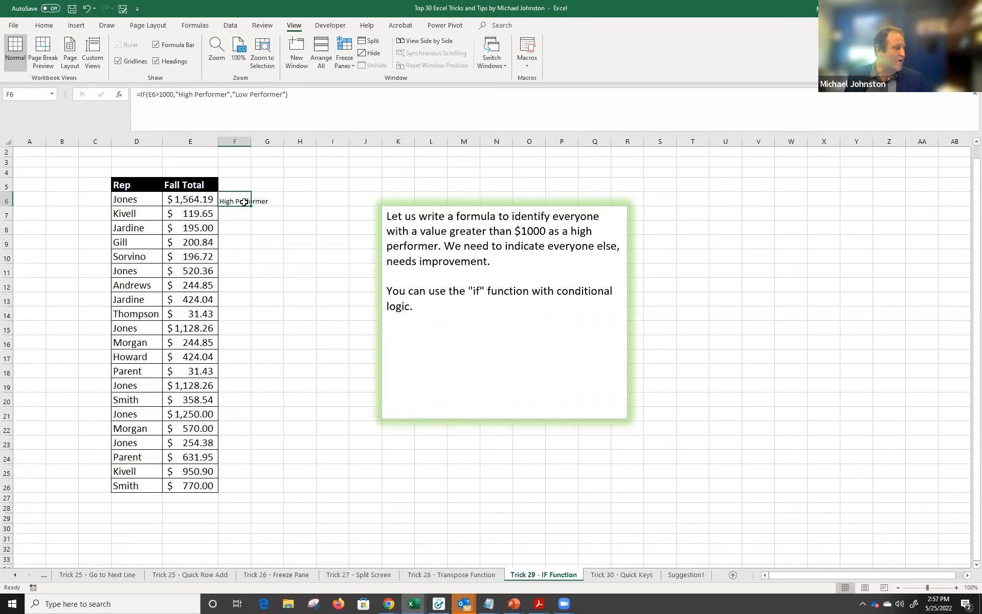
Fill F6's IF formula down to F26, then go to the Trick 30 - Quick Keys sheet.
{"action": "left_click_drag", "start_coordinate": [206, 203], "coordinate": [193, 483]}
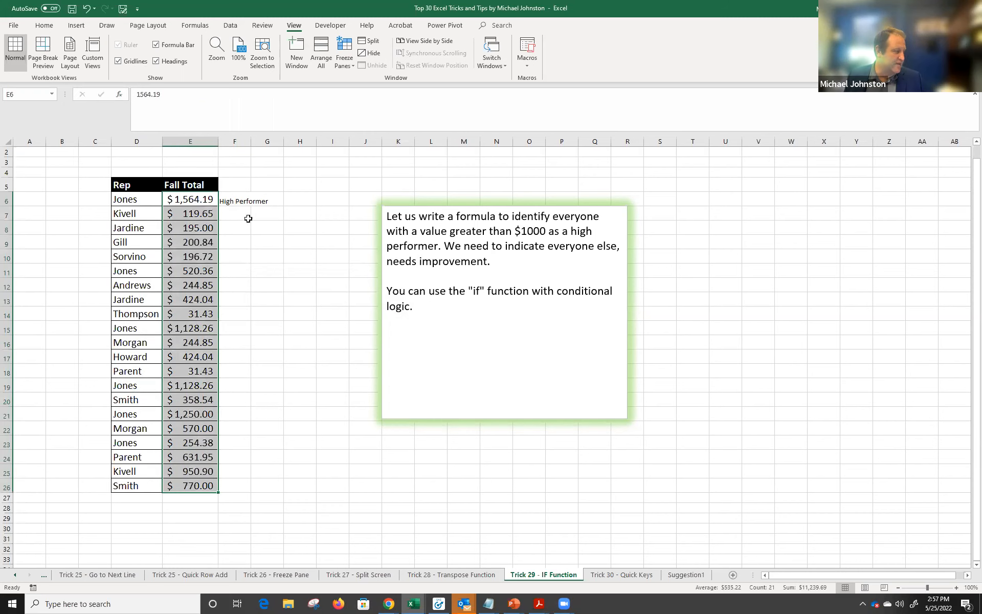
{"action": "left_click", "coordinate": [240, 200]}
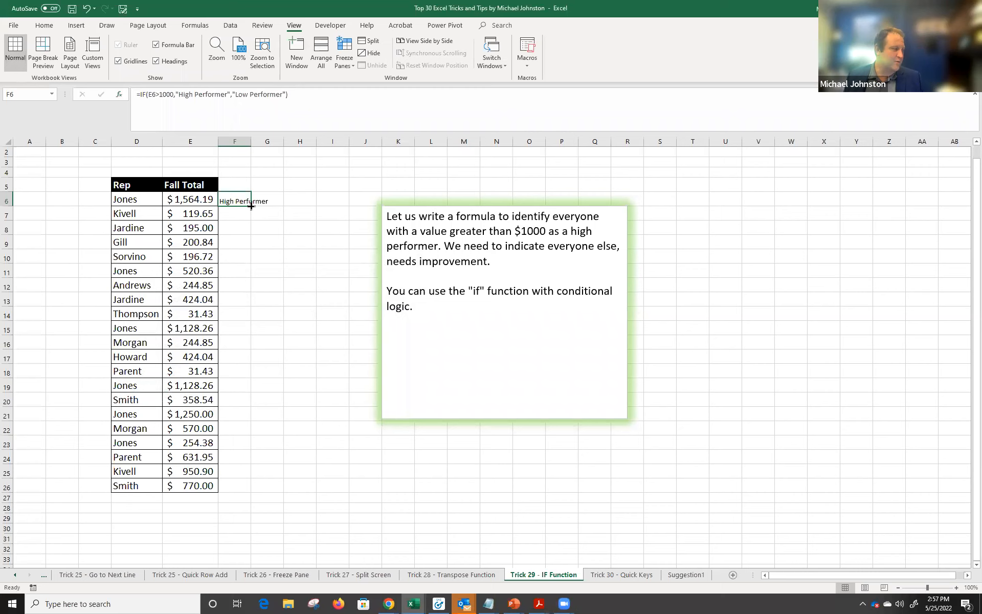
{"action": "double_click", "coordinate": [251, 206]}
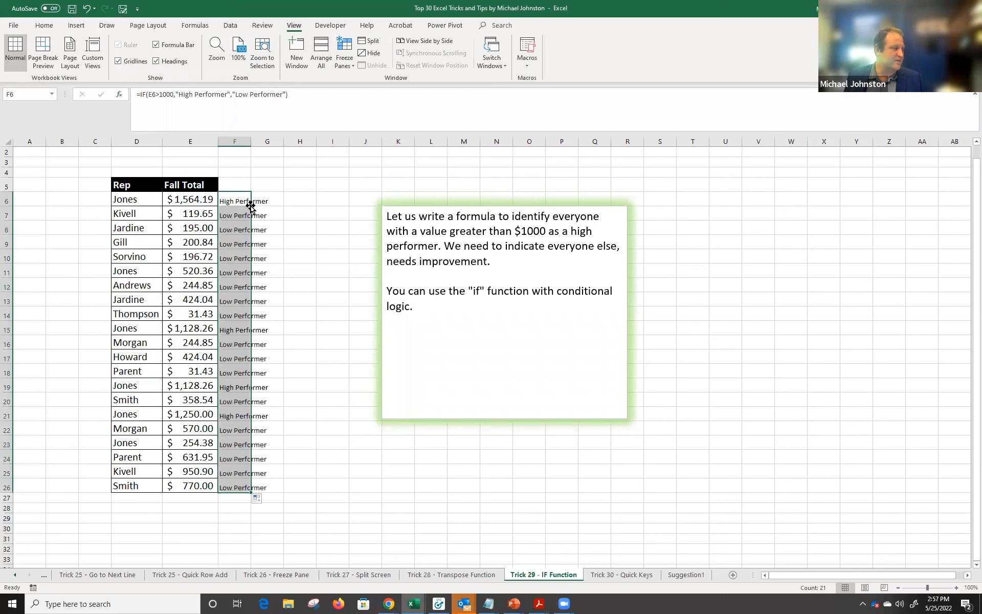
{"action": "left_click", "coordinate": [238, 201]}
{"action": "key", "text": "shift+Down"}
{"action": "key", "text": "shift+Down"}
{"action": "key", "text": "shift+Down"}
{"action": "key", "text": "shift+Down"}
{"action": "key", "text": "shift+Down"}
{"action": "key", "text": "shift+Down"}
{"action": "key", "text": "shift+Down"}
{"action": "key", "text": "shift+Down"}
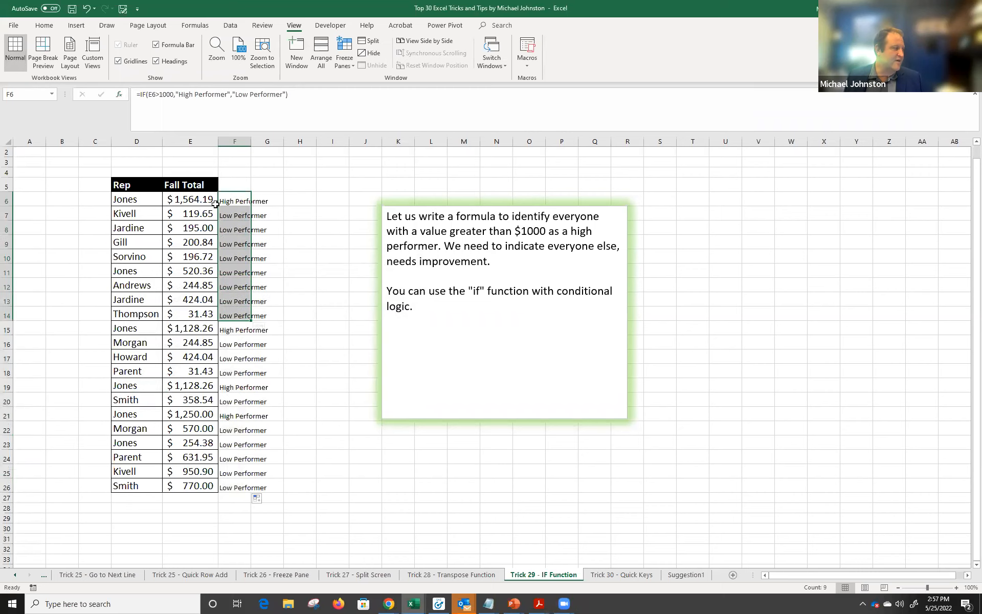
{"action": "key", "text": "Down"}
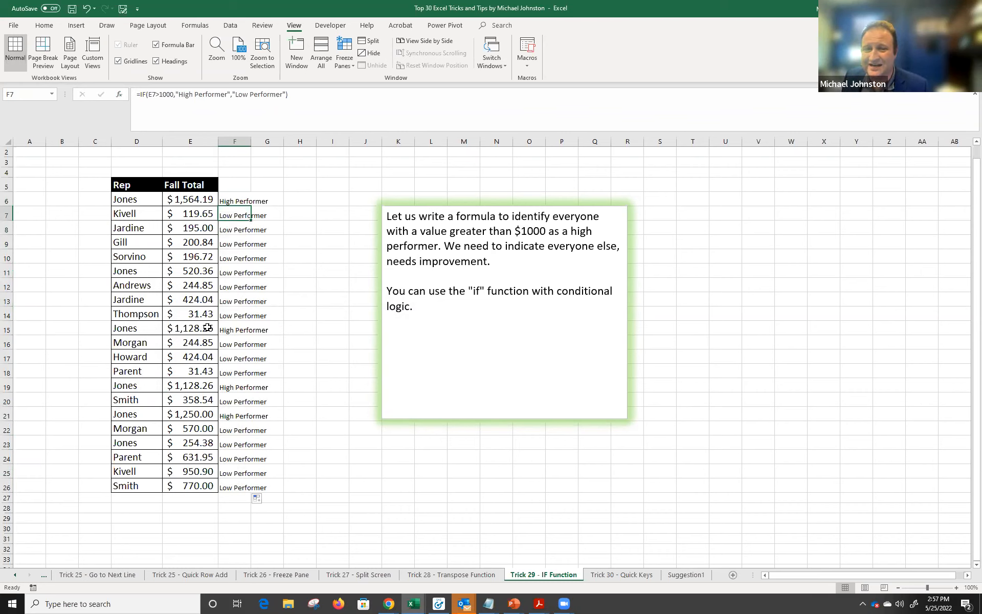
{"action": "left_click", "coordinate": [623, 577]}
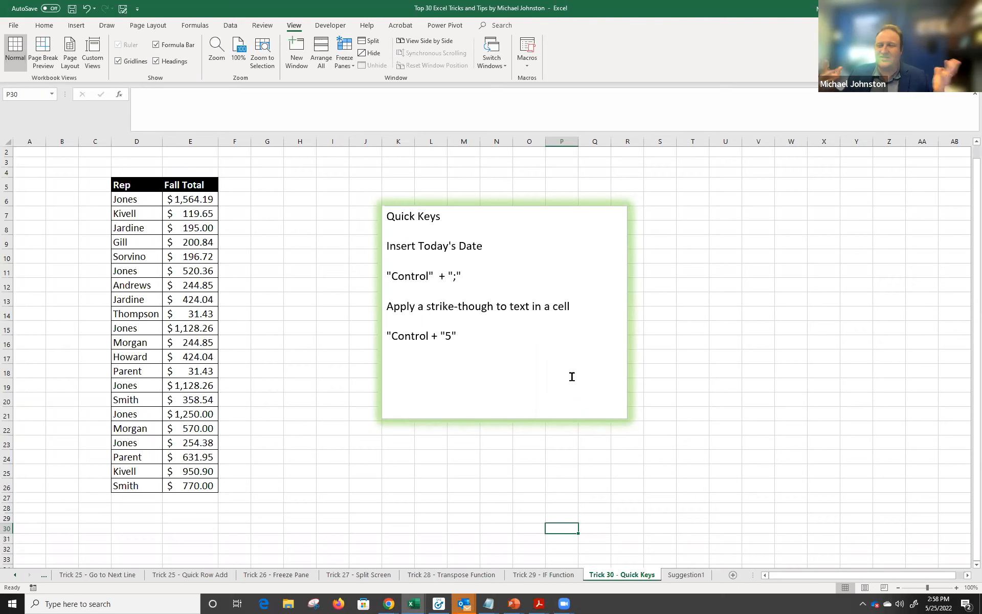
Insert today's date, 5/25/2022, into G5 with Ctrl+; and move toward Gill's row.
{"action": "left_click", "coordinate": [262, 185]}
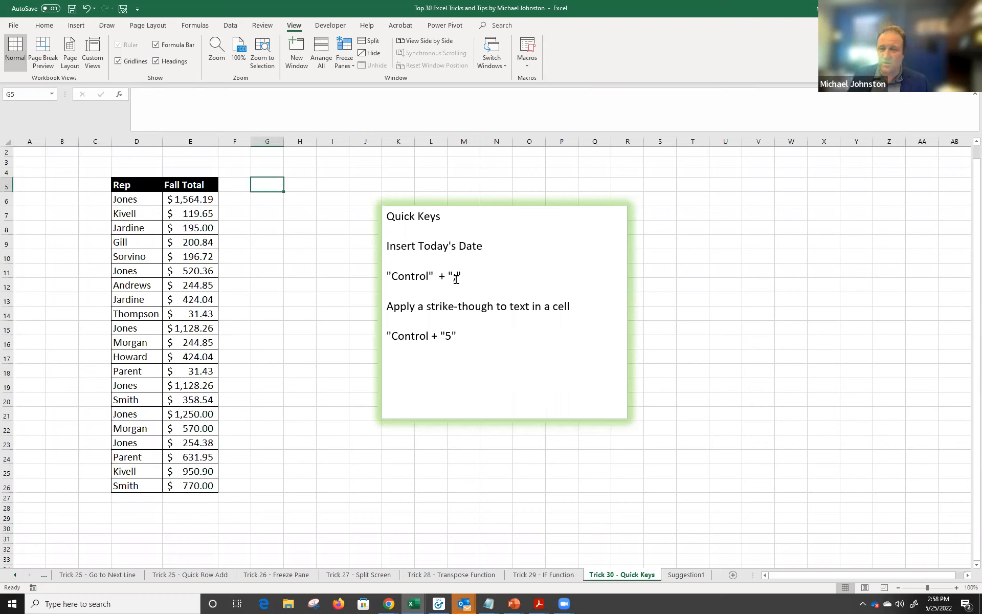
{"action": "key", "text": "ctrl+semicolon"}
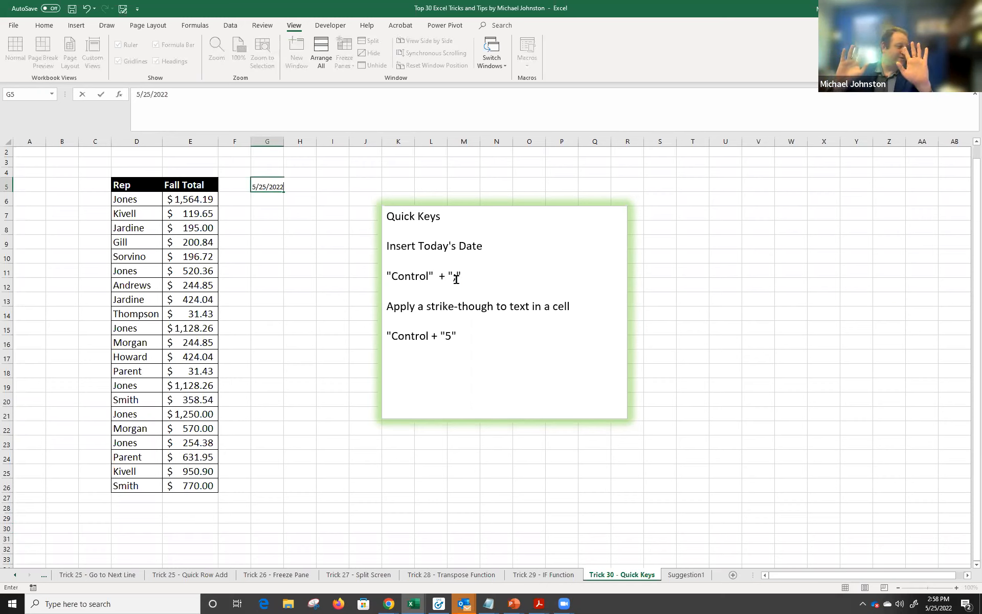
{"action": "key", "text": "Escape"}
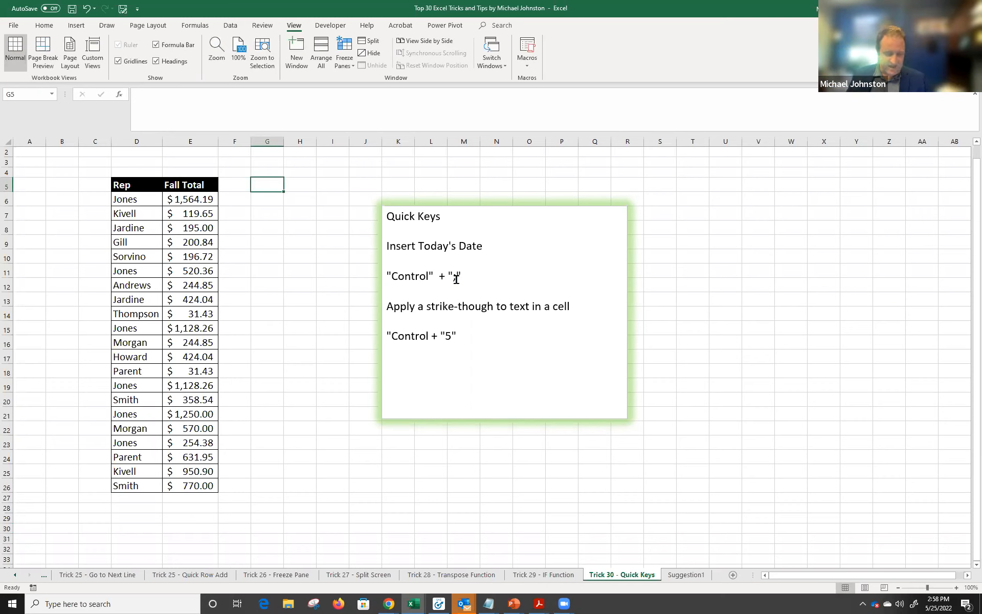
{"action": "key", "text": "ctrl+semicolon"}
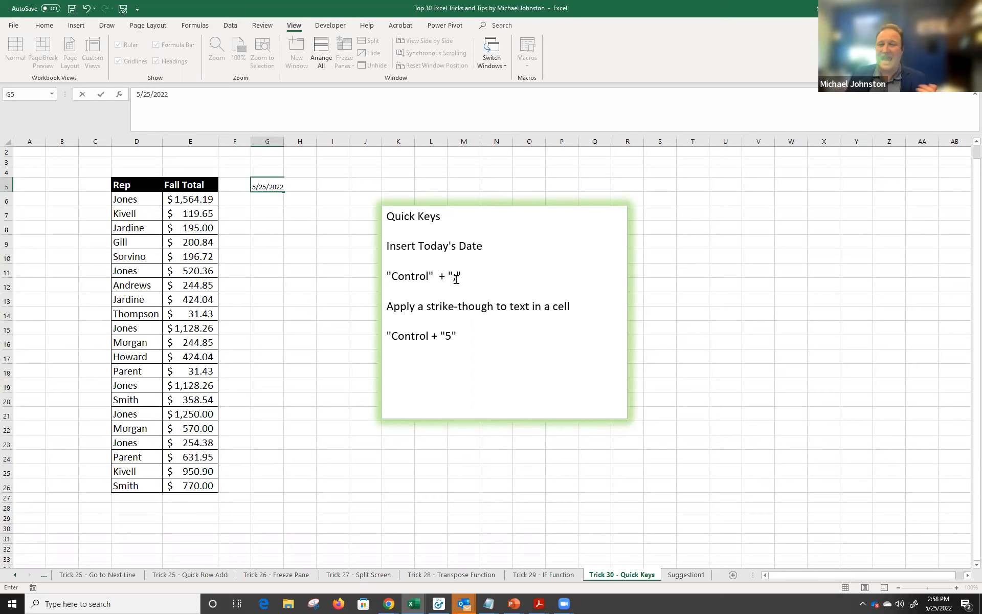
{"action": "key", "text": "Return"}
{"action": "key", "text": "Left"}
{"action": "key", "text": "Left"}
{"action": "key", "text": "Down"}
{"action": "key", "text": "Down"}
{"action": "key", "text": "Down"}
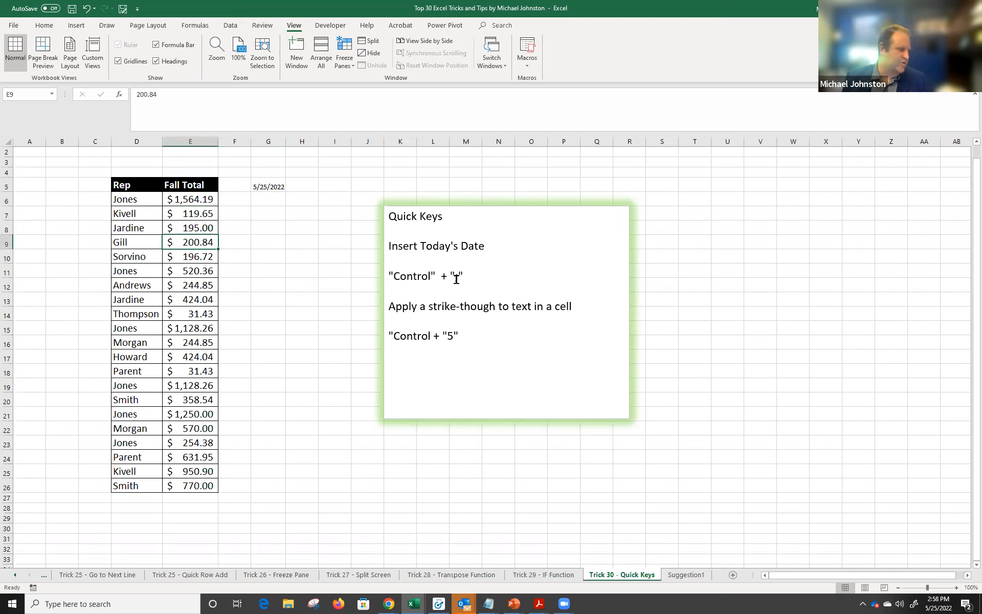
Strike through Gill's name and total in D9:E9 with Ctrl+5.
{"action": "key", "text": "Left"}
{"action": "key", "text": "shift+Right"}
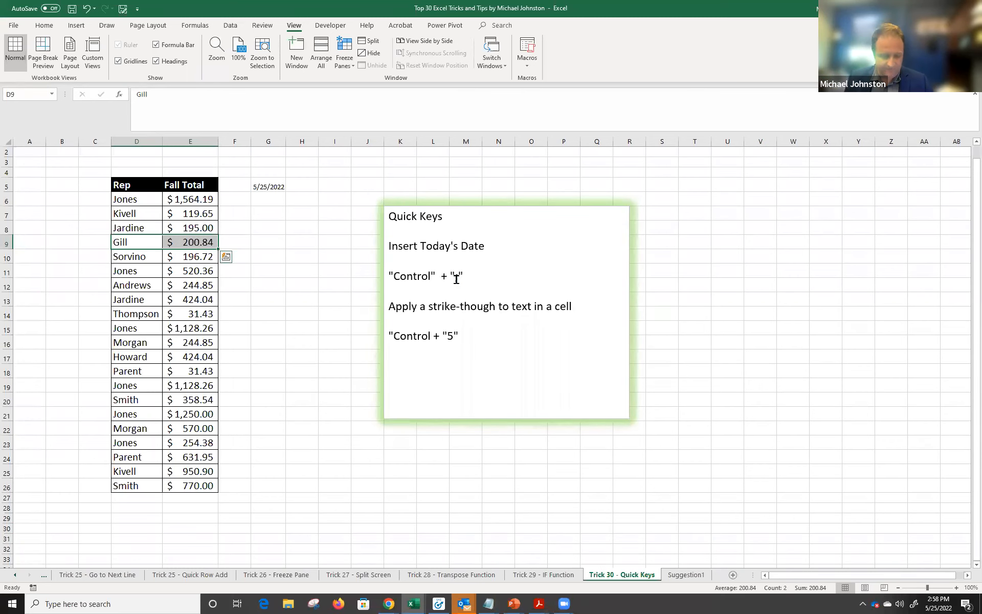
{"action": "key", "text": "ctrl+5"}
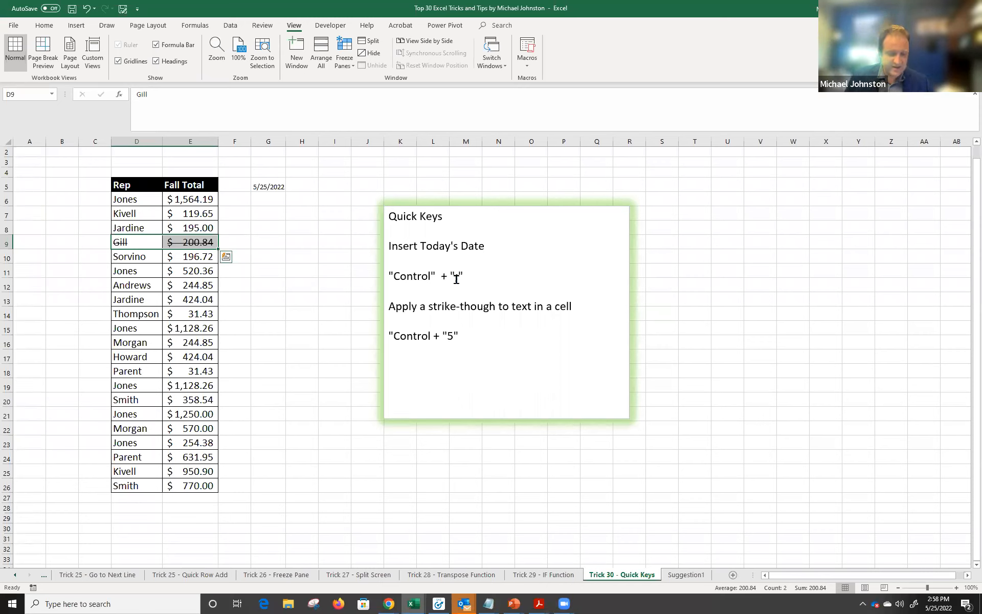
{"action": "key", "text": "ctrl+5"}
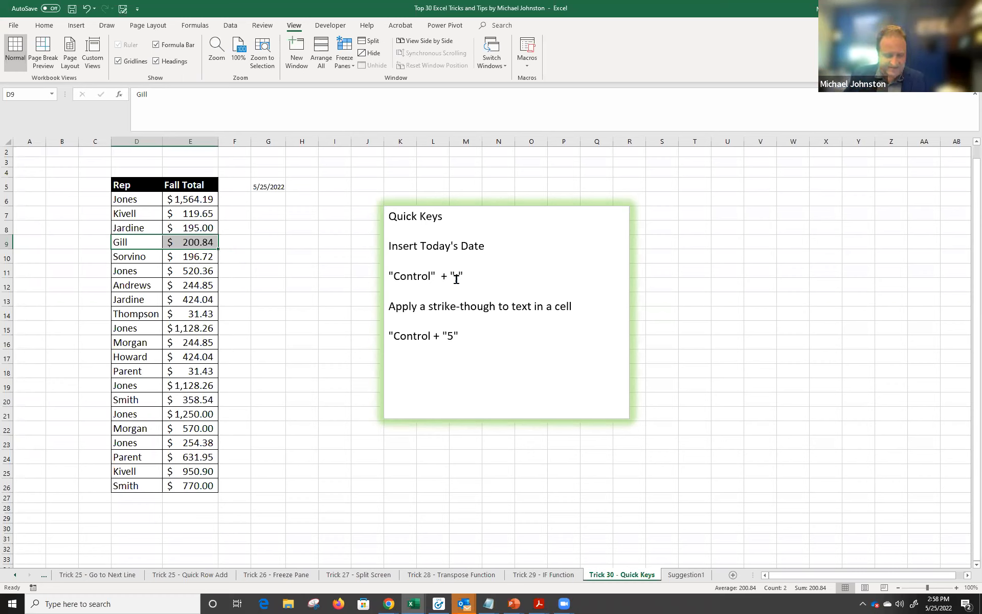
{"action": "key", "text": "ctrl+5"}
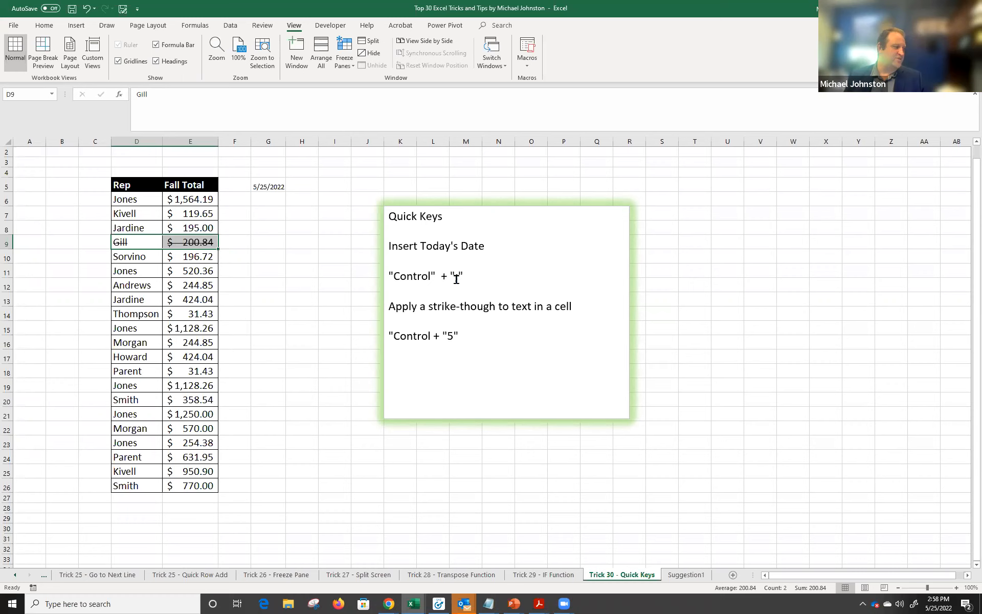
Move to G8 and insert today's date with Ctrl+;.
{"action": "key", "text": "Right"}
{"action": "key", "text": "Right"}
{"action": "key", "text": "Right"}
{"action": "key", "text": "Up"}
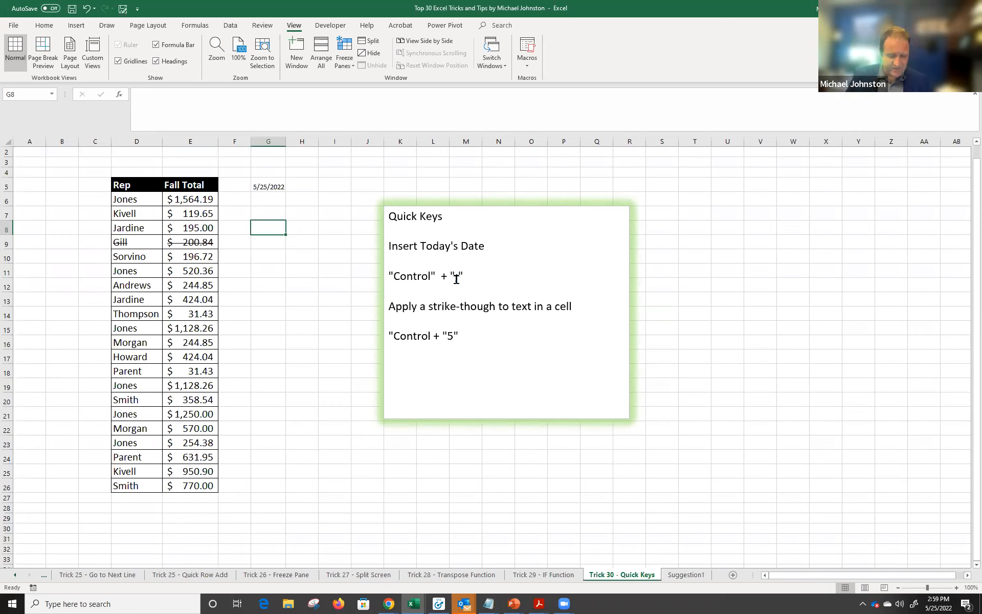
{"action": "key", "text": "ctrl+semicolon"}
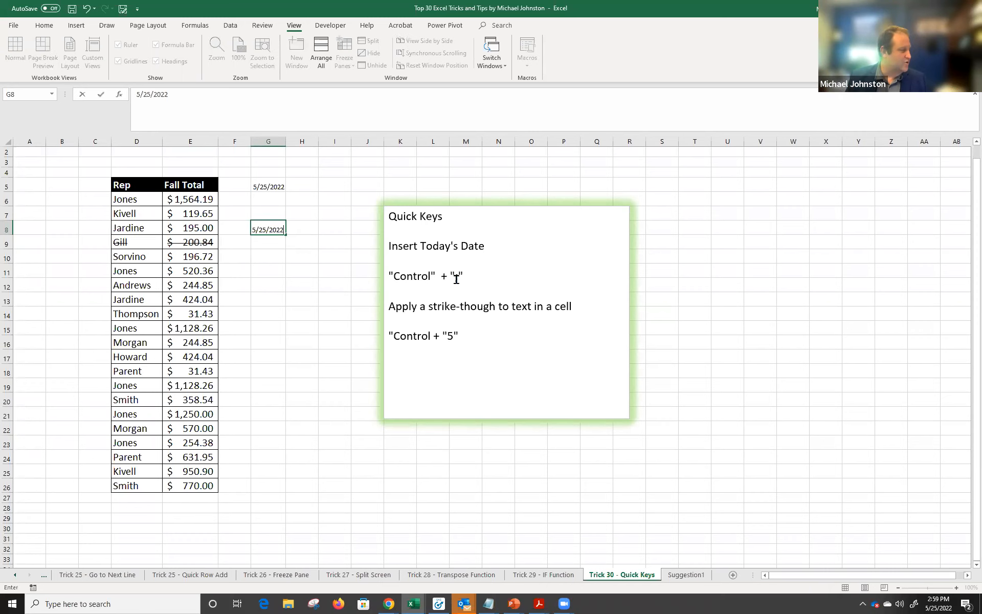